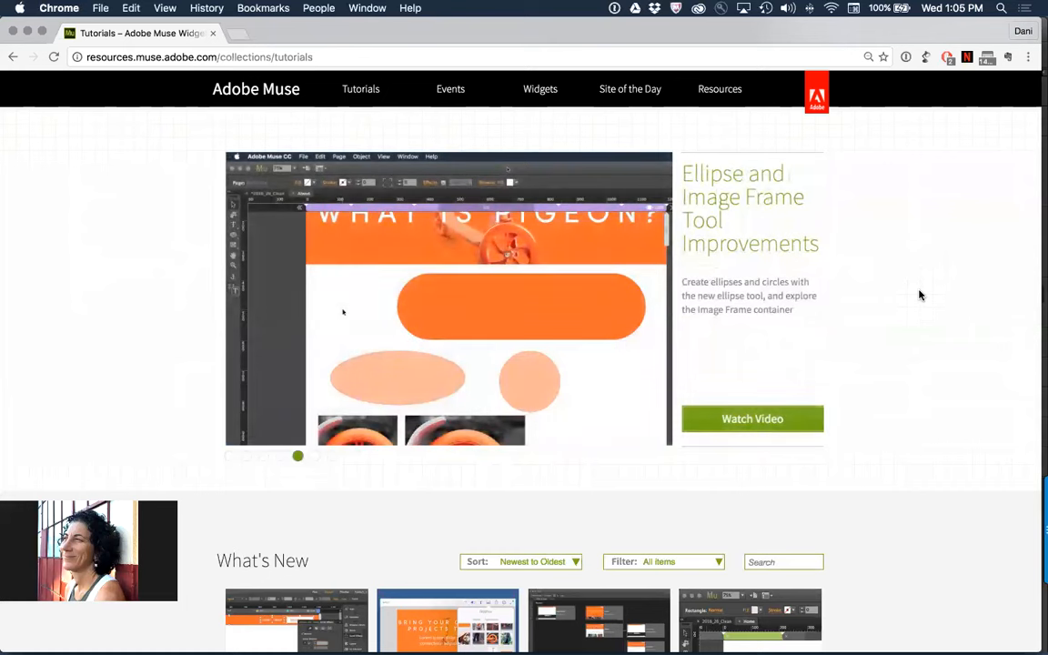
# Switch to Adobe Muse and look at the Widgets Library, the Library and the CC Libraries
pyautogui.press('super+Tab')
pyautogui.press('super+Tab')
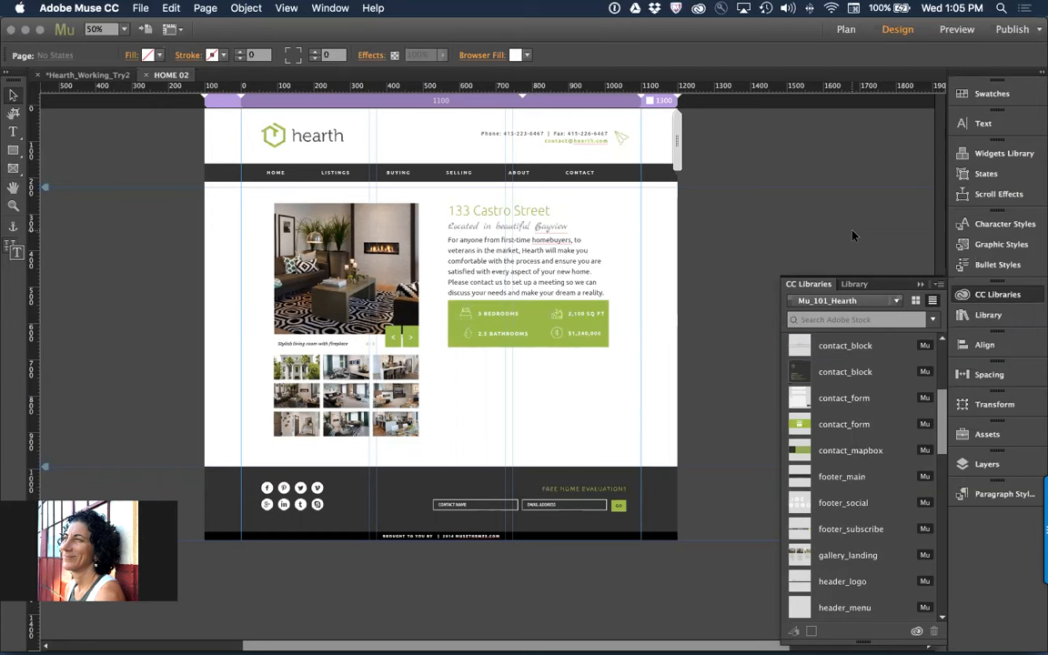
pyautogui.click(1004, 154)
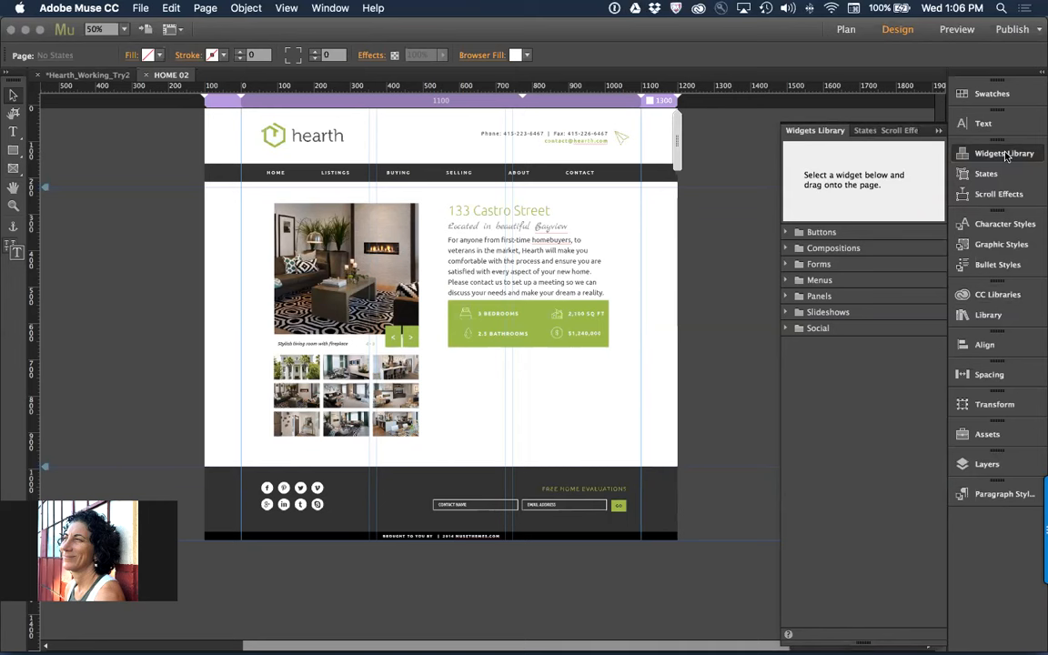
pyautogui.click(942, 132)
pyautogui.click(984, 317)
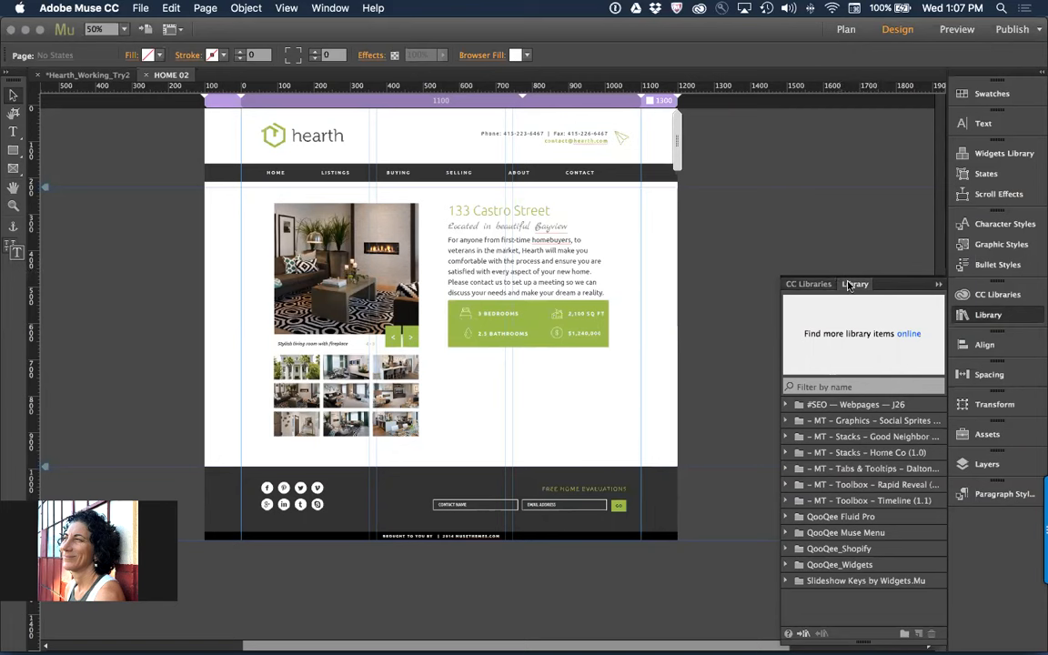
pyautogui.click(816, 284)
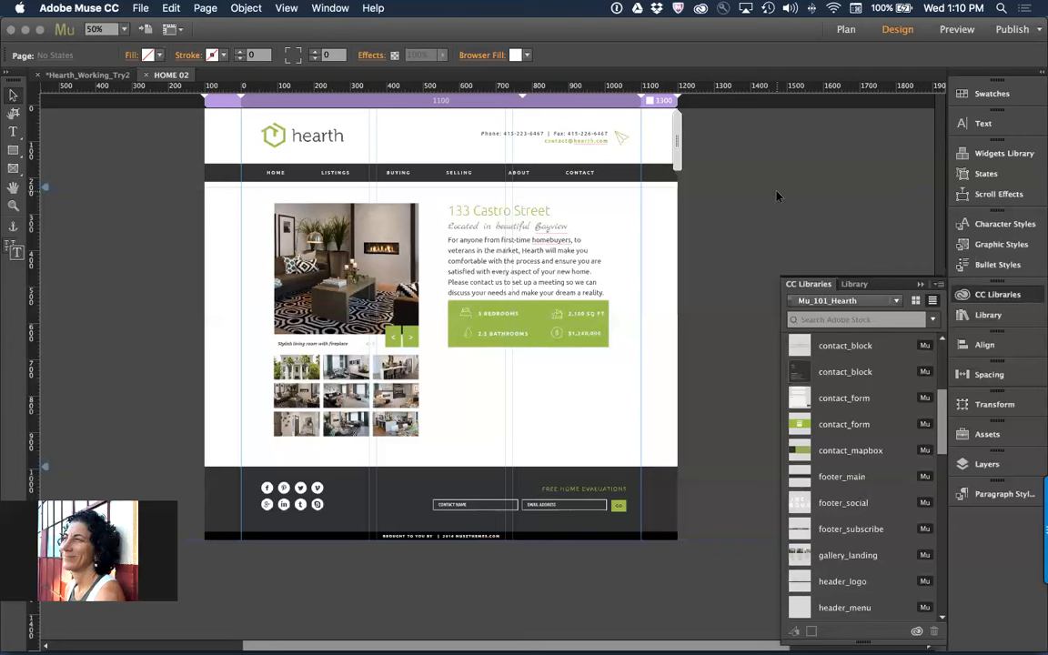
# Switch to Photoshop and open the recent file Pigeon_Specs.psd
pyautogui.press('super+Tab')
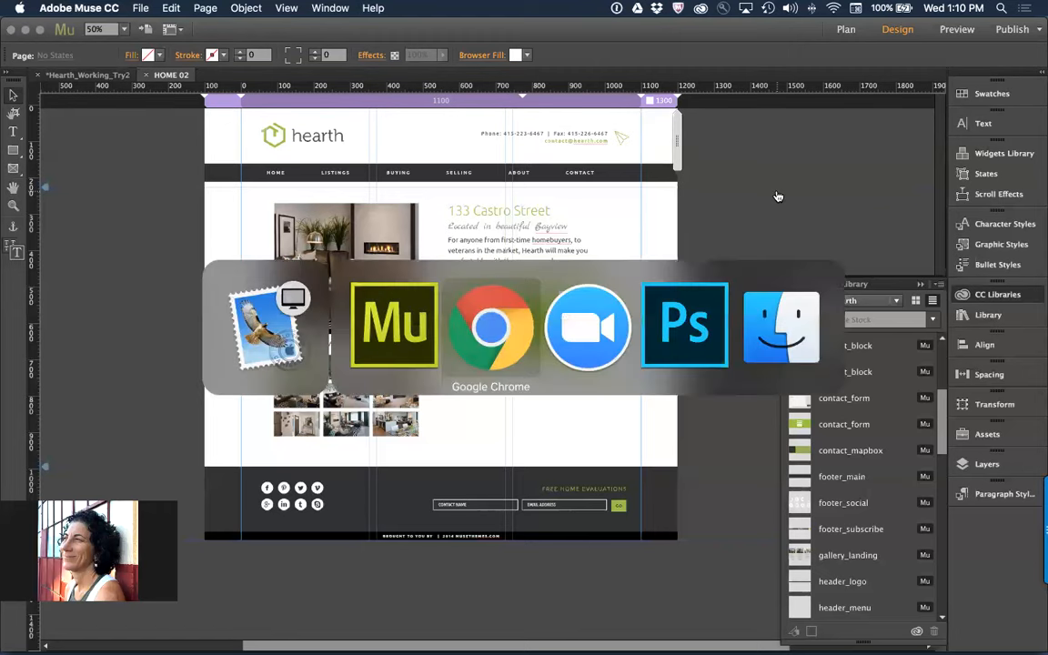
pyautogui.press('super+Tab')
pyautogui.press('super+Tab')
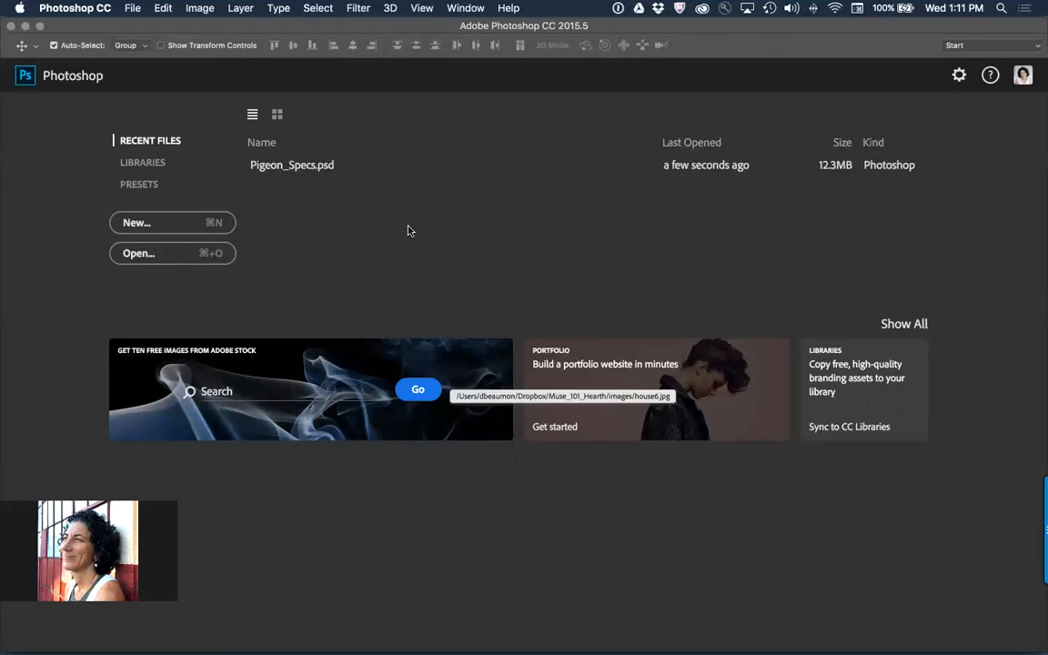
pyautogui.click(285, 168)
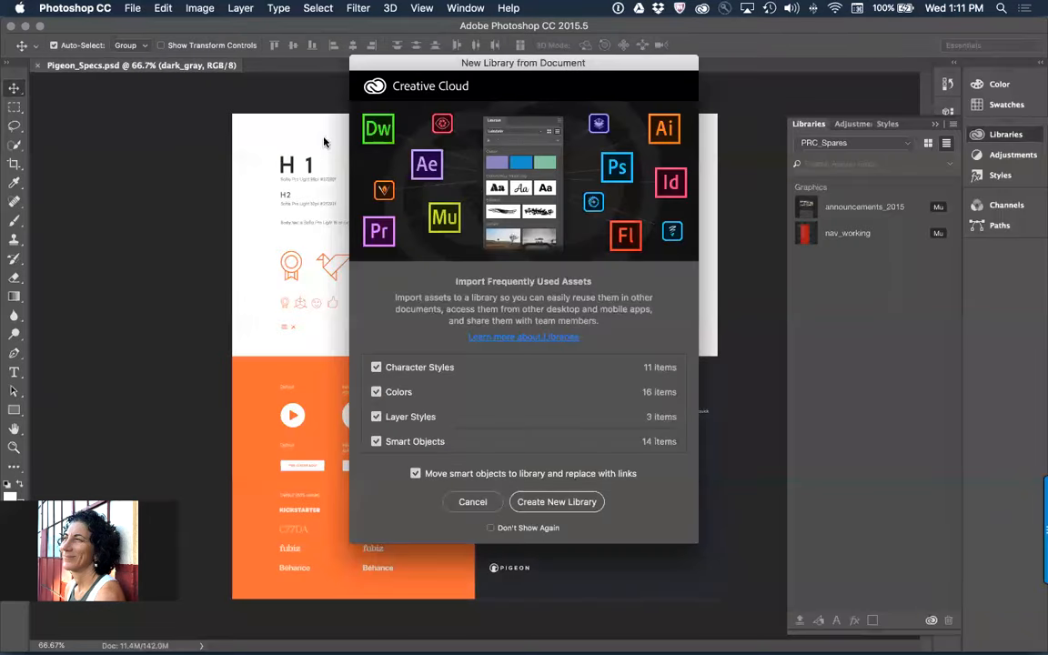
# Create a new library from the document with only Colors and Smart Objects, moving smart objects to it and replacing them with links
pyautogui.moveTo(465, 63); pyautogui.dragTo(270, 105)
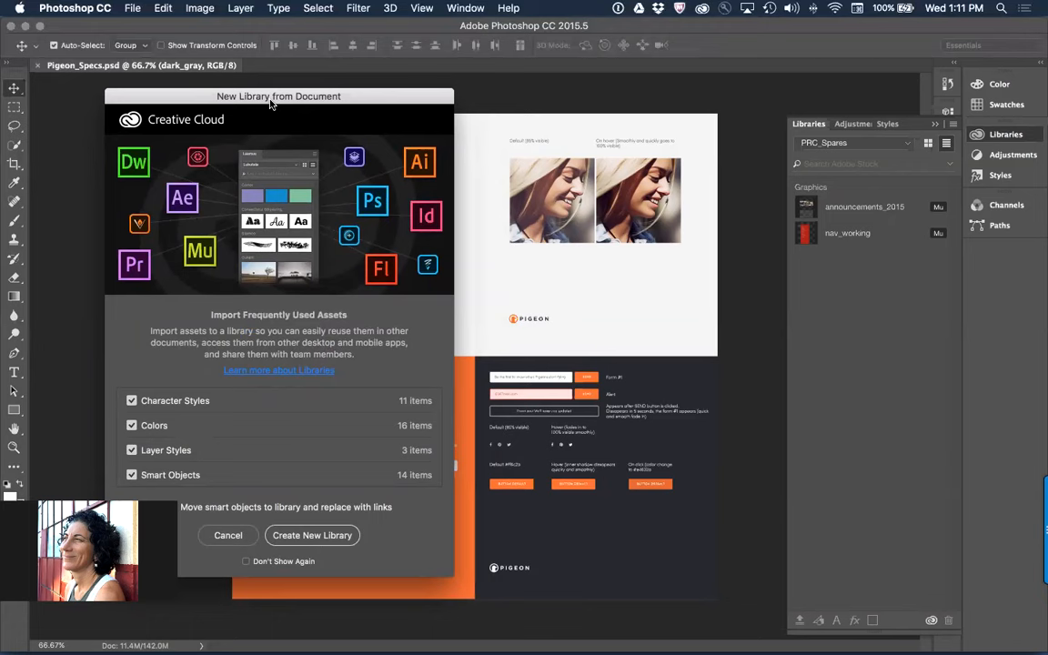
pyautogui.moveTo(186, 91); pyautogui.dragTo(352, 90)
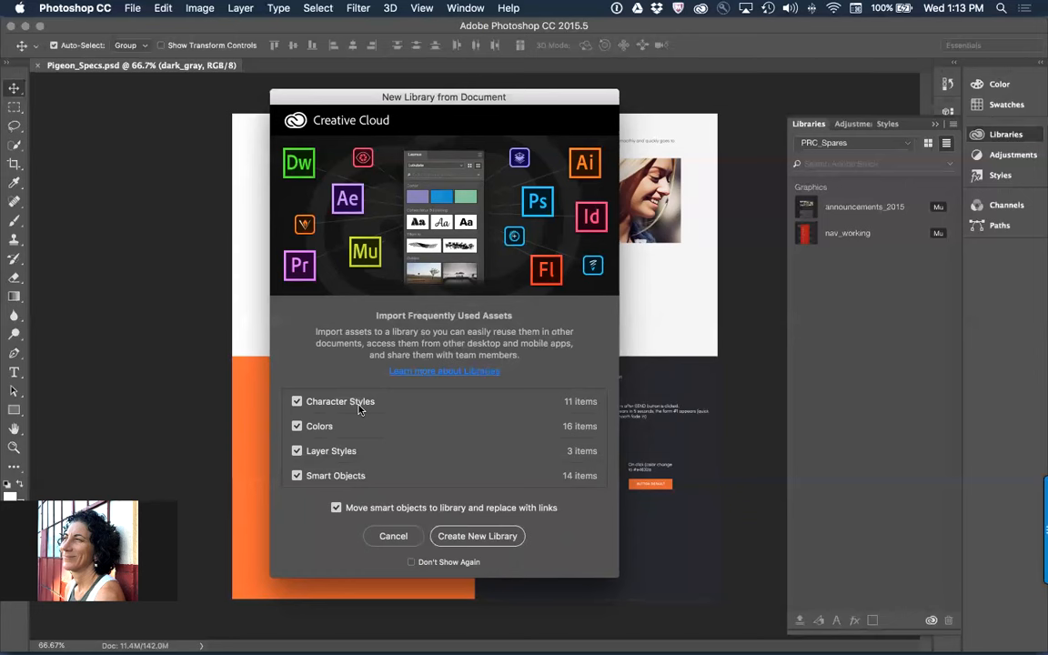
pyautogui.click(296, 402)
pyautogui.click(329, 455)
pyautogui.moveTo(338, 97); pyautogui.dragTo(785, 107)
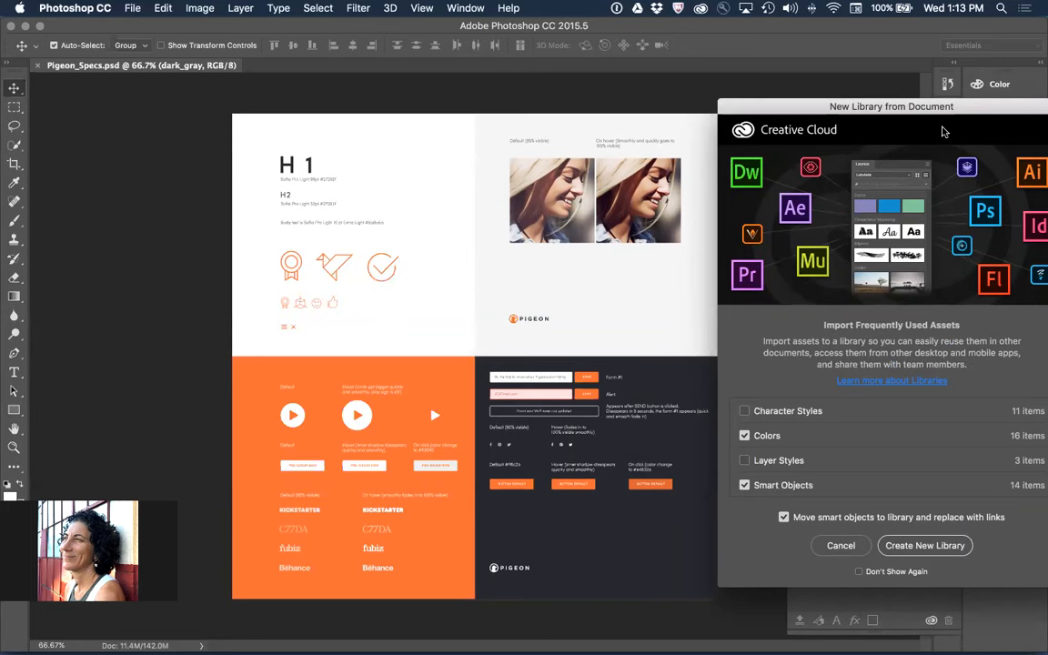
pyautogui.moveTo(944, 132); pyautogui.dragTo(868, 56)
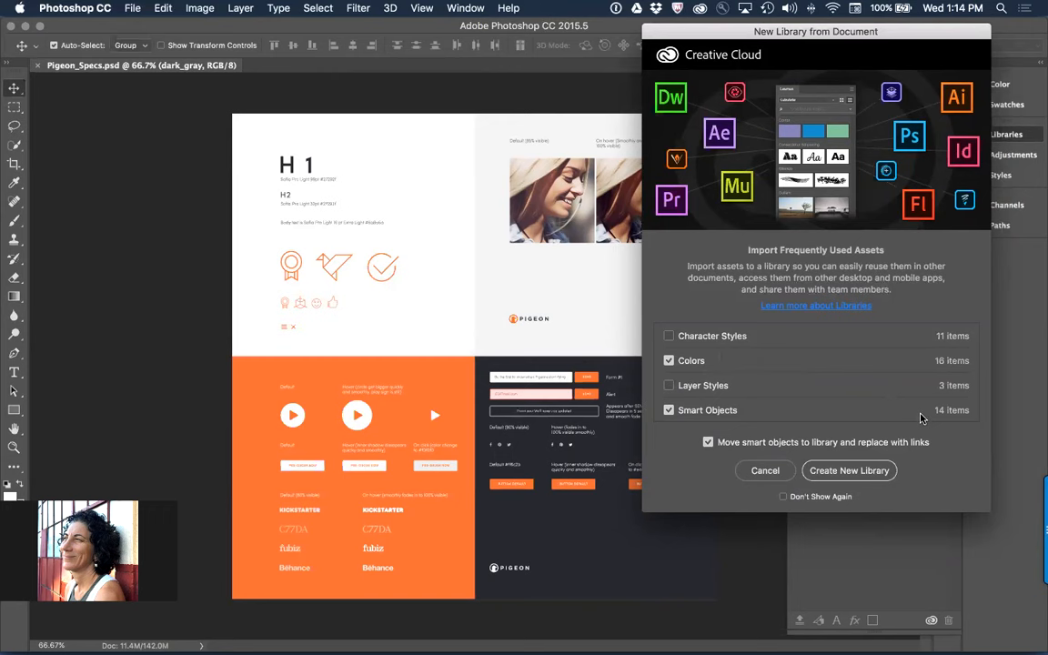
pyautogui.click(846, 469)
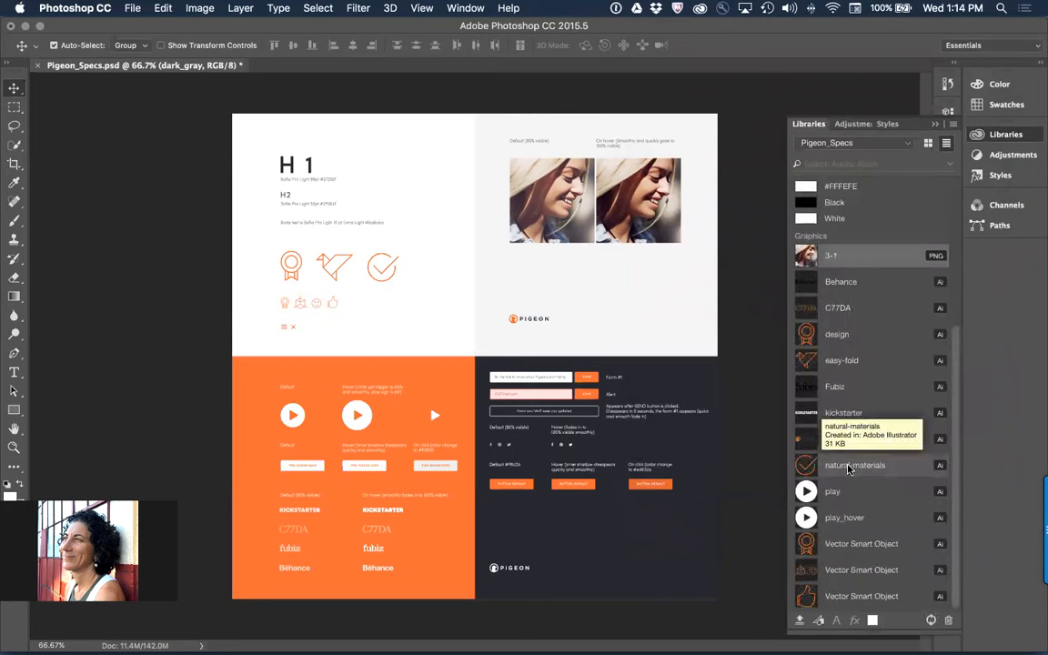
# Delete the duplicate #6A6A6A, #27292F, #F04949 and #FF6C2B colors from the Pigeon_Specs library
pyautogui.scroll(5, 874, 382)
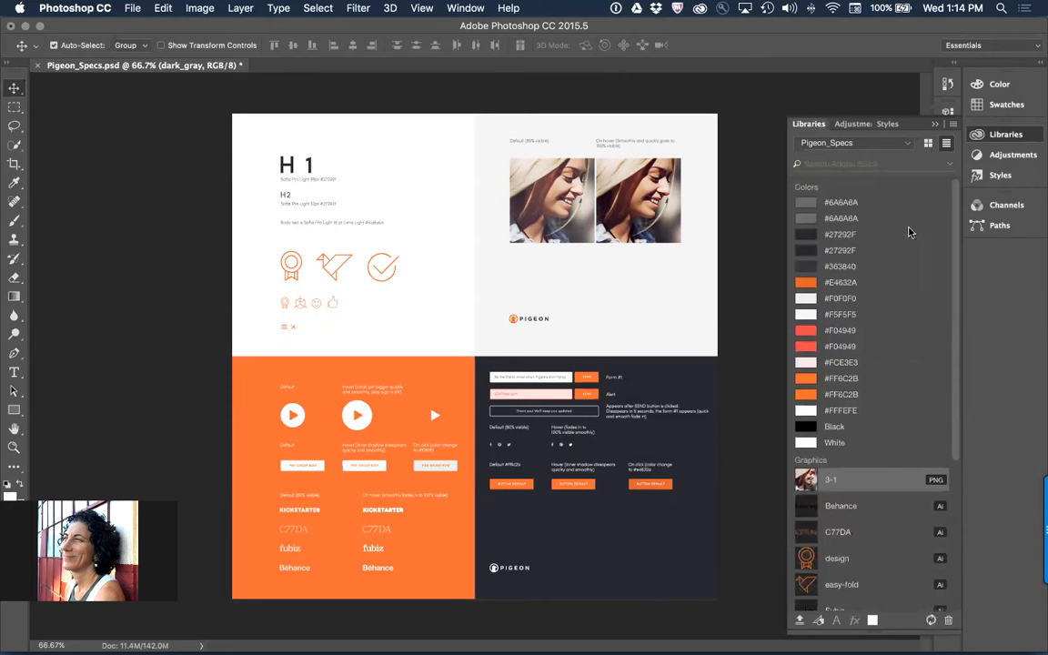
pyautogui.click(837, 203)
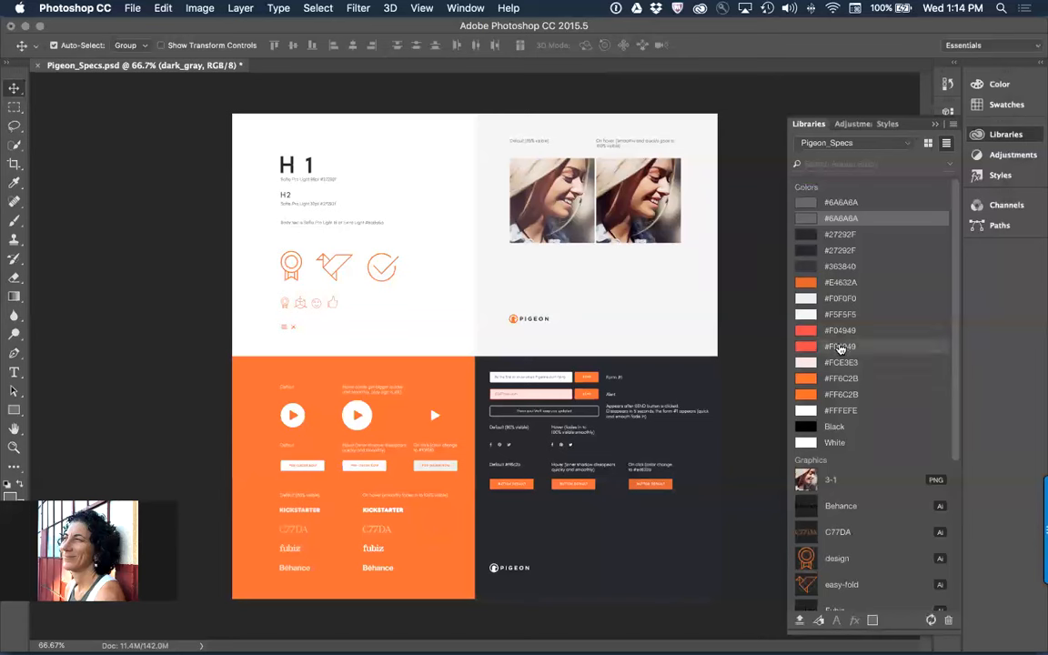
pyautogui.moveTo(844, 354)
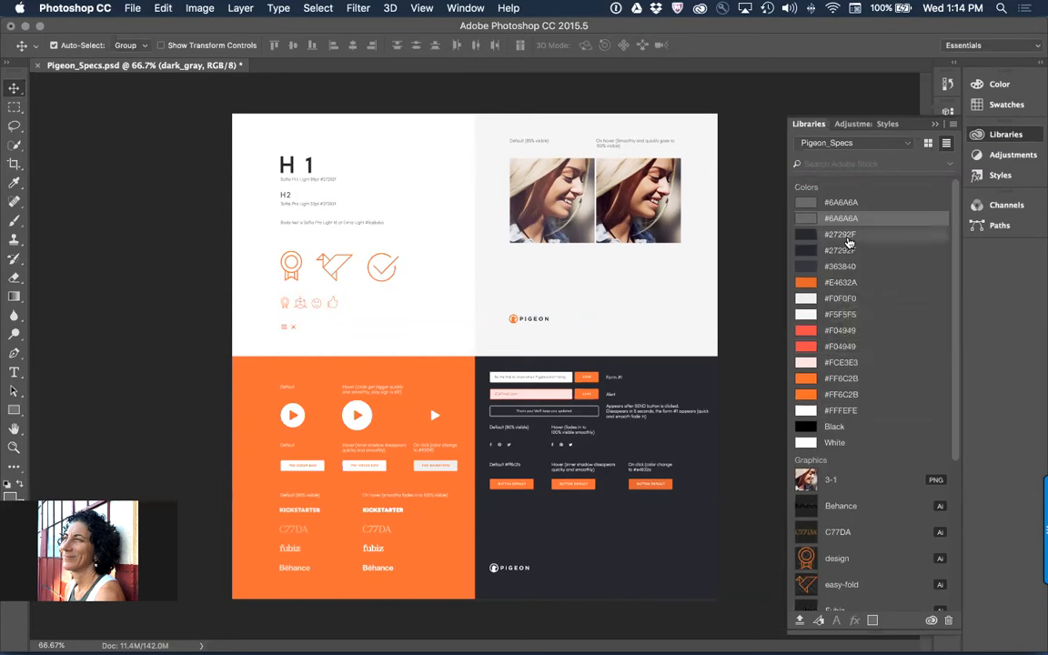
pyautogui.press('super')
pyautogui.moveTo(837, 303)
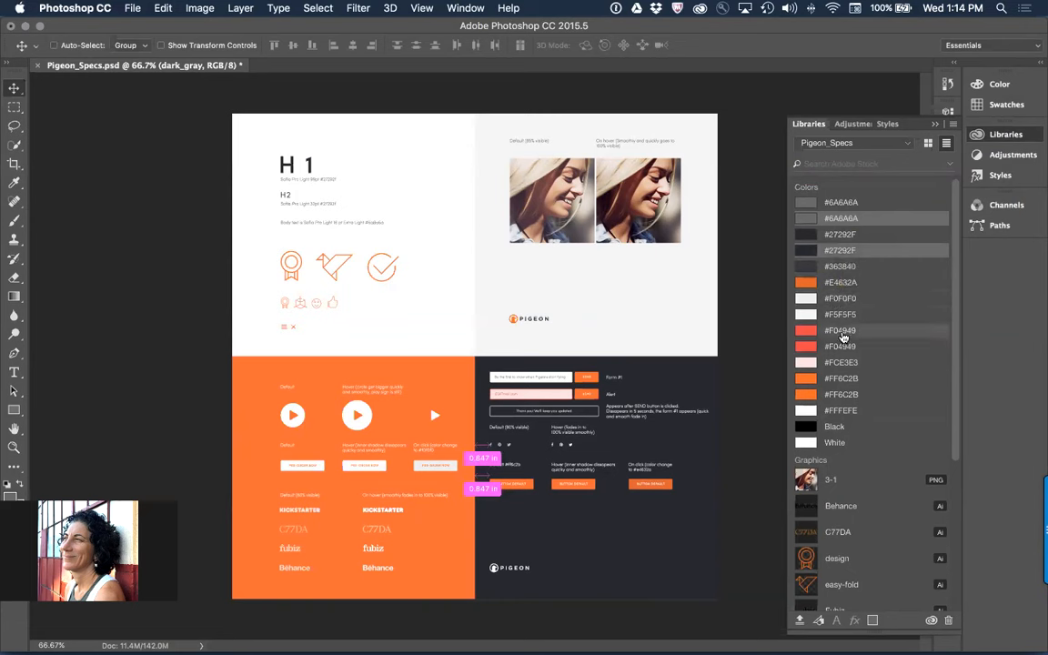
pyautogui.keyDown('super'); pyautogui.click(846, 397); pyautogui.keyUp('super')
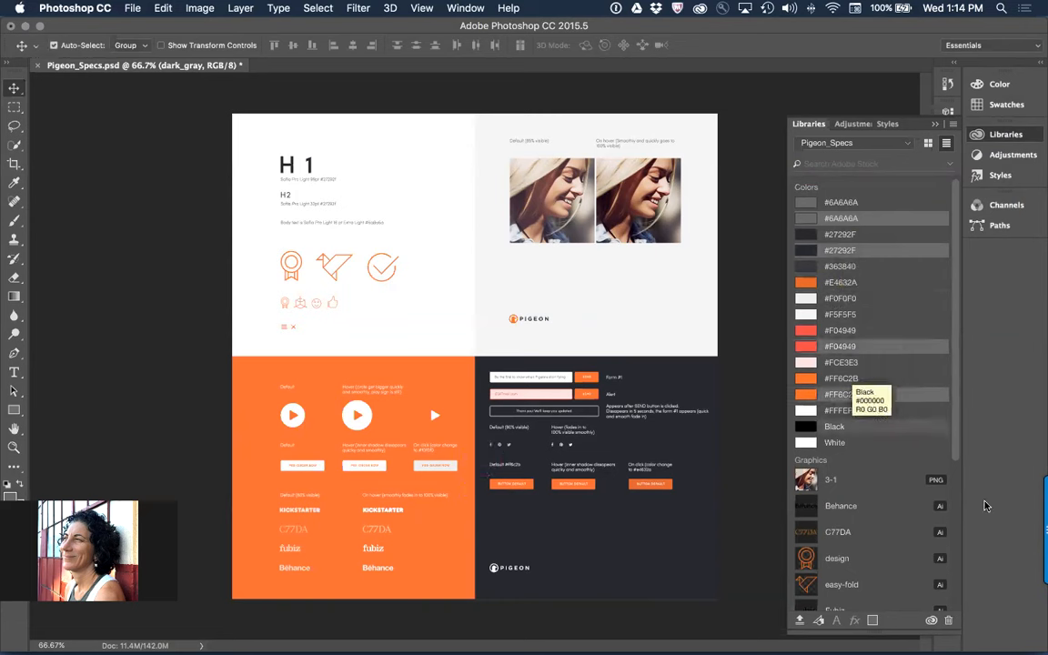
pyautogui.click(948, 619)
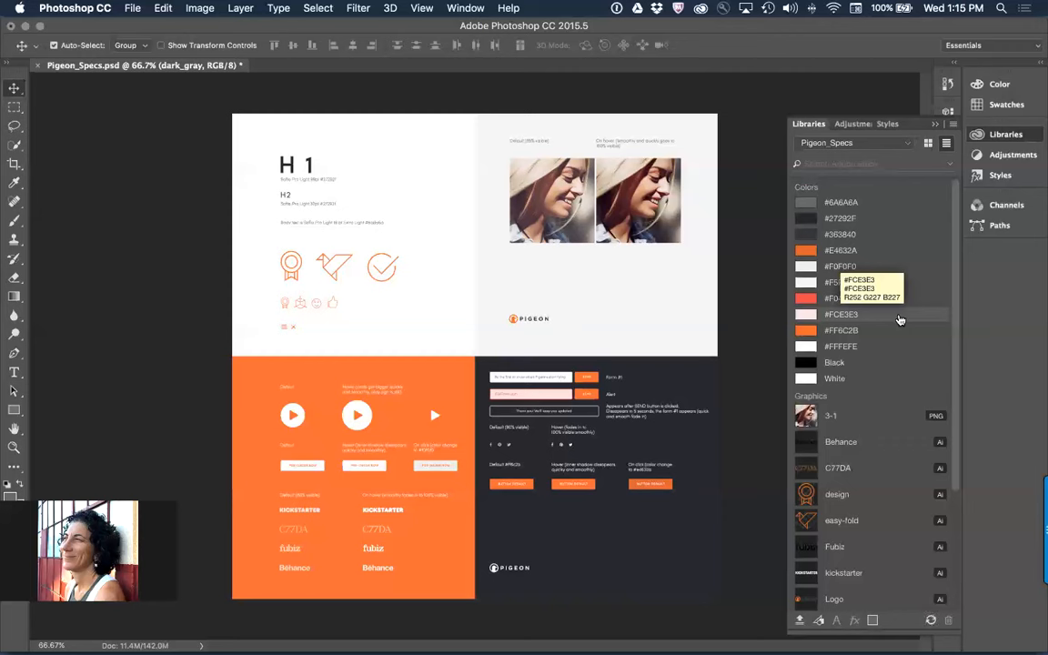
# Look over the remaining library graphics, and quit Photoshop without saving the changes to Pigeon_Specs.psd
pyautogui.scroll(-3, 896, 299)
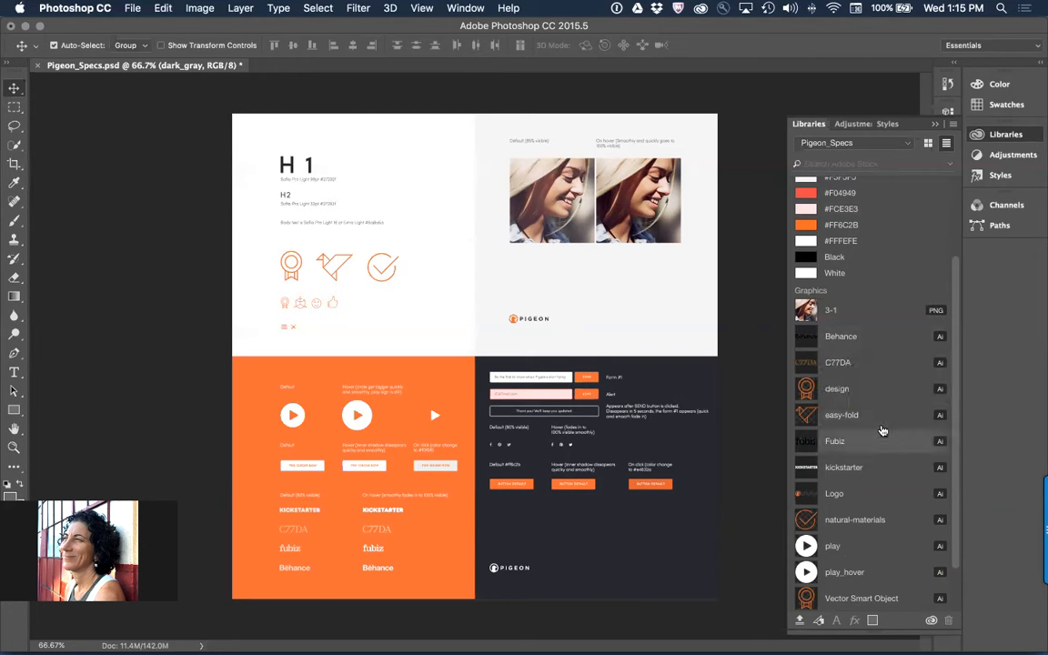
pyautogui.scroll(-2, 882, 419)
pyautogui.scroll(-1, 882, 406)
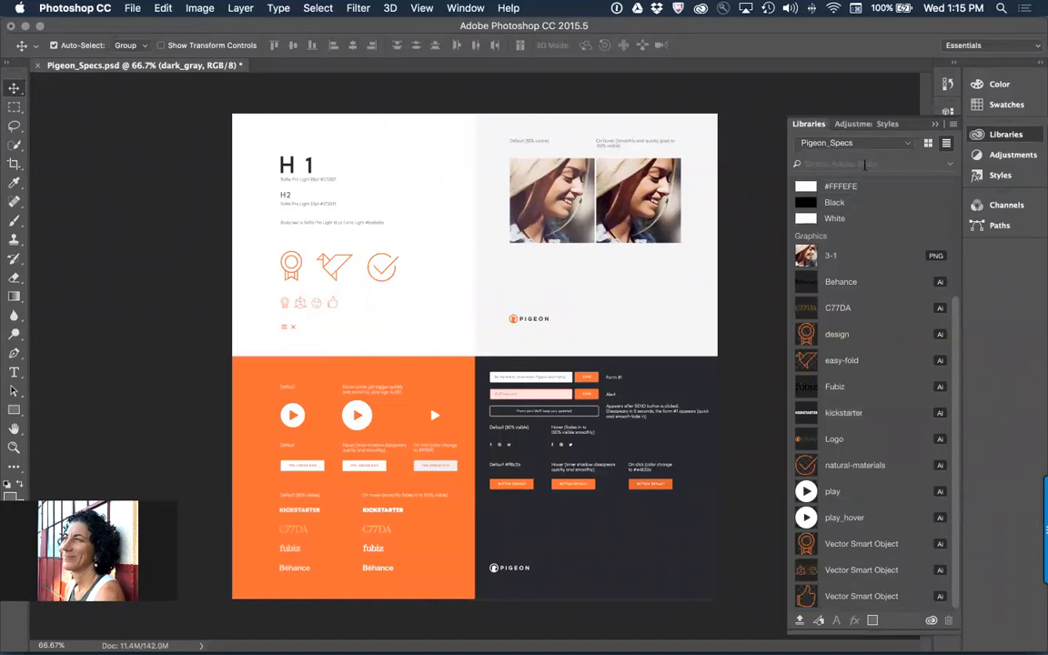
pyautogui.click(747, 183)
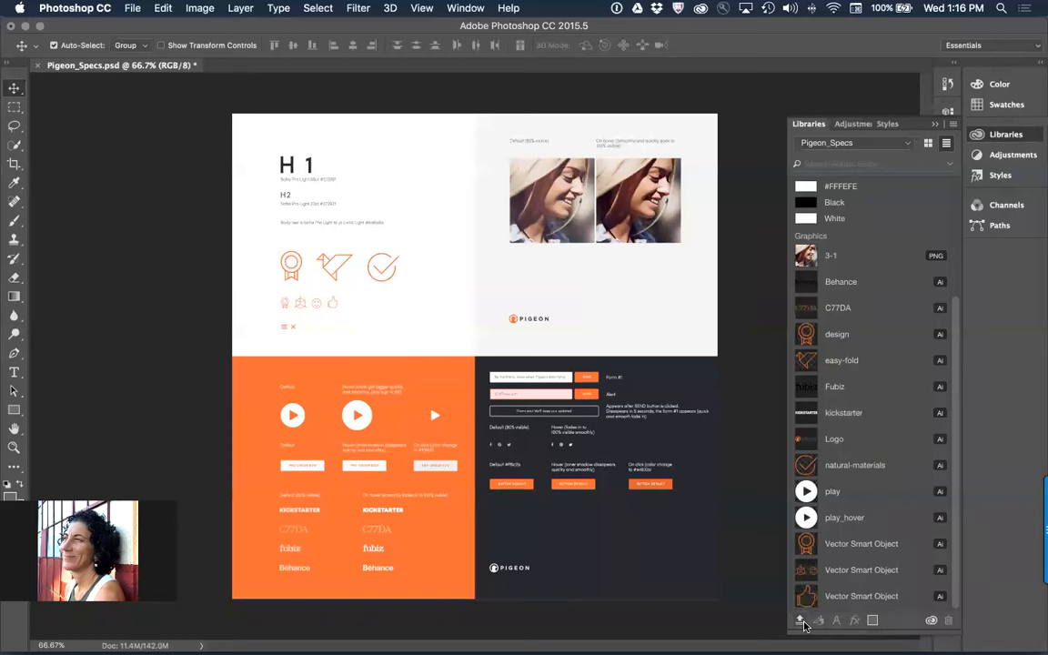
pyautogui.press('super+q')
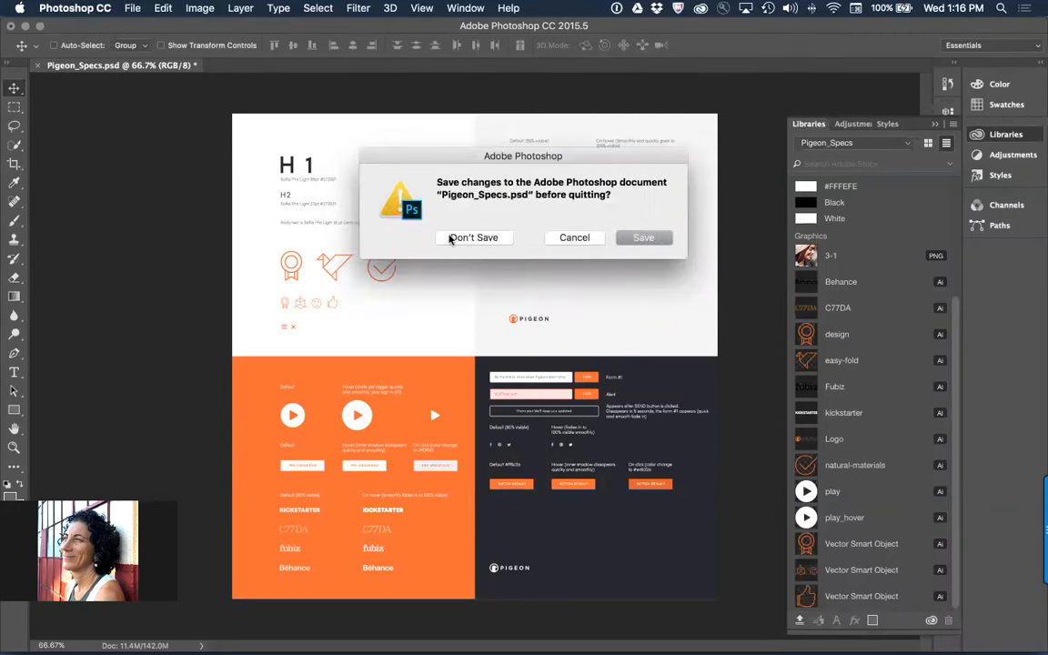
pyautogui.click(451, 239)
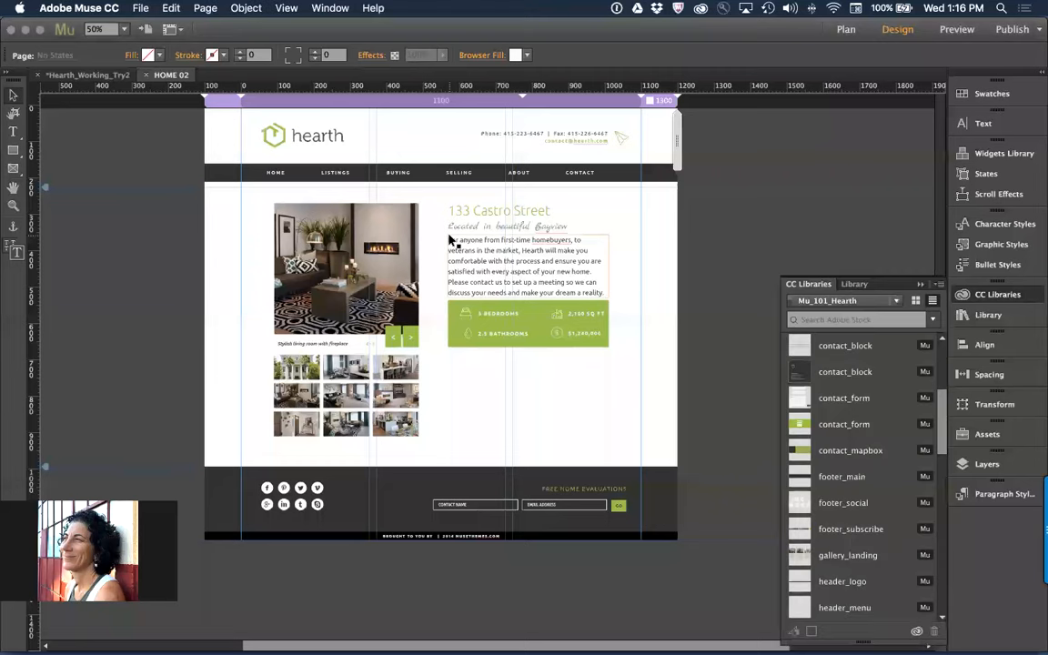
# Switch the CC Libraries in Muse to the Pigeon_Specs library and show its colors
pyautogui.click(896, 301)
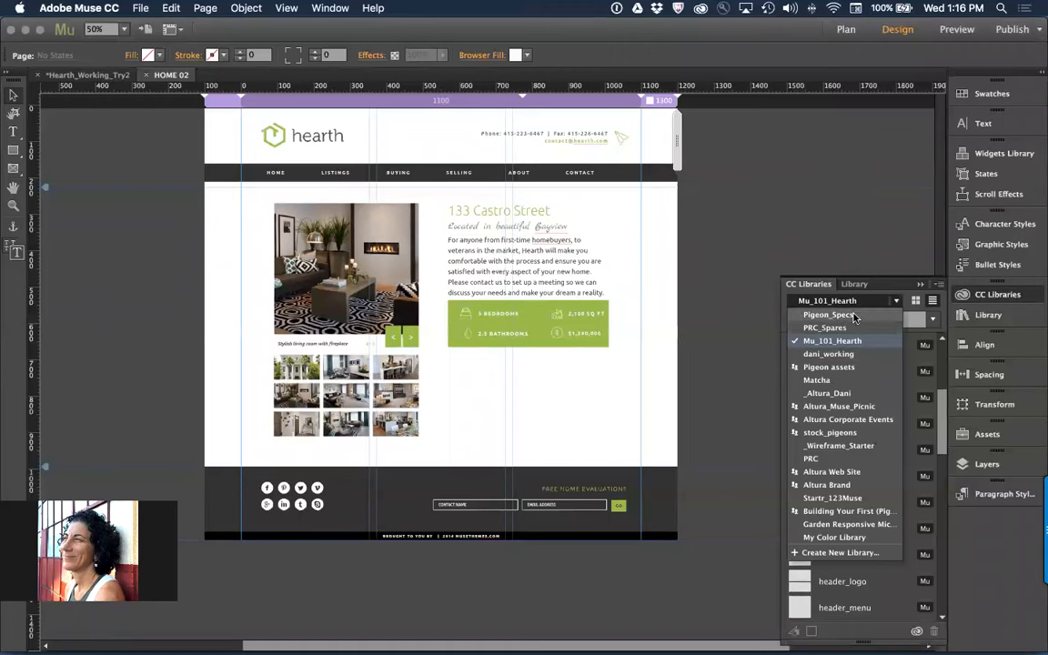
pyautogui.click(853, 315)
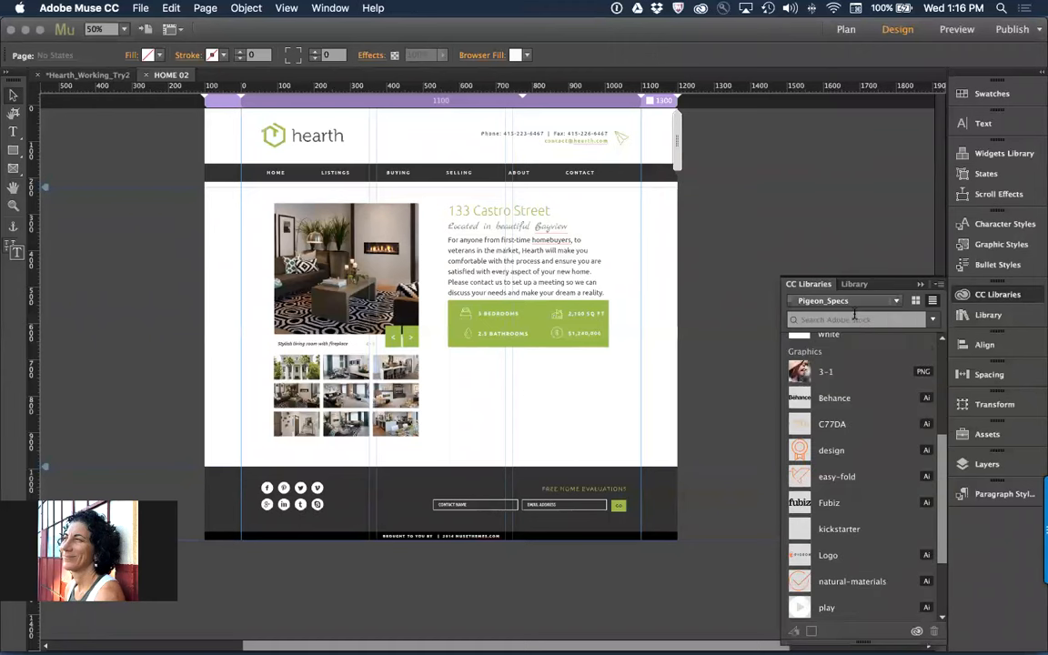
pyautogui.scroll(5, 871, 431)
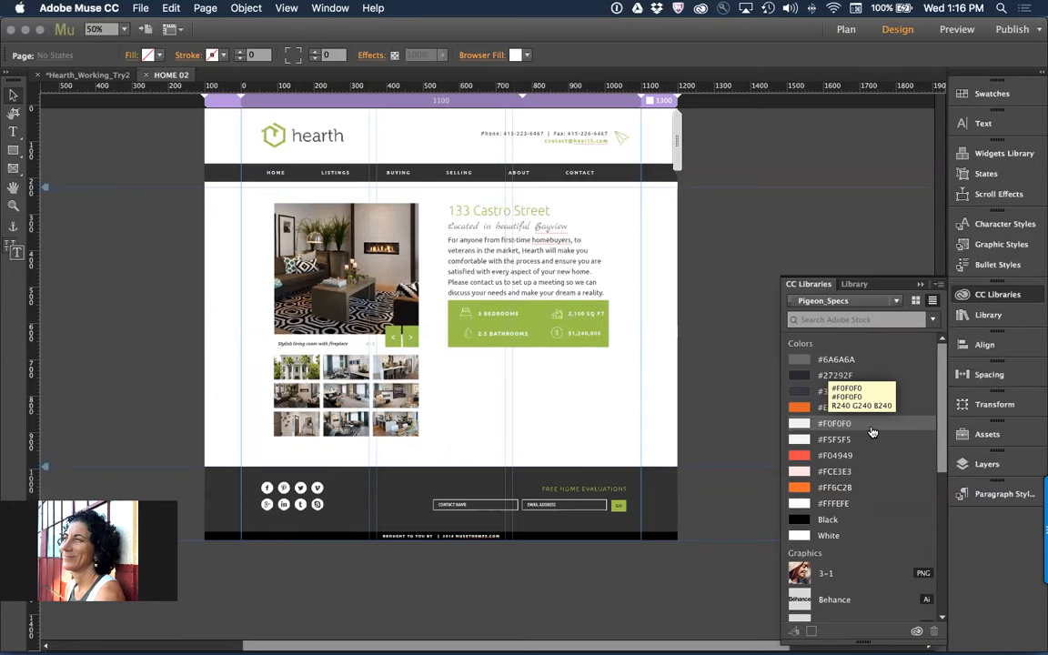
# Create a new fluid width site with 1 column and a 960 max page width, and open its Home page for design
pyautogui.press('super+m')
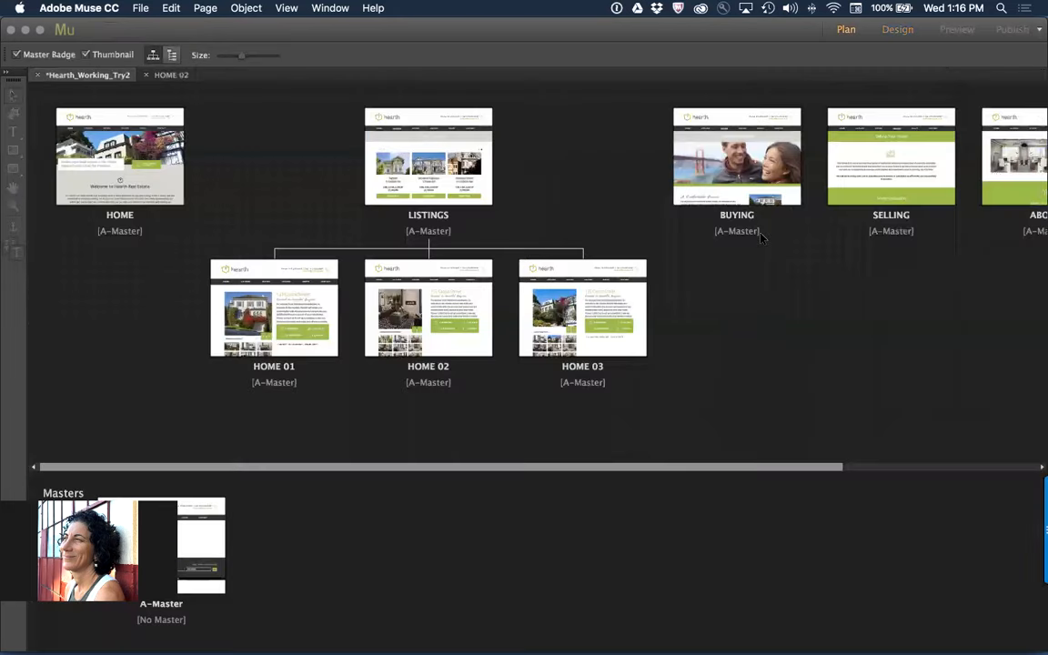
pyautogui.press('super+n')
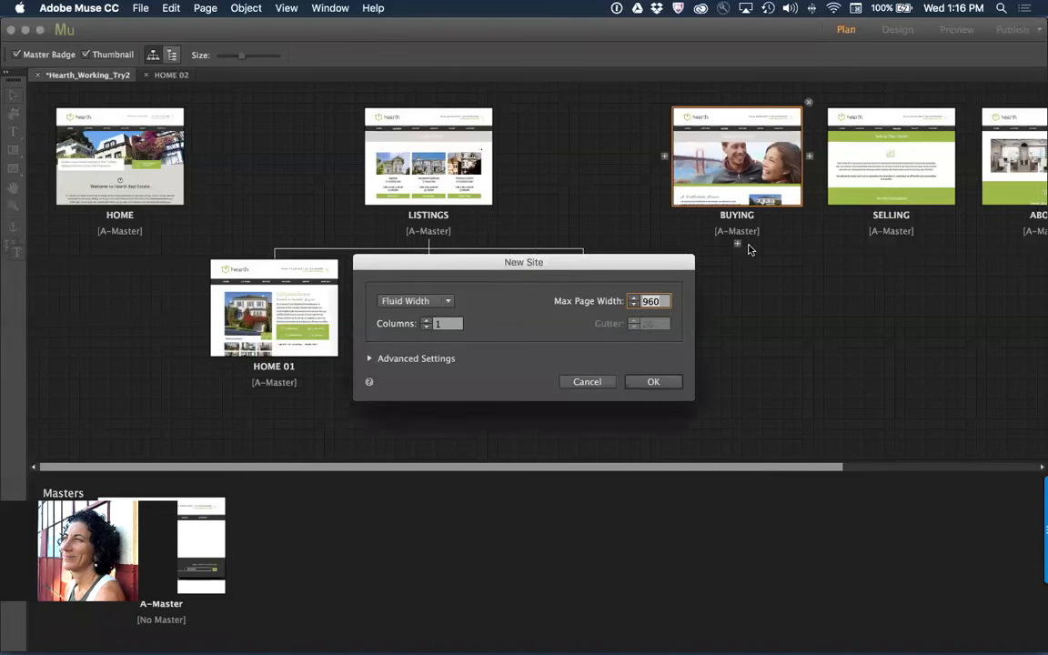
pyautogui.click(668, 380)
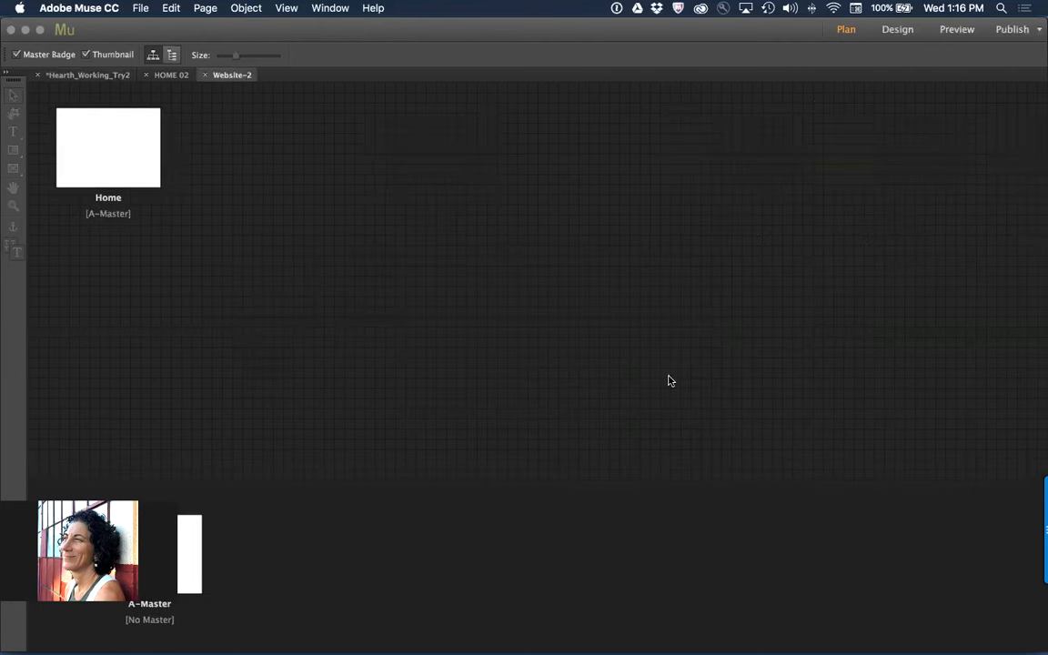
pyautogui.doubleClick(134, 143)
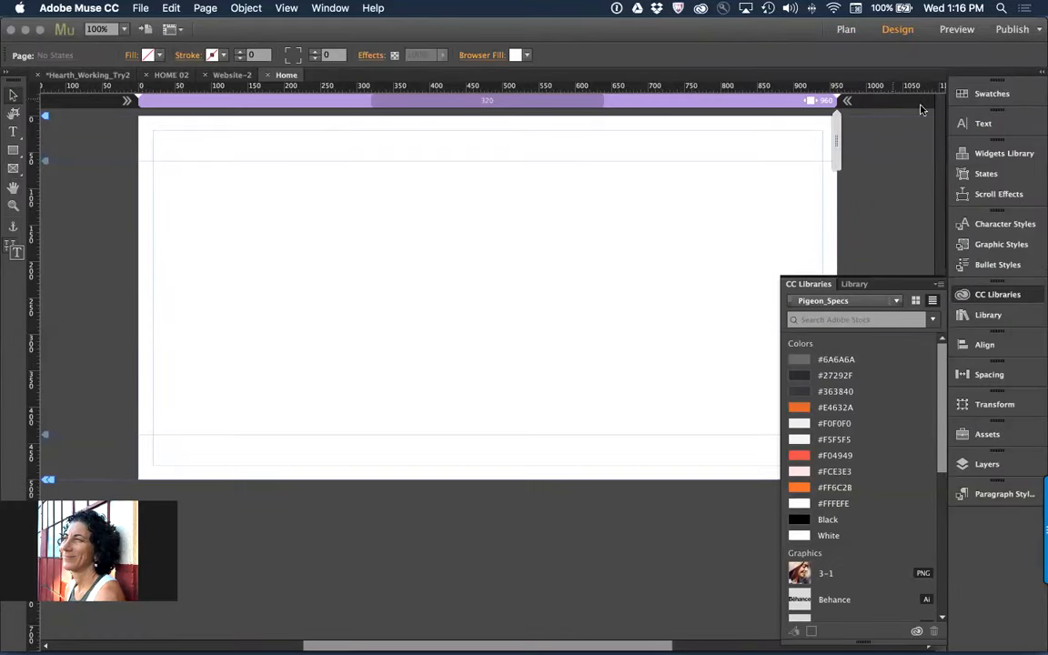
# Remove all the unused default colors from the new site's swatches
pyautogui.click(974, 97)
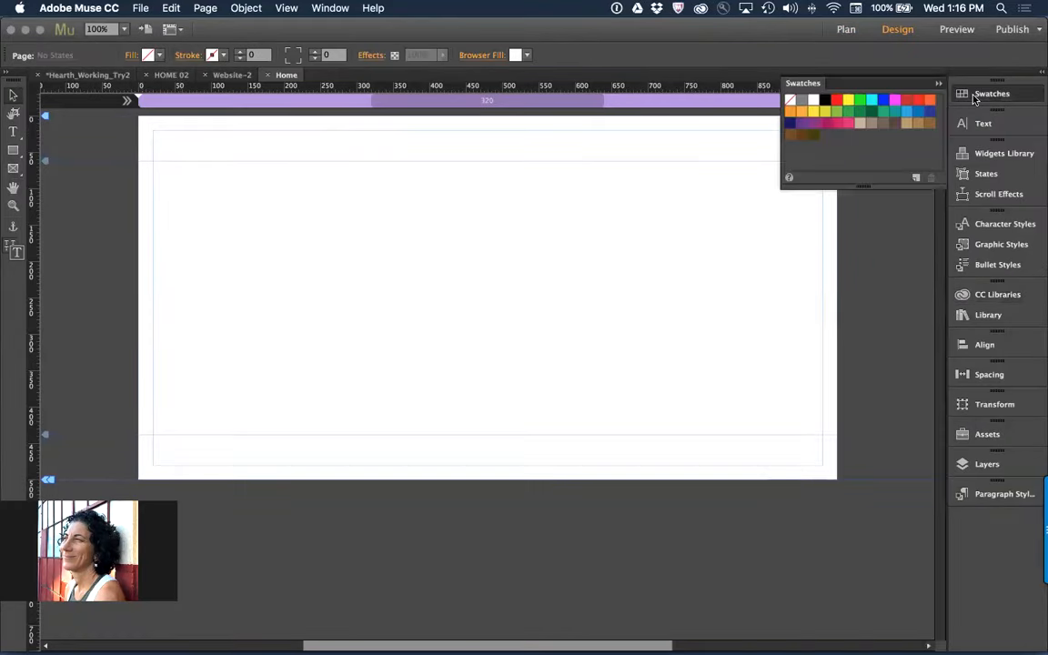
pyautogui.rightClick(850, 163)
pyautogui.click(887, 275)
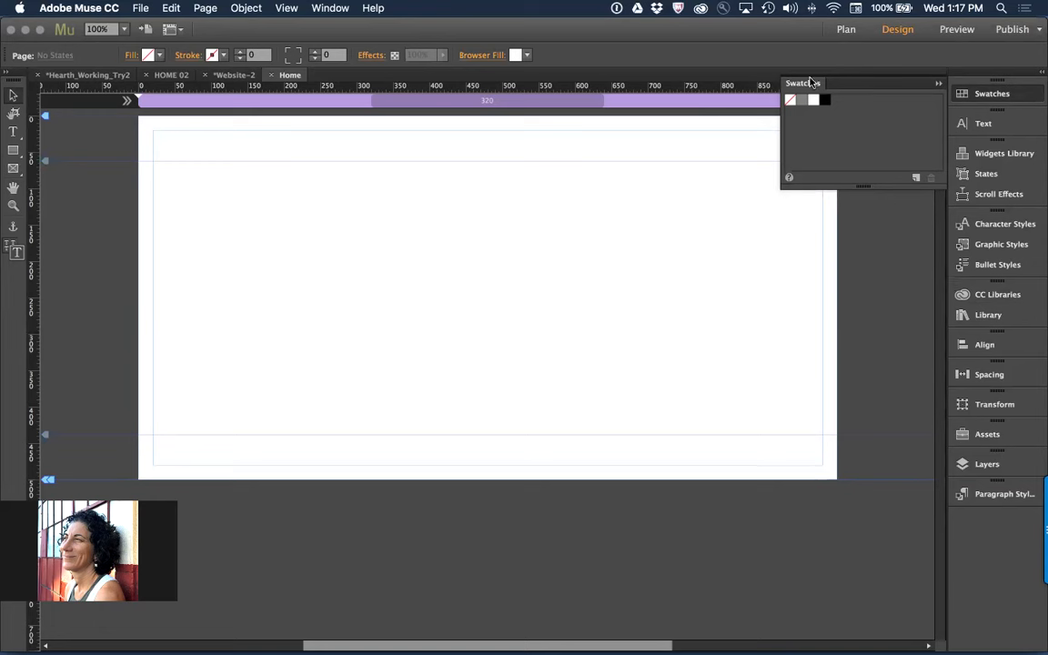
# Detach the Swatches from the dock and place floating Paragraph Styles directly beneath them
pyautogui.moveTo(800, 84); pyautogui.dragTo(588, 82)
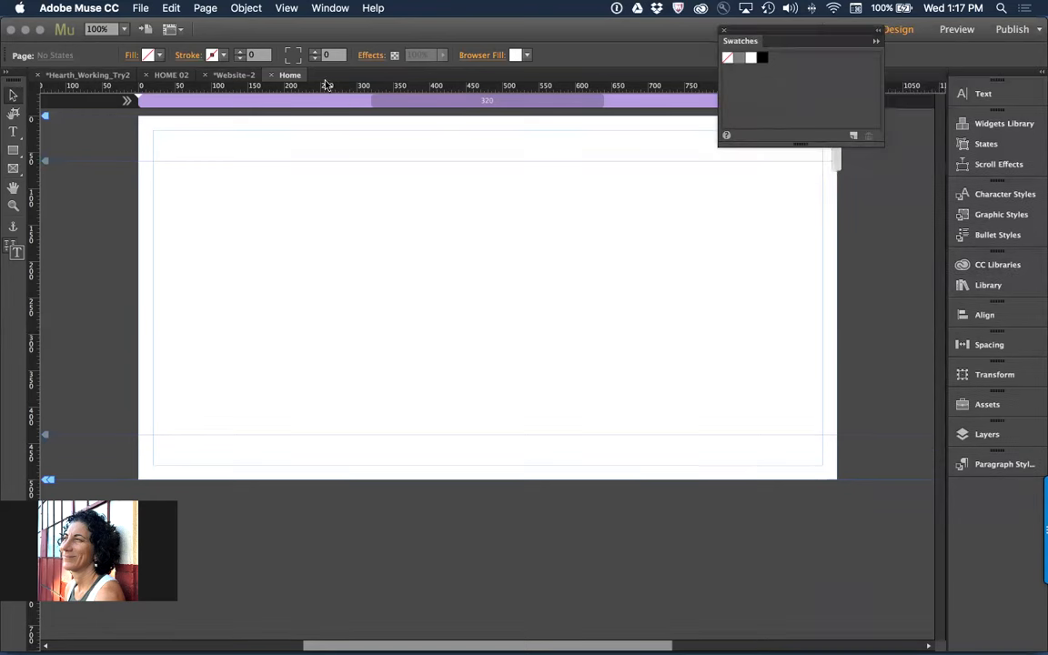
pyautogui.click(331, 8)
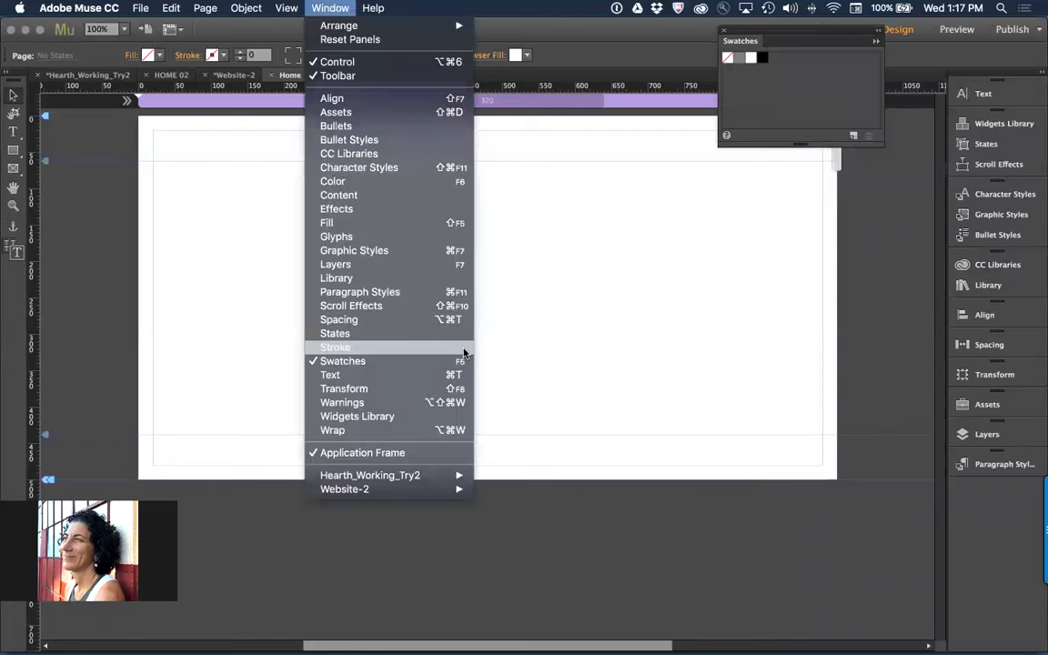
pyautogui.click(428, 292)
pyautogui.moveTo(852, 401); pyautogui.dragTo(755, 161)
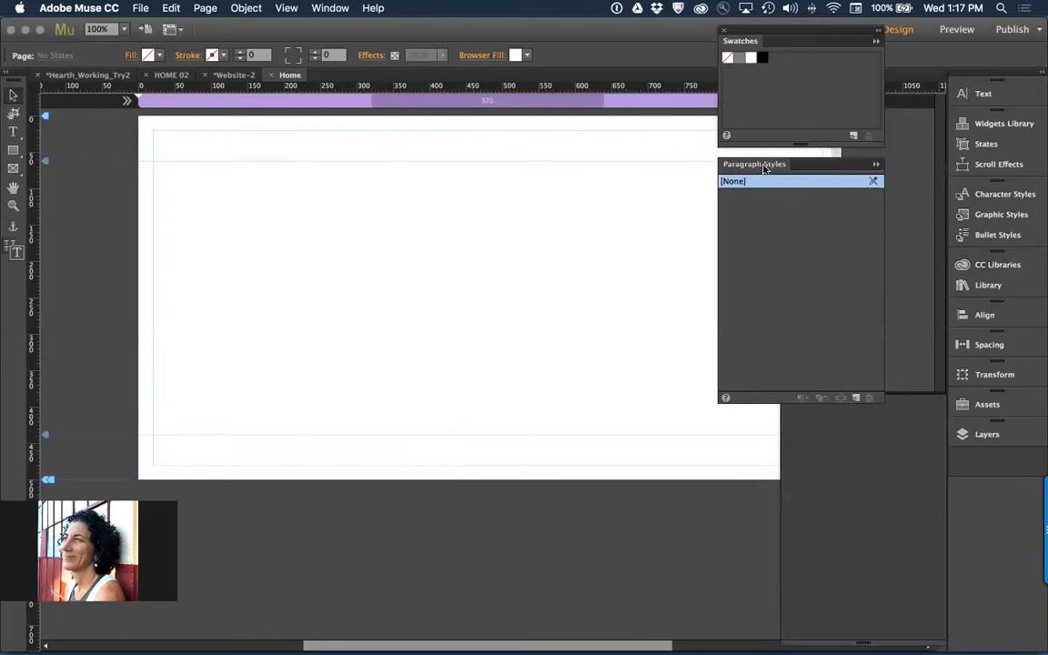
# Show the Graphic Styles, detach them from their group and place them floating directly beneath the Paragraph Styles
pyautogui.click(333, 9)
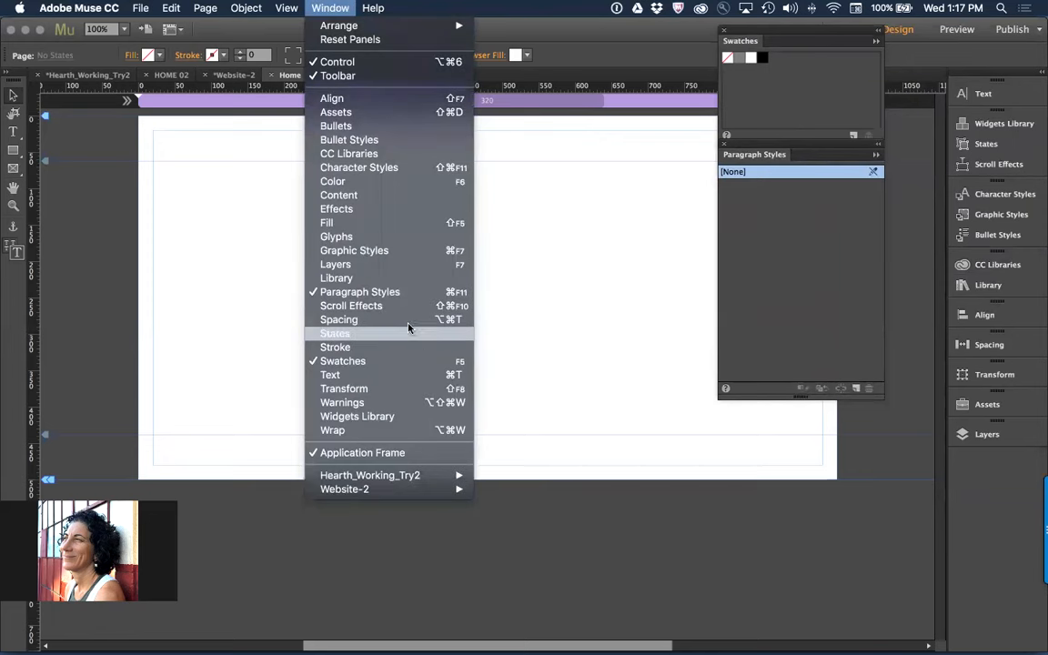
pyautogui.click(417, 250)
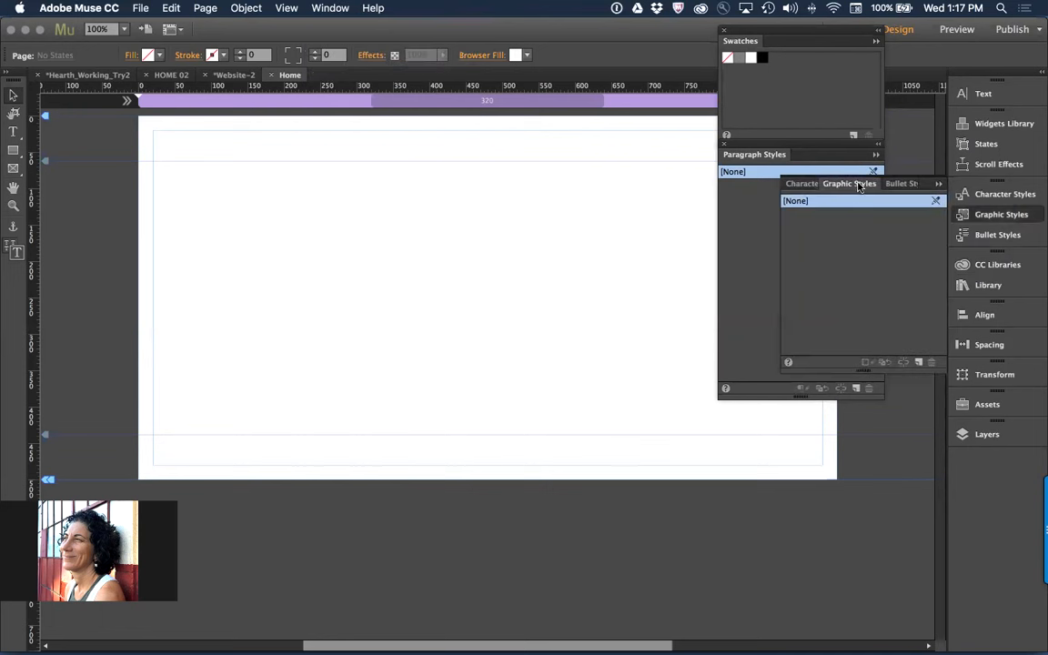
pyautogui.moveTo(850, 198); pyautogui.dragTo(750, 428)
pyautogui.click(943, 183)
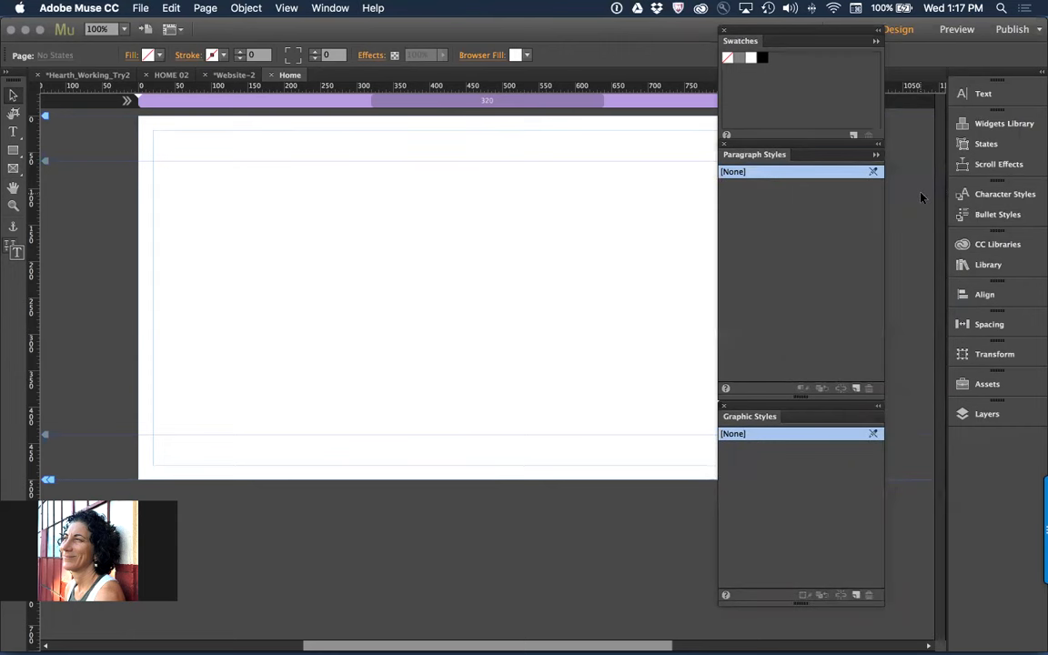
# Switch the CC Libraries to Mu_101_Hearth and place its a_fonts_colors item on the upper left of the Home page
pyautogui.click(994, 244)
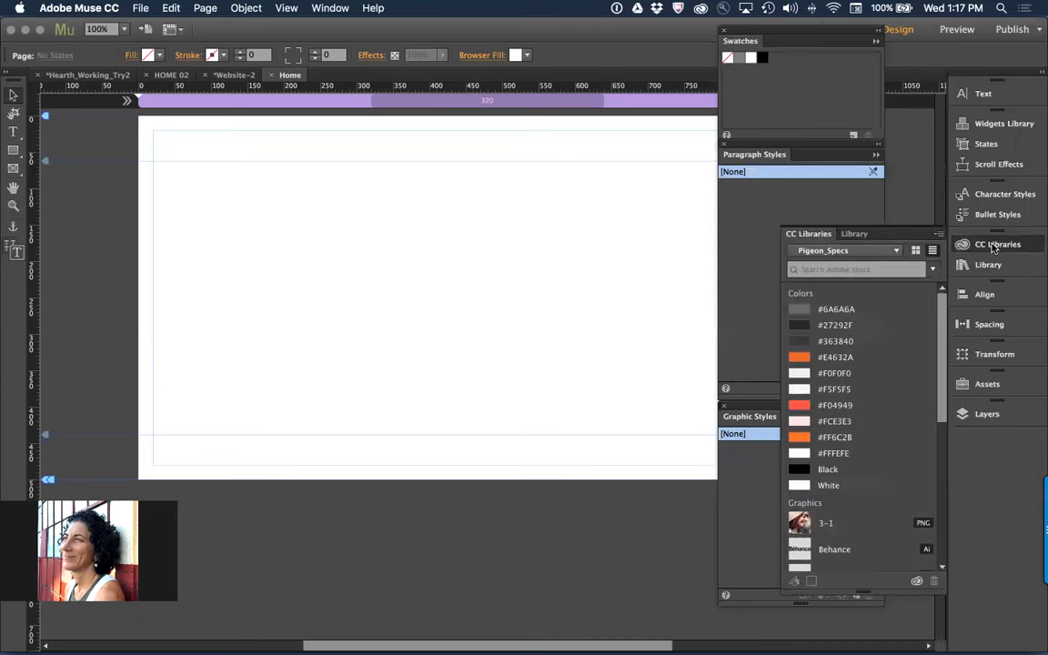
pyautogui.click(896, 251)
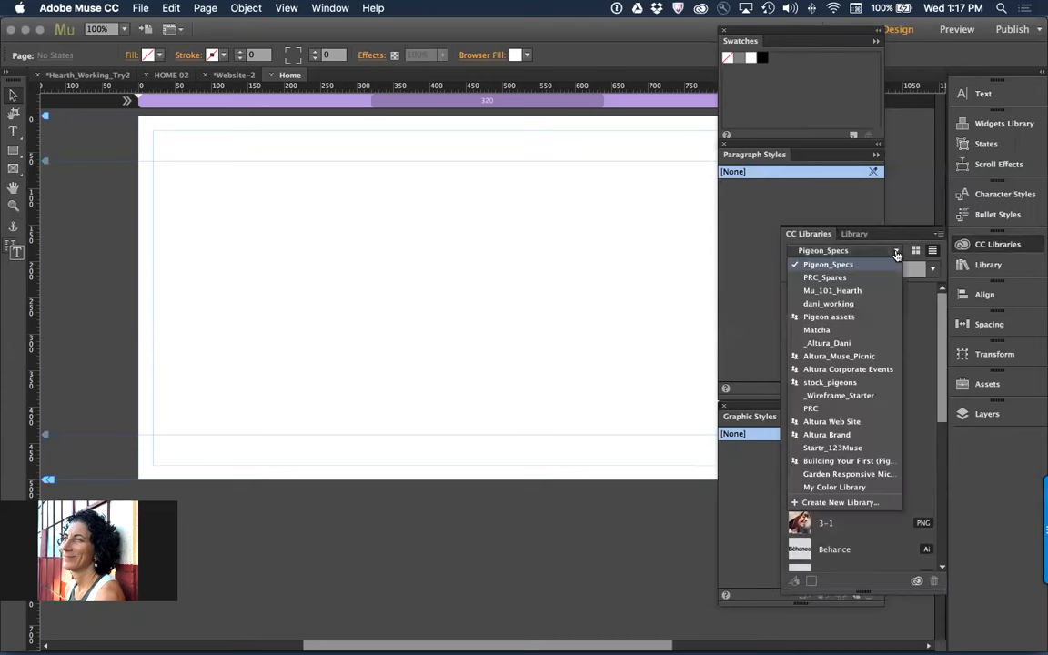
pyautogui.click(866, 291)
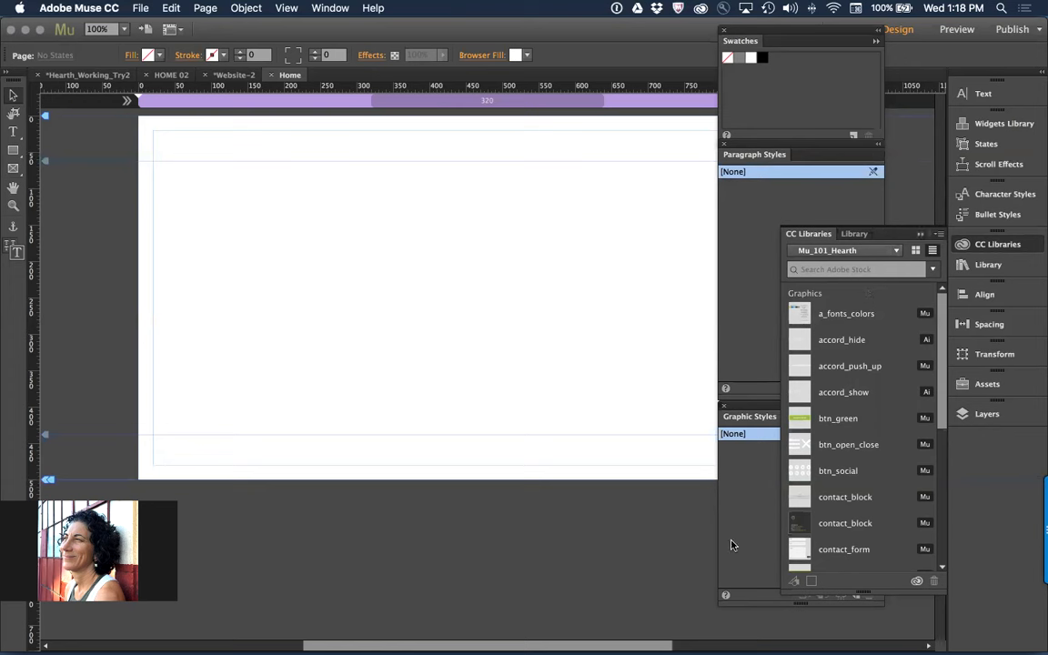
pyautogui.moveTo(799, 313); pyautogui.dragTo(242, 200)
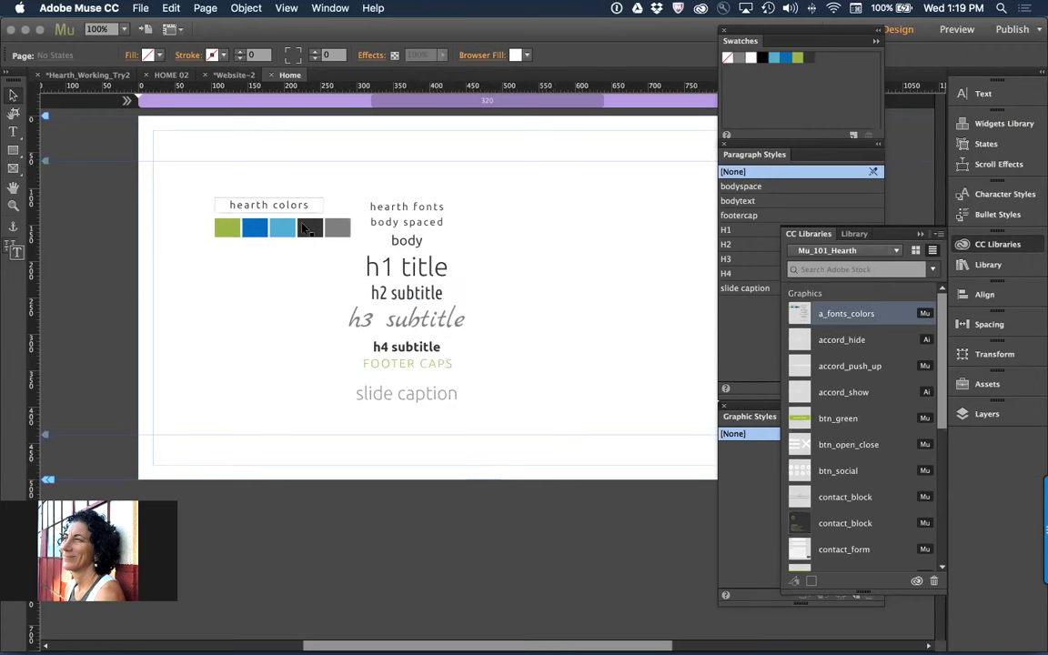
# Place the btn_green item from the Mu_101_Hearth library on the page, above and to the right of the font samples
pyautogui.moveTo(758, 244)
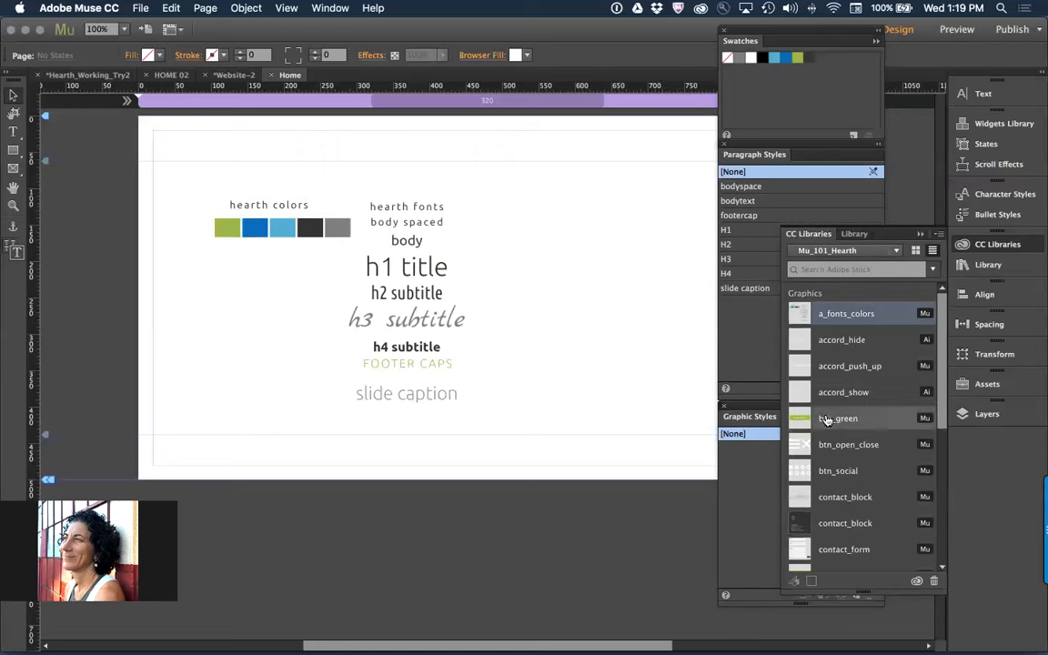
pyautogui.moveTo(826, 419)
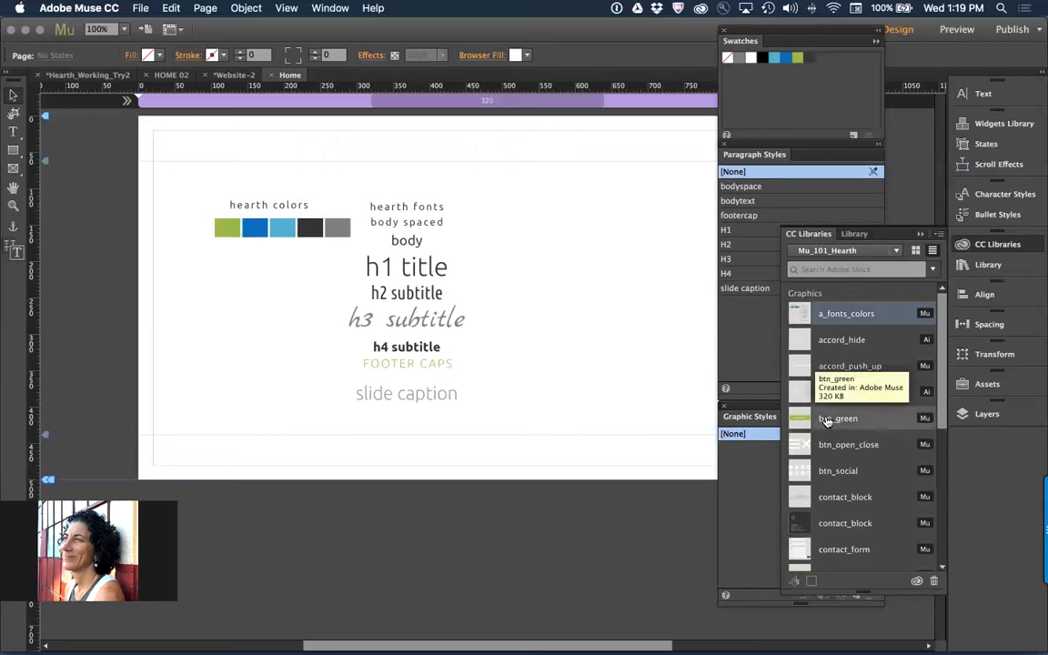
pyautogui.moveTo(826, 419); pyautogui.dragTo(504, 176)
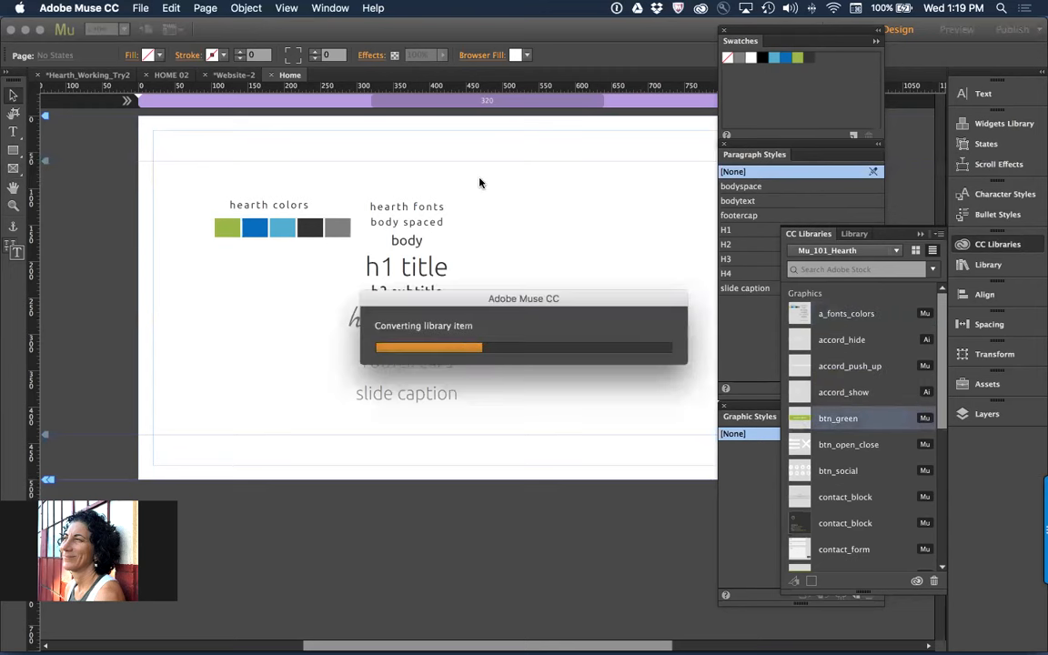
pyautogui.click(494, 181)
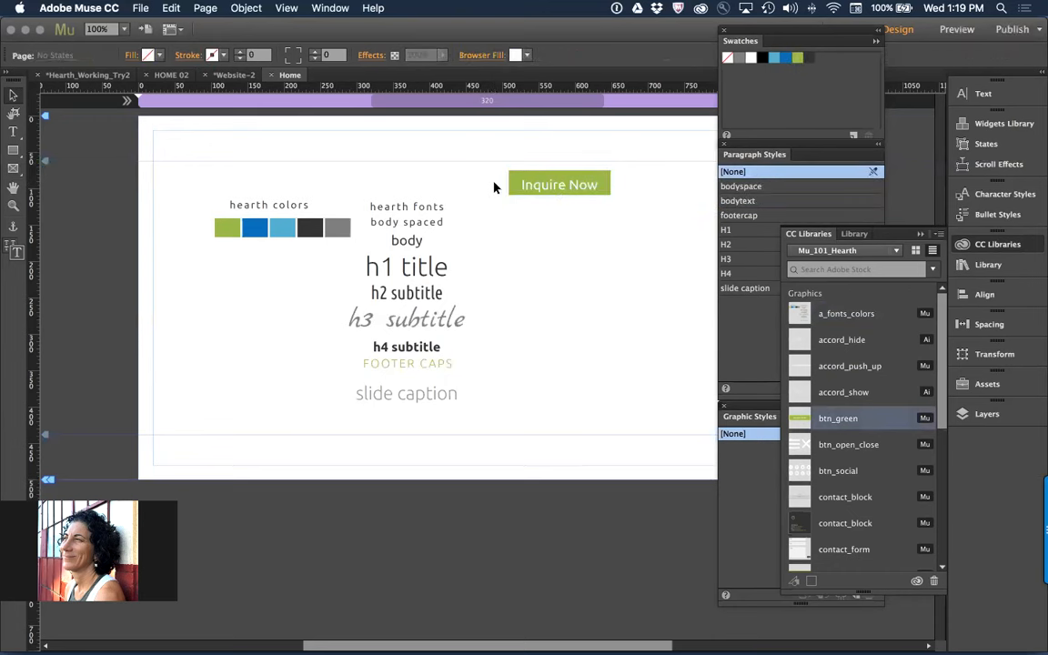
# Examine the Inquire Now button's Rollover and Mouse Down states, and return it to its Normal state
pyautogui.click(599, 186)
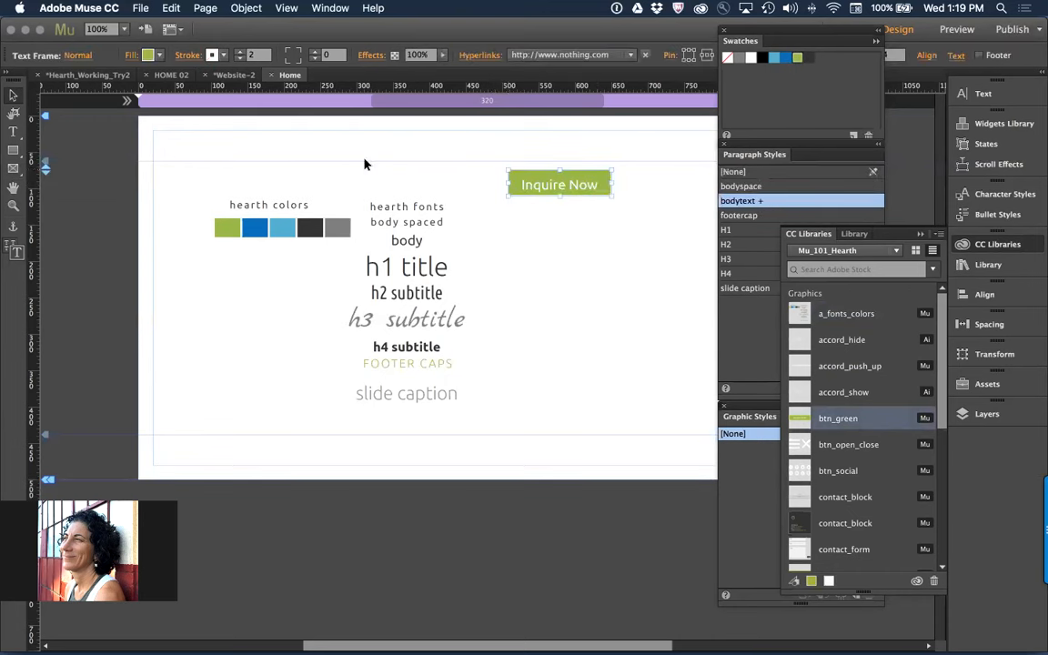
pyautogui.click(79, 56)
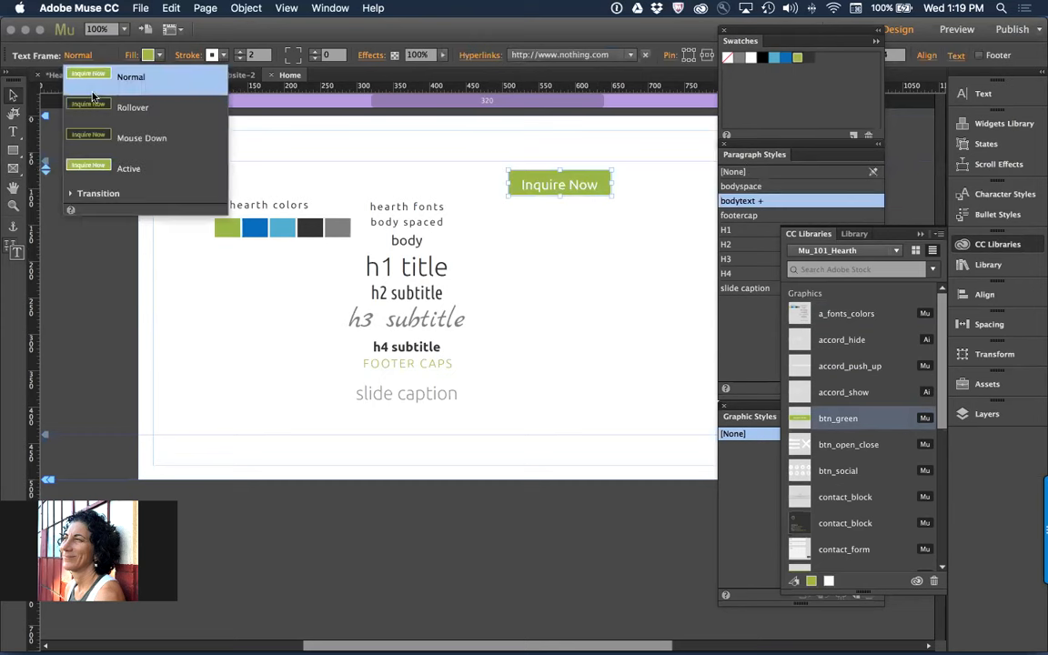
pyautogui.click(81, 94)
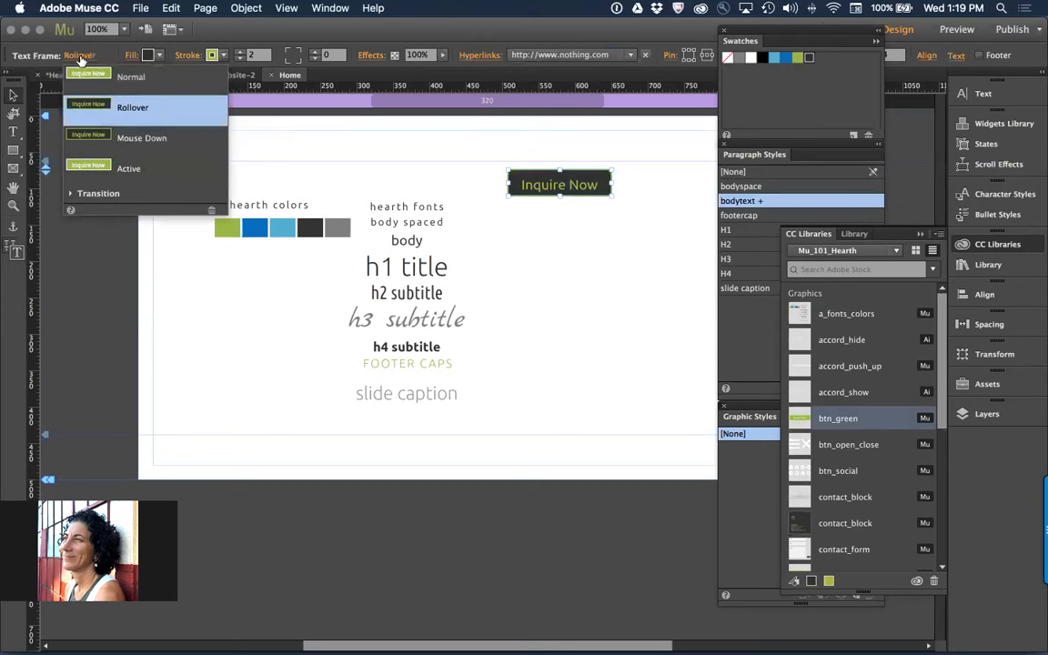
pyautogui.click(81, 60)
pyautogui.click(81, 60)
pyautogui.click(81, 60)
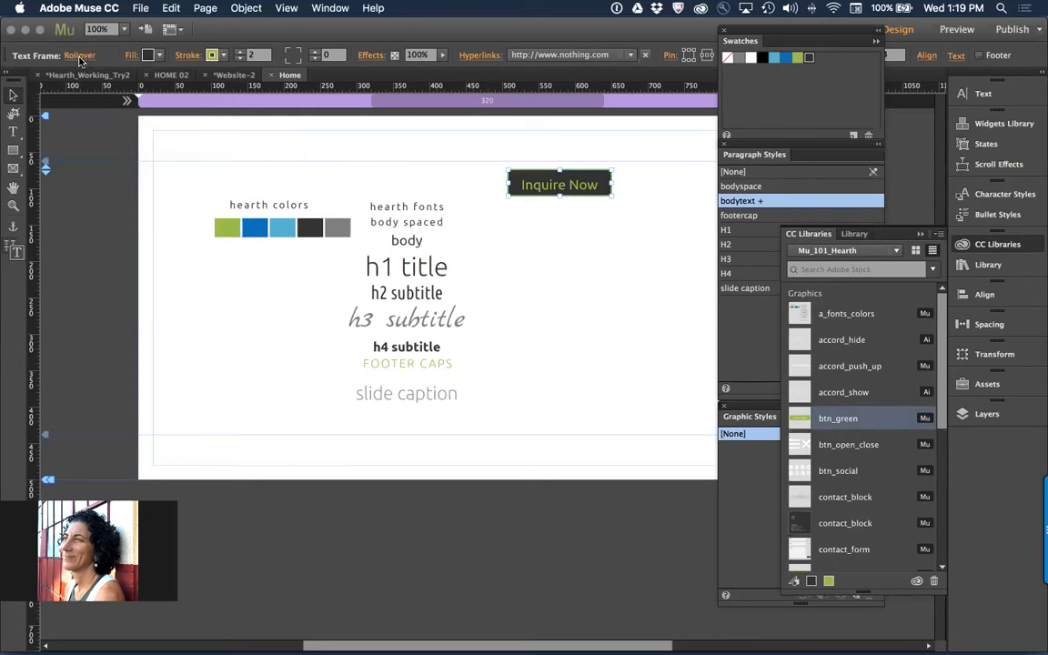
pyautogui.click(79, 56)
pyautogui.click(74, 135)
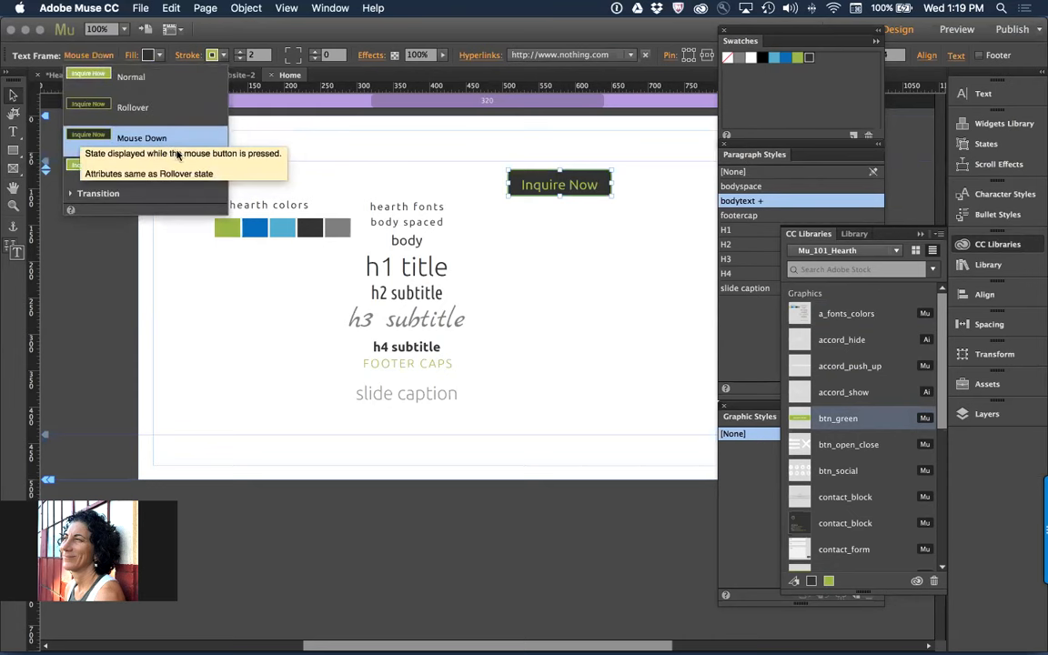
pyautogui.click(86, 71)
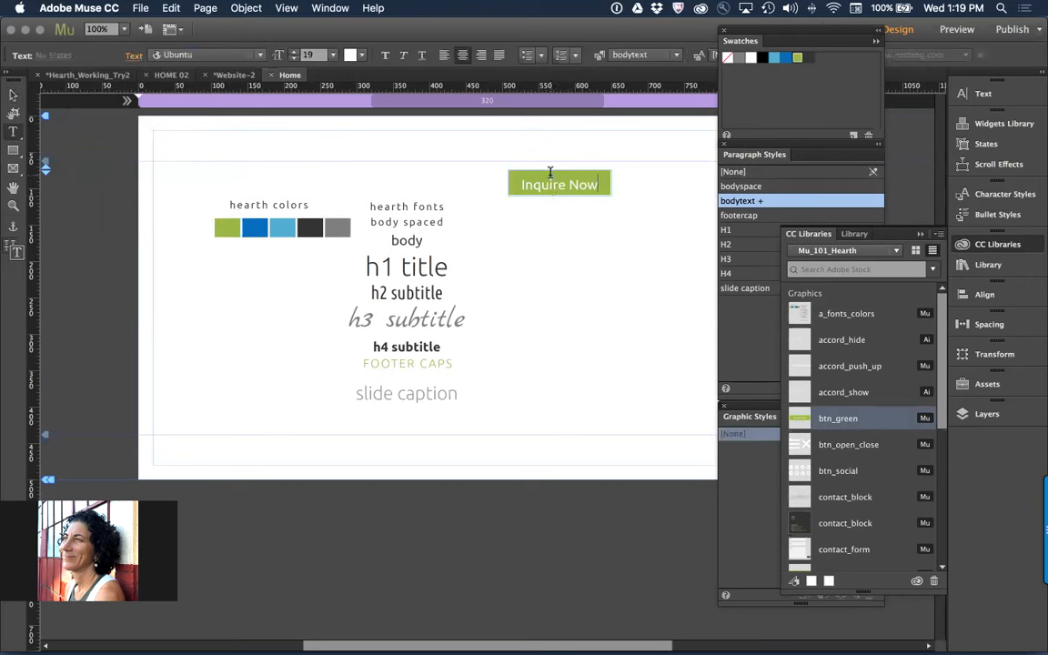
# Make the Inquire Now button slightly taller by extending its bottom edge downward
pyautogui.moveTo(557, 196); pyautogui.dragTo(557, 200)
pyautogui.click(531, 245)
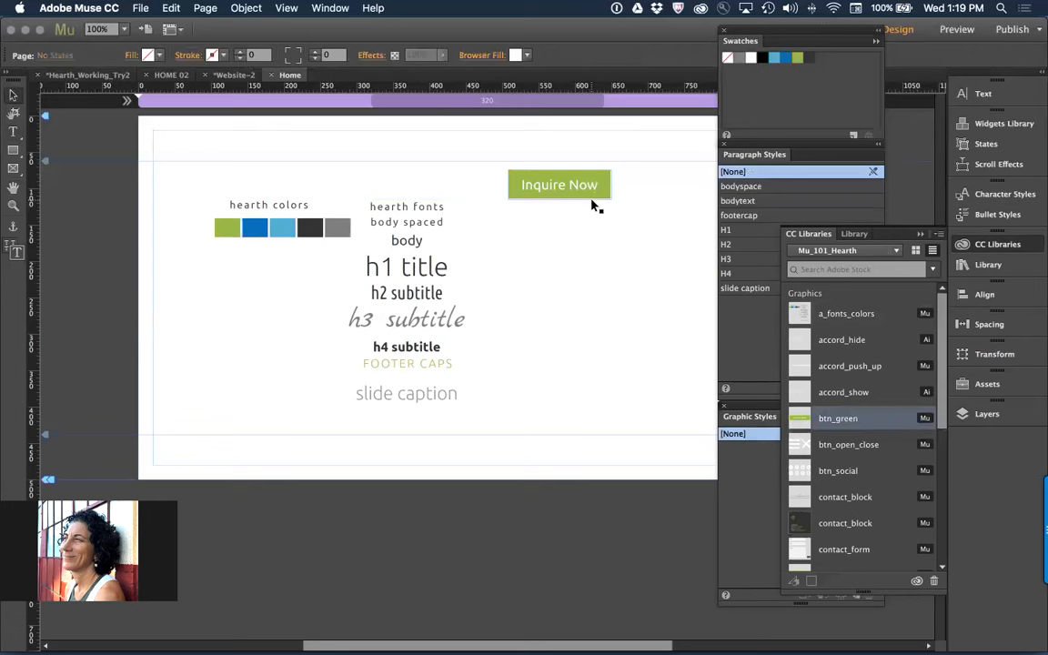
pyautogui.click(585, 189)
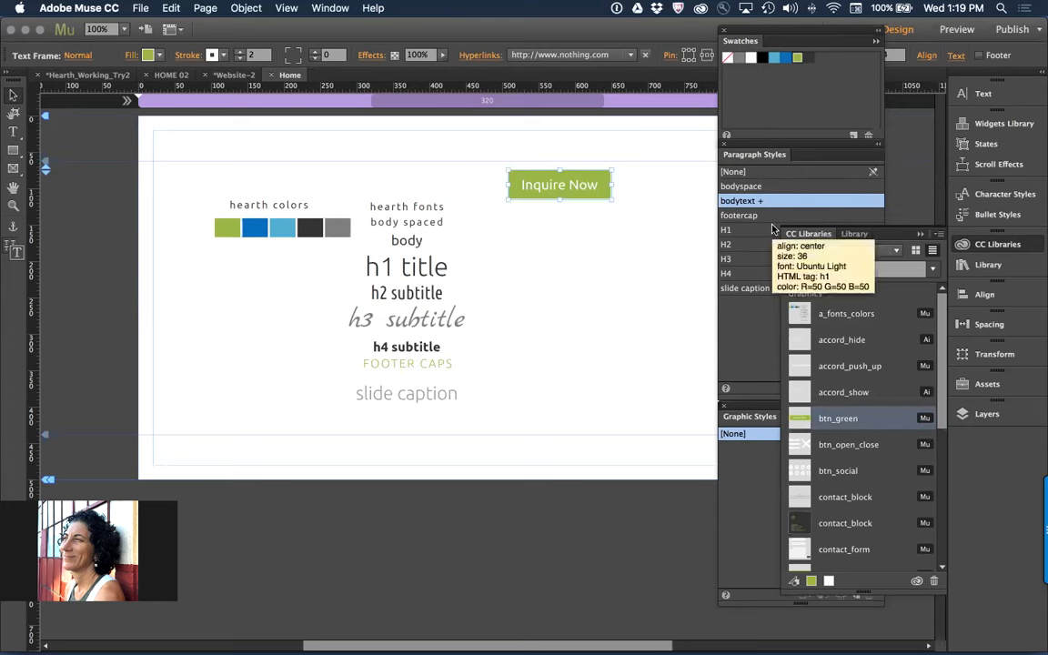
pyautogui.click(587, 259)
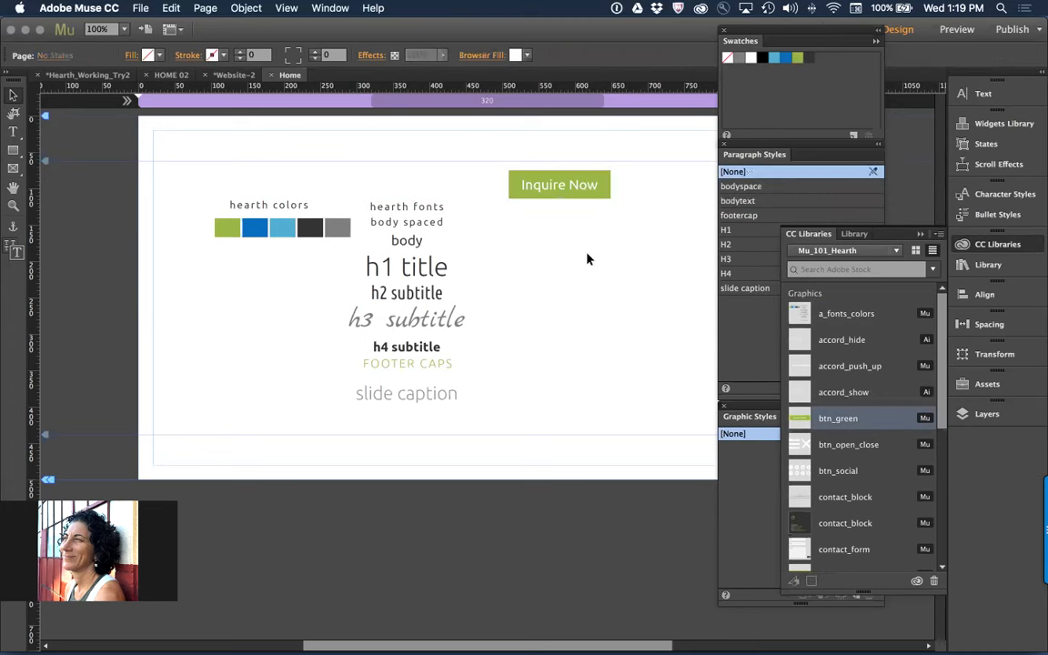
# Create a new paragraph style from the Inquire Now button's text and name it "button", keeping the <p> Paragraph tag
pyautogui.click(587, 187)
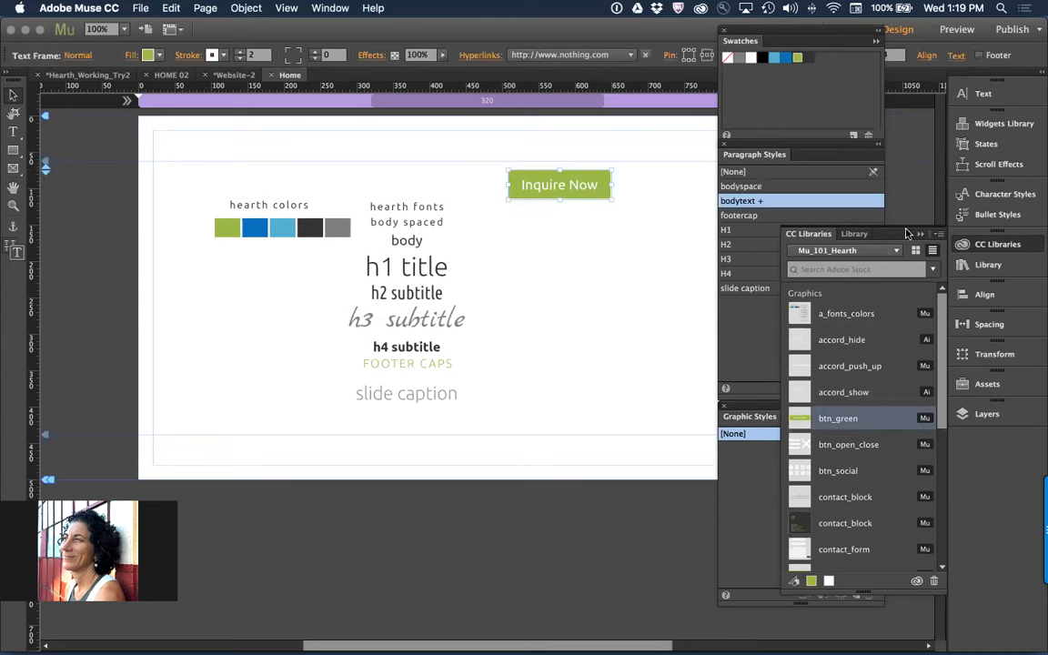
pyautogui.click(846, 327)
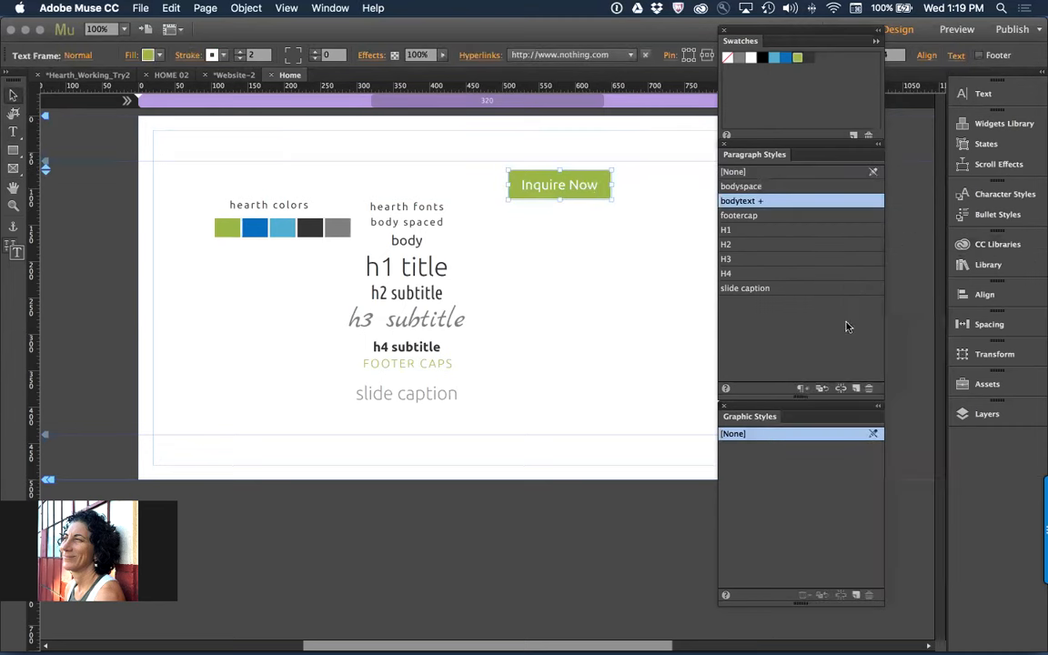
pyautogui.click(855, 388)
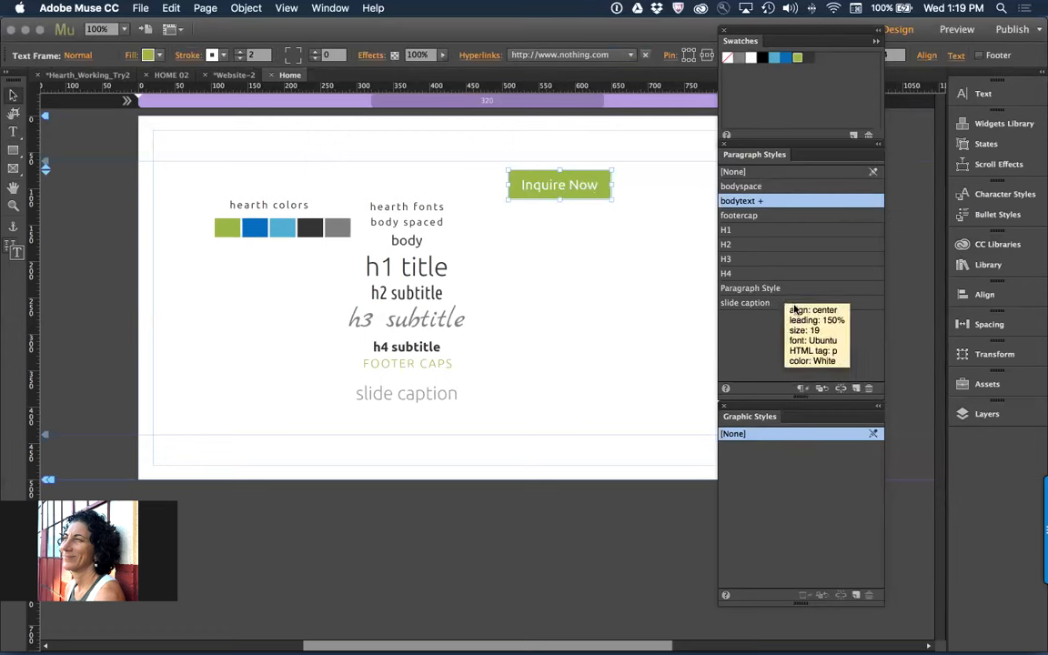
pyautogui.doubleClick(751, 289)
pyautogui.write('button')
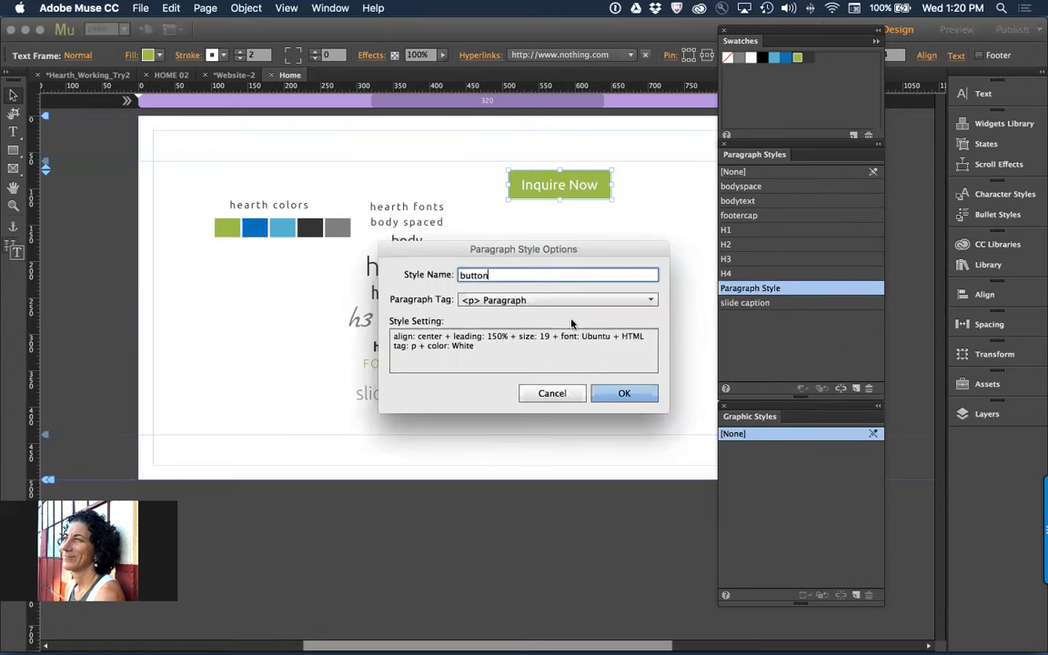
pyautogui.click(624, 393)
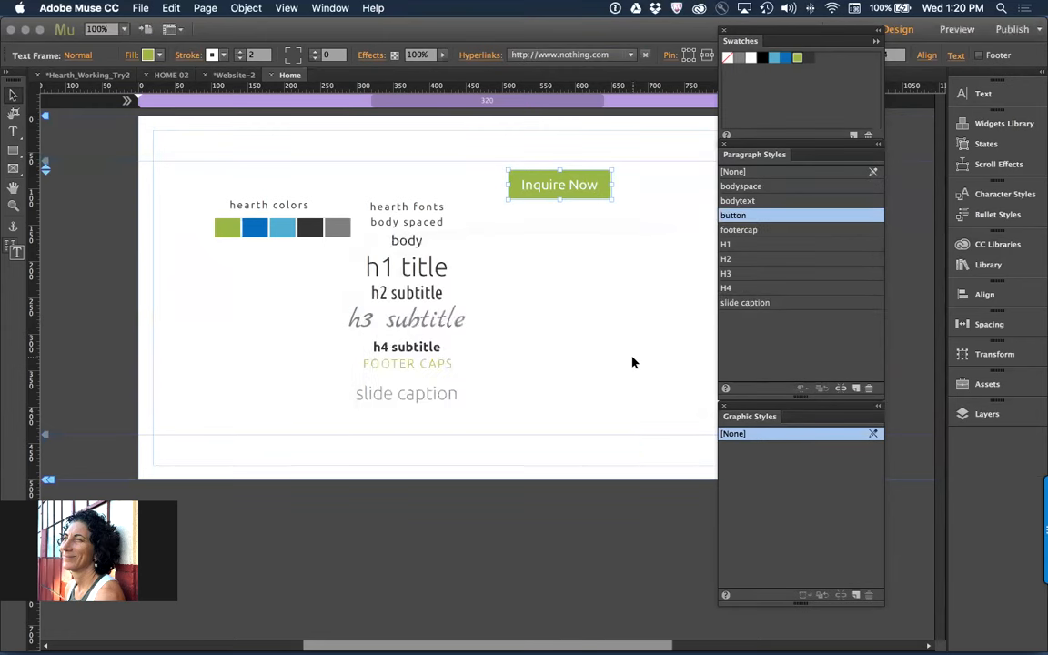
pyautogui.click(659, 287)
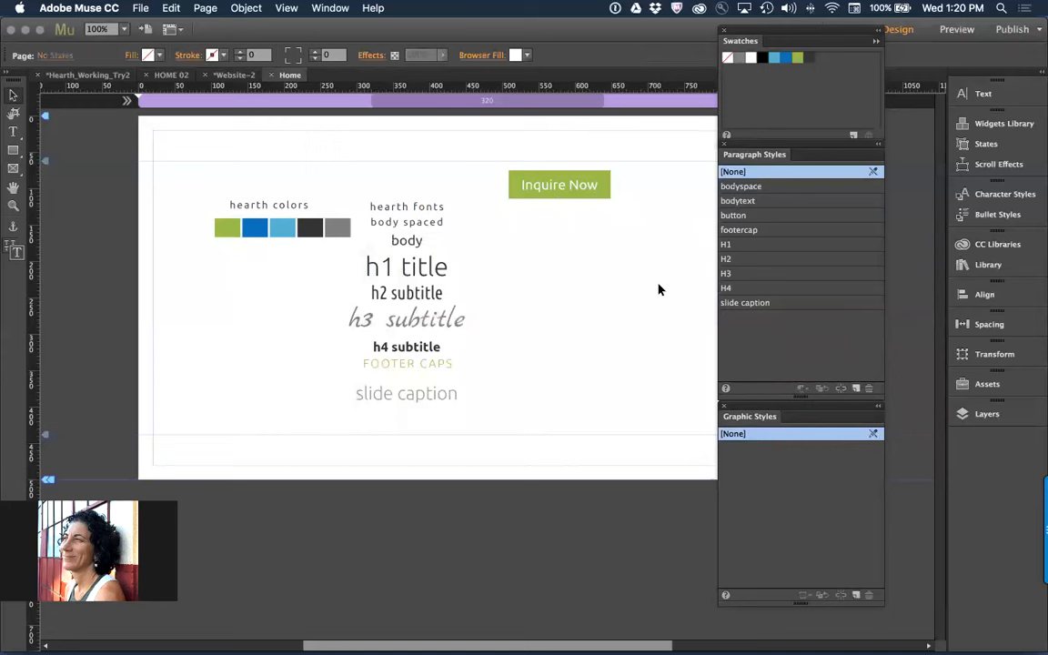
# Move the Inquire Now button beneath the row of hearth color squares
pyautogui.click(573, 188)
pyautogui.moveTo(573, 187); pyautogui.dragTo(285, 286)
pyautogui.click(511, 303)
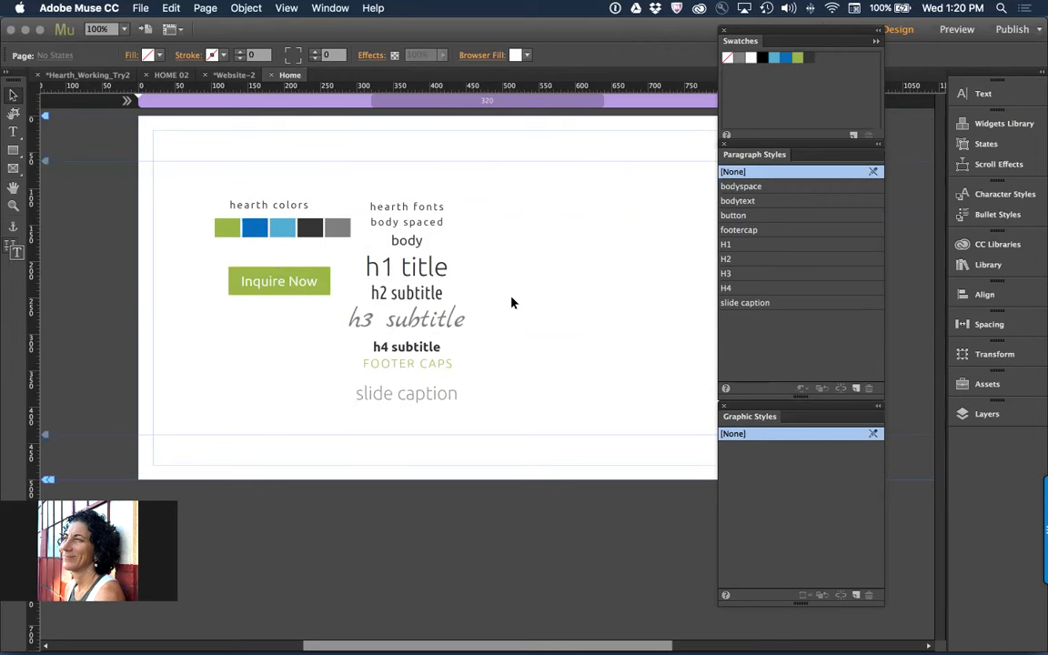
# Delete all the placed color, font and button samples from the Home page
pyautogui.press('super+a')
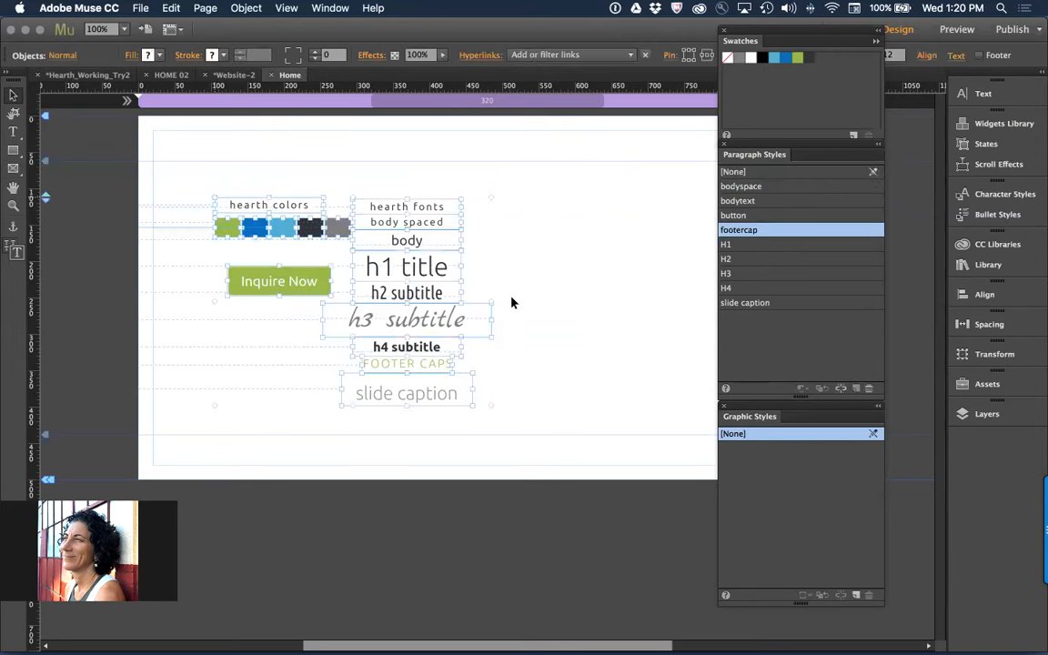
pyautogui.press('Delete')
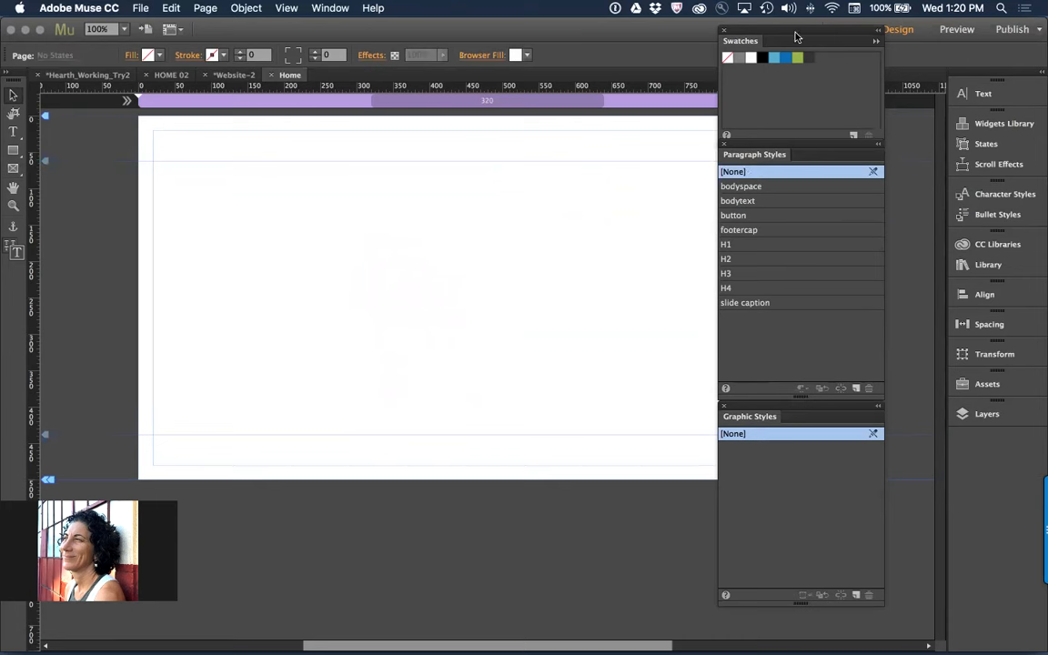
# Dock the floating Swatches below Text, and the Paragraph Styles and Graphic Styles between Bullet Styles and CC Libraries
pyautogui.moveTo(791, 38); pyautogui.dragTo(961, 106)
pyautogui.moveTo(743, 156); pyautogui.dragTo(987, 266)
pyautogui.moveTo(742, 410); pyautogui.dragTo(1006, 274)
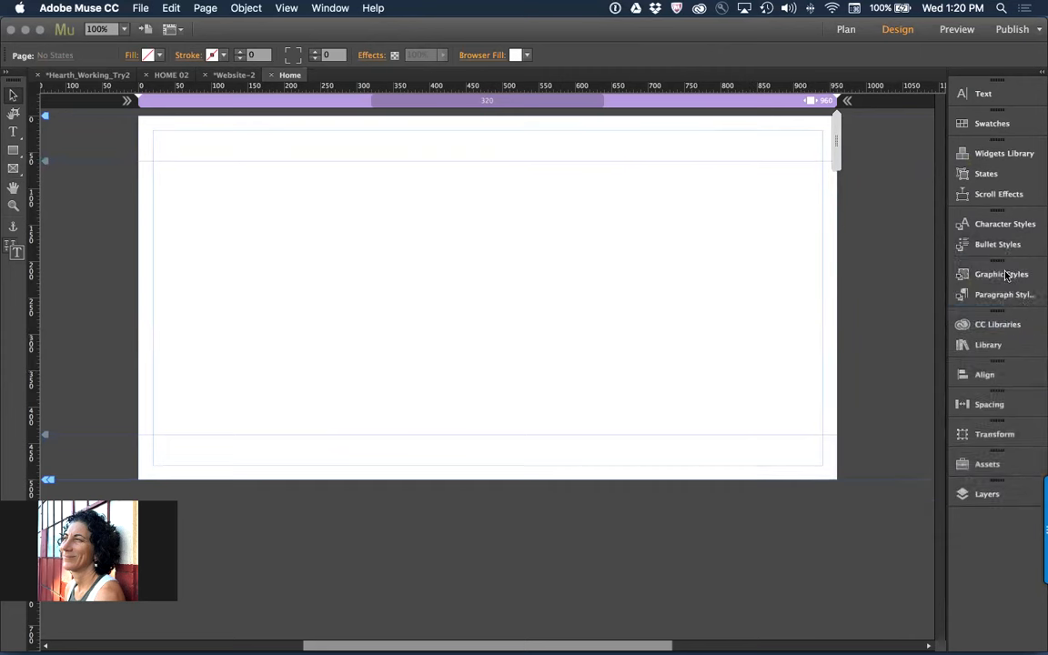
# Look through the widget folders in the Muse Library, including Social Sprites, Stacks Home Co (1.0) and QooQee Muse Menu
pyautogui.click(1008, 325)
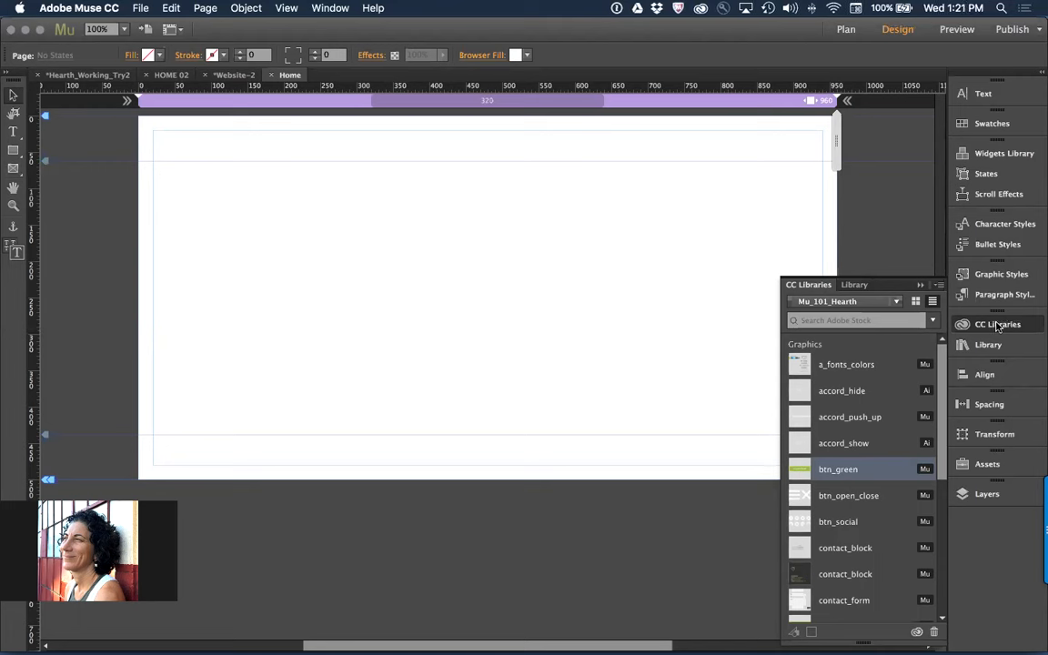
pyautogui.click(860, 286)
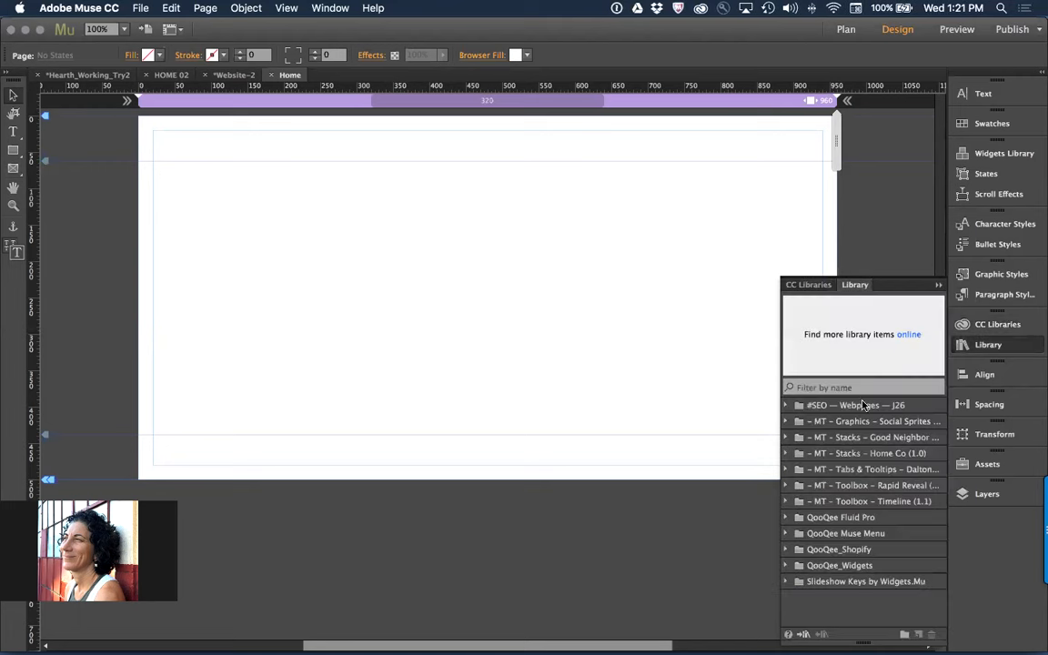
pyautogui.click(785, 423)
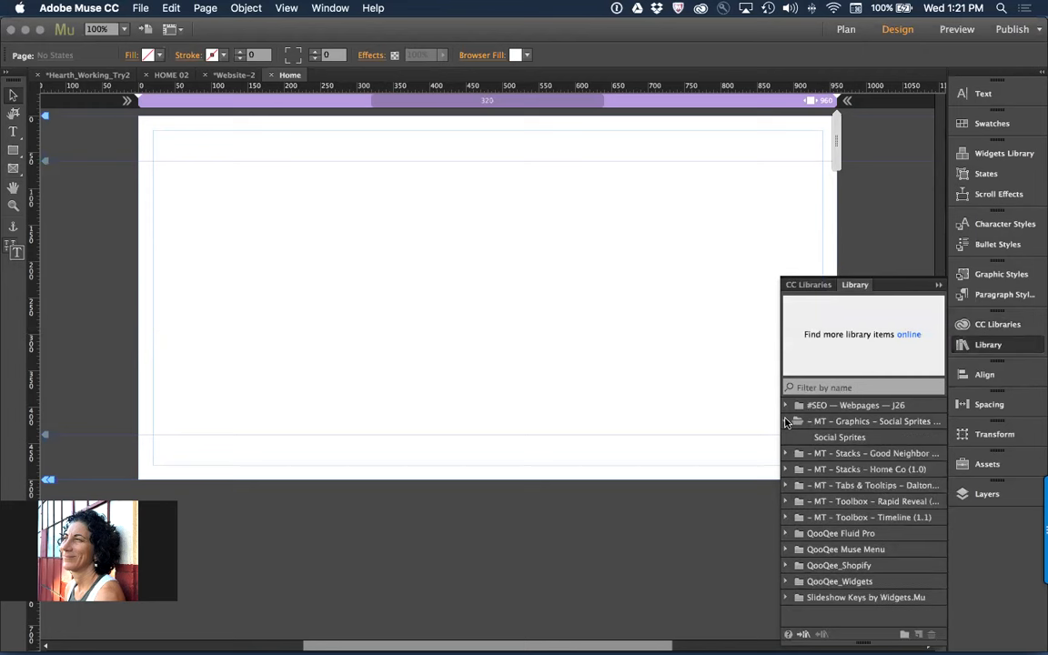
pyautogui.click(788, 469)
pyautogui.click(788, 469)
pyautogui.click(790, 550)
pyautogui.click(791, 550)
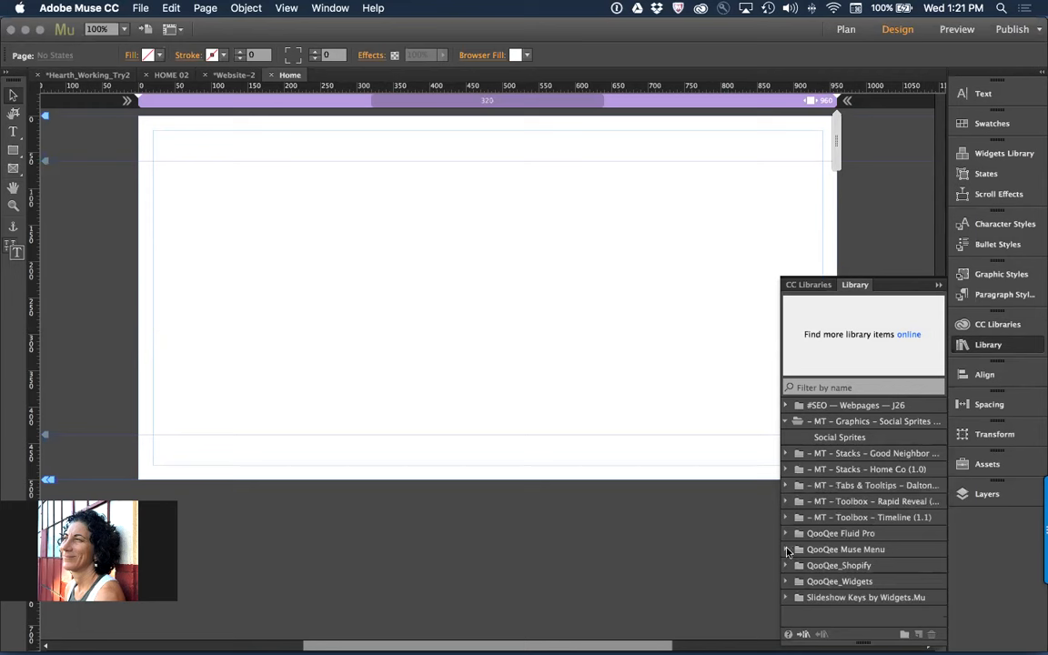
# Return to the Mu_101_Hearth CC library and show the available scopes for its search
pyautogui.click(807, 286)
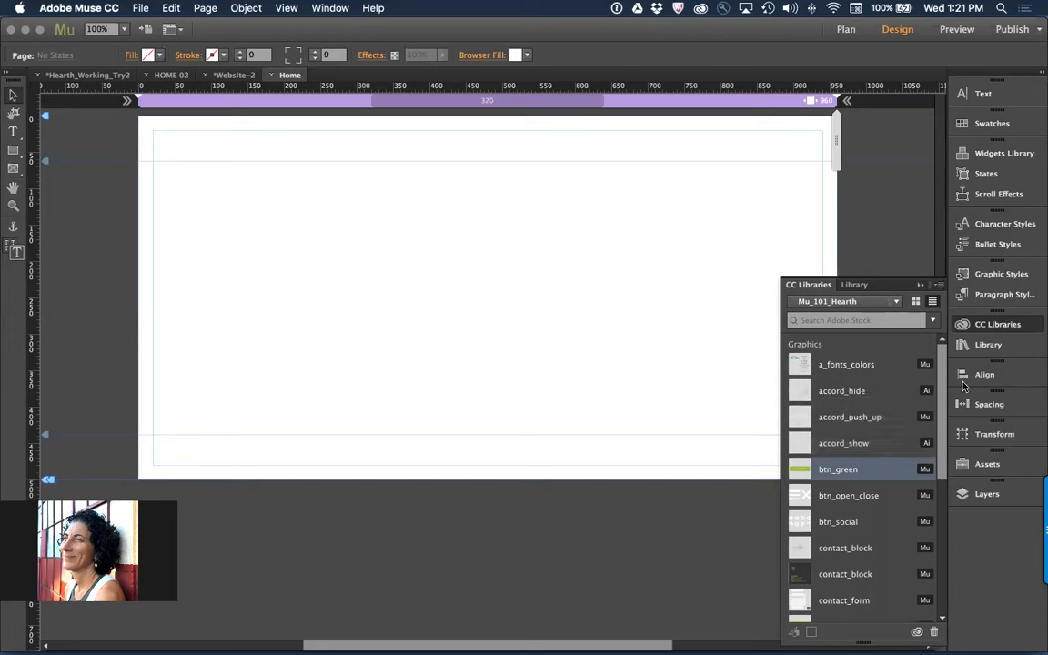
pyautogui.click(875, 320)
pyautogui.click(933, 321)
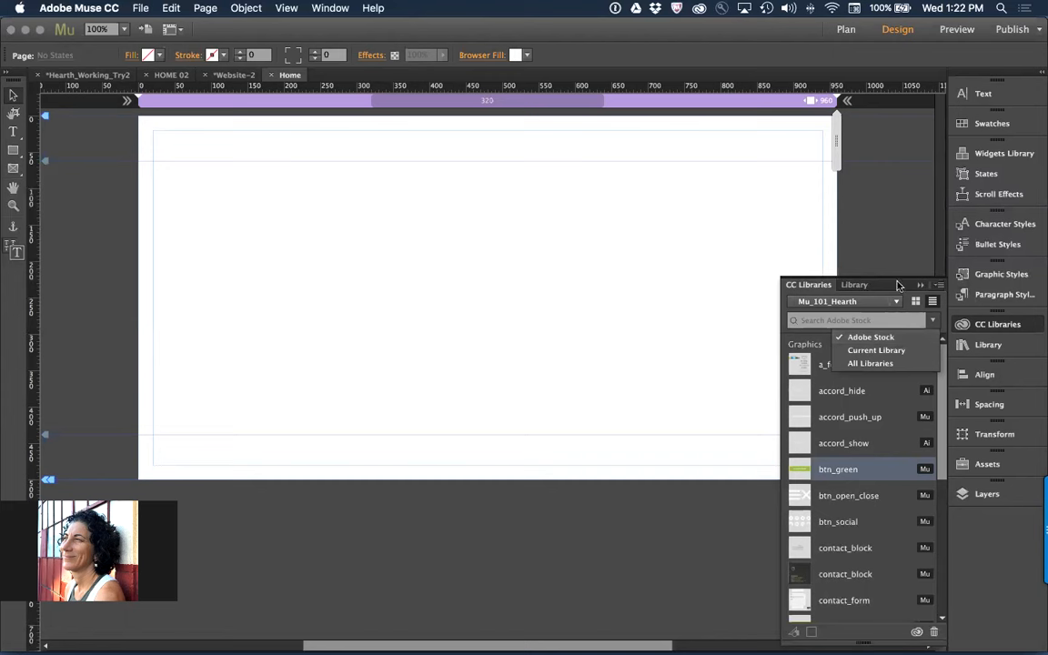
pyautogui.click(869, 320)
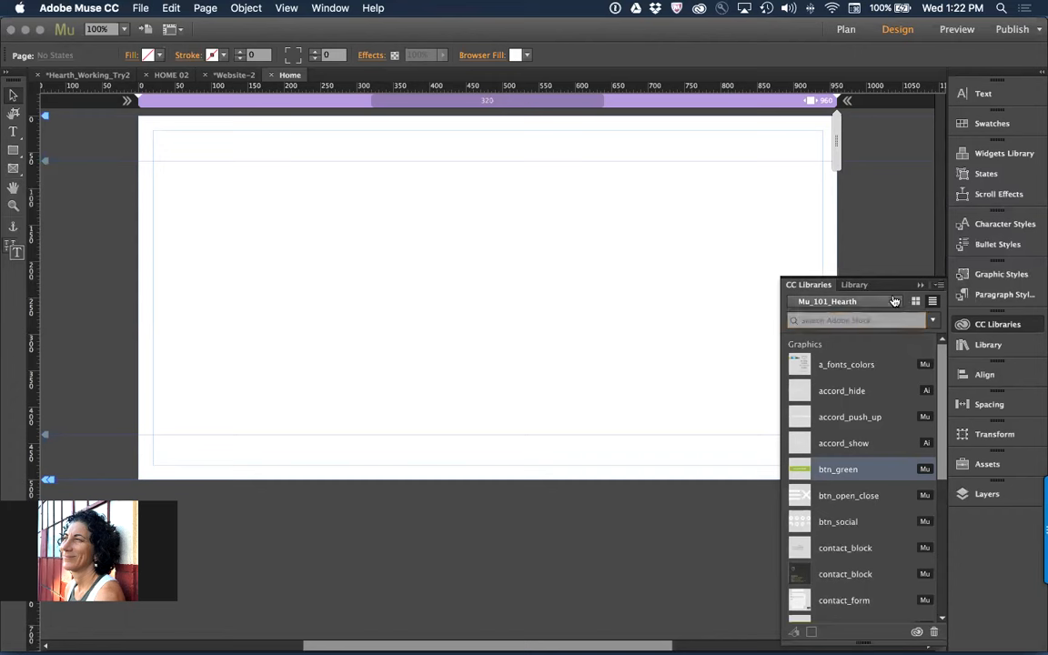
pyautogui.click(896, 304)
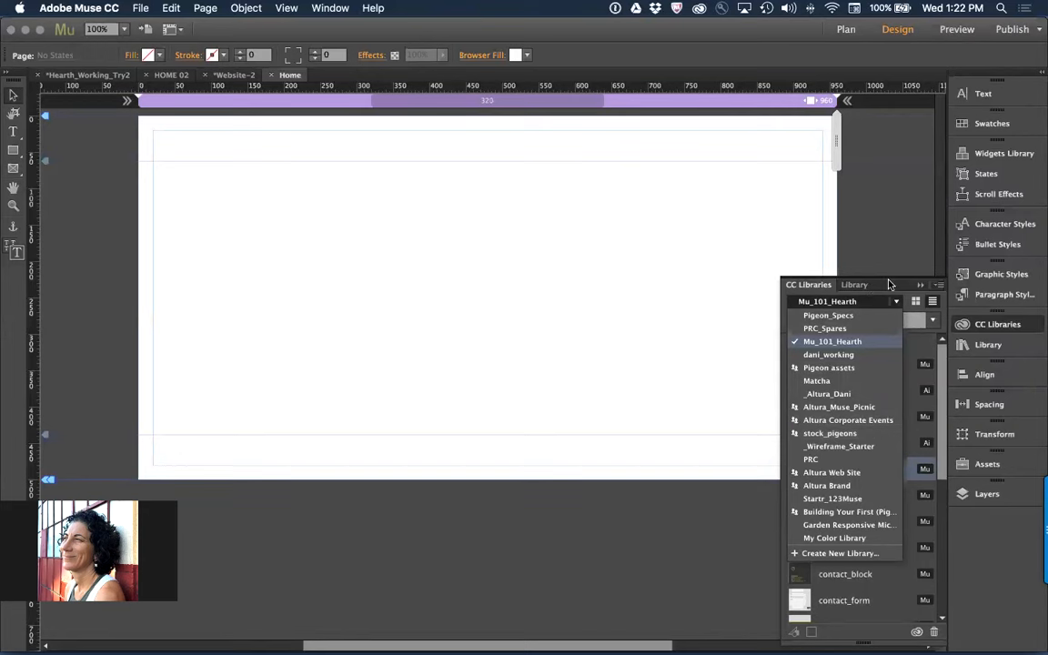
pyautogui.click(924, 347)
# Search Adobe Stock for "ico", then narrow the search scope to Current Library
pyautogui.click(854, 319)
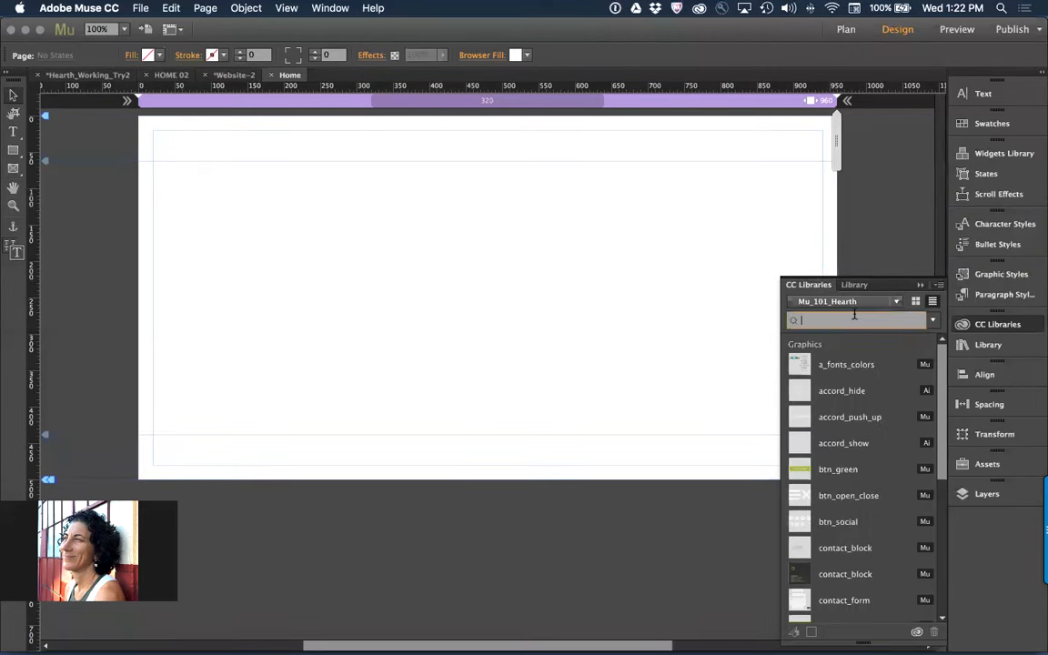
pyautogui.write('co')
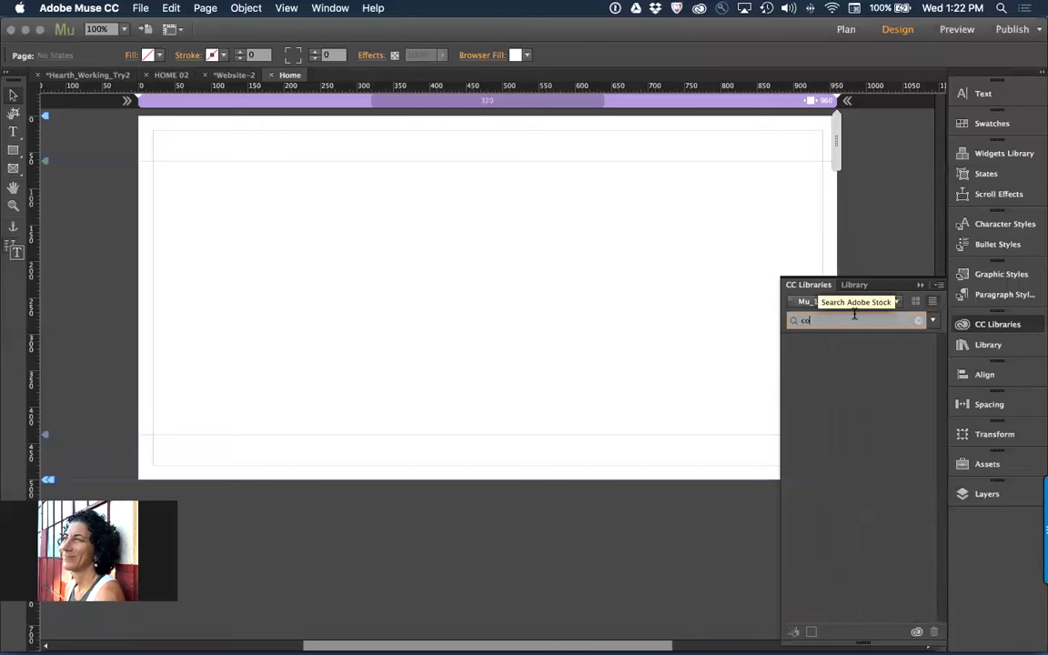
pyautogui.press('BackSpace')
pyautogui.press('BackSpace')
pyautogui.write('ico')
pyautogui.click(932, 320)
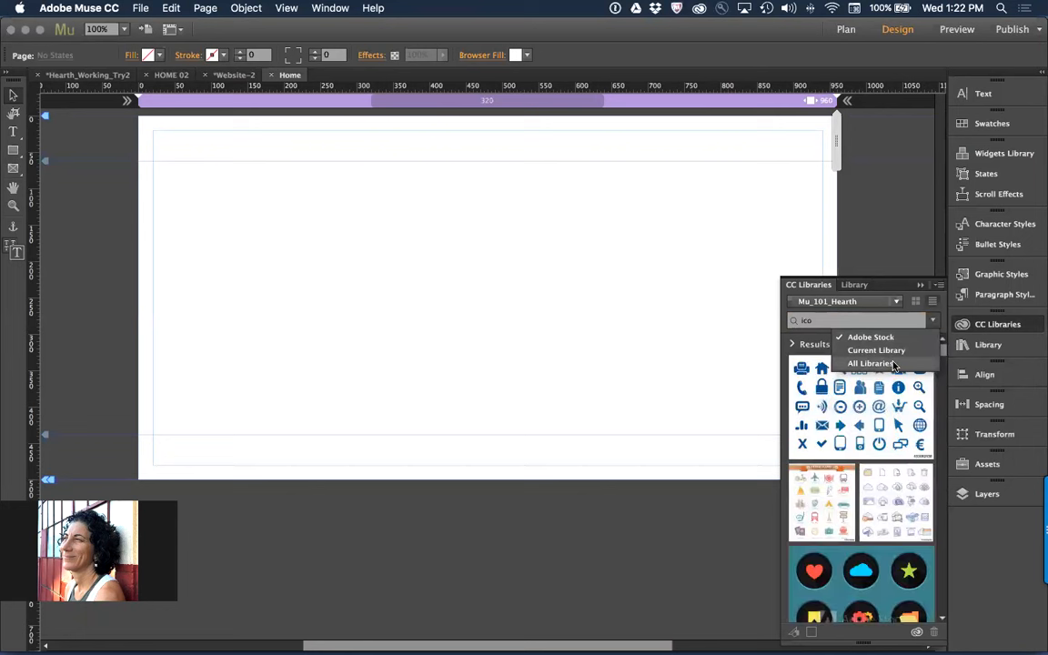
pyautogui.click(895, 352)
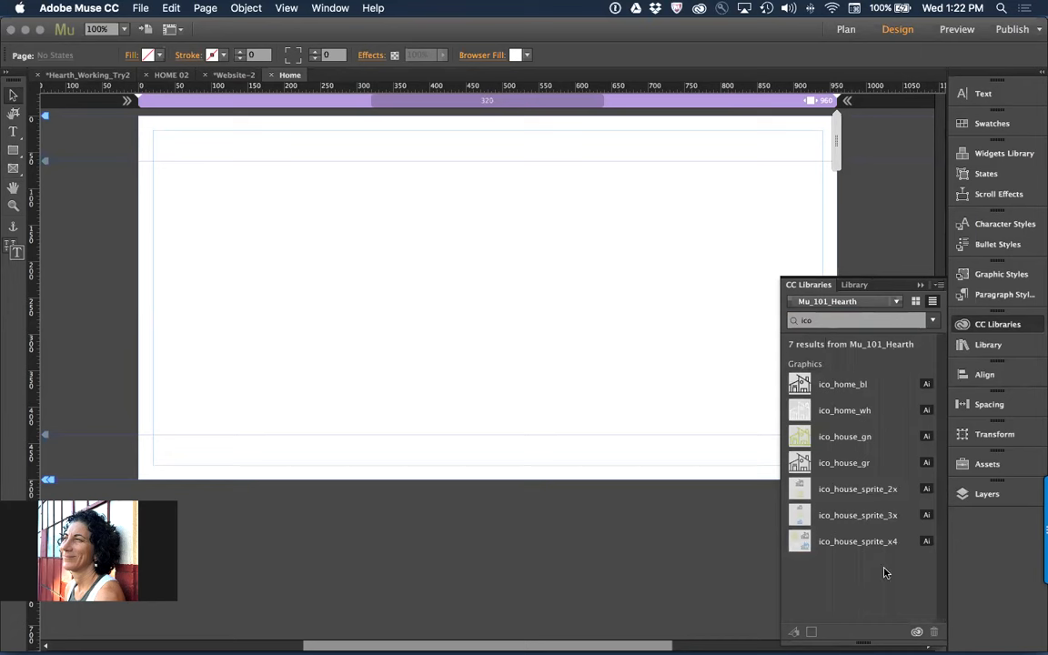
# Extend the "ico" search to All Libraries, look through the icon graphics, and limit the scope to Current Library again
pyautogui.click(932, 321)
pyautogui.click(906, 364)
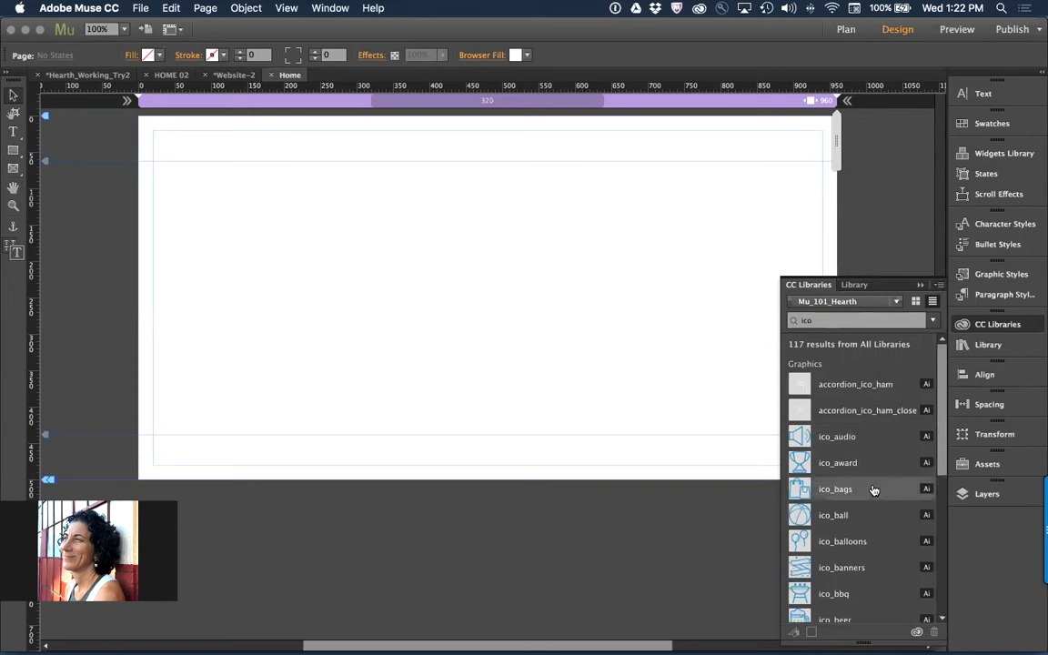
pyautogui.moveTo(837, 385)
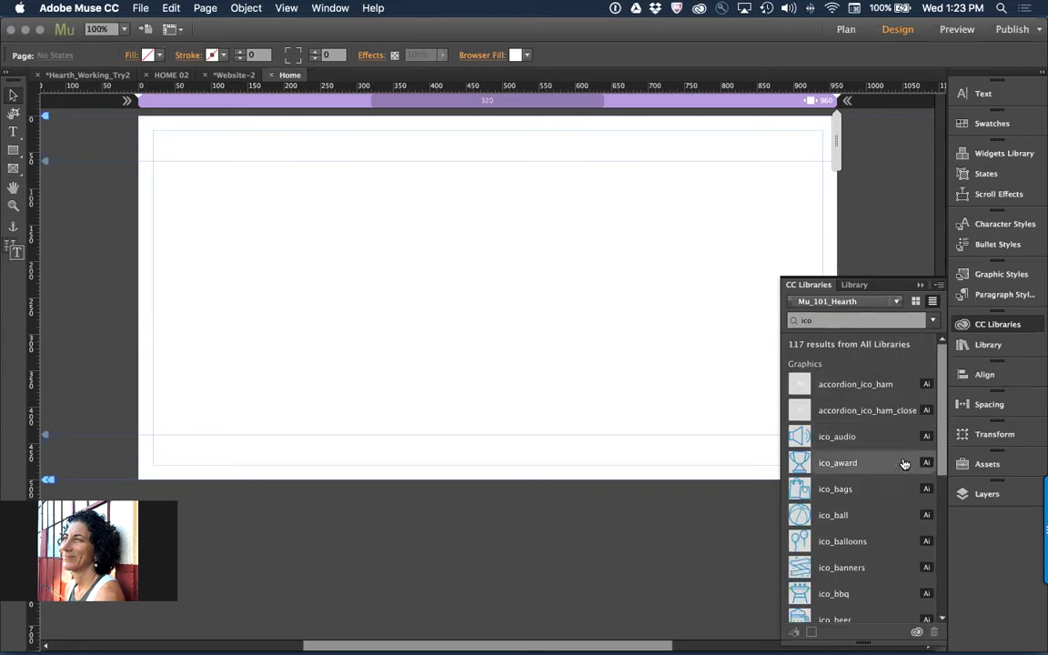
pyautogui.moveTo(910, 485)
pyautogui.scroll(-3, 874, 502)
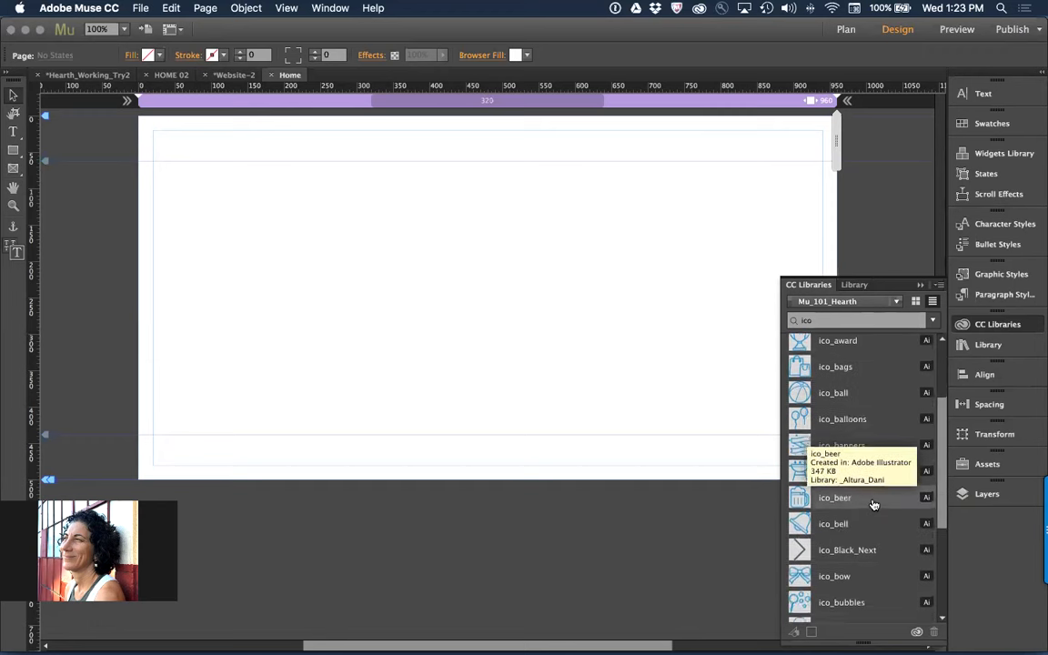
pyautogui.scroll(-3, 873, 503)
pyautogui.scroll(5, 874, 502)
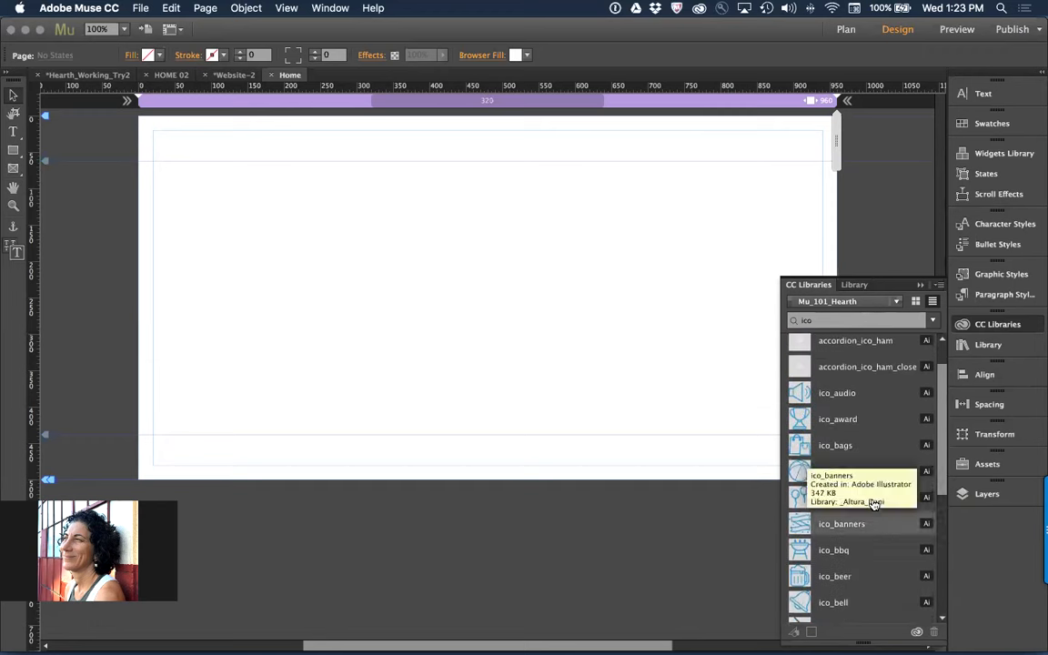
pyautogui.scroll(2, 874, 502)
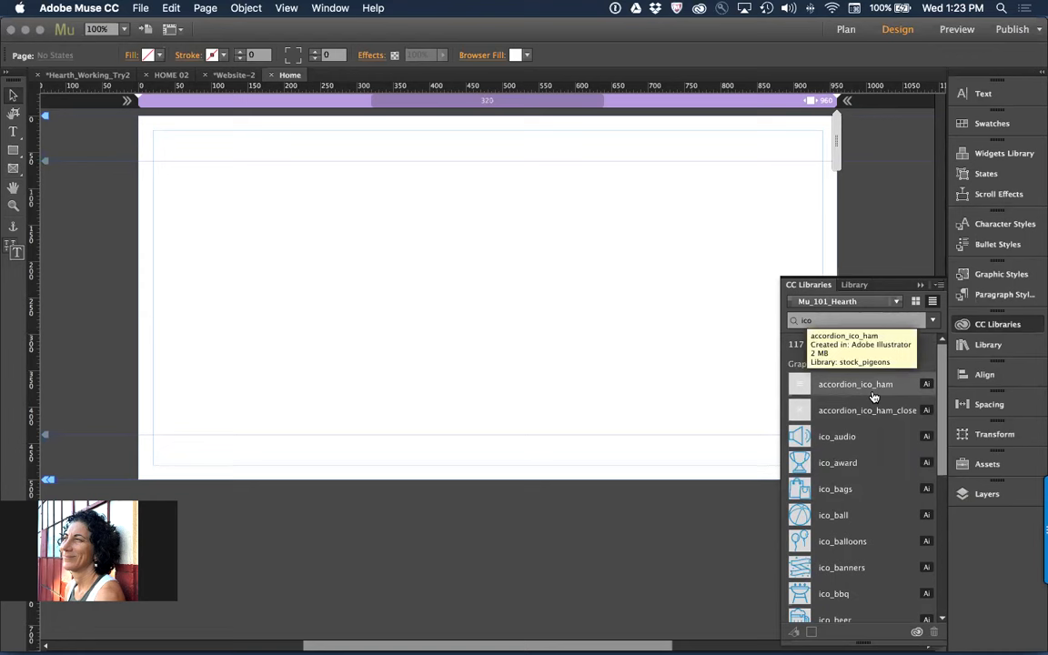
pyautogui.click(932, 320)
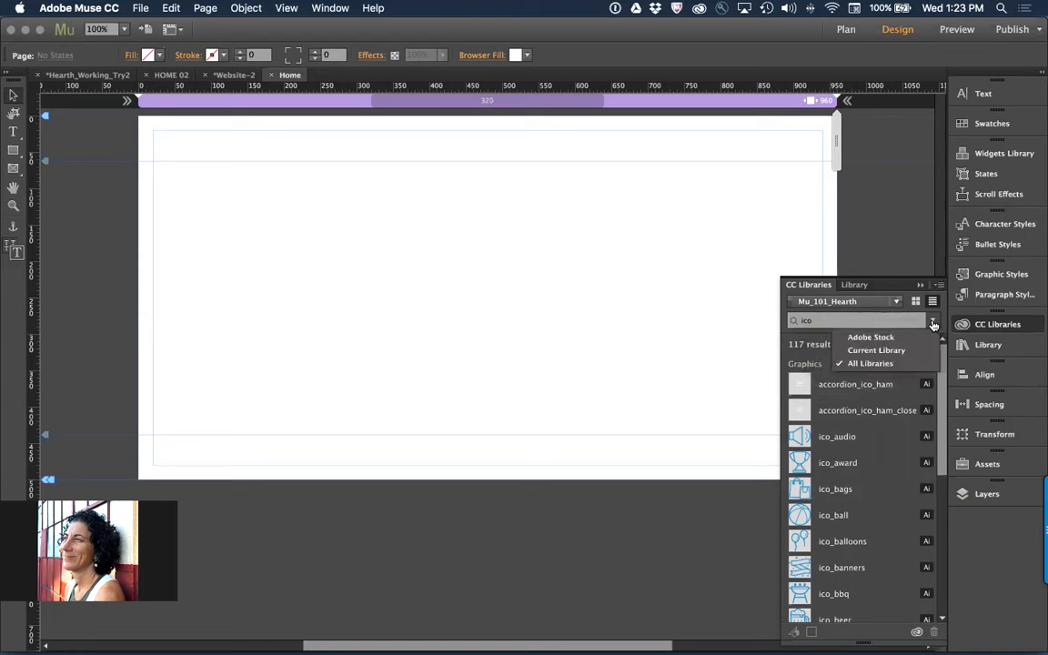
pyautogui.click(911, 352)
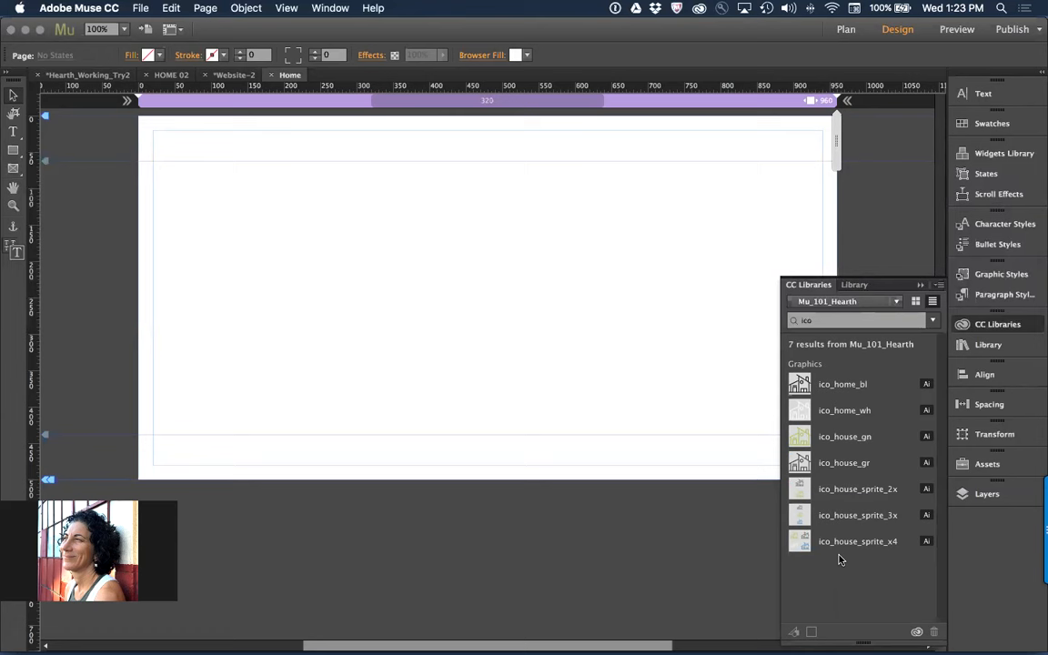
# Open the A-Master page of the Hearth_Working_Try2 site and show the whole page at 50% zoom
pyautogui.press('super+m')
pyautogui.click(102, 76)
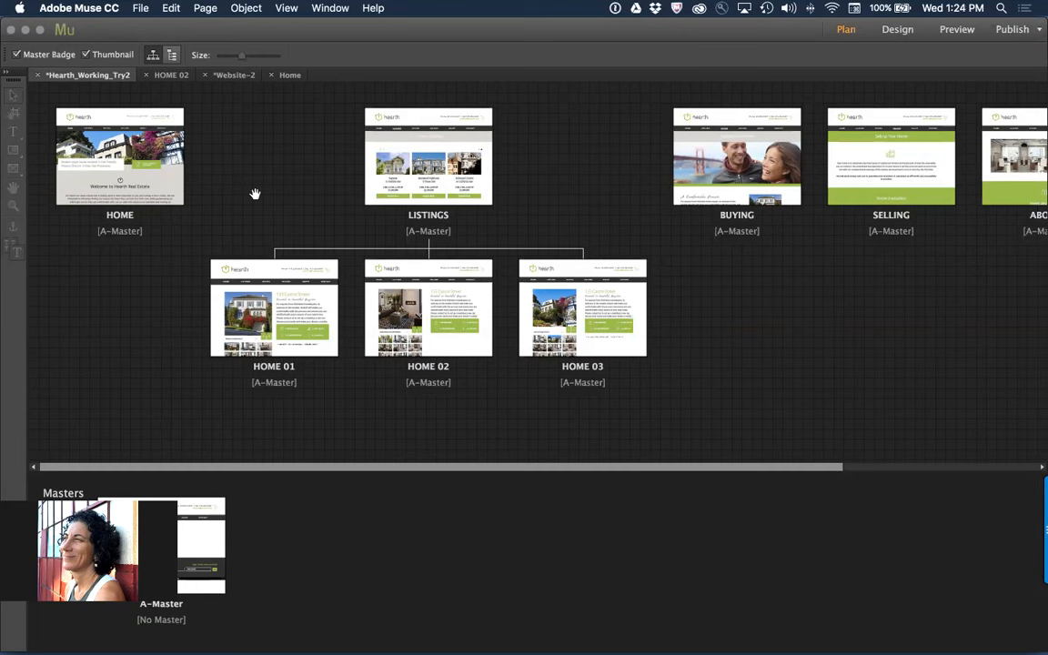
pyautogui.doubleClick(209, 540)
pyautogui.press('super+0')
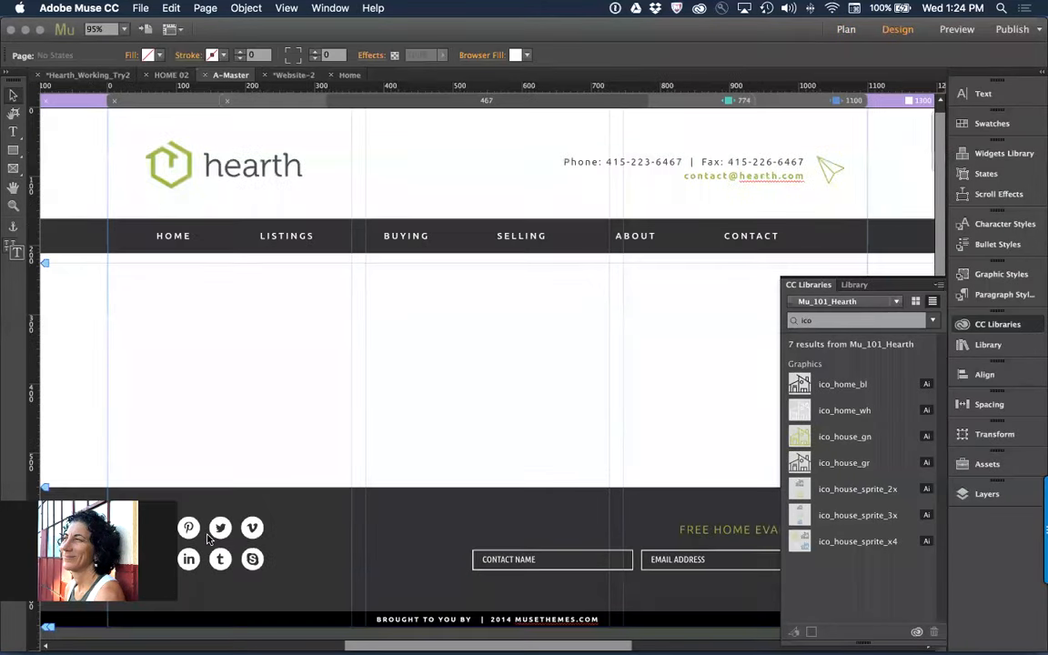
pyautogui.press('super+minus')
pyautogui.press('super+minus')
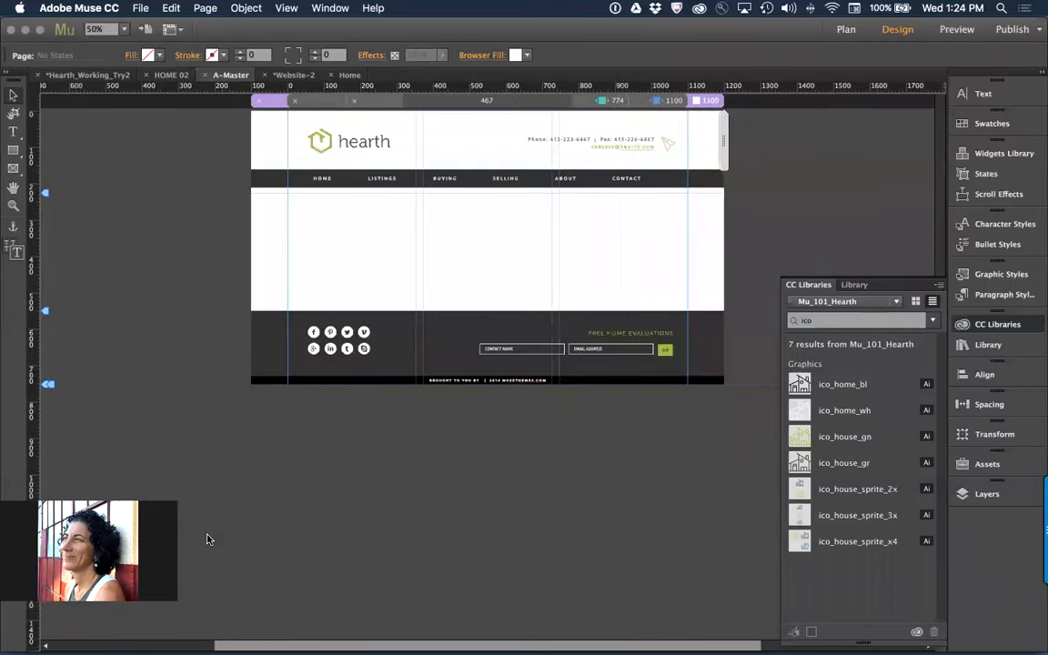
# Add all header, menu and footer objects of the A-Master page to the Mu_101_Hearth library as one graphic
pyautogui.press('super+a')
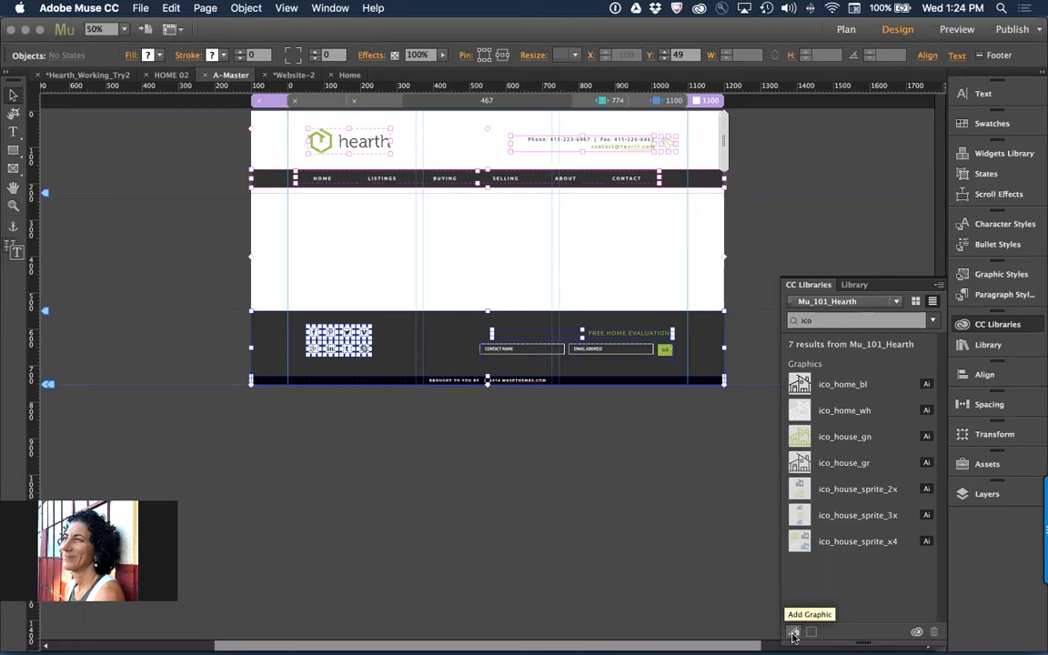
pyautogui.click(793, 634)
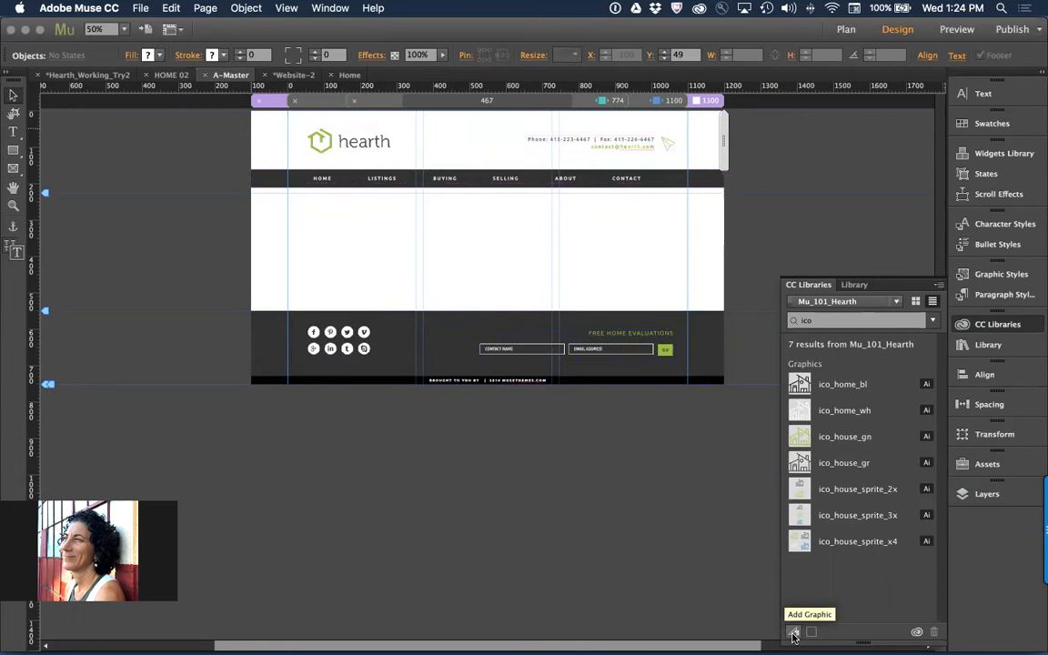
pyautogui.press('super+a')
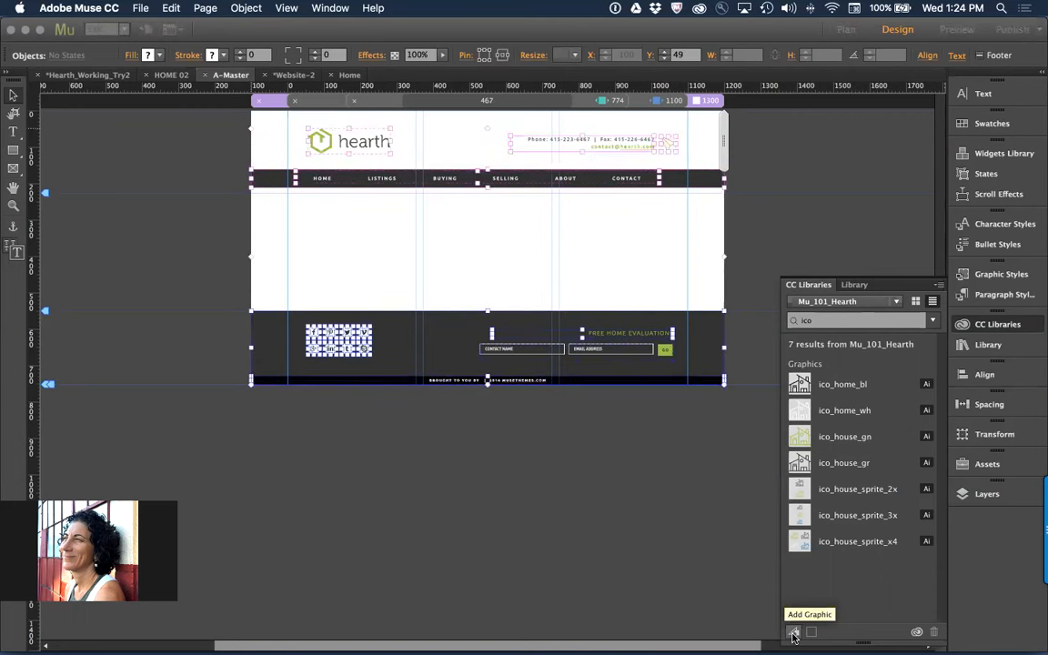
pyautogui.click(793, 634)
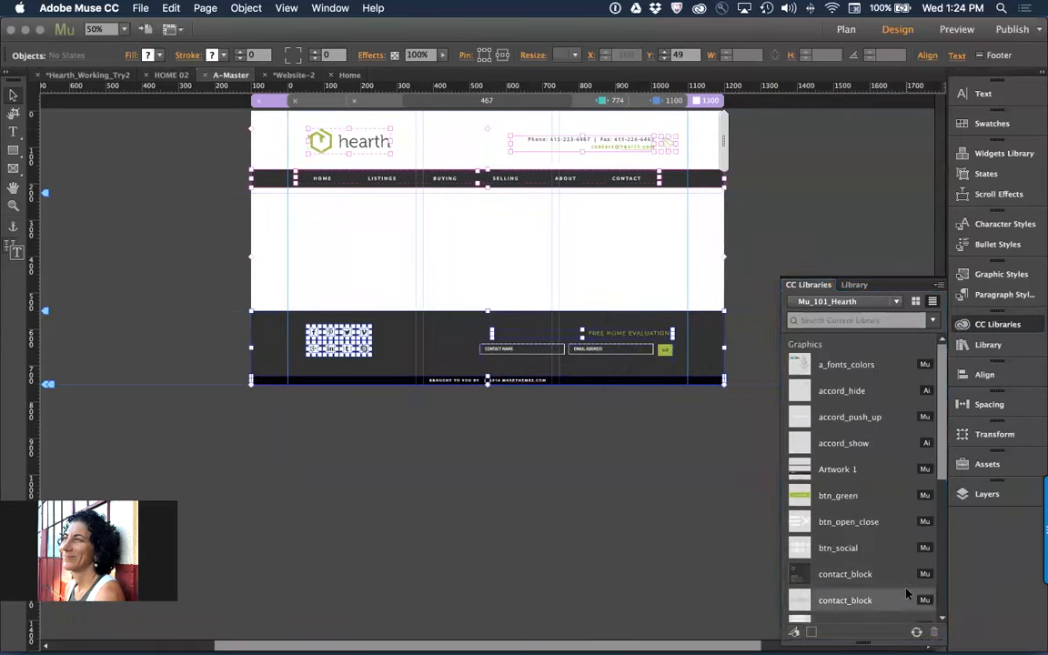
# Rename the newly added master page graphic in the library as pag_master and deselect the page objects
pyautogui.doubleClick(824, 469)
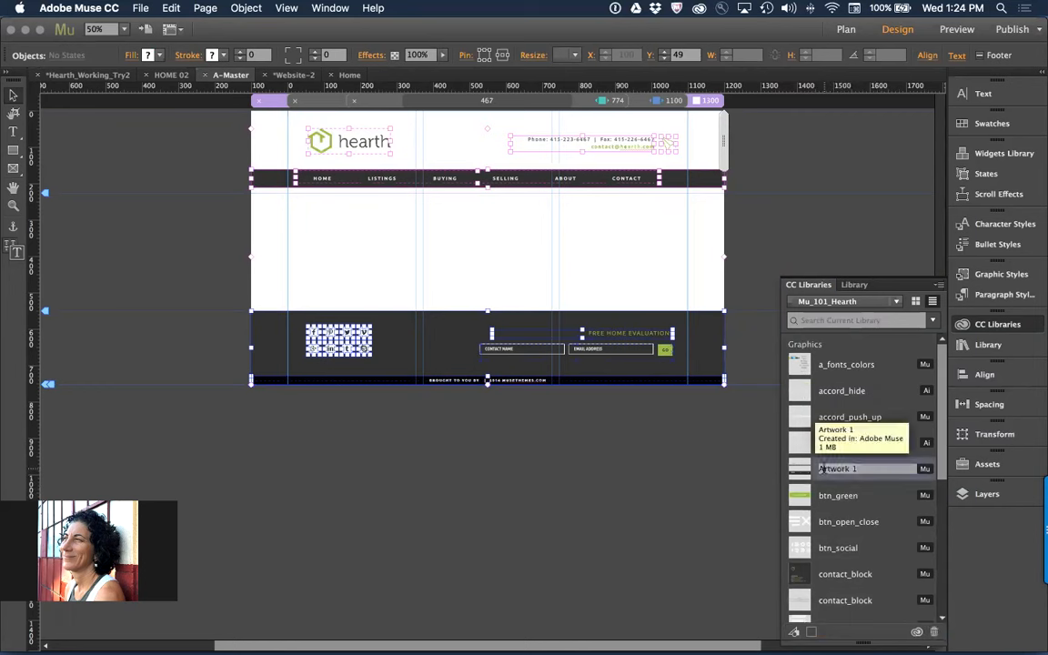
pyautogui.press('super+v')
pyautogui.press('super+a')
pyautogui.press('BackSpace')
pyautogui.write('page')
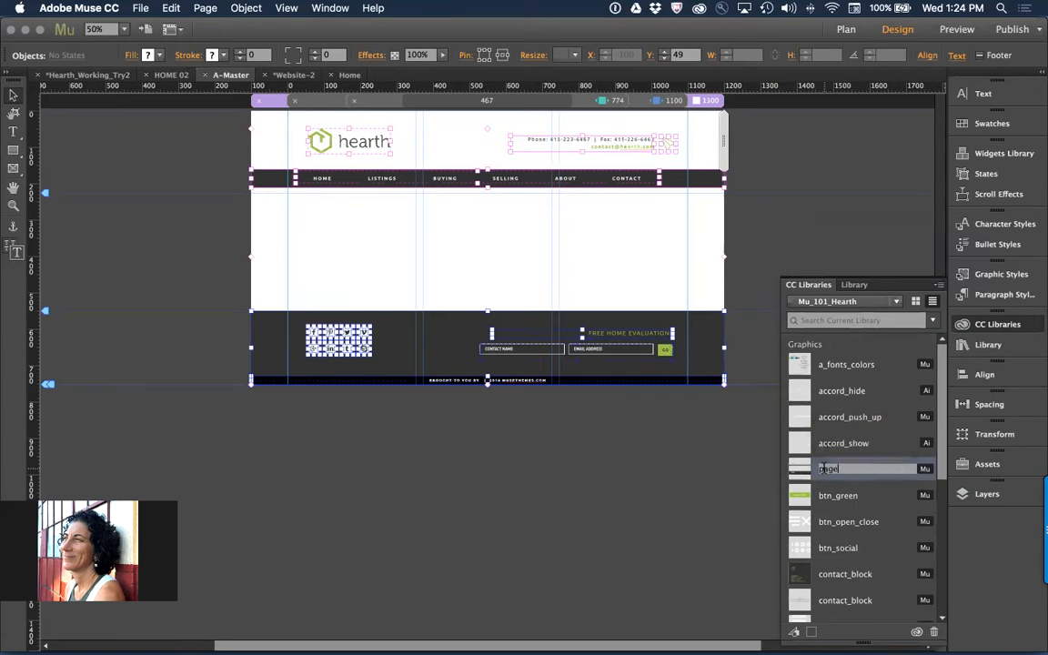
pyautogui.press('BackSpace')
pyautogui.press('BackSpace')
pyautogui.press('BackSpace')
pyautogui.write('ng master')
pyautogui.press('Return')
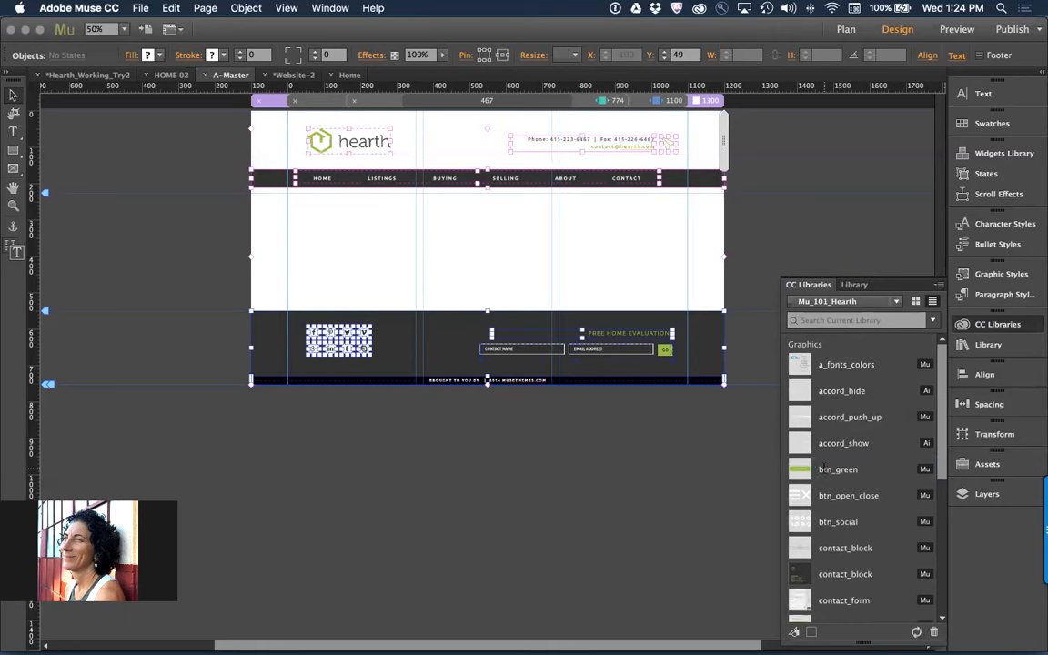
pyautogui.click(323, 481)
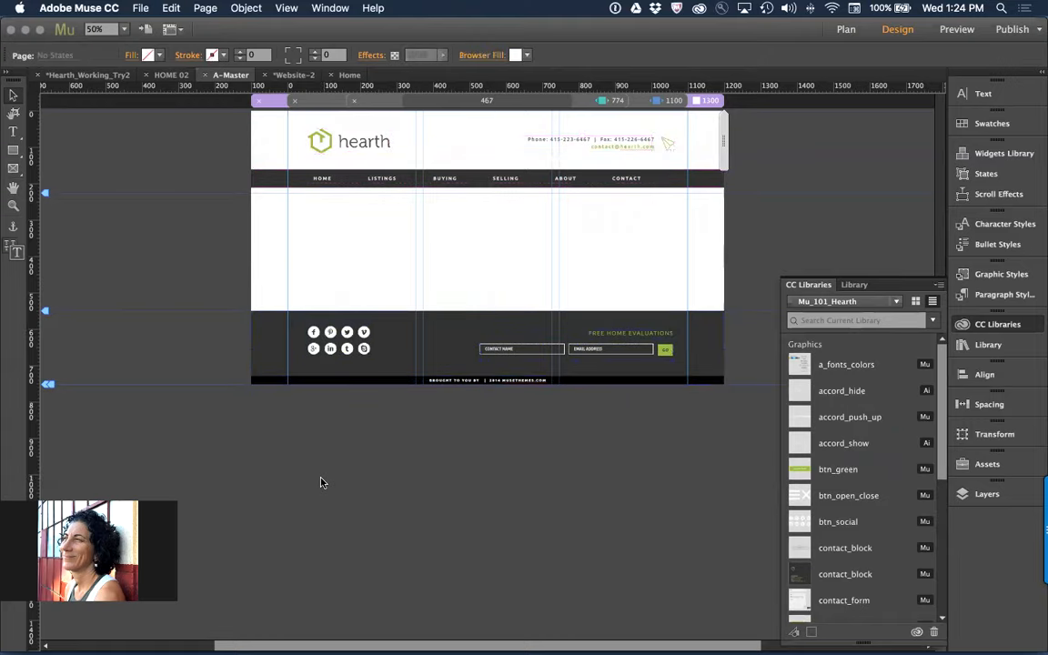
# Open the LISTINGS page of Hearth_Working_Try2 and add all its content to the Mu_101_Hearth library as one graphic
pyautogui.press('super+m')
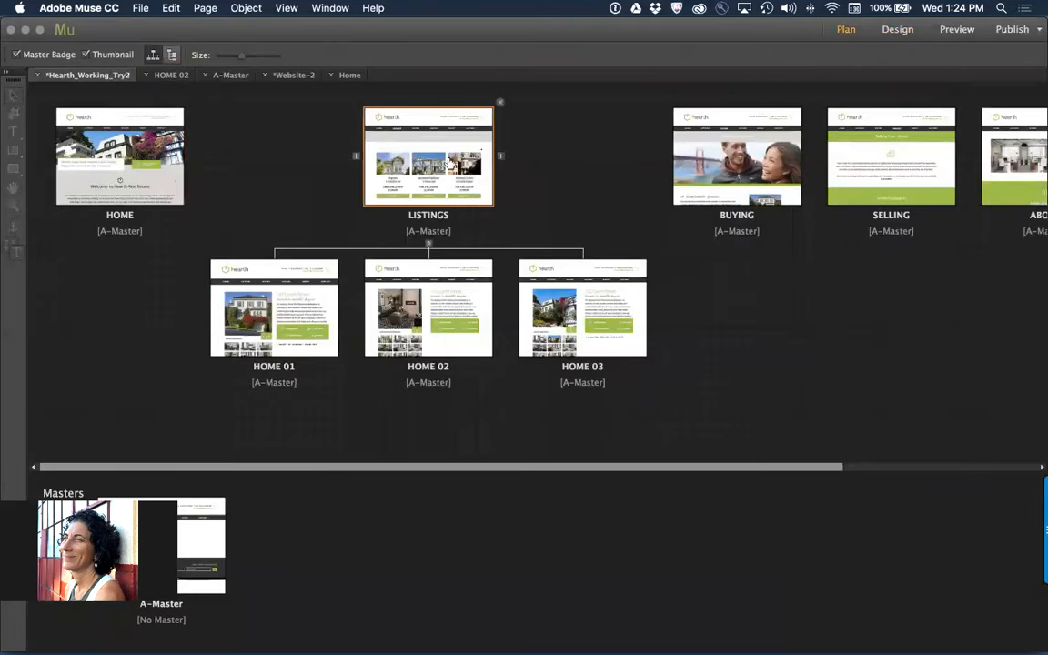
pyautogui.doubleClick(449, 161)
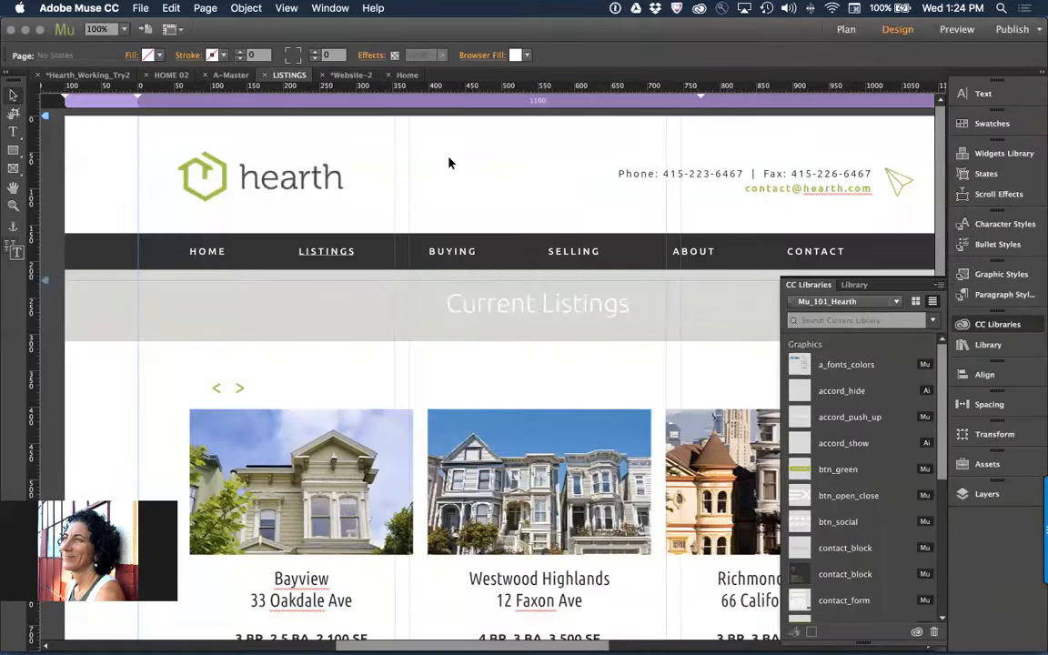
pyautogui.press('super+0')
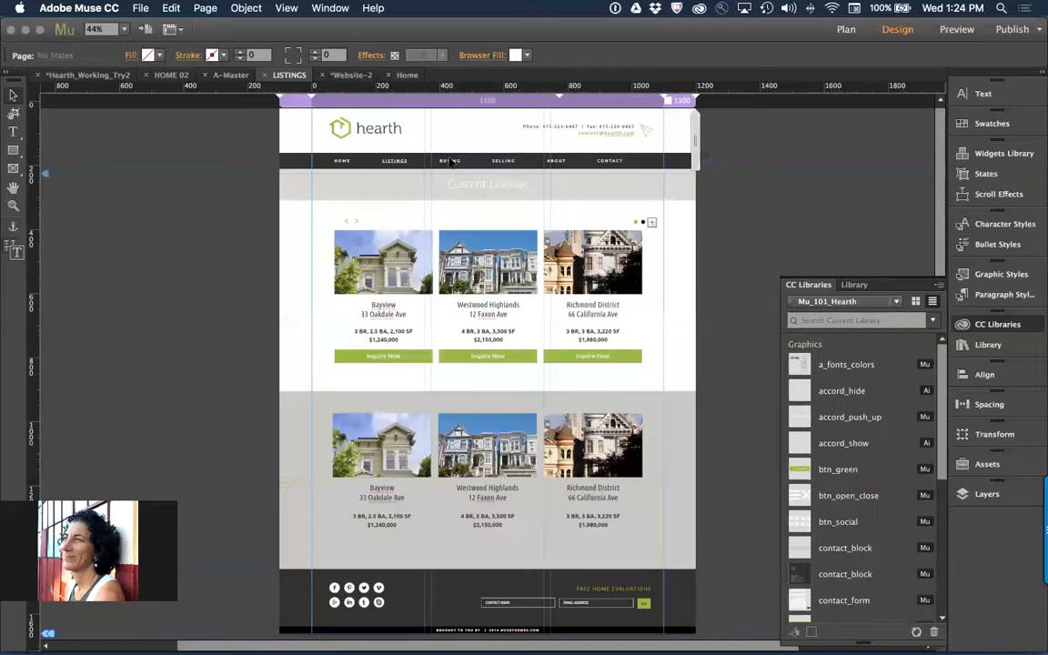
pyautogui.press('super+a')
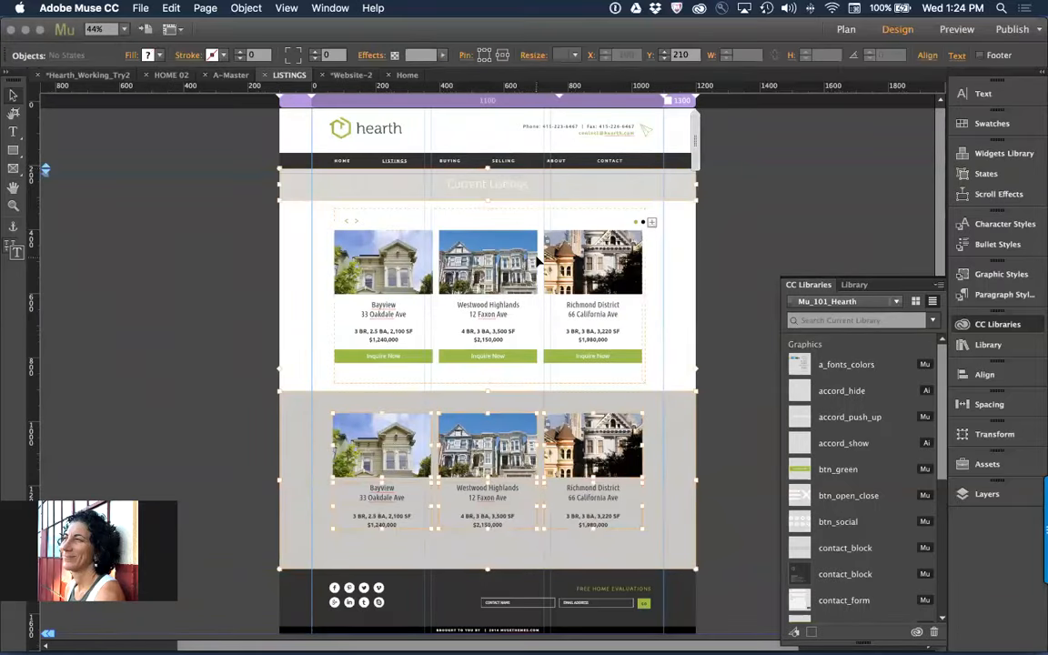
pyautogui.click(794, 631)
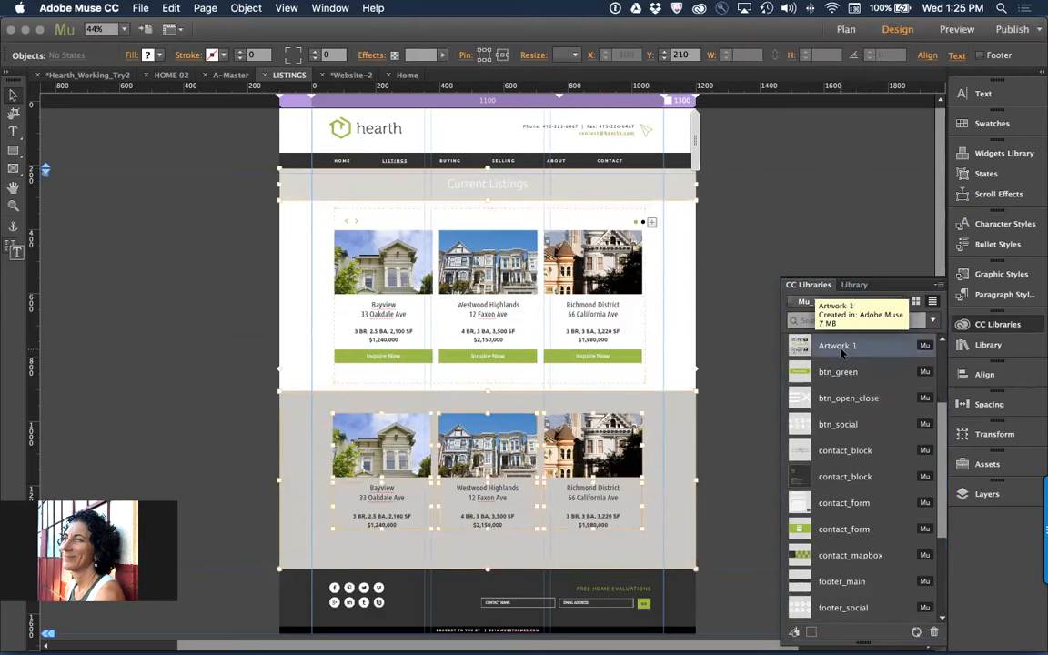
# Rename the newly added listings page graphic in the library as pag_listing
pyautogui.doubleClick(839, 348)
pyautogui.write('pag_listings')
pyautogui.press('Return')
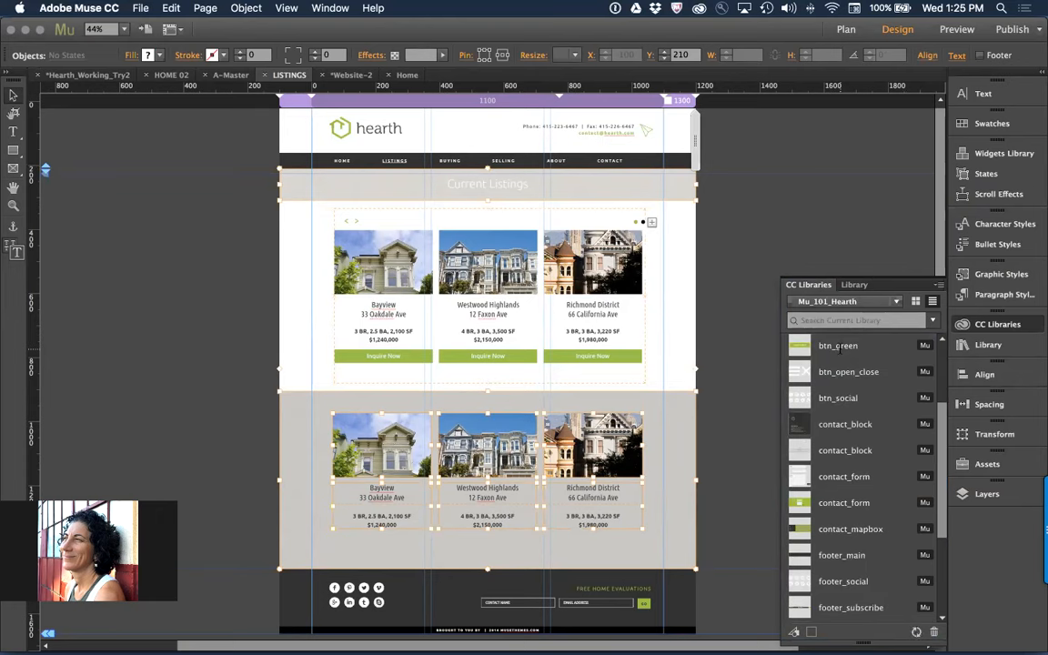
# Create a new Fluid Width site with a 960 maximum page width and 1 column, and open its Home page
pyautogui.press('super+n')
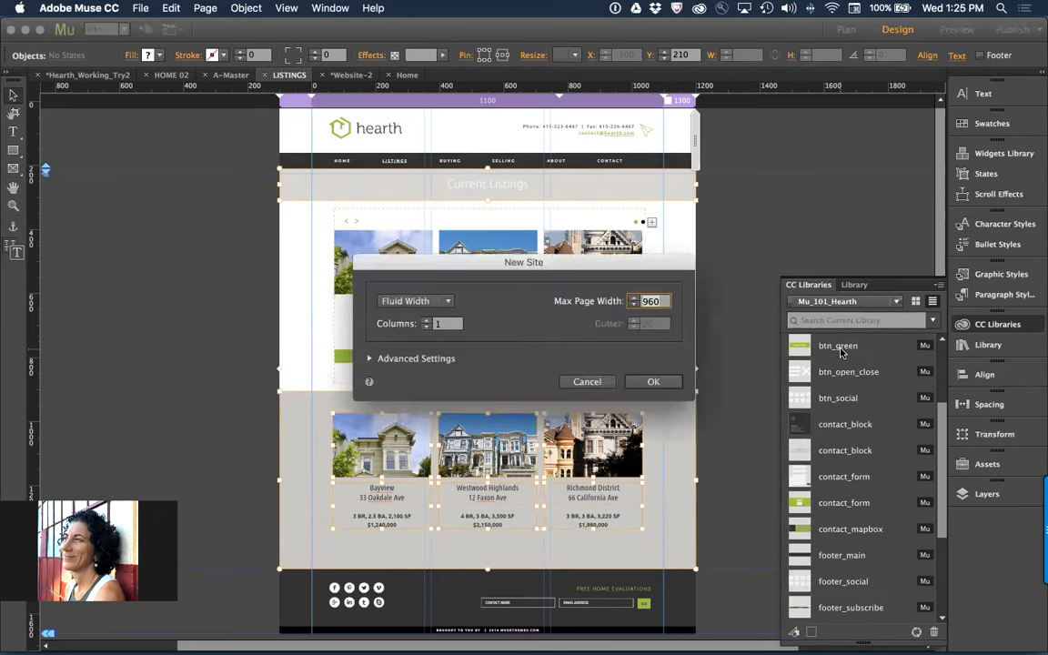
pyautogui.press('Return')
pyautogui.doubleClick(91, 154)
# Search the current library for "pag", place pag_listing on the new Home page, and move it to about Y 26 across the page width
pyautogui.click(857, 318)
pyautogui.write('g')
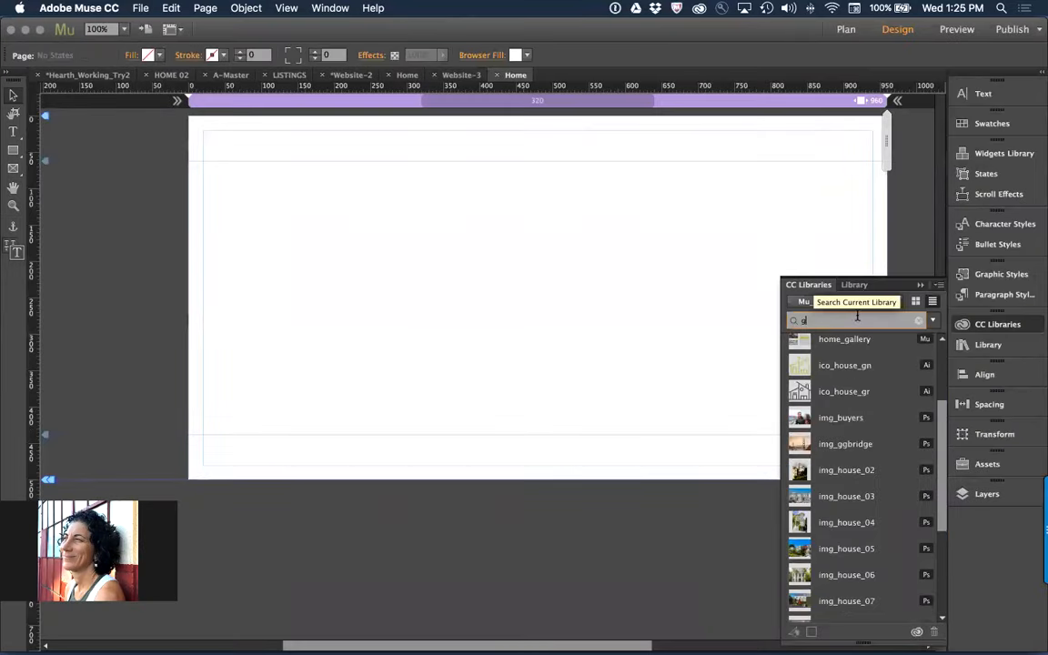
pyautogui.write('ag')
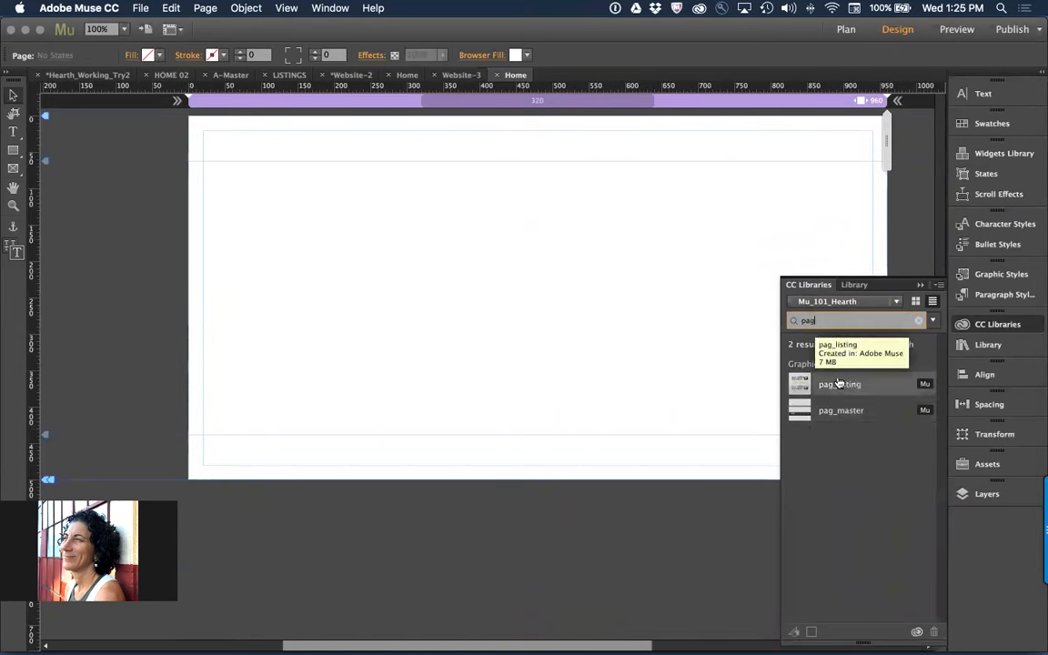
pyautogui.moveTo(837, 384); pyautogui.dragTo(380, 232)
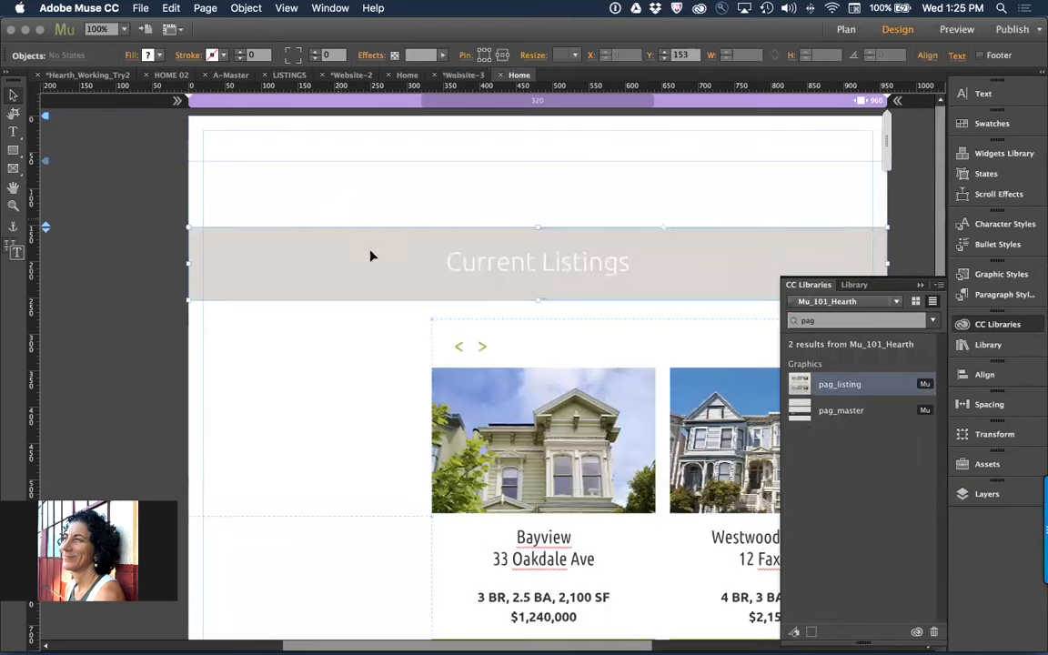
pyautogui.moveTo(584, 406); pyautogui.dragTo(337, 313)
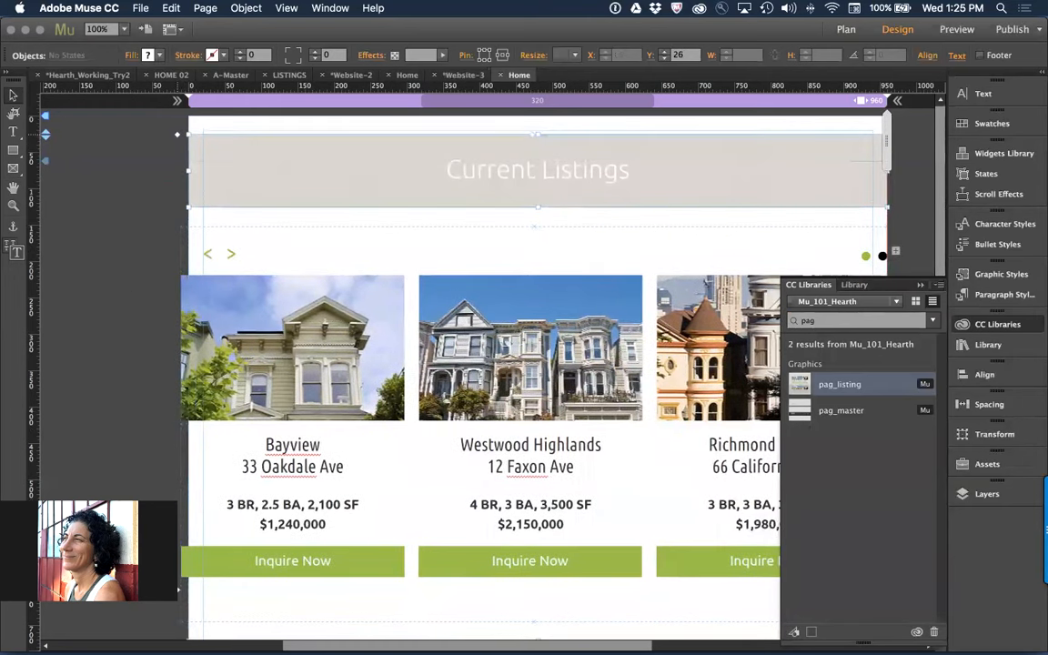
# Widen the Home page to a maximum width of 1024 and shift the listings composition to the left margin guide
pyautogui.click(111, 241)
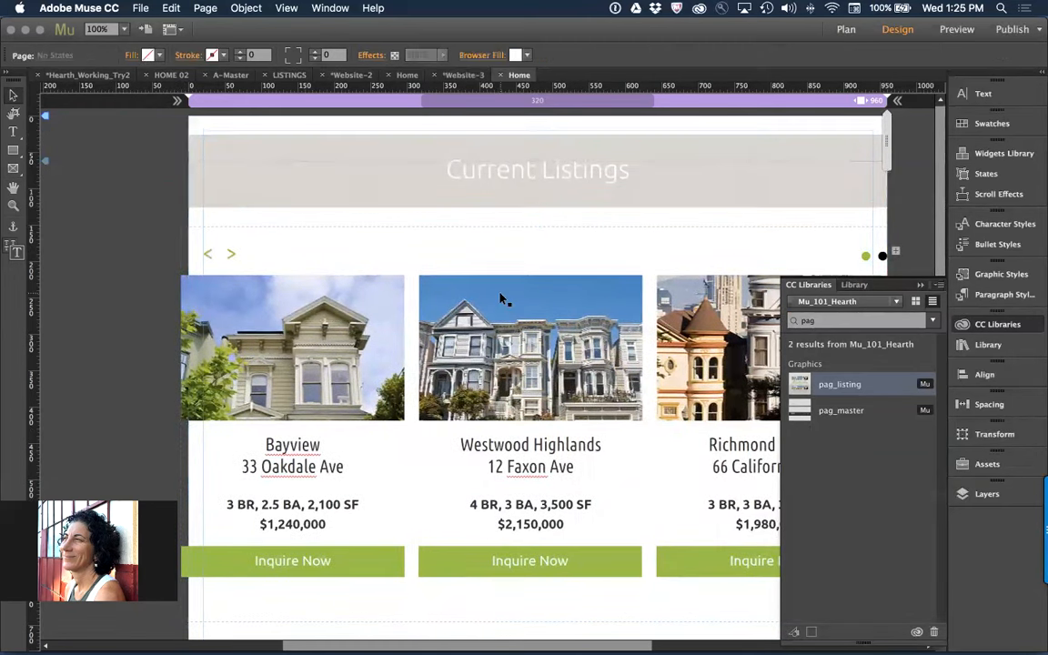
pyautogui.hscroll(4, 896, 122)
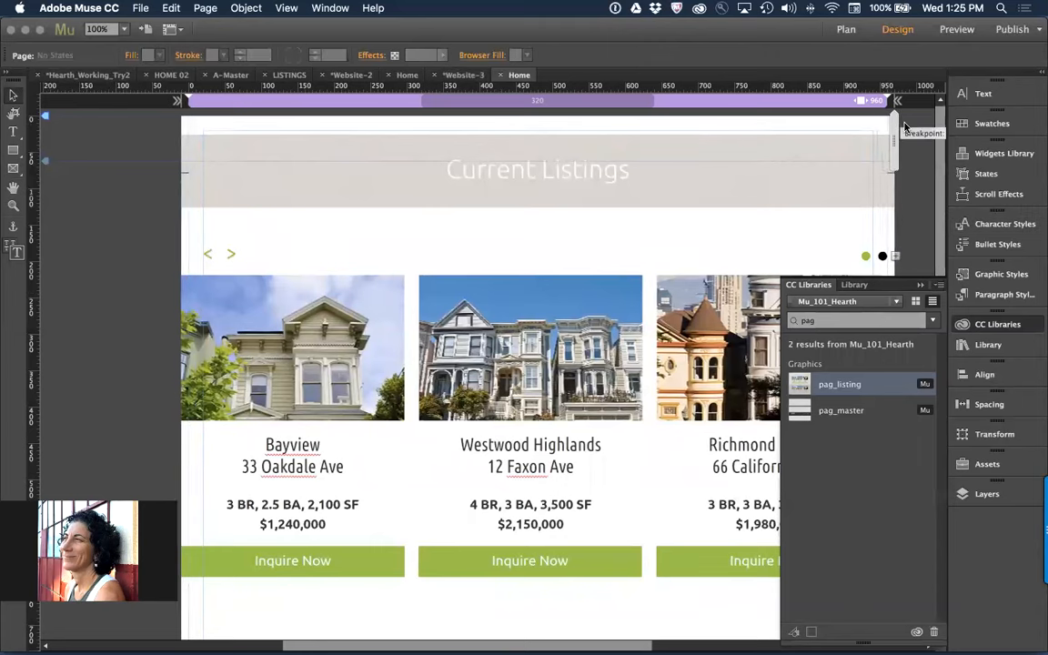
pyautogui.moveTo(849, 101); pyautogui.dragTo(896, 101)
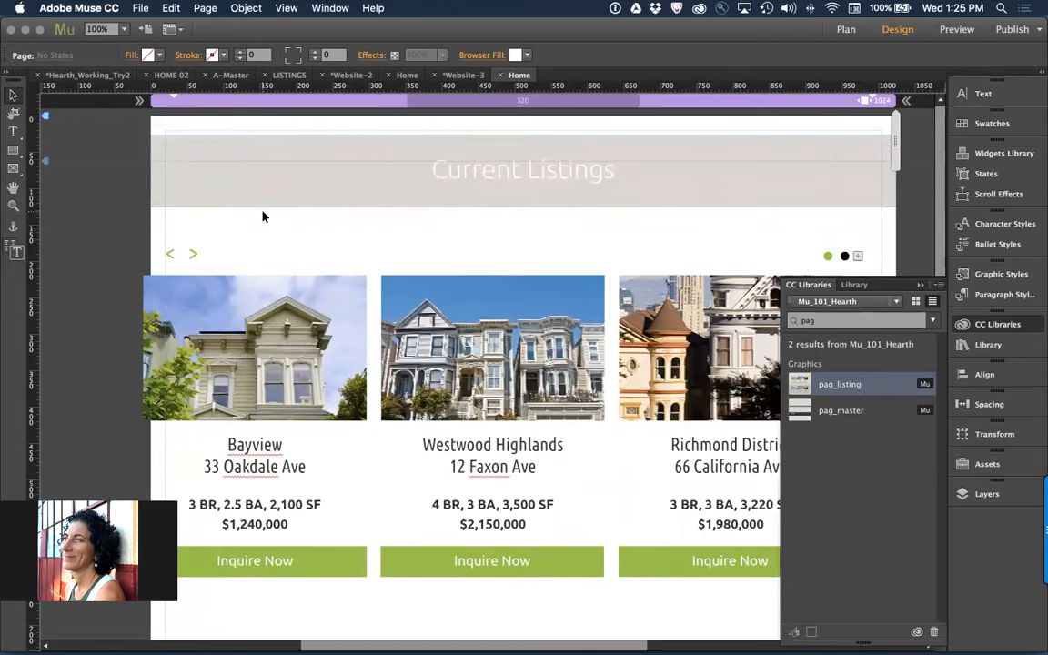
pyautogui.moveTo(355, 363); pyautogui.dragTo(377, 362)
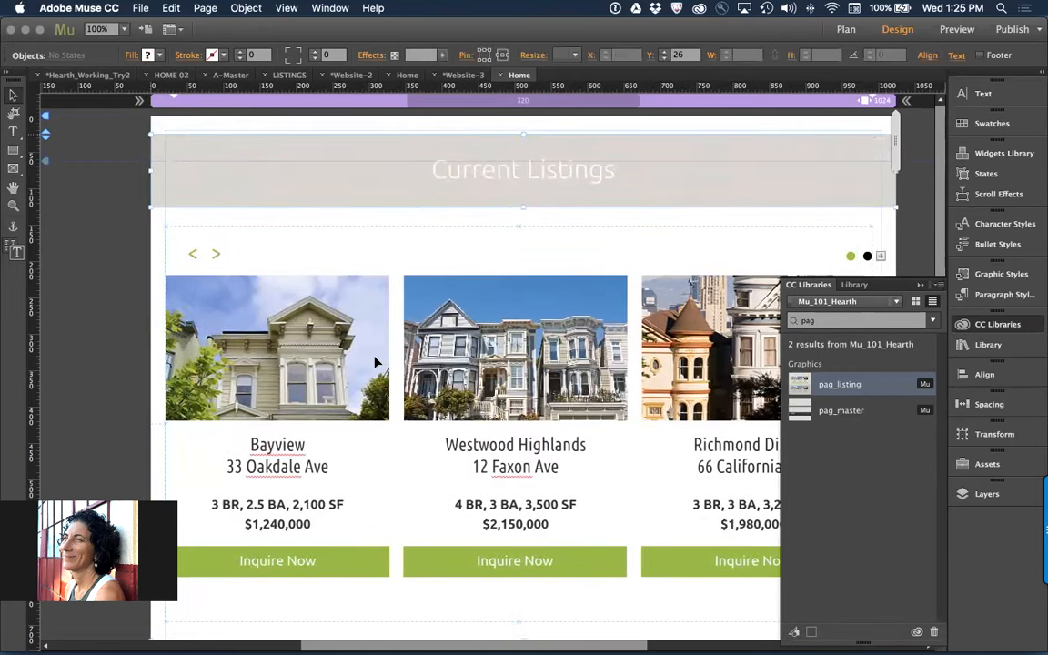
pyautogui.click(61, 326)
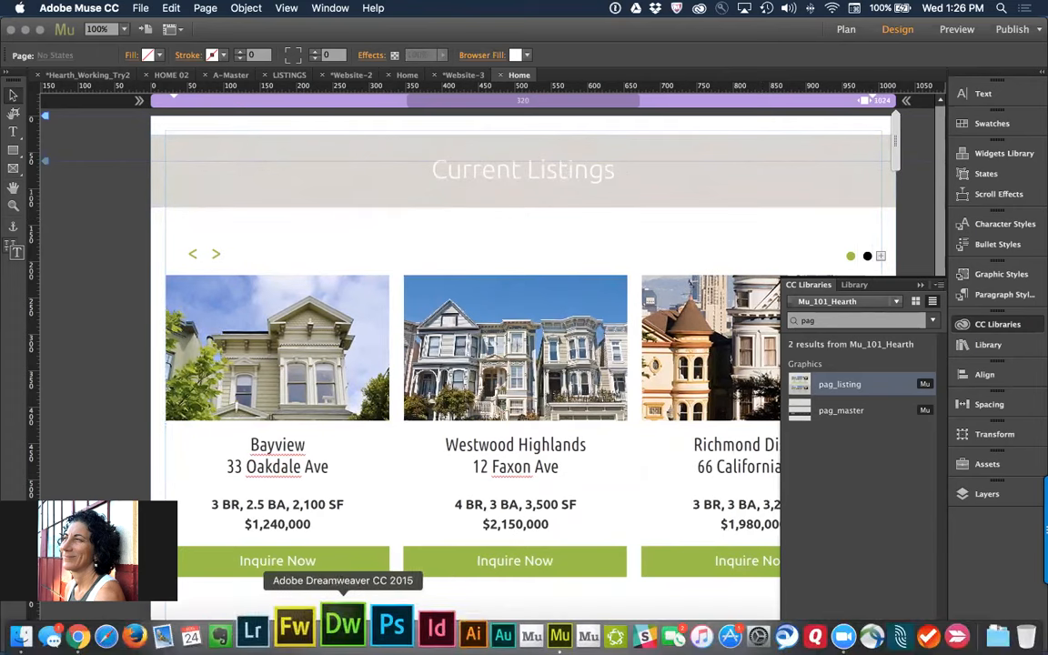
# Switch to Illustrator, create a new 1000 by 500 pt document, and close the floating Image Trace and Color panels
pyautogui.press('super+space')
pyautogui.write('illu')
pyautogui.press('Return')
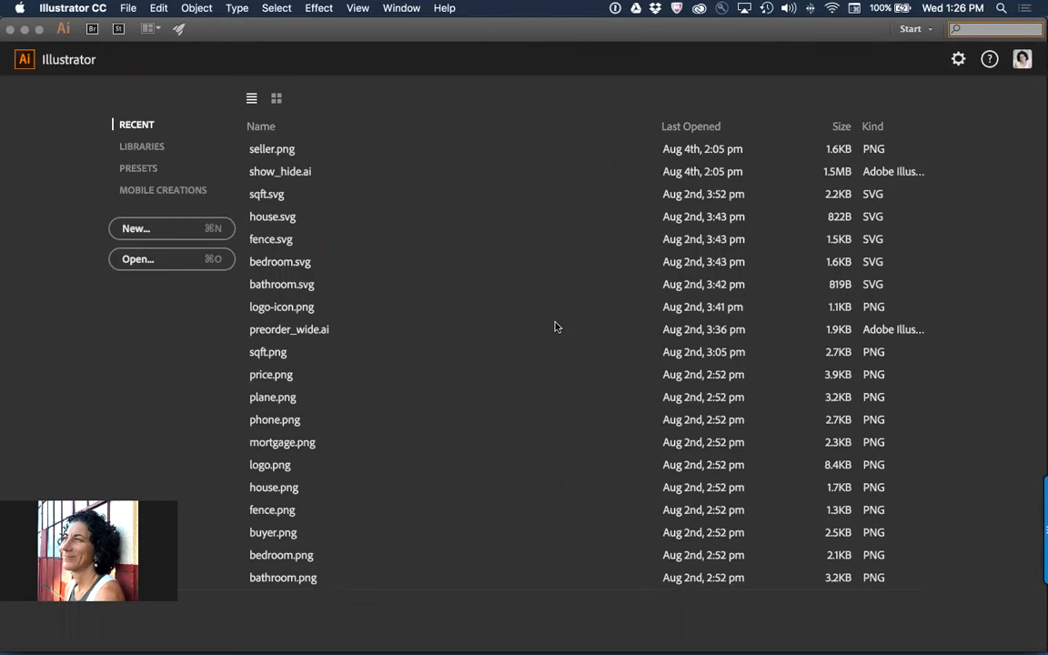
pyautogui.press('super+n')
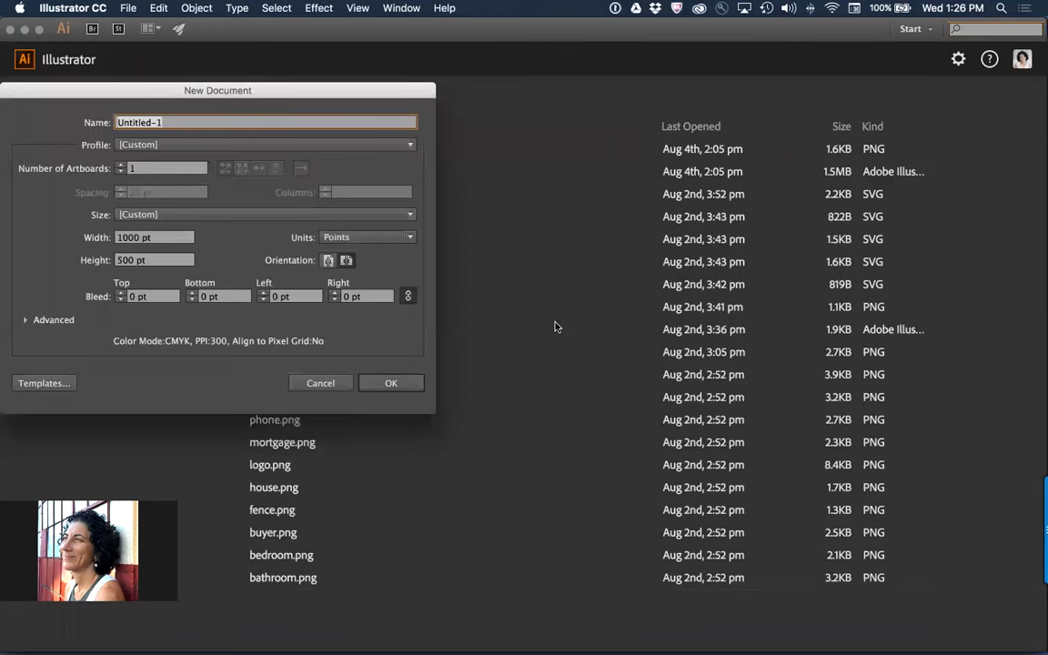
pyautogui.press('Return')
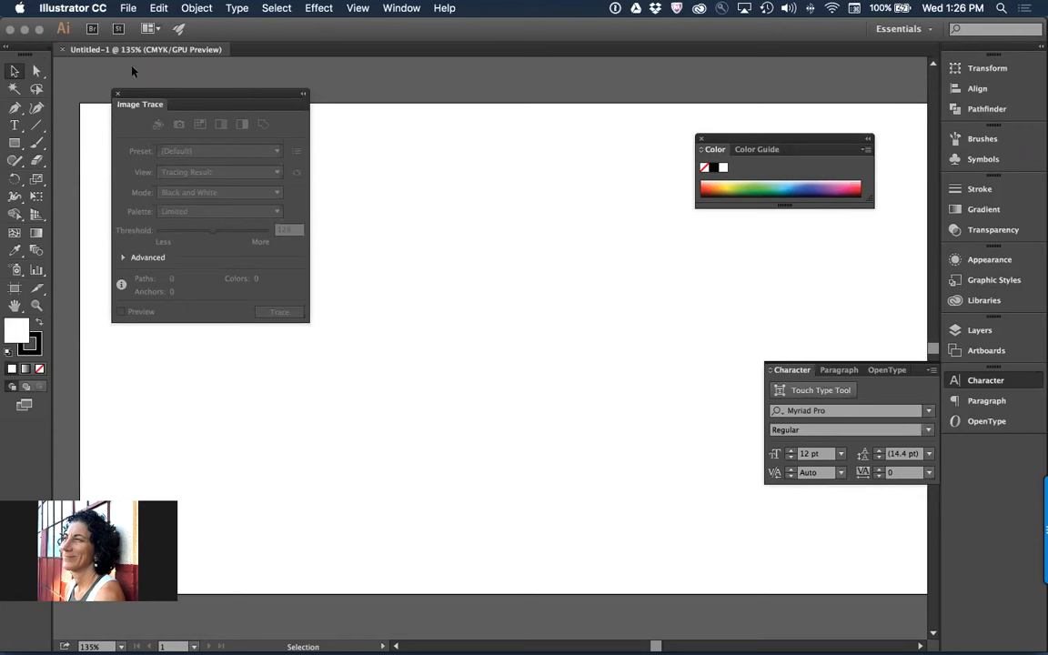
pyautogui.click(117, 94)
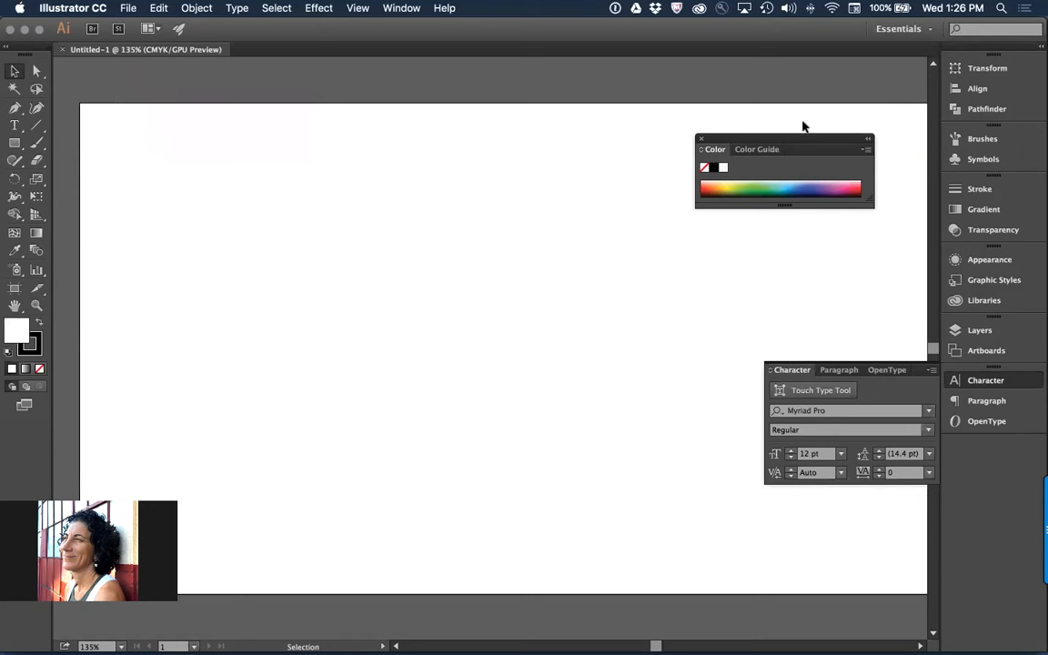
pyautogui.click(700, 139)
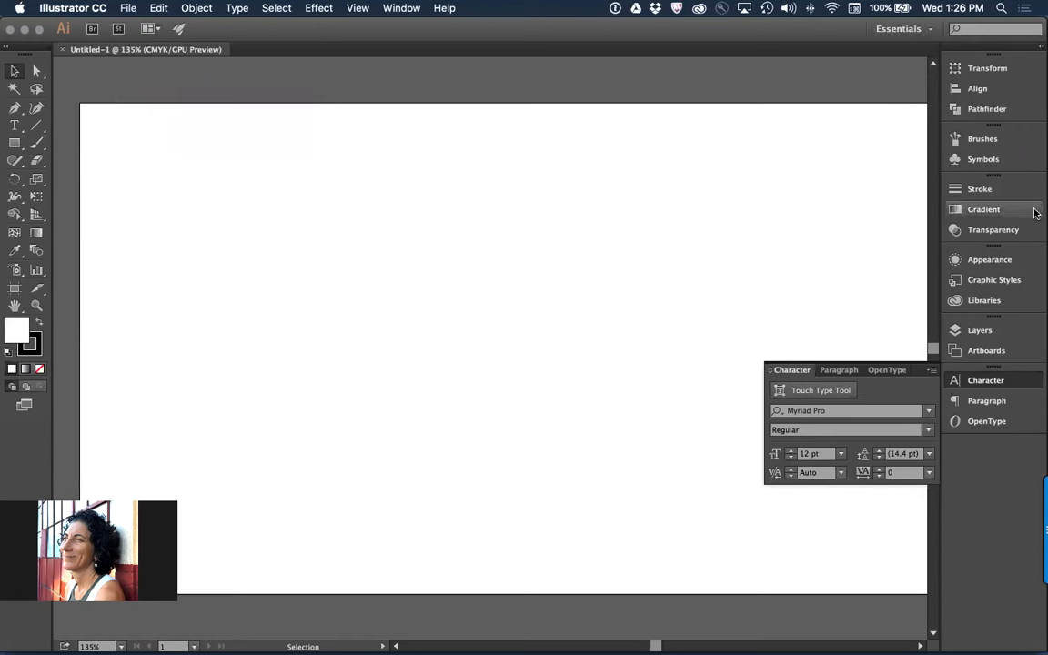
# Display the full Mu_101_Hearth library and search it for "pag"
pyautogui.click(992, 303)
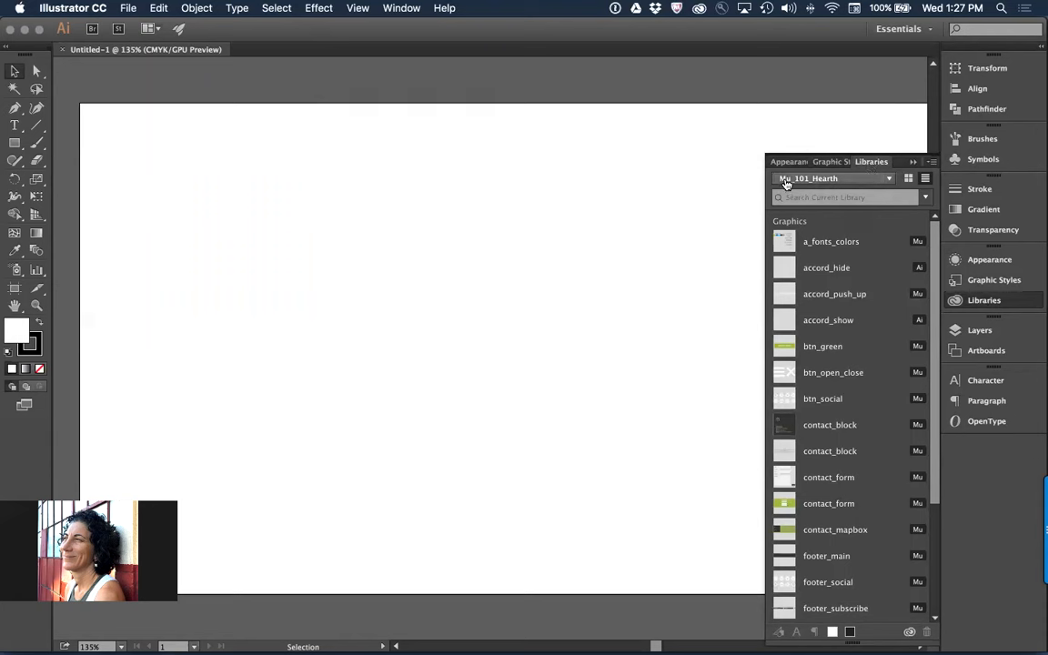
pyautogui.scroll(-5, 847, 275)
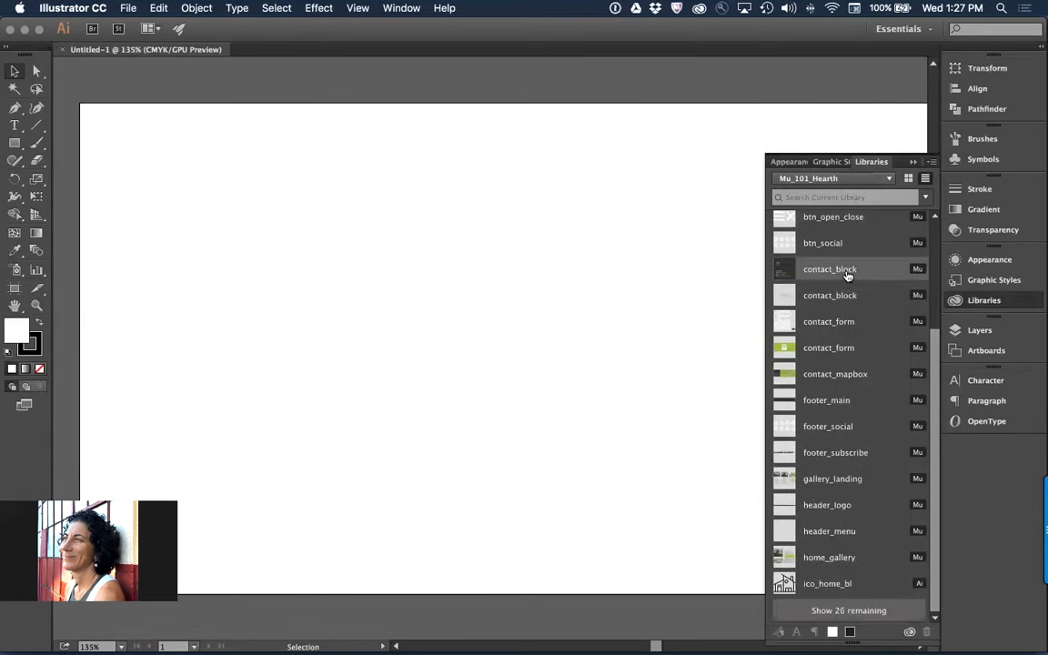
pyautogui.click(832, 611)
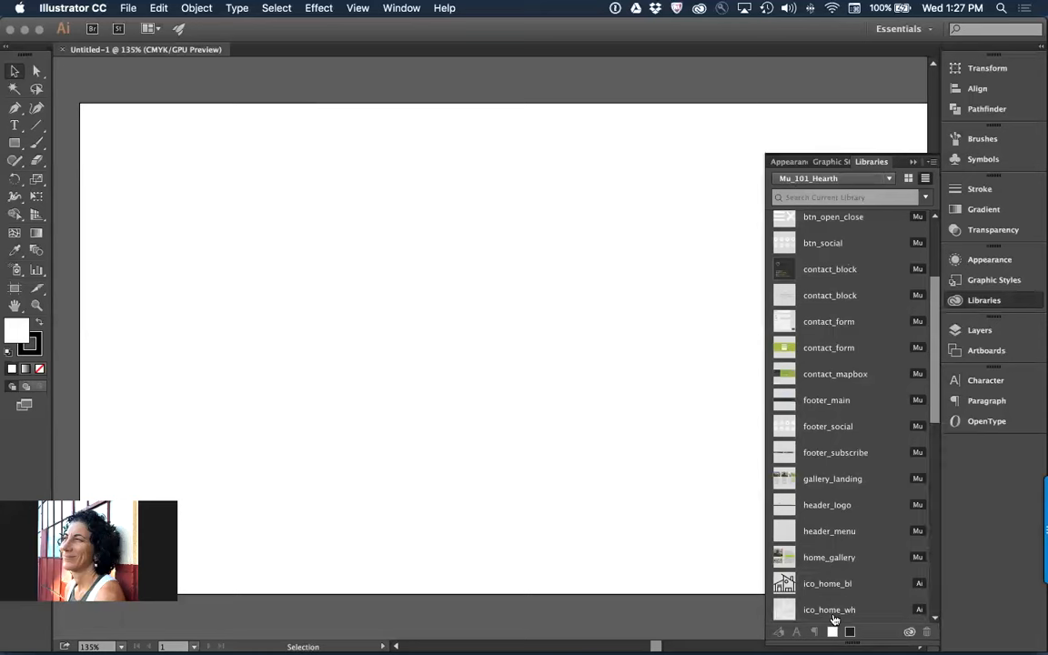
pyautogui.scroll(-10, 831, 492)
pyautogui.click(842, 196)
pyautogui.write('pag')
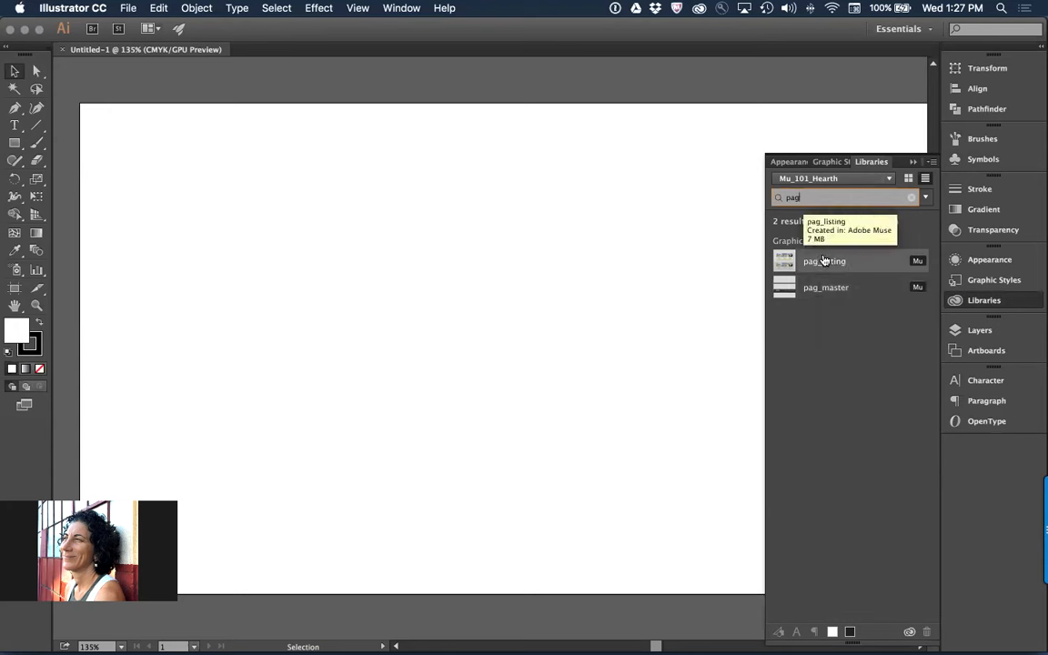
# Place the pag_listing graphic from the library onto the Illustrator artboard
pyautogui.moveTo(824, 261); pyautogui.dragTo(183, 164)
pyautogui.click(183, 164)
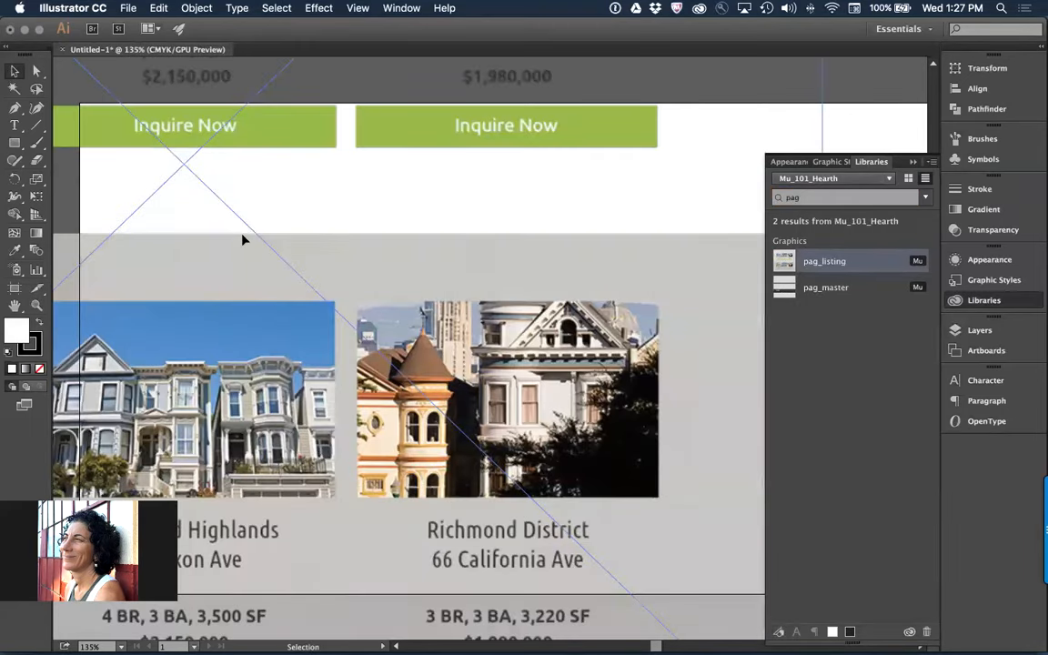
pyautogui.press('super+minus')
pyautogui.press('super+minus')
pyautogui.press('super+minus')
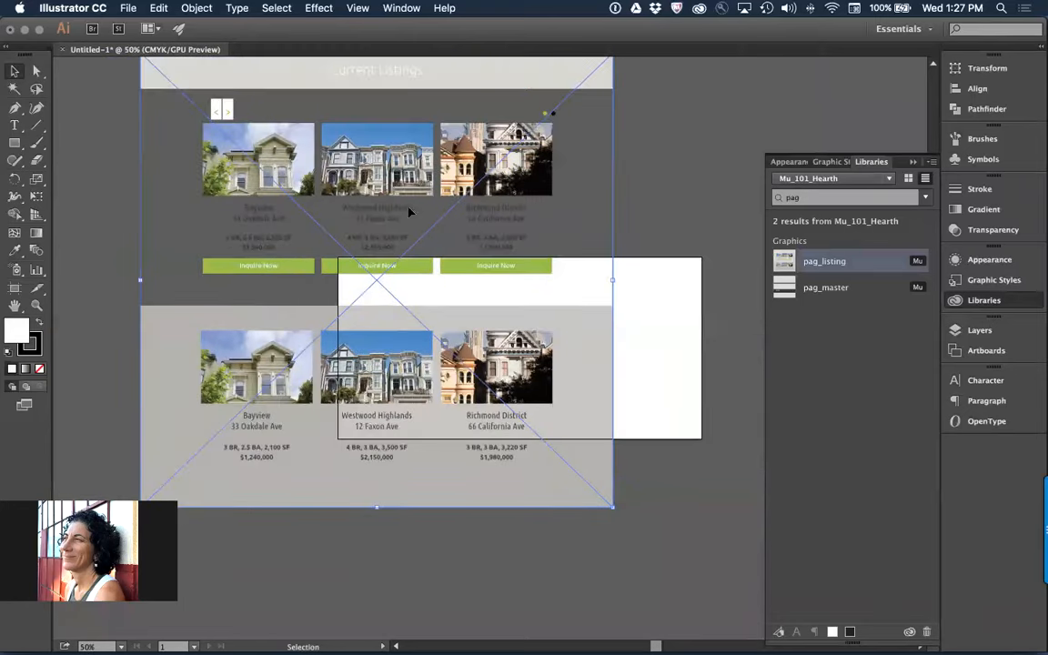
# Scale the placed listings graphic down over the artboard, and delete it after viewing it at 100%
pyautogui.moveTo(346, 189); pyautogui.dragTo(429, 330)
pyautogui.moveTo(448, 380); pyautogui.dragTo(448, 380)
pyautogui.moveTo(244, 244); pyautogui.dragTo(507, 477)
pyautogui.moveTo(550, 518); pyautogui.dragTo(495, 332)
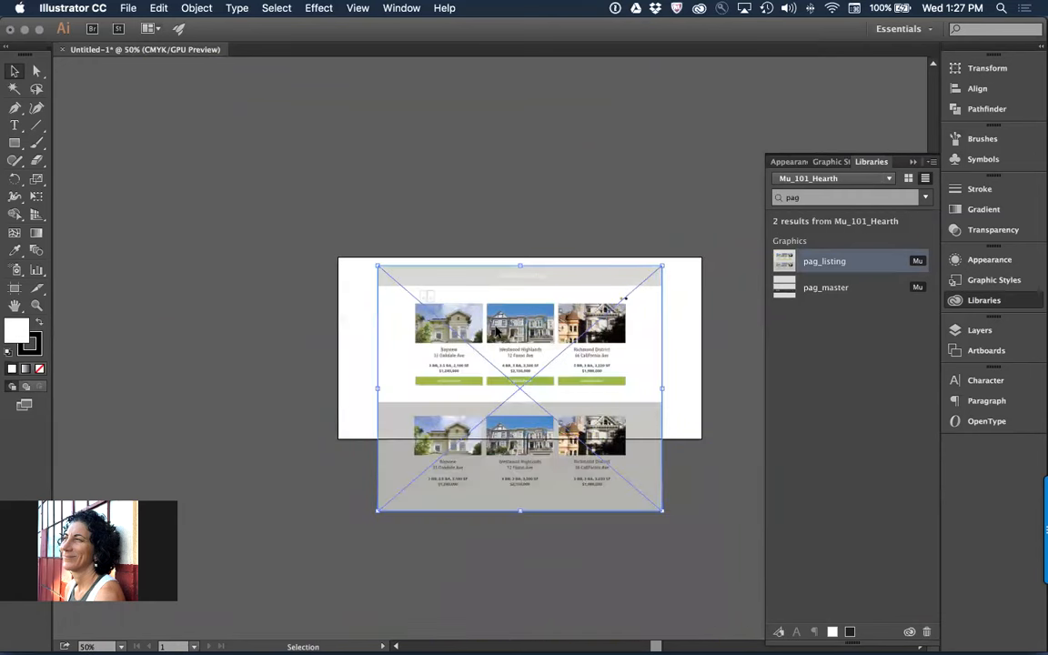
pyautogui.press('super+=')
pyautogui.press('super+=')
pyautogui.press('space')
pyautogui.moveTo(612, 414); pyautogui.dragTo(471, 361)
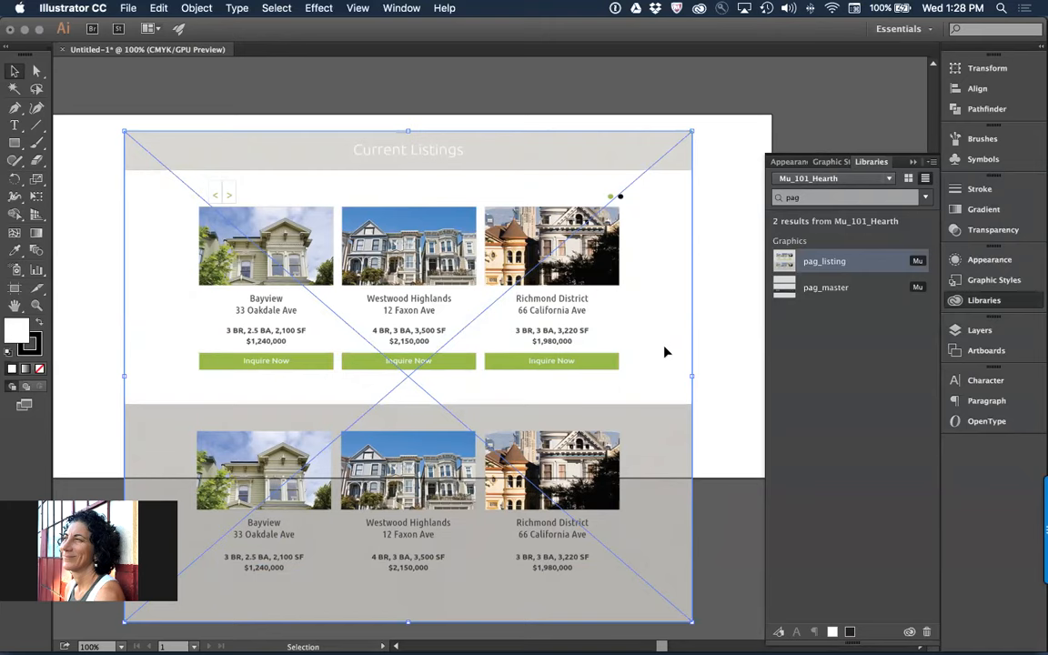
pyautogui.press('Delete')
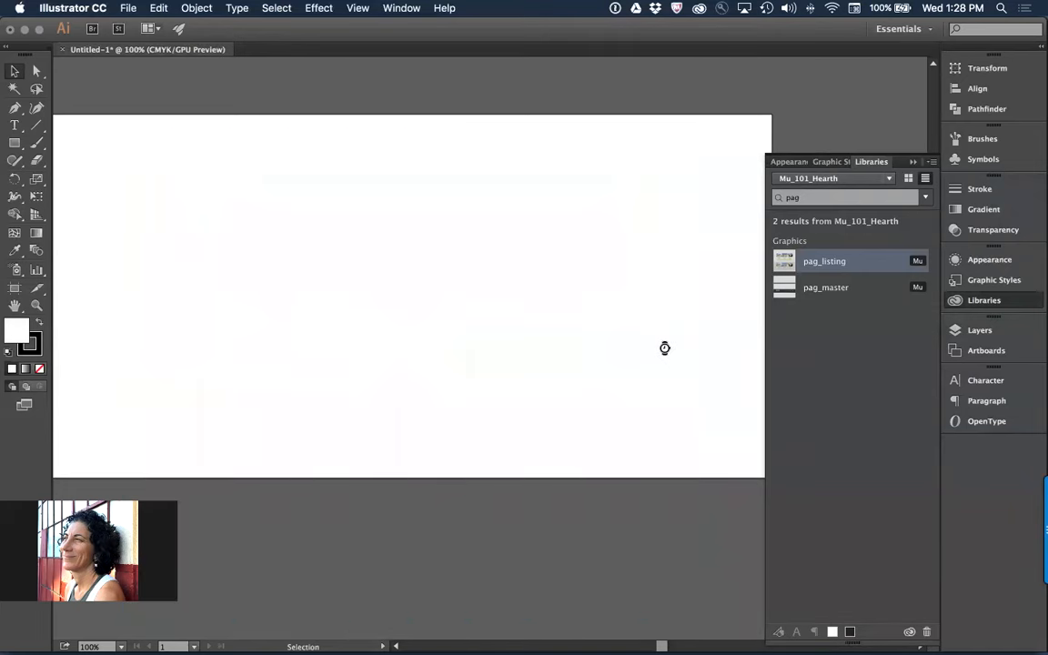
# Switch back to Adobe Muse, open the Home page of Website-2, and check its color swatches
pyautogui.press('super+Tab')
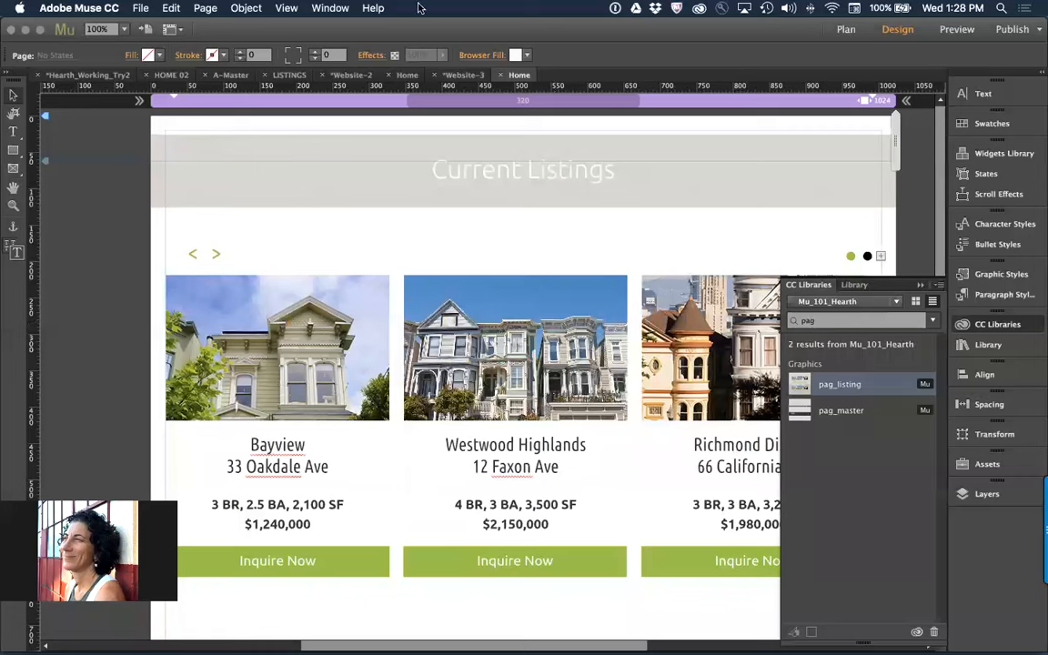
pyautogui.click(326, 7)
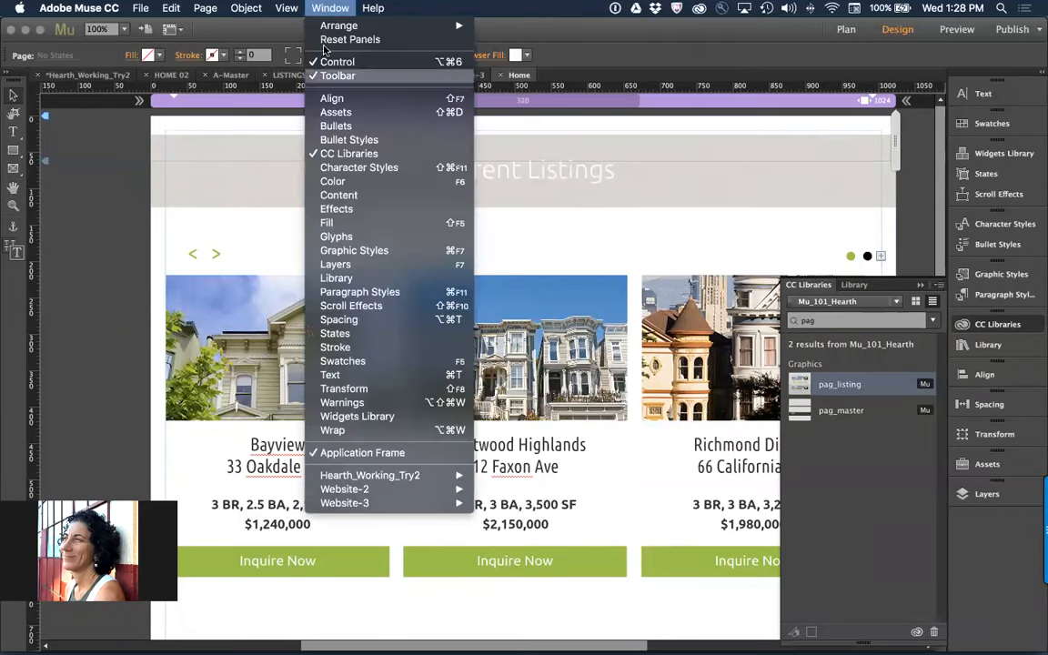
pyautogui.moveTo(380, 493)
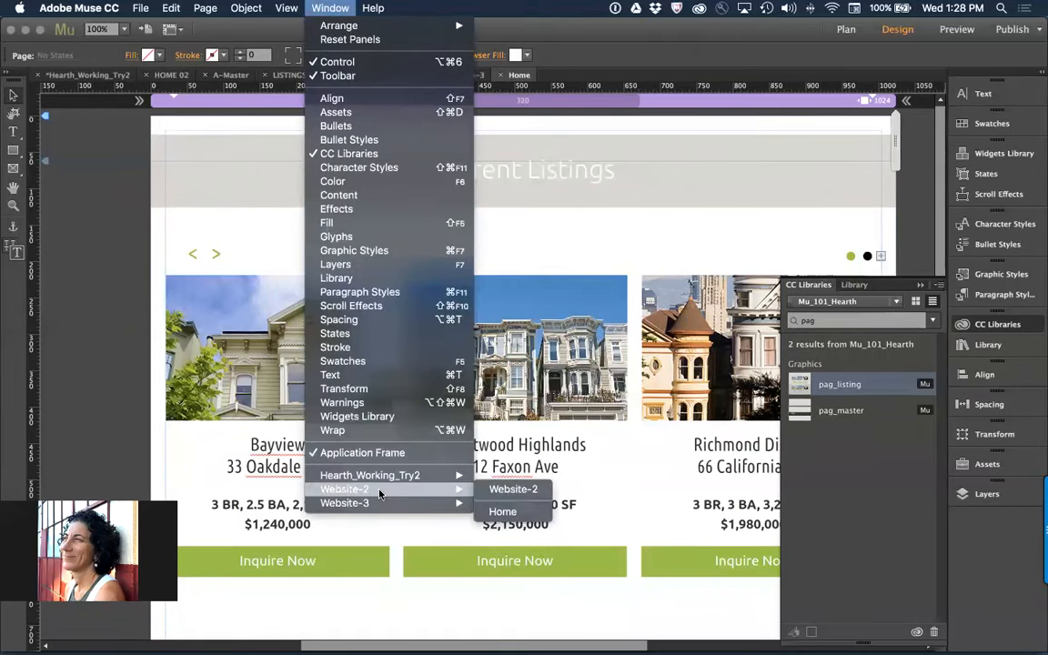
pyautogui.click(500, 511)
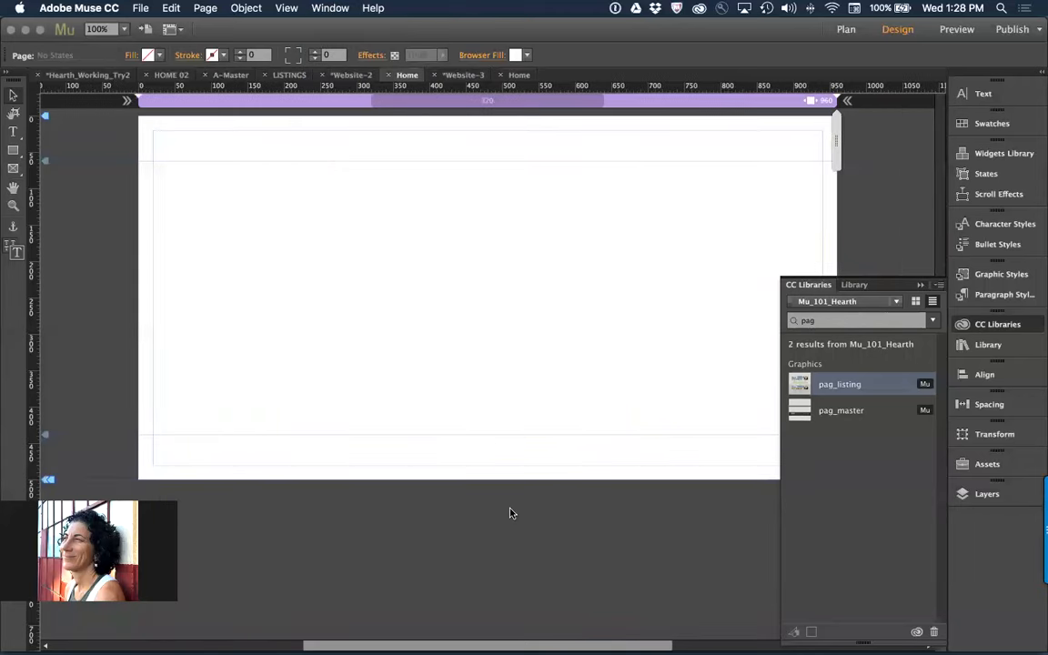
pyautogui.click(976, 125)
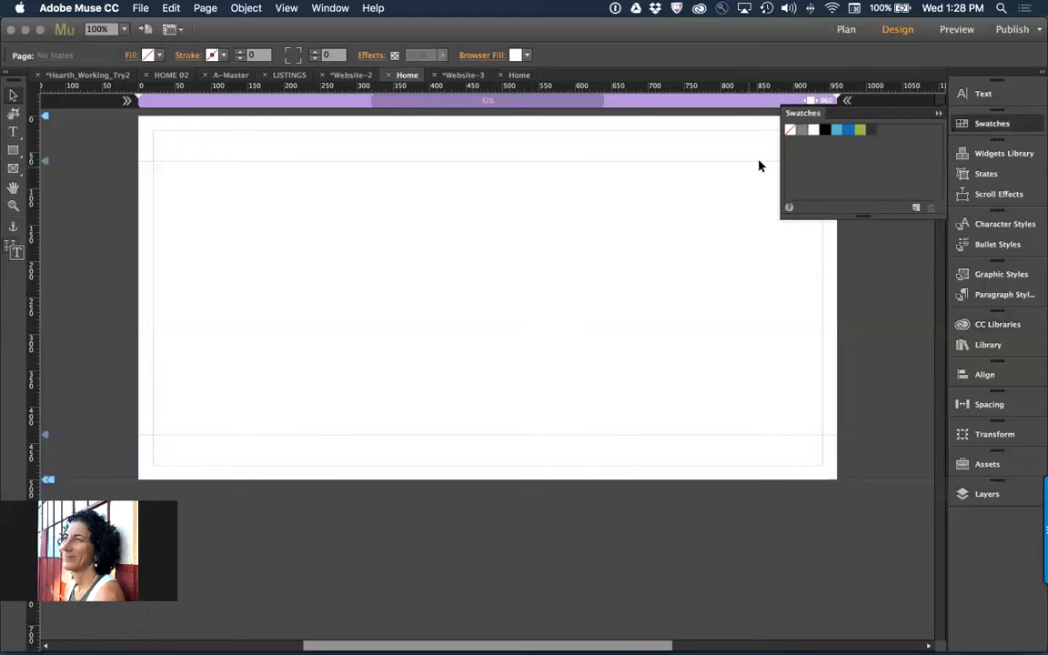
pyautogui.click(937, 117)
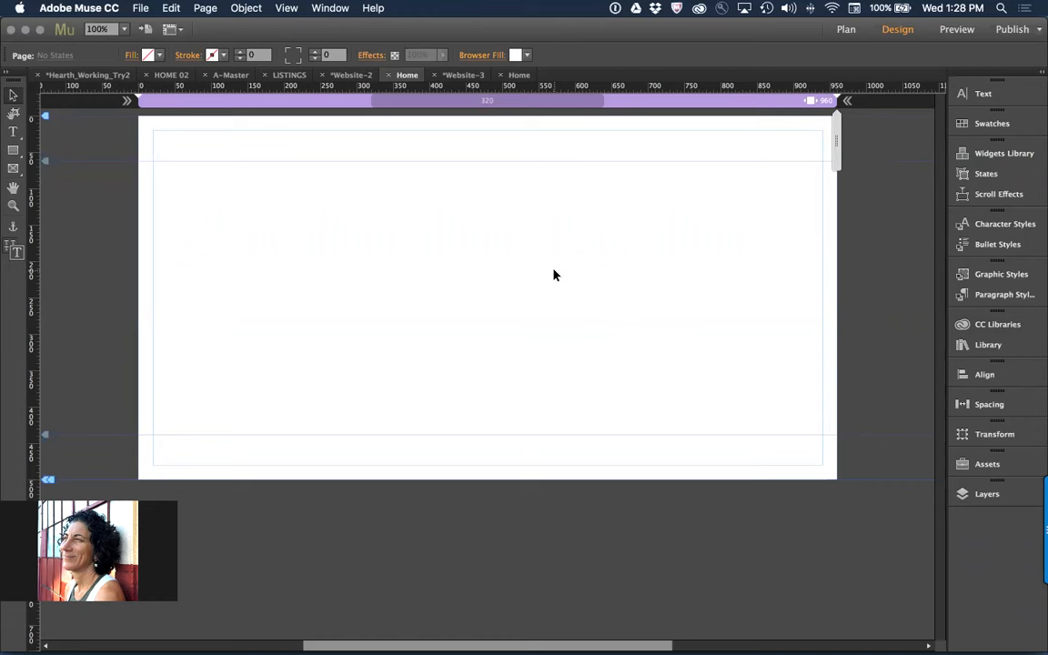
# Start placing a file, browse to the assets folder in Muse_101_Hearth, and enlarge the file dialog
pyautogui.click(140, 7)
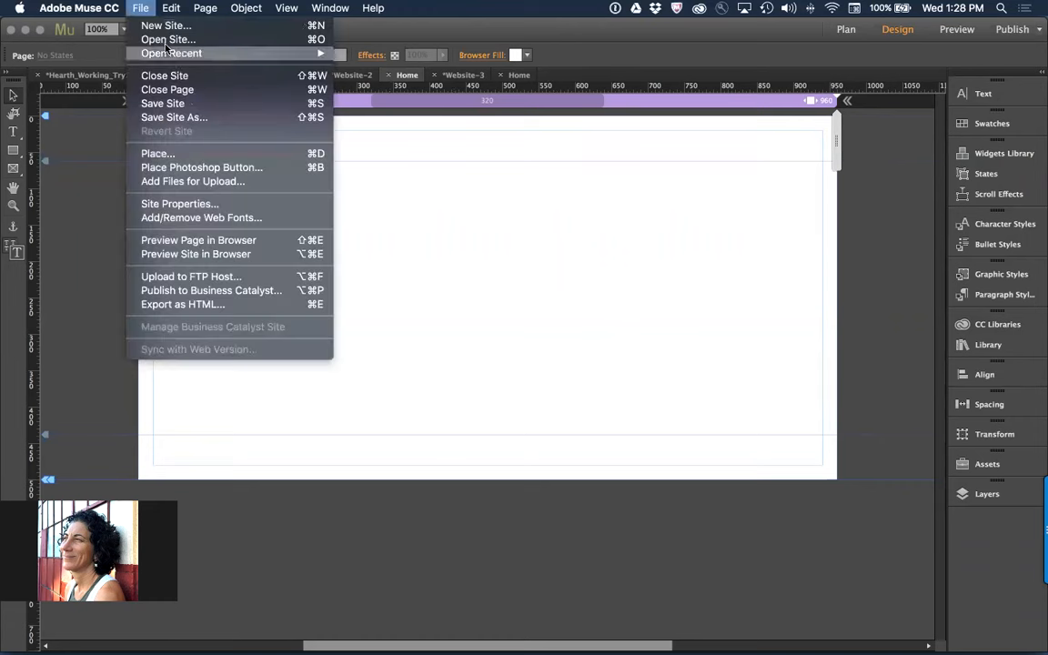
pyautogui.click(215, 155)
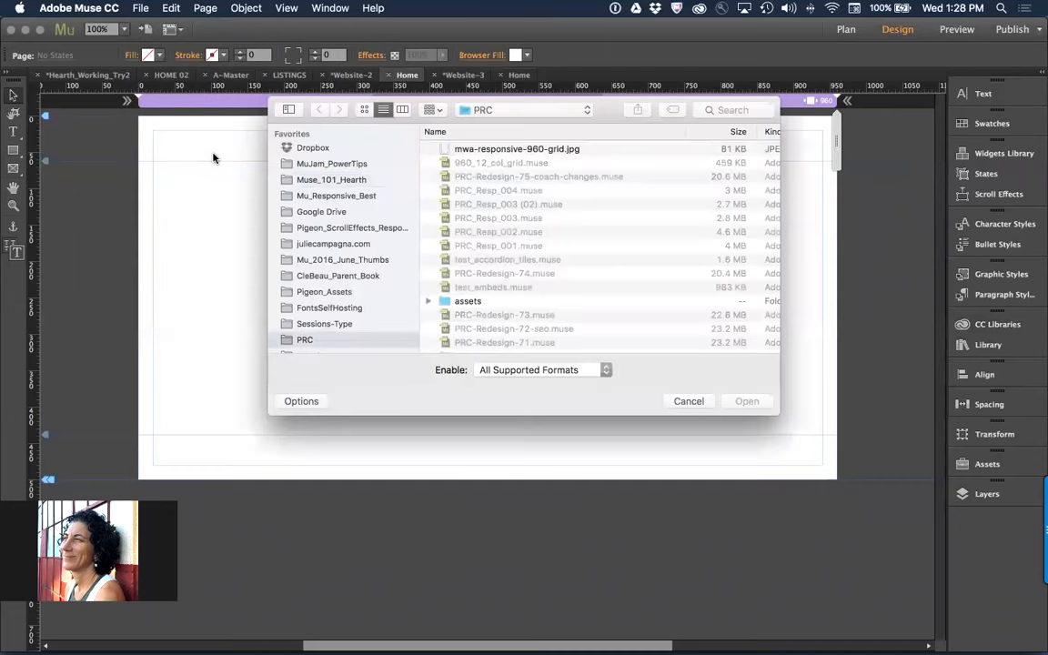
pyautogui.click(331, 181)
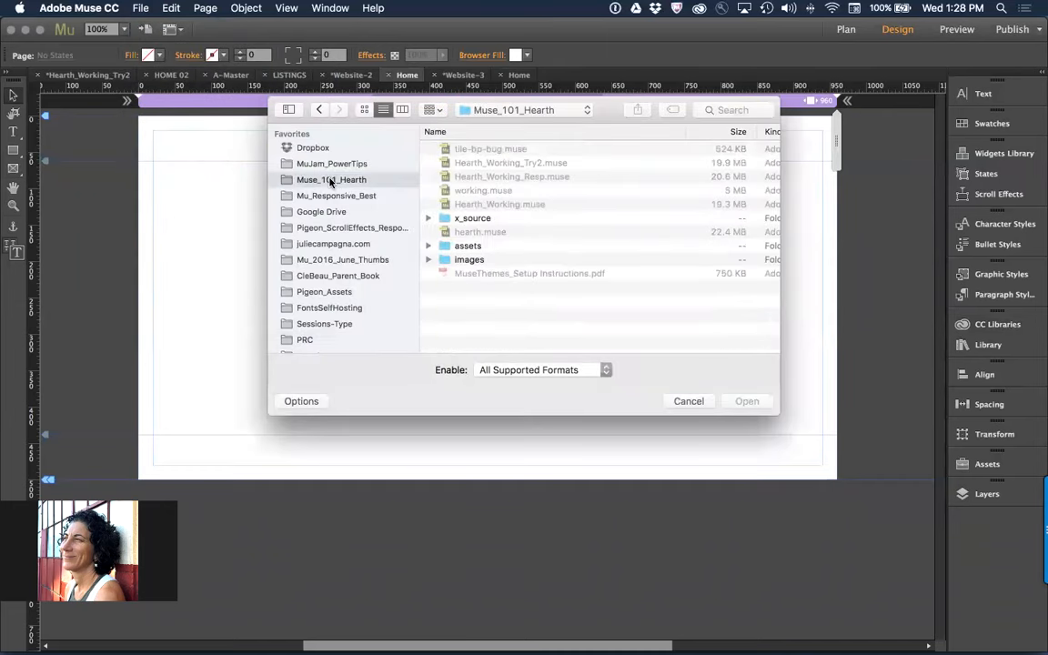
pyautogui.doubleClick(468, 246)
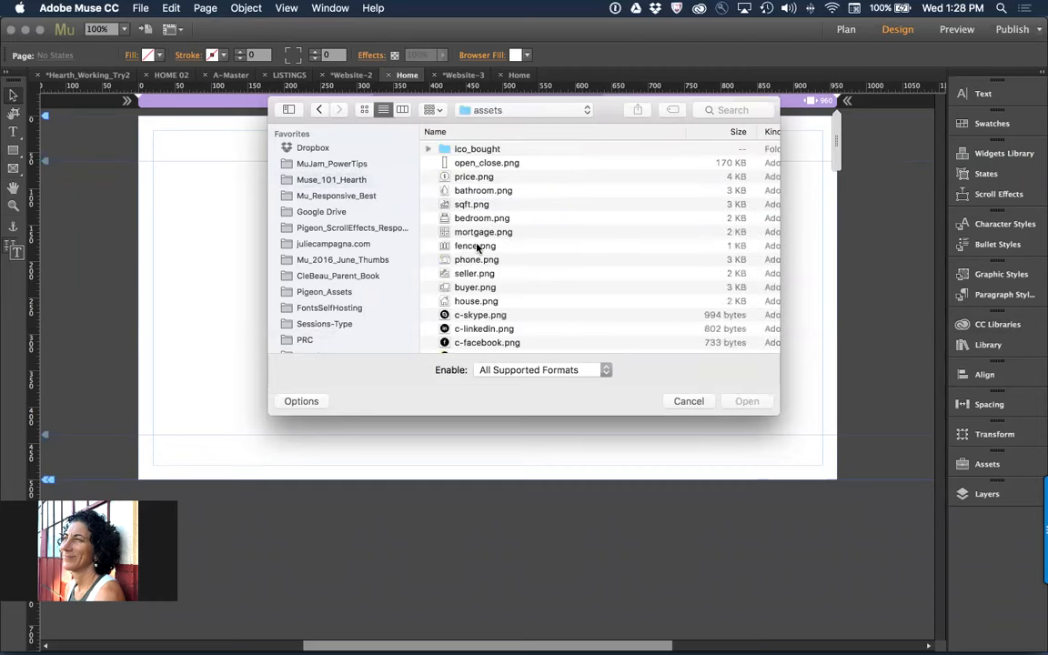
pyautogui.moveTo(772, 407); pyautogui.dragTo(921, 594)
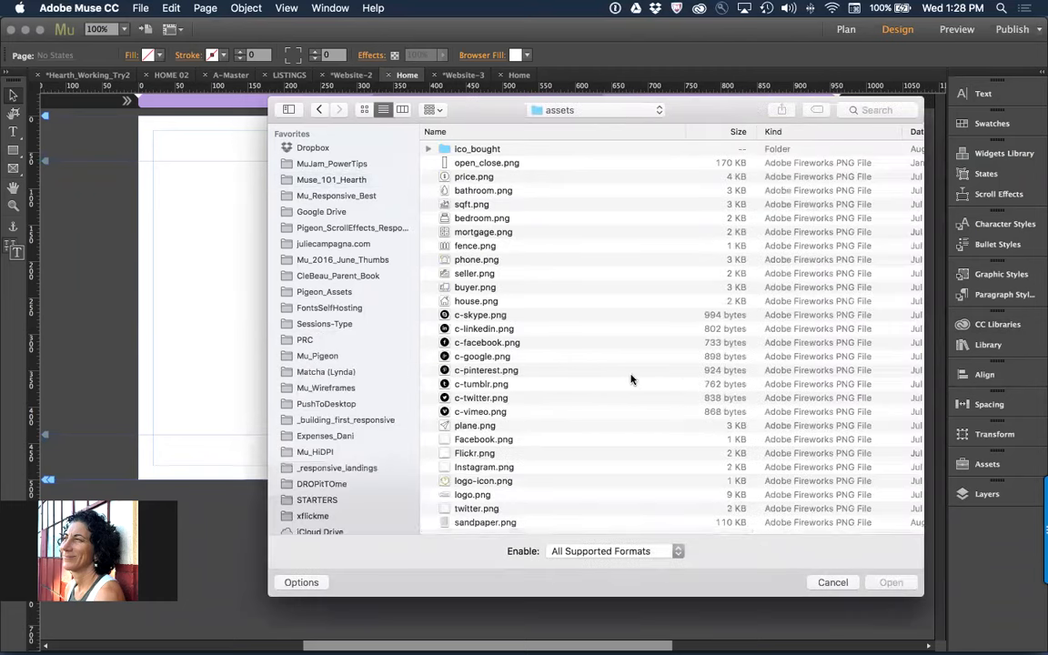
# Preview phone.png and look through the other files in the assets folder
pyautogui.click(494, 260)
pyautogui.press('space')
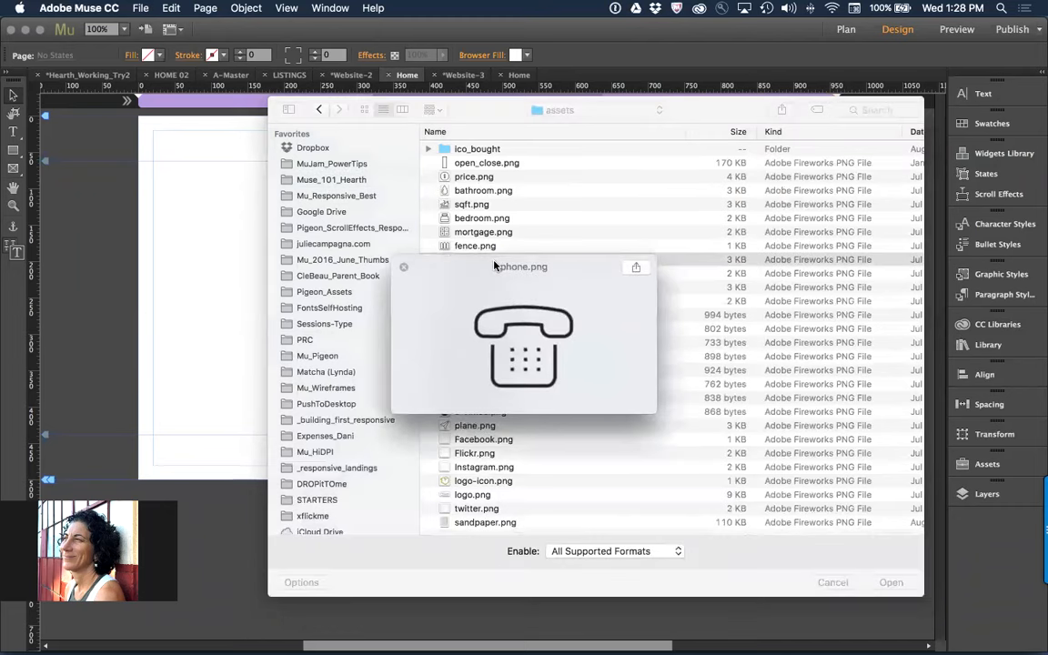
pyautogui.press('space')
pyautogui.scroll(-2, 582, 340)
pyautogui.scroll(2, 582, 340)
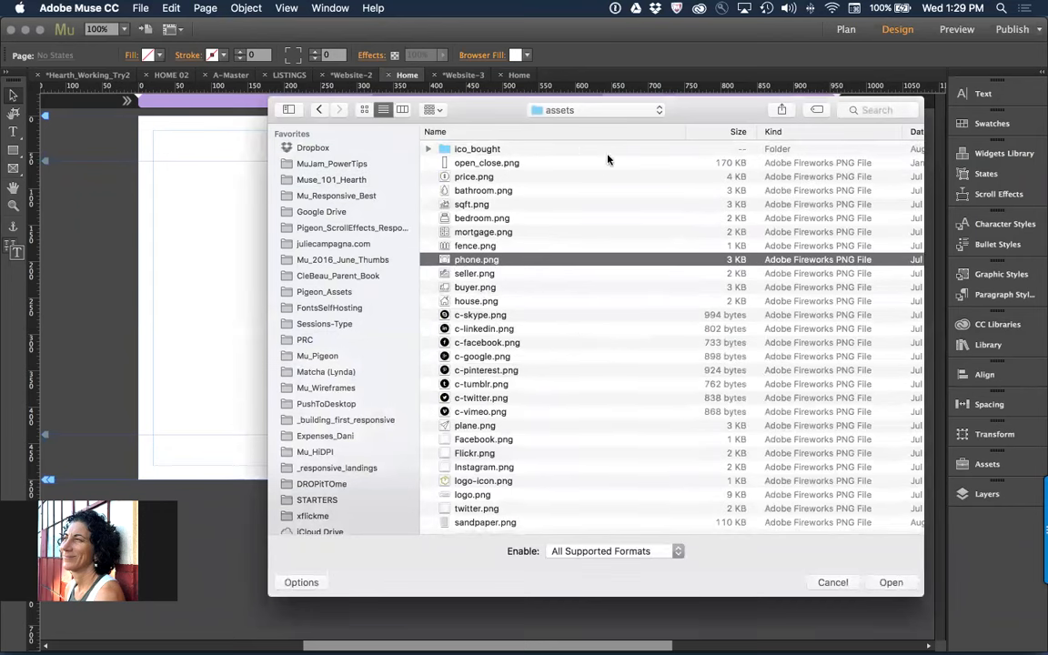
# Browse to the images folder in Muse_101_Hearth, show its files as icons, and place house7.jpg on the Home page at about 13% scale
pyautogui.click(584, 110)
pyautogui.click(592, 133)
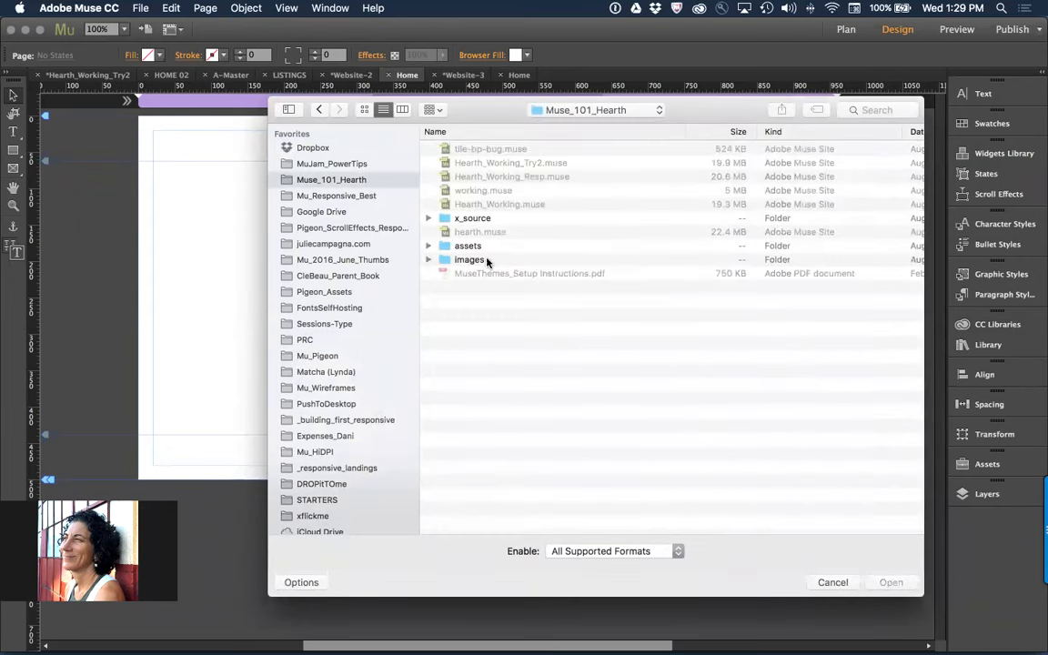
pyautogui.doubleClick(470, 260)
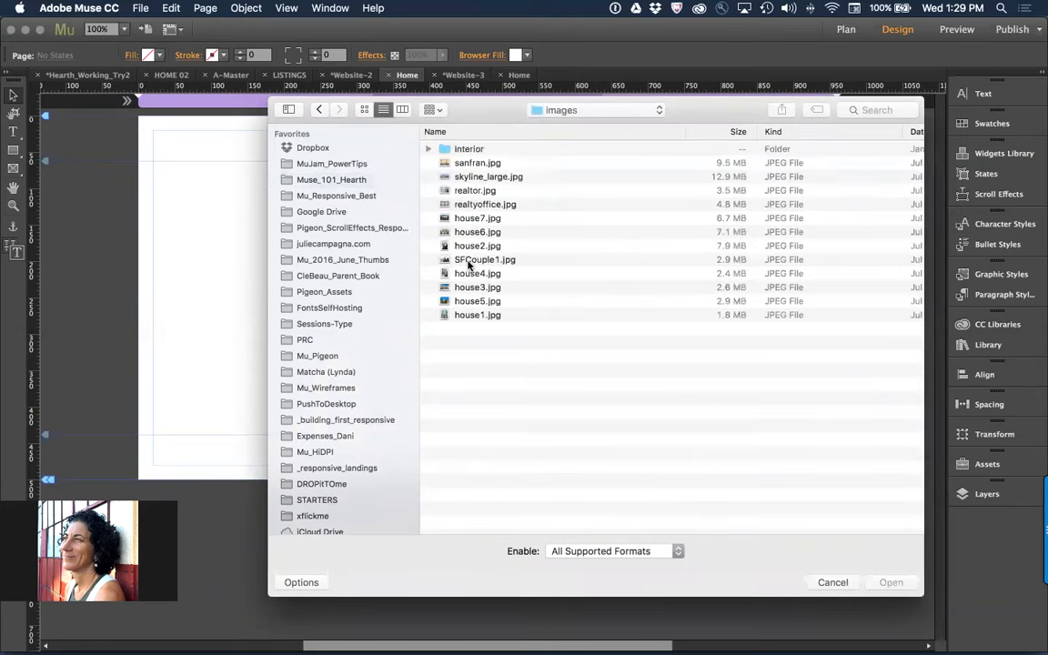
pyautogui.click(363, 110)
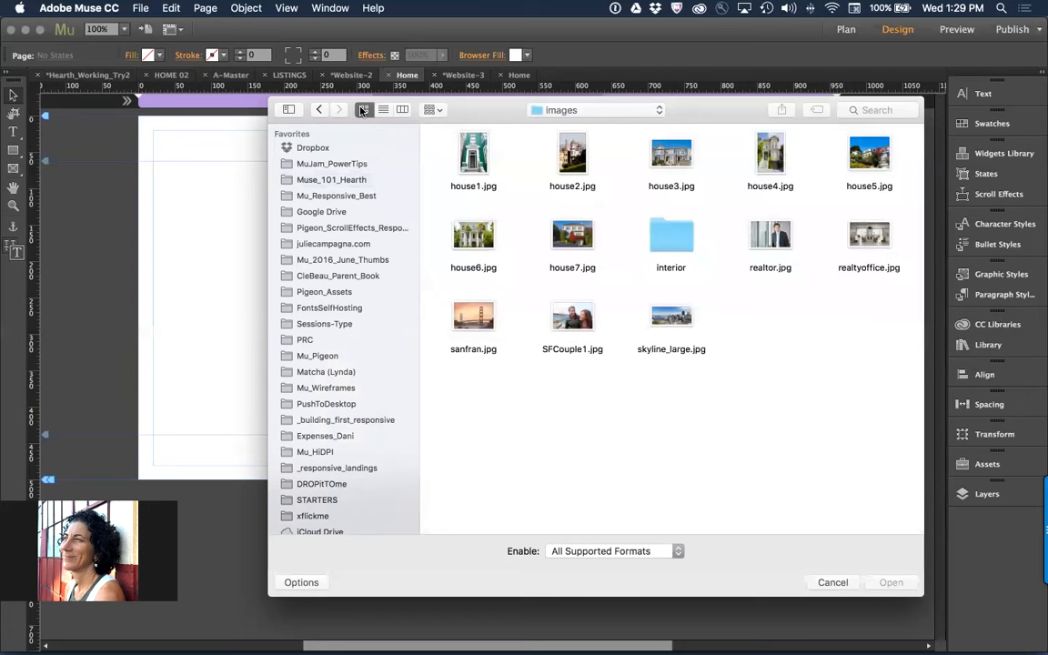
pyautogui.doubleClick(571, 238)
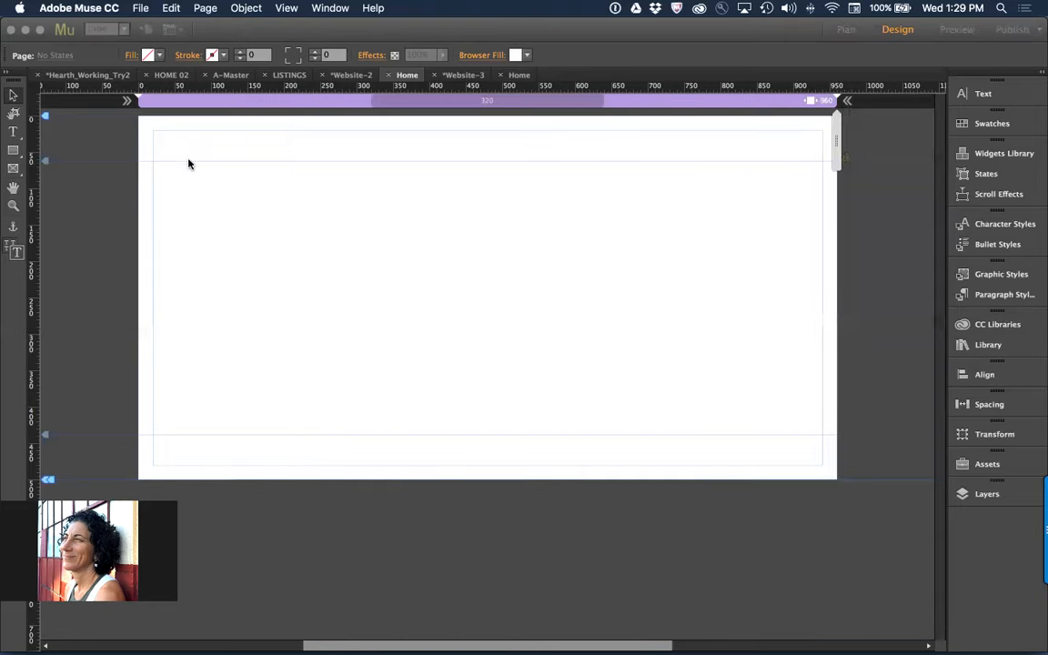
pyautogui.moveTo(166, 152); pyautogui.dragTo(356, 273)
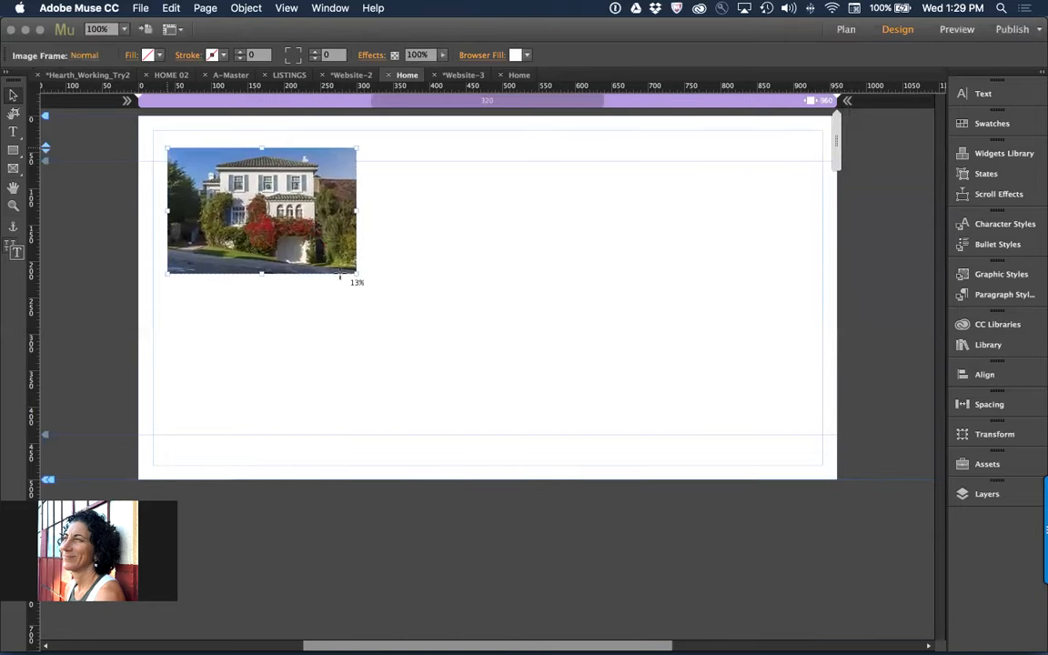
pyautogui.click(259, 356)
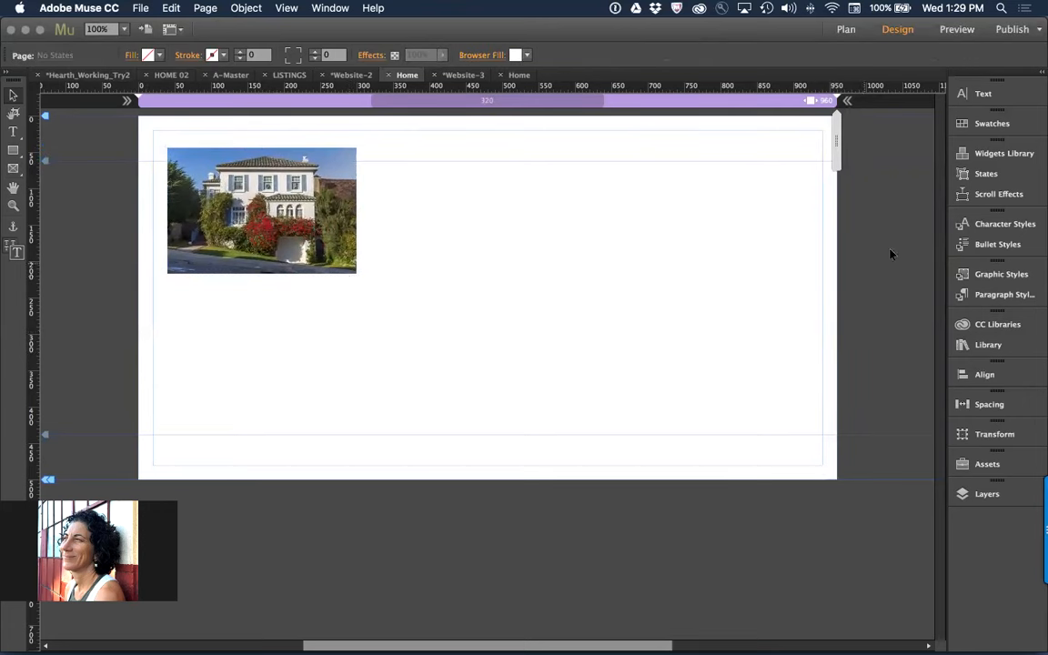
# Add a Thumbnails slideshow widget to the Home page at about X 157, Y 271, and delete the house photo above it
pyautogui.click(1005, 152)
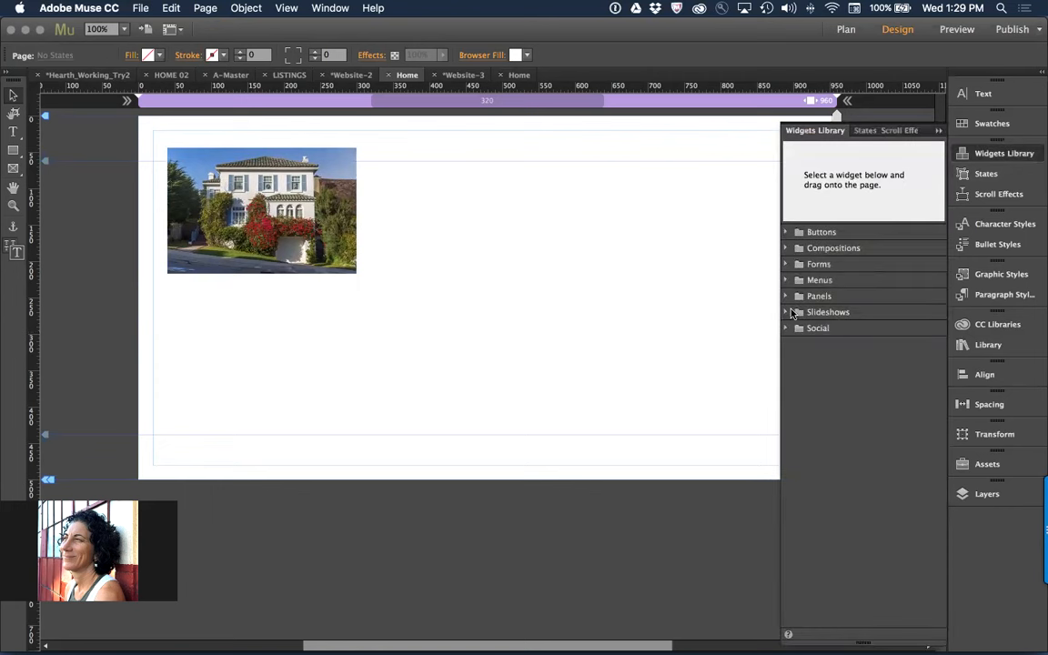
pyautogui.click(833, 313)
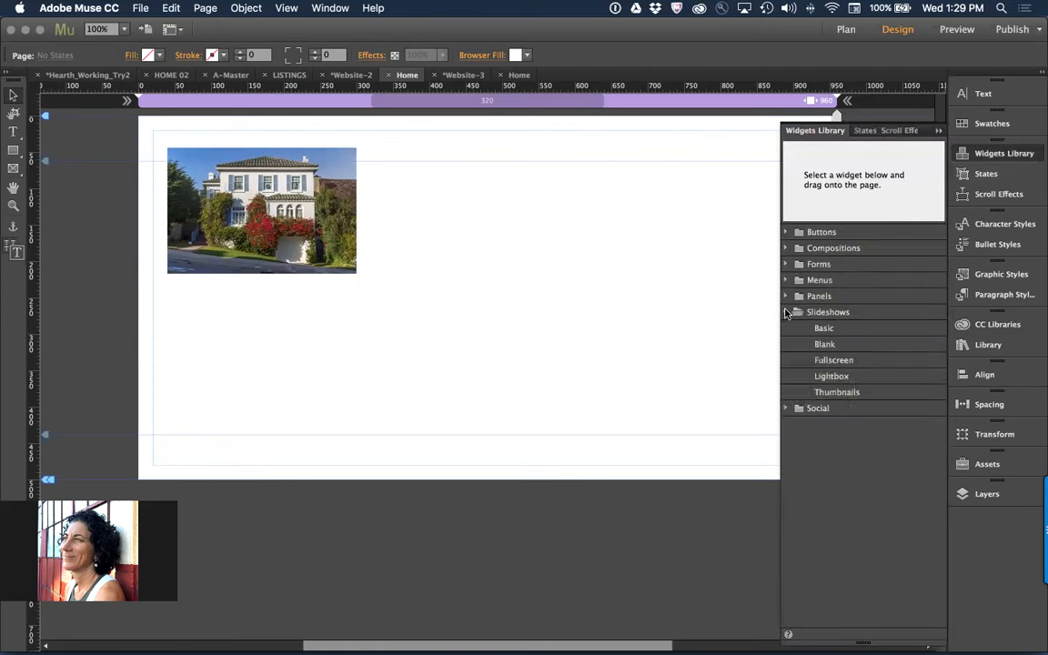
pyautogui.click(828, 331)
pyautogui.moveTo(835, 392); pyautogui.dragTo(428, 286)
pyautogui.moveTo(436, 389); pyautogui.dragTo(421, 367)
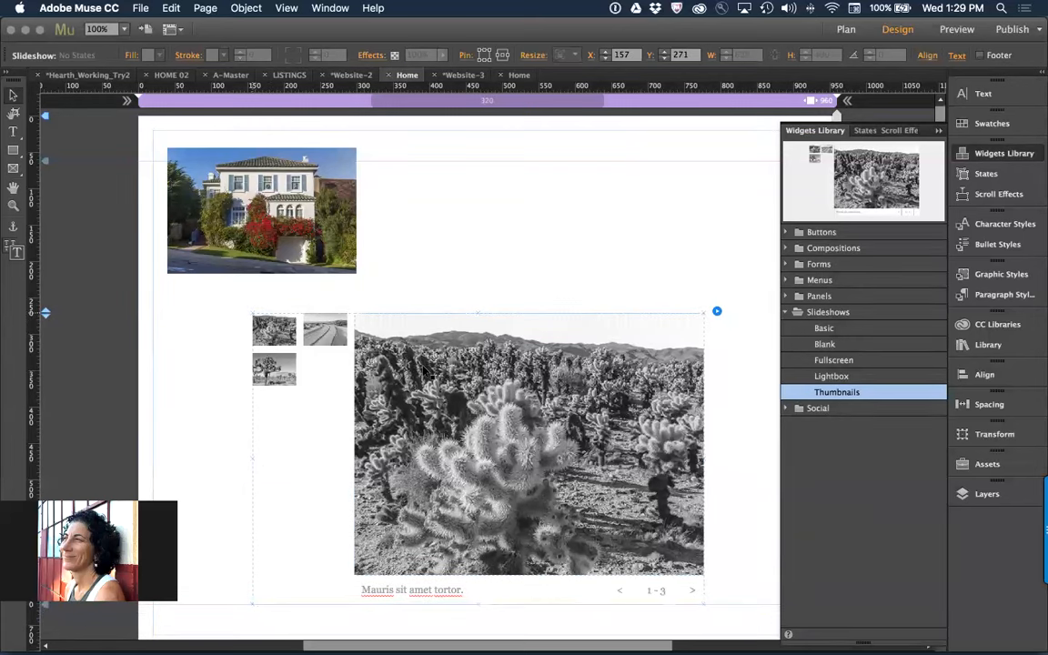
pyautogui.click(206, 186)
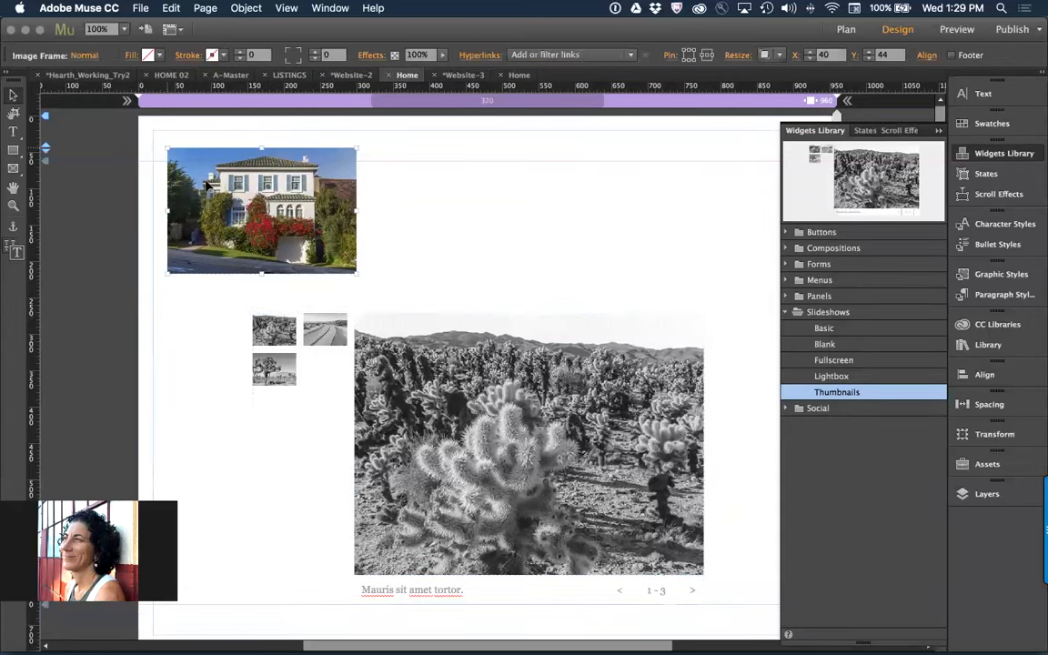
pyautogui.press('Delete')
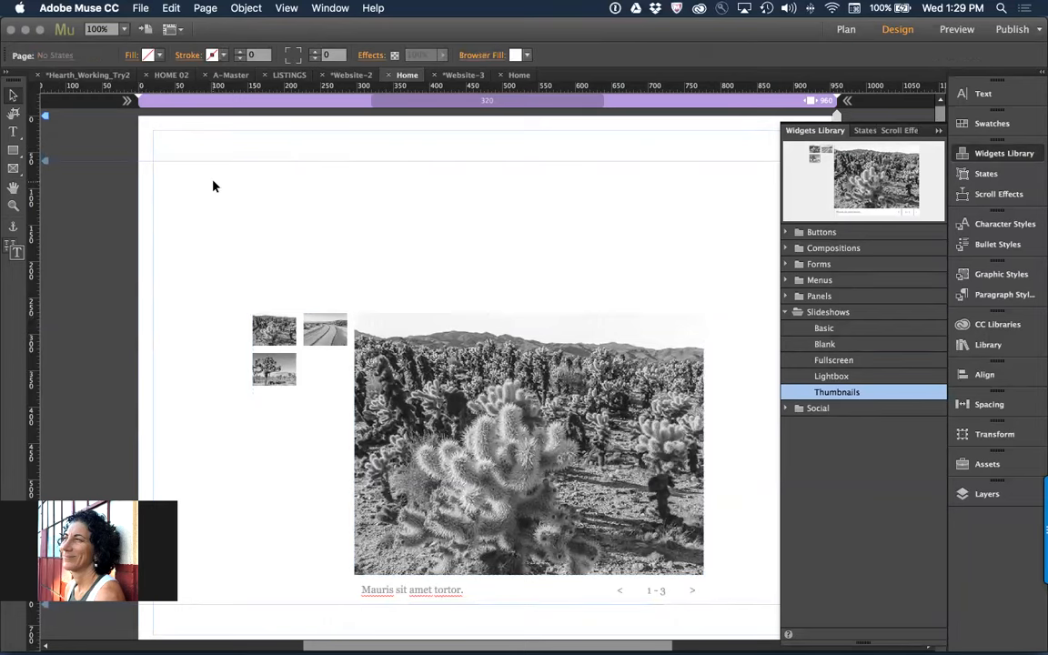
# Place house4.jpg from the images folder into the slideshow, and undo the placement
pyautogui.press('super+d')
pyautogui.click(498, 227)
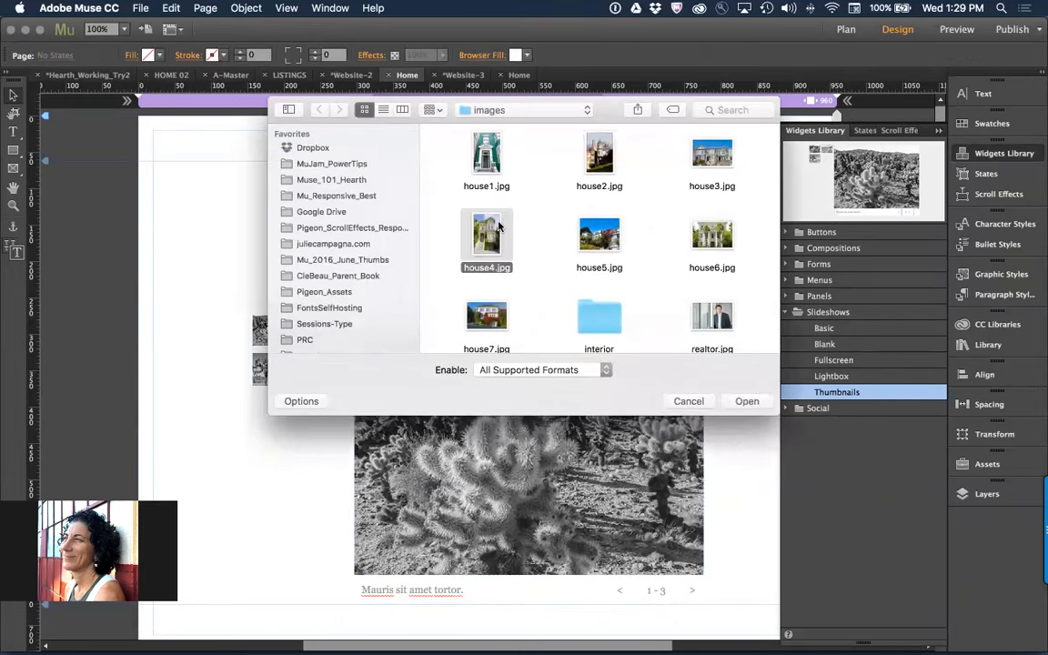
pyautogui.doubleClick(499, 224)
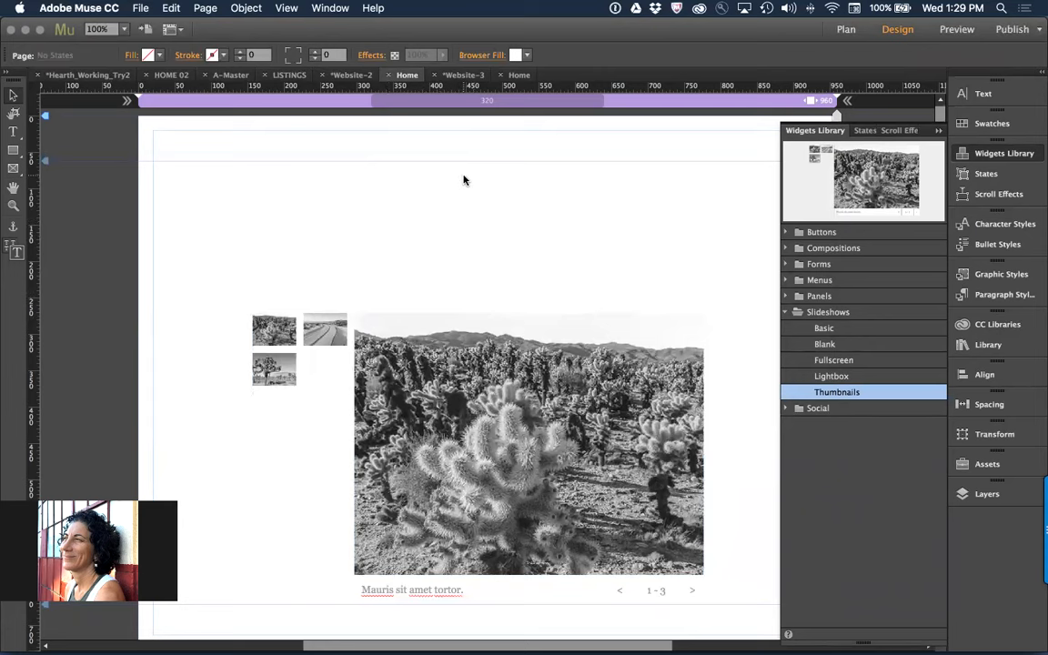
pyautogui.click(458, 370)
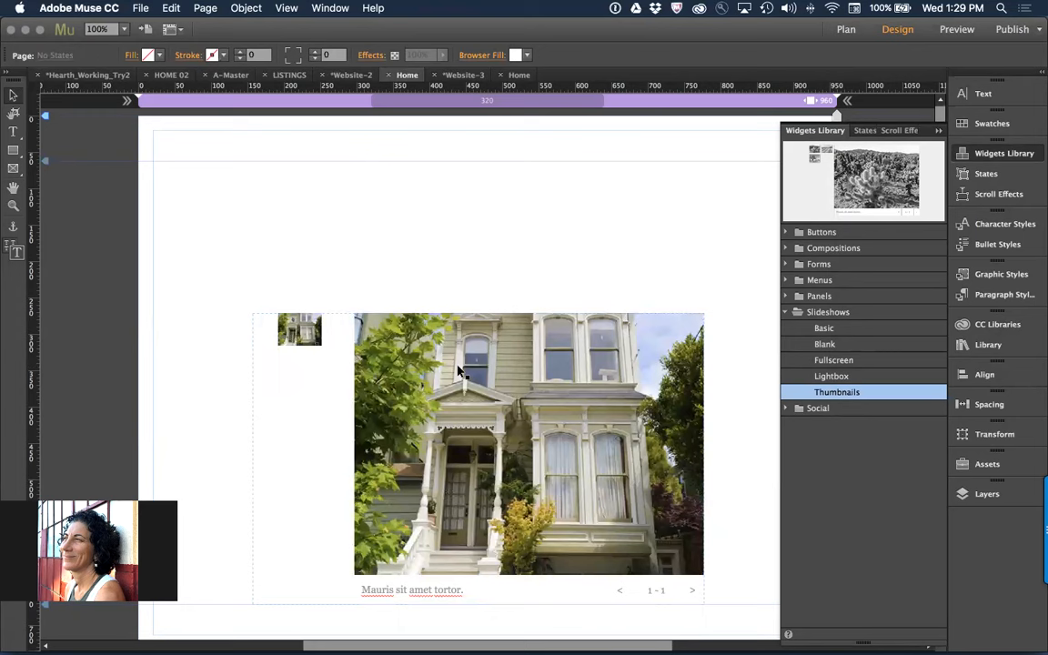
pyautogui.press('super+z')
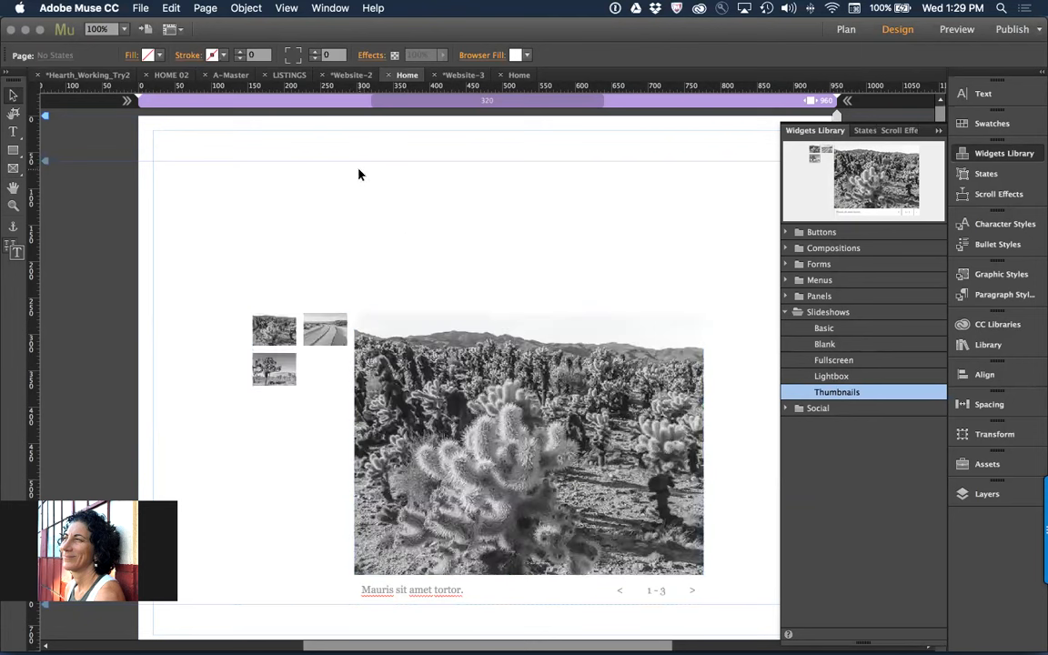
# Place house1.jpg, house2.jpg and house3.jpg together into the slideshow, and undo the placement
pyautogui.press('super+d')
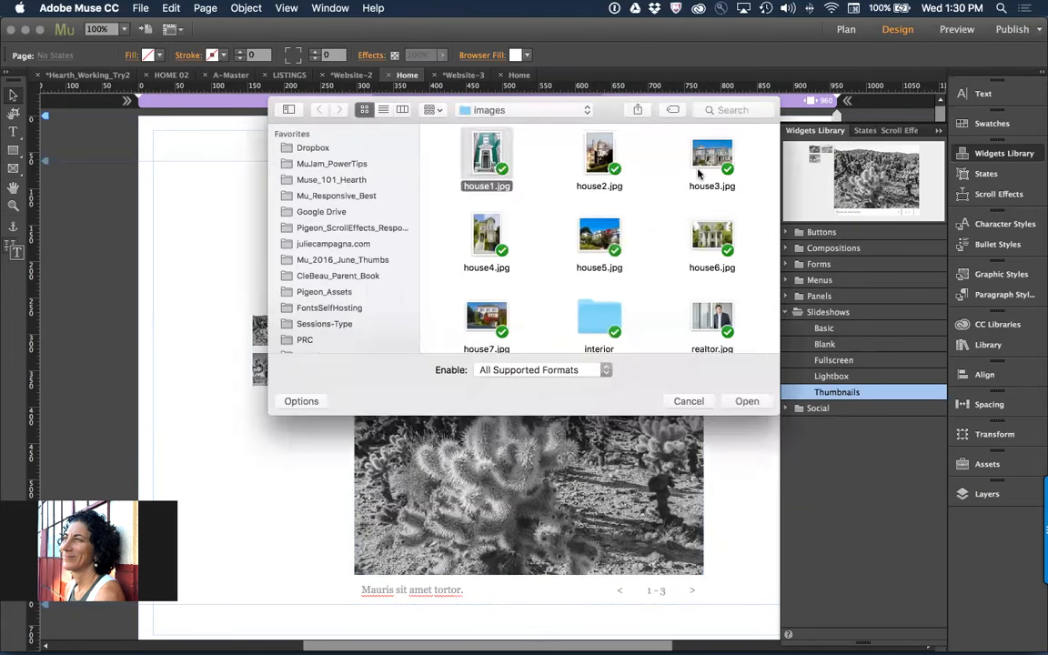
pyautogui.keyDown('super'); pyautogui.click(700, 172); pyautogui.keyUp('super')
pyautogui.keyDown('super'); pyautogui.click(603, 160); pyautogui.keyUp('super')
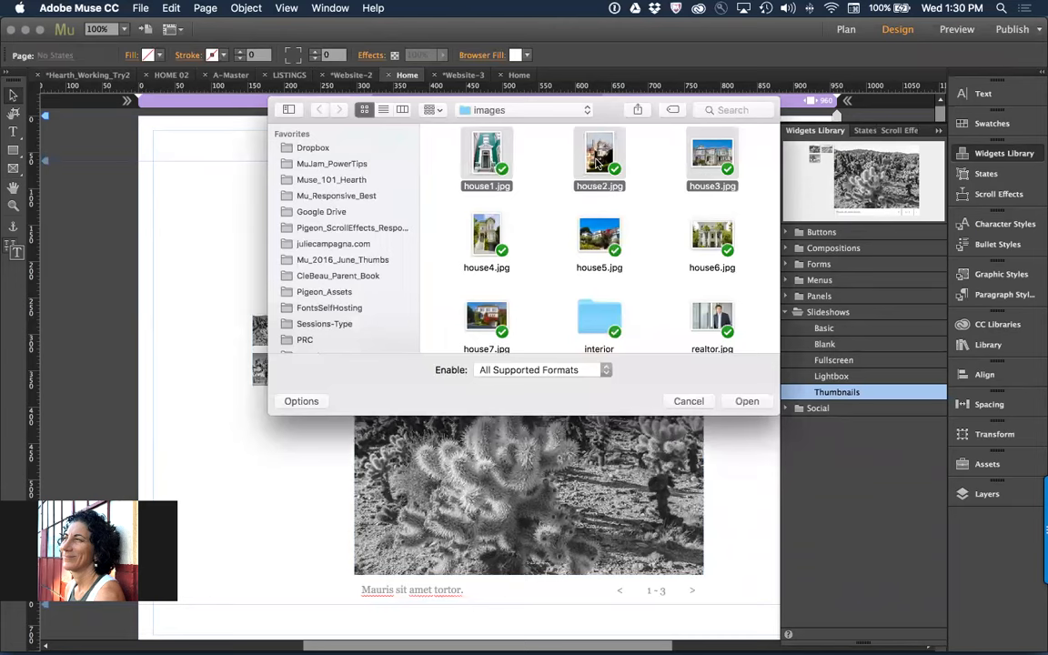
pyautogui.click(746, 401)
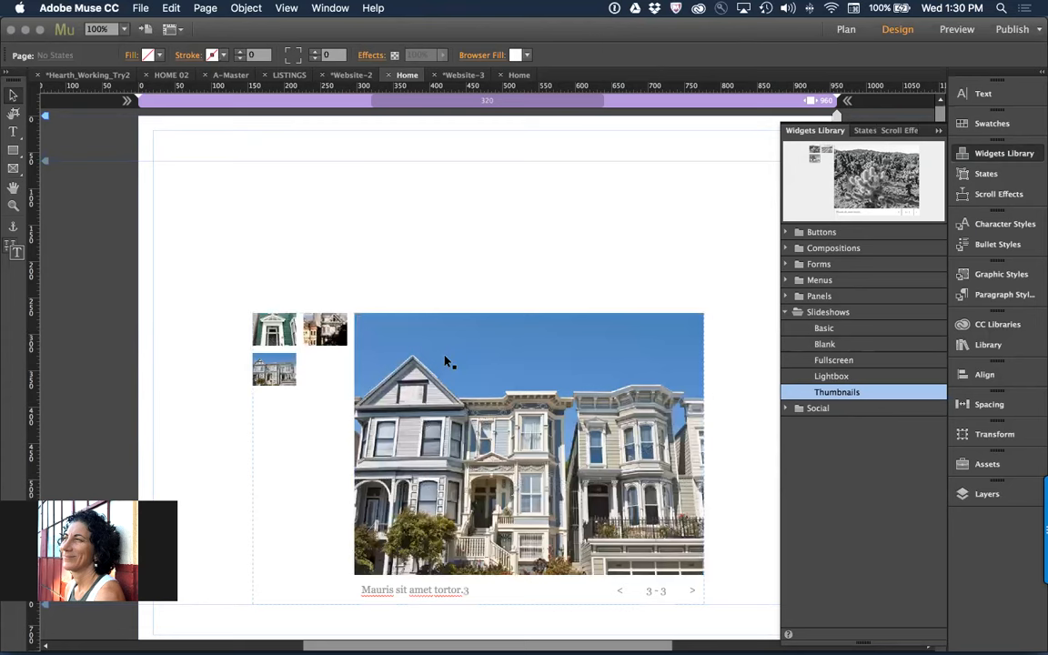
pyautogui.press('super+z')
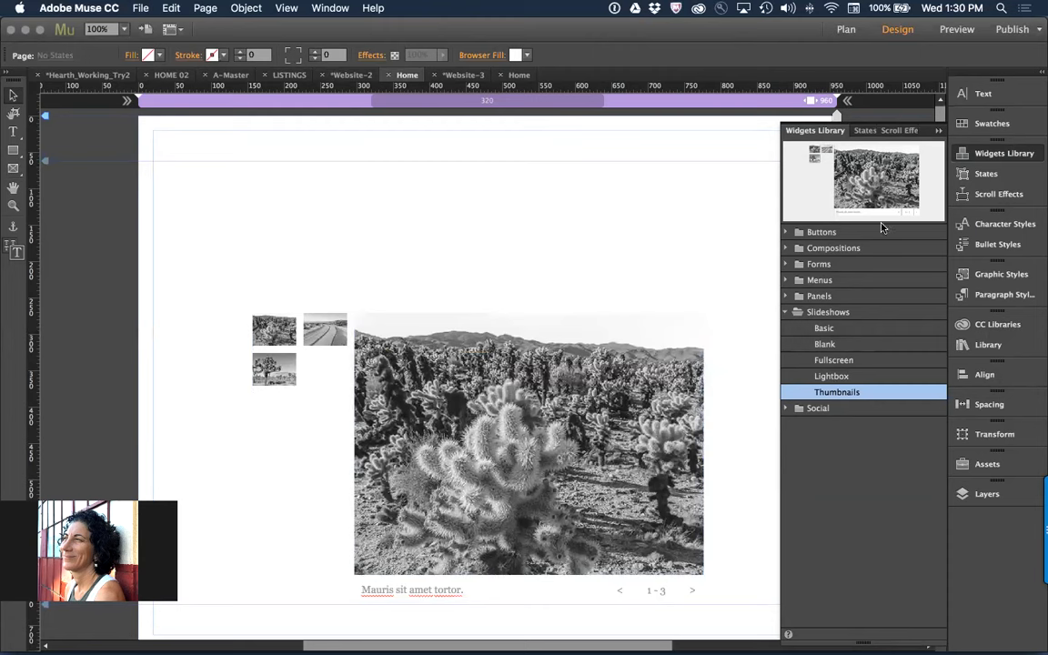
# Clear the search filter of the Mu_101_Hearth Creative Cloud library and look through the complete list of its graphics
pyautogui.click(1000, 330)
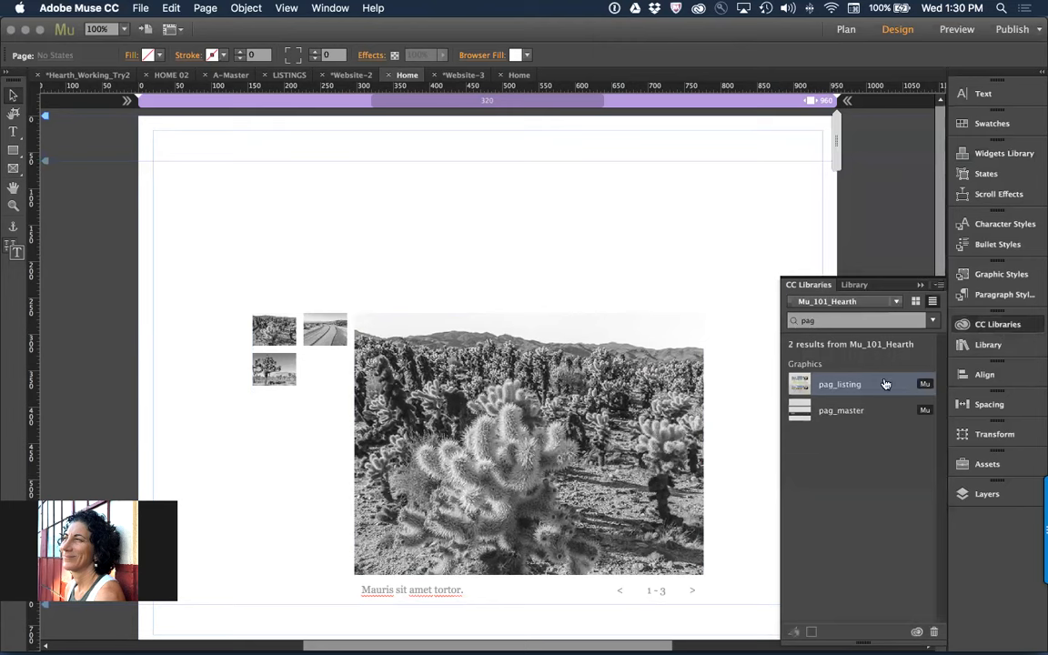
pyautogui.click(919, 321)
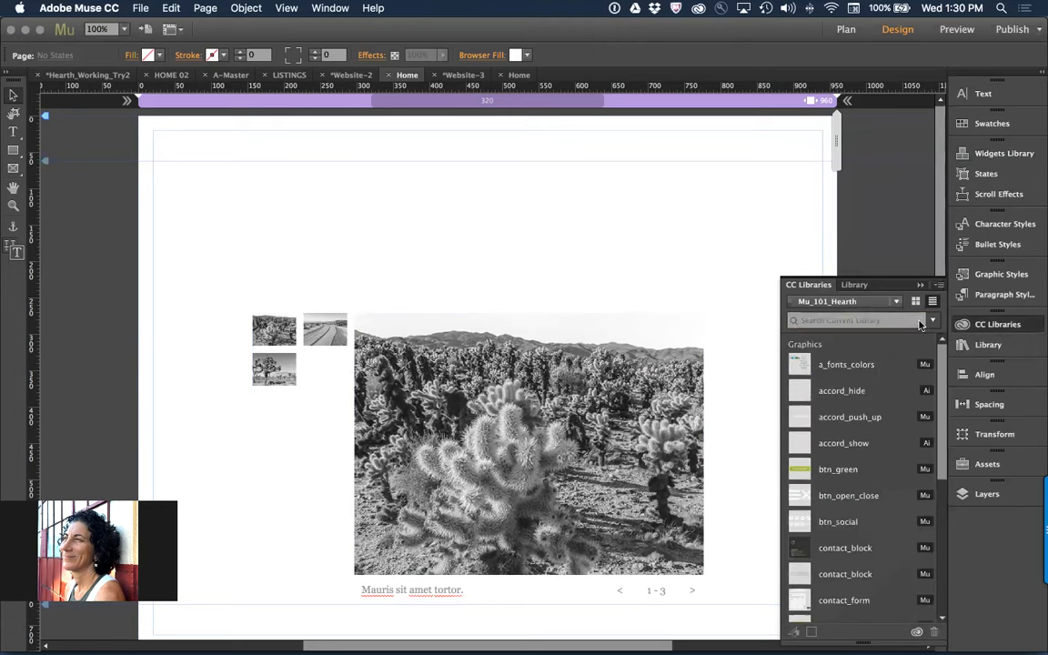
pyautogui.scroll(-10, 889, 527)
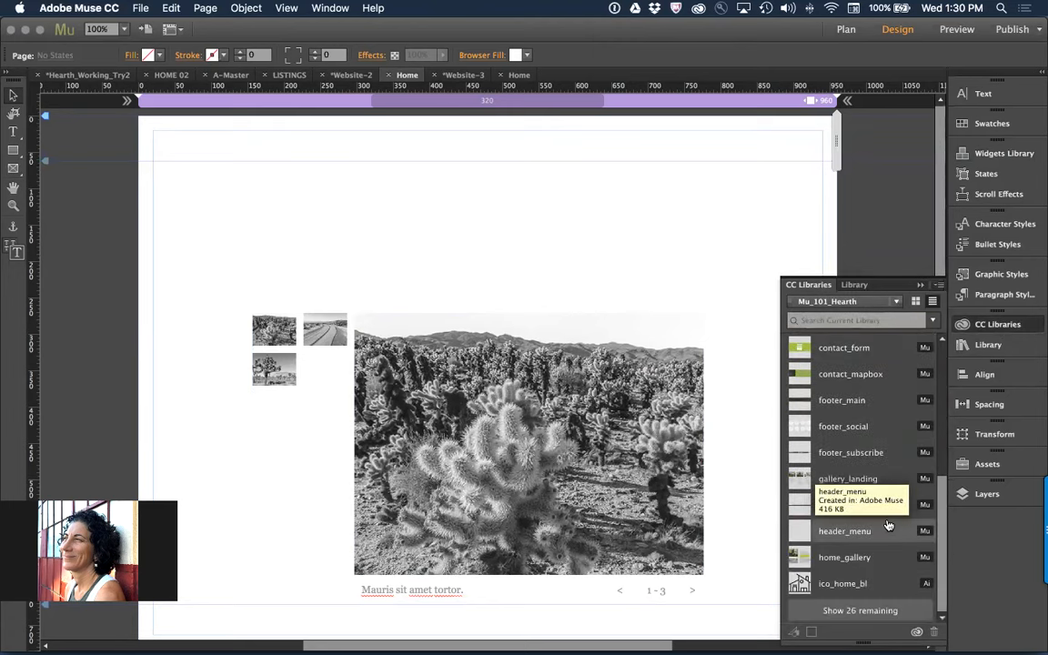
pyautogui.scroll(-8, 855, 605)
pyautogui.click(853, 609)
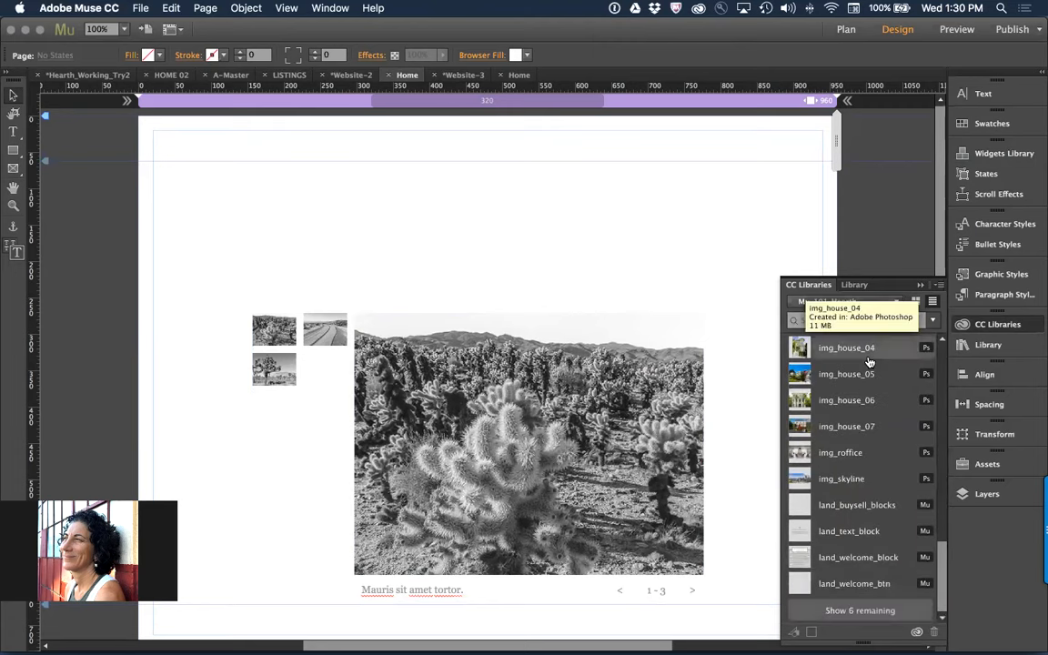
pyautogui.click(882, 616)
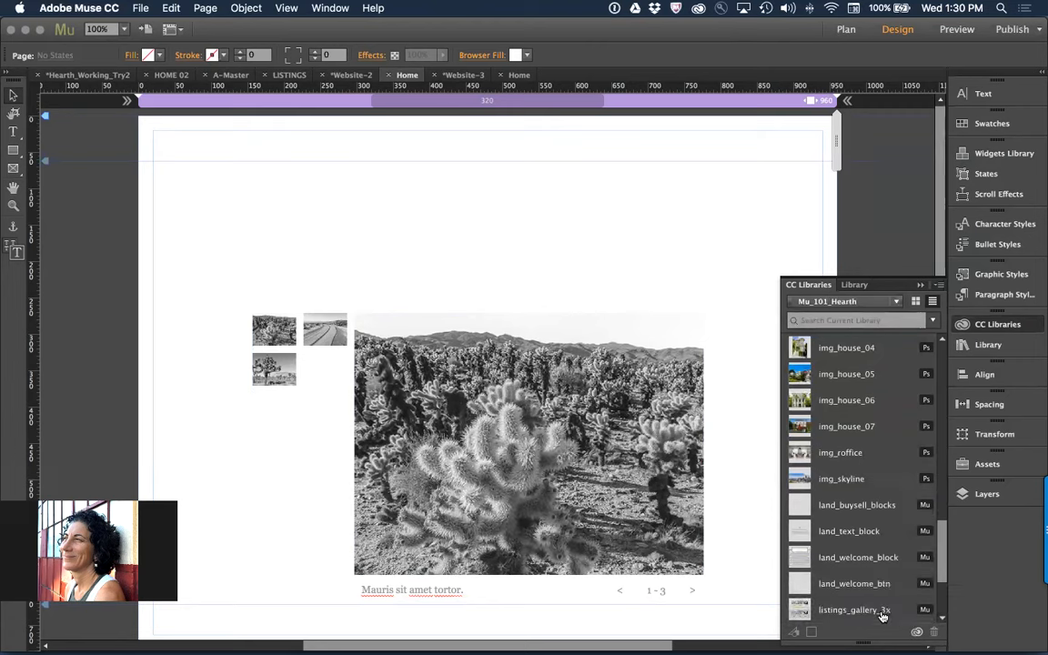
pyautogui.scroll(10, 860, 482)
pyautogui.scroll(-12, 854, 475)
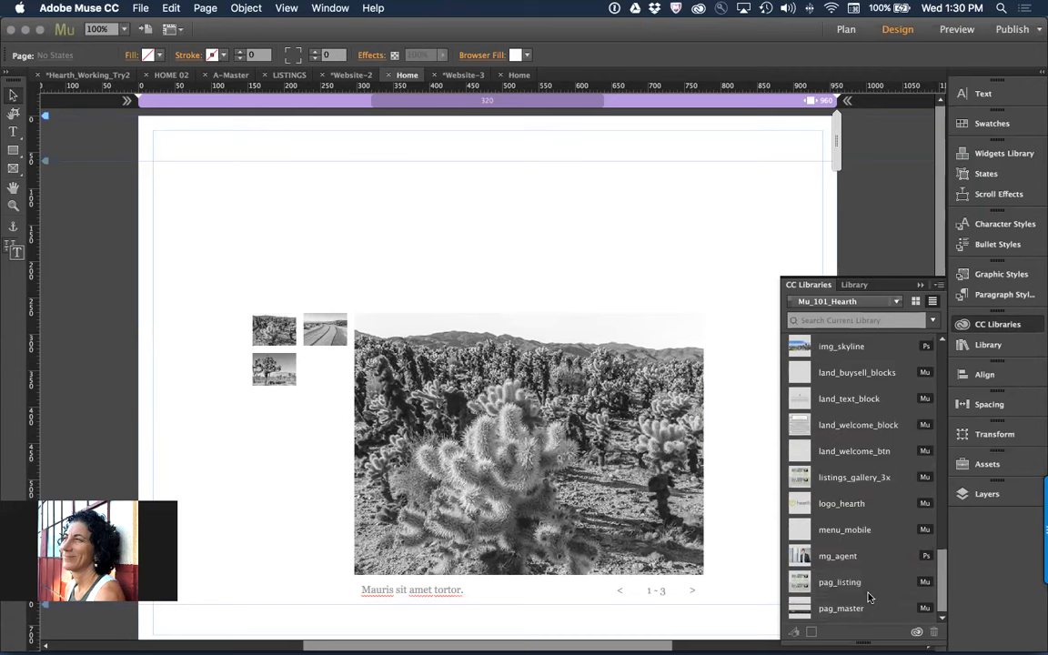
pyautogui.scroll(12, 868, 545)
# Search the Mu_101_Hearth library for "img" and add img_buyers, img_ggbridge and img_house_03 to the slideshow
pyautogui.click(863, 320)
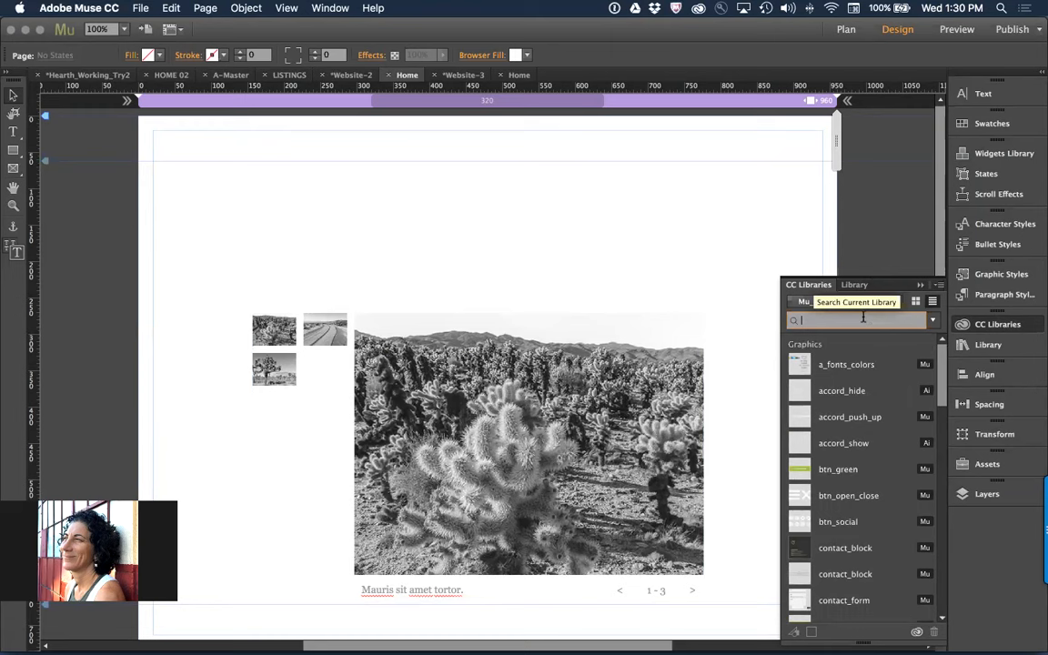
pyautogui.write('img')
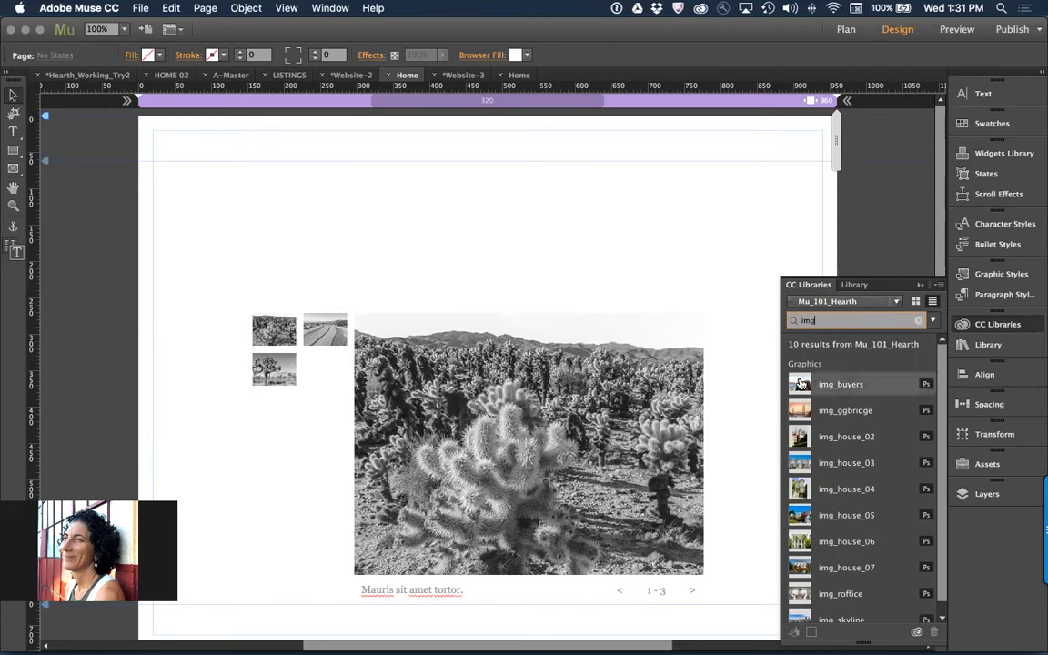
pyautogui.moveTo(800, 384); pyautogui.dragTo(446, 363)
pyautogui.moveTo(800, 410); pyautogui.dragTo(452, 397)
pyautogui.moveTo(799, 462); pyautogui.dragTo(410, 397)
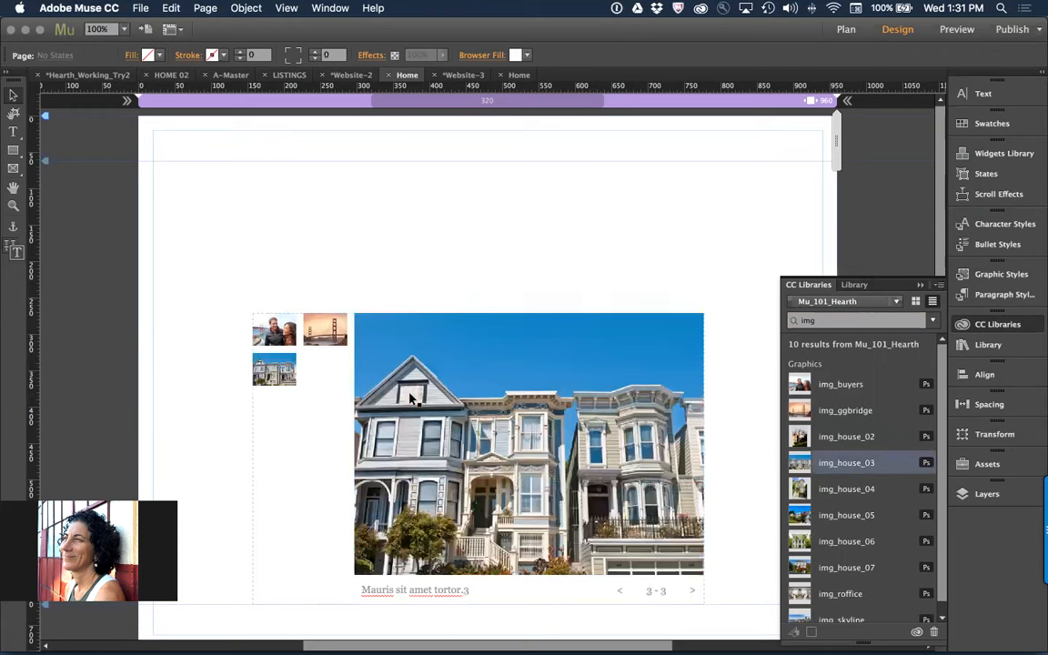
# Open the placement and editing options for the img_house_04 library graphic
pyautogui.rightClick(797, 478)
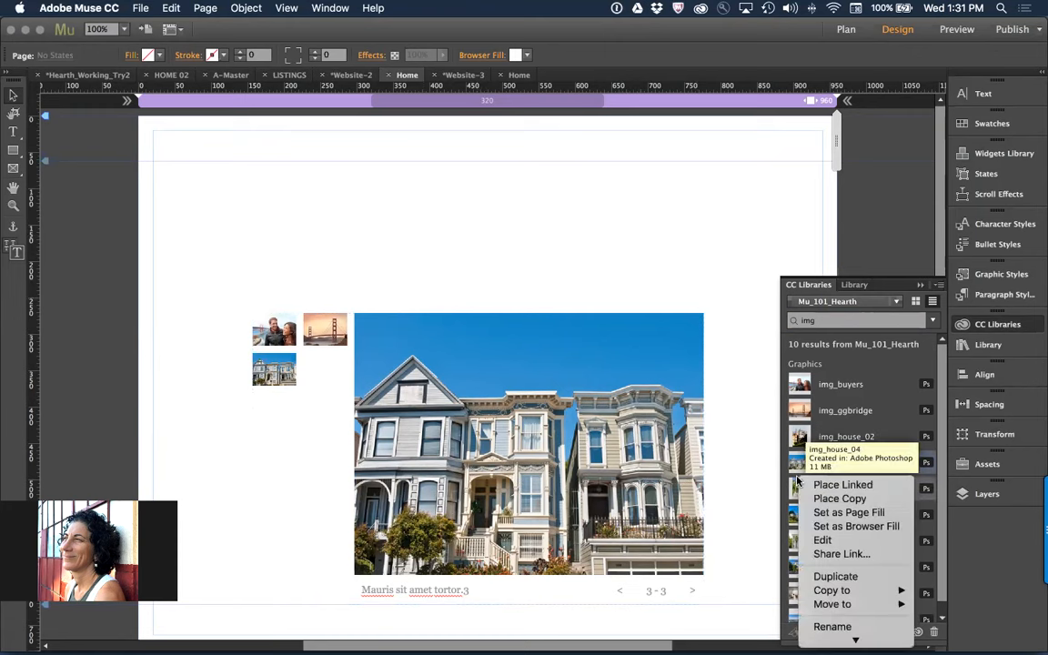
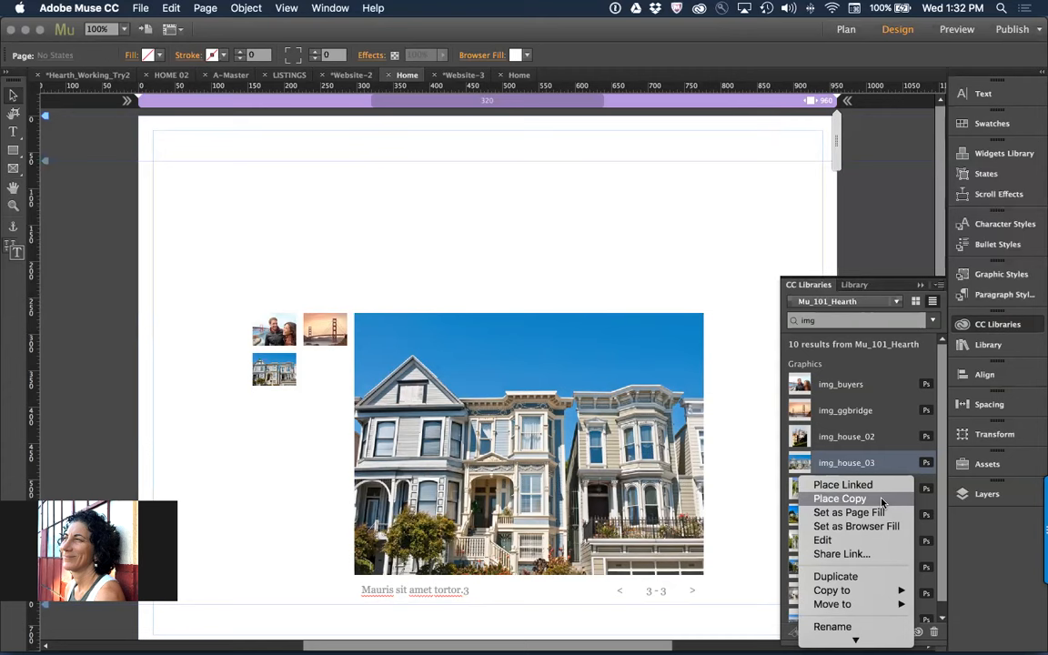
# Place the img_house_04 library graphic as a linked image in the slideshow
pyautogui.click(855, 485)
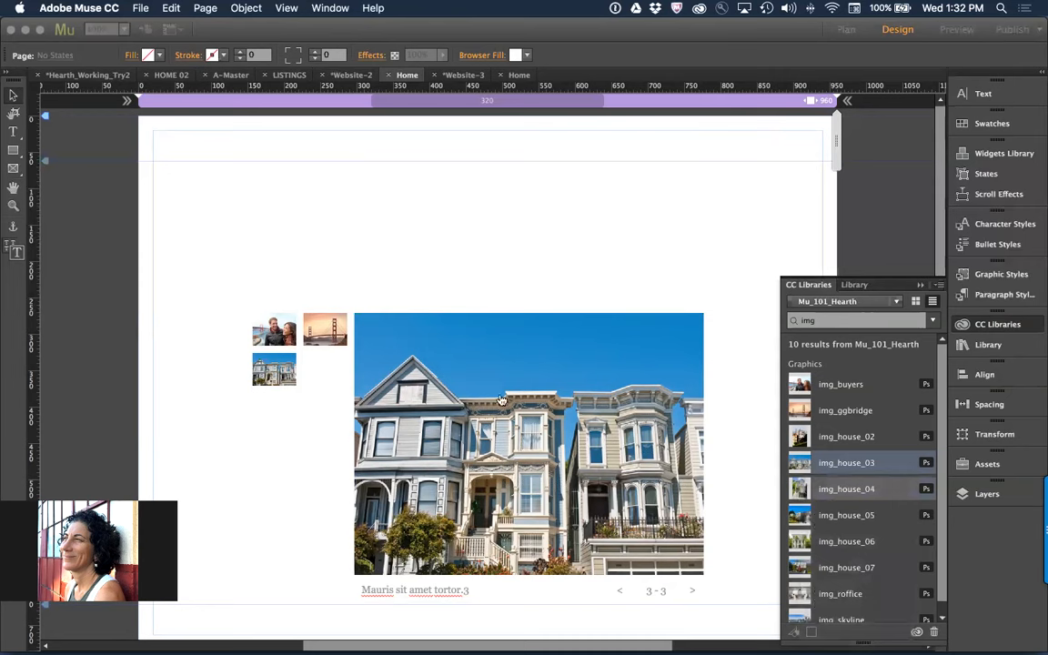
pyautogui.click(442, 358)
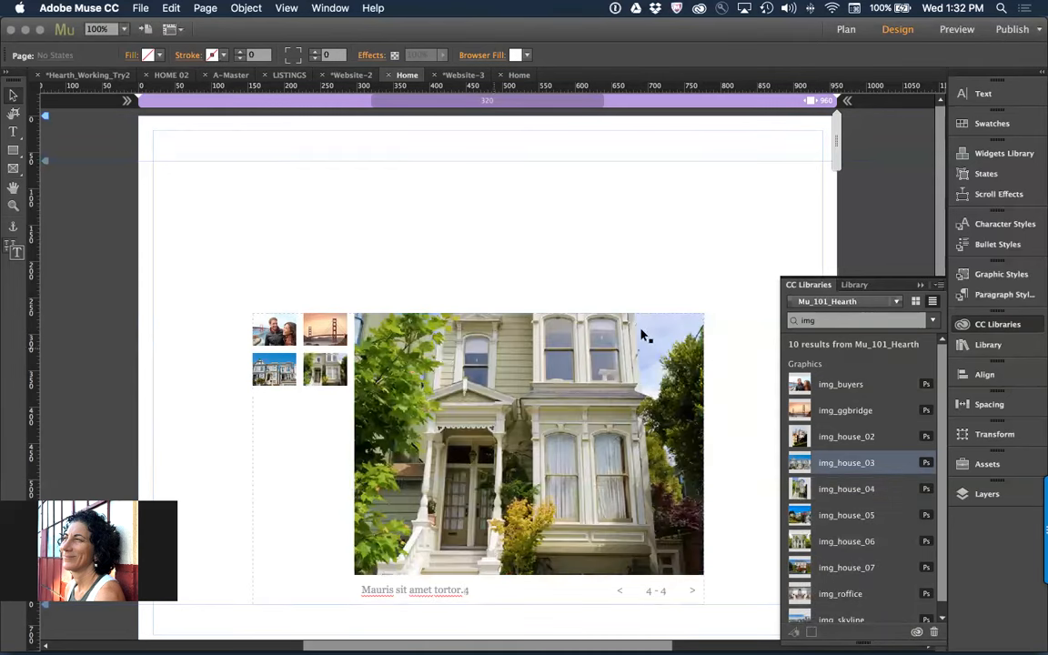
# Search the Mu_101_Hearth library for "ico" and place ico_house_gn as a linked graphic in the slideshow
pyautogui.doubleClick(813, 325)
pyautogui.write('ico')
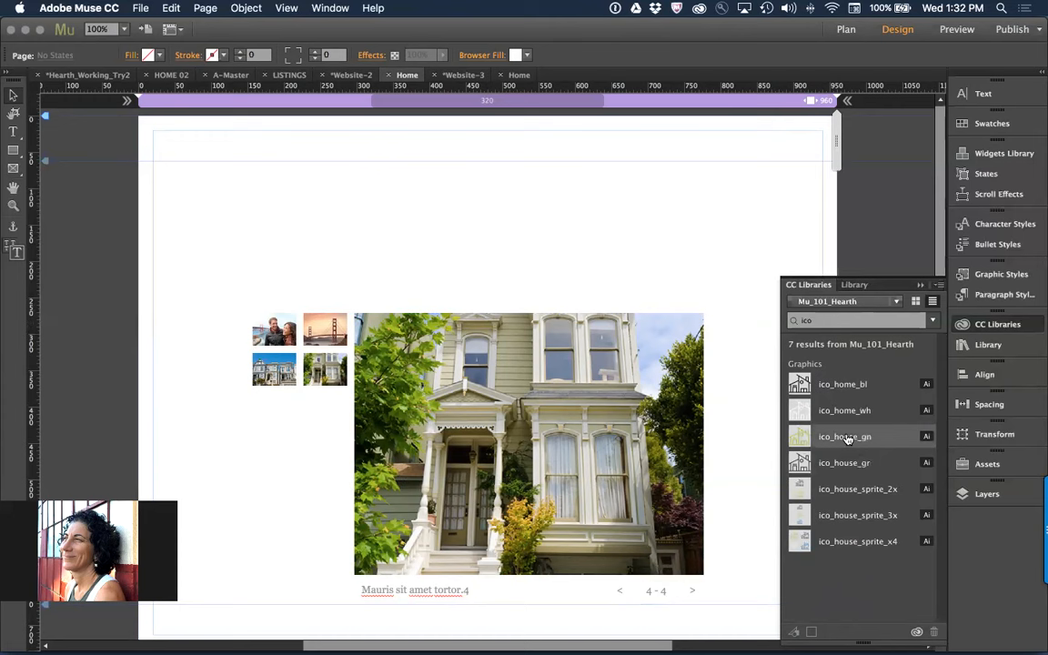
pyautogui.moveTo(844, 438); pyautogui.dragTo(613, 235)
pyautogui.rightClick(804, 433)
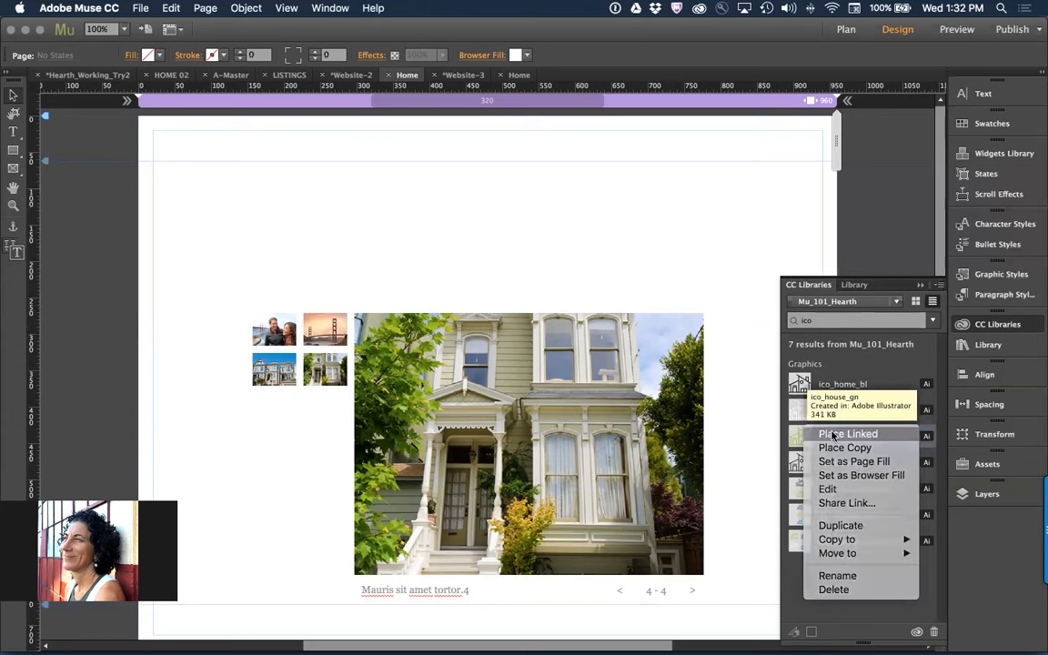
pyautogui.click(833, 435)
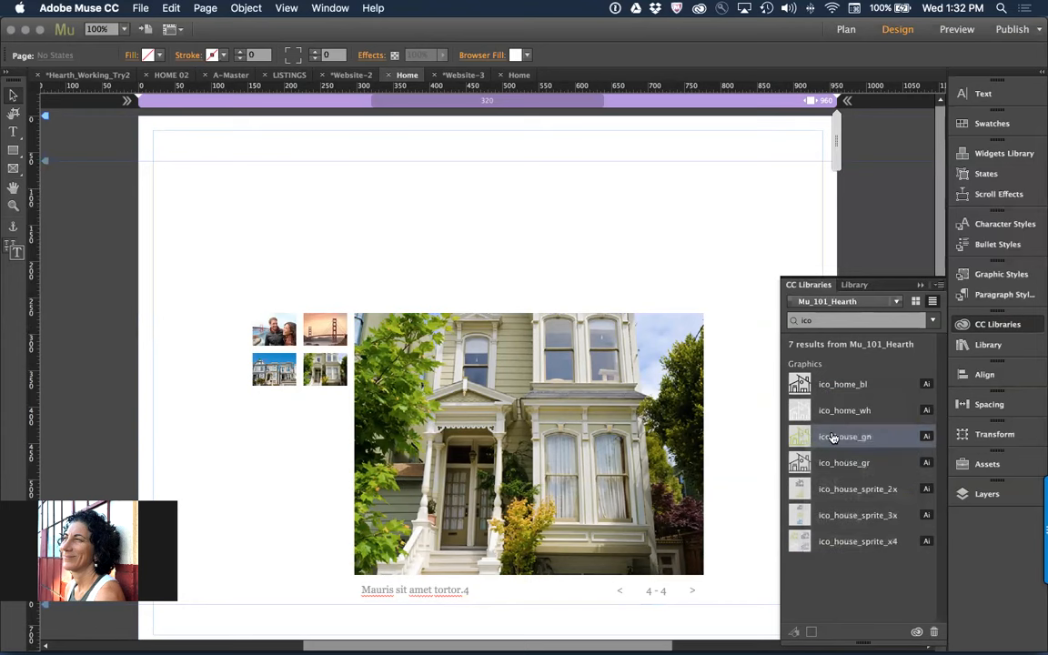
pyautogui.click(419, 367)
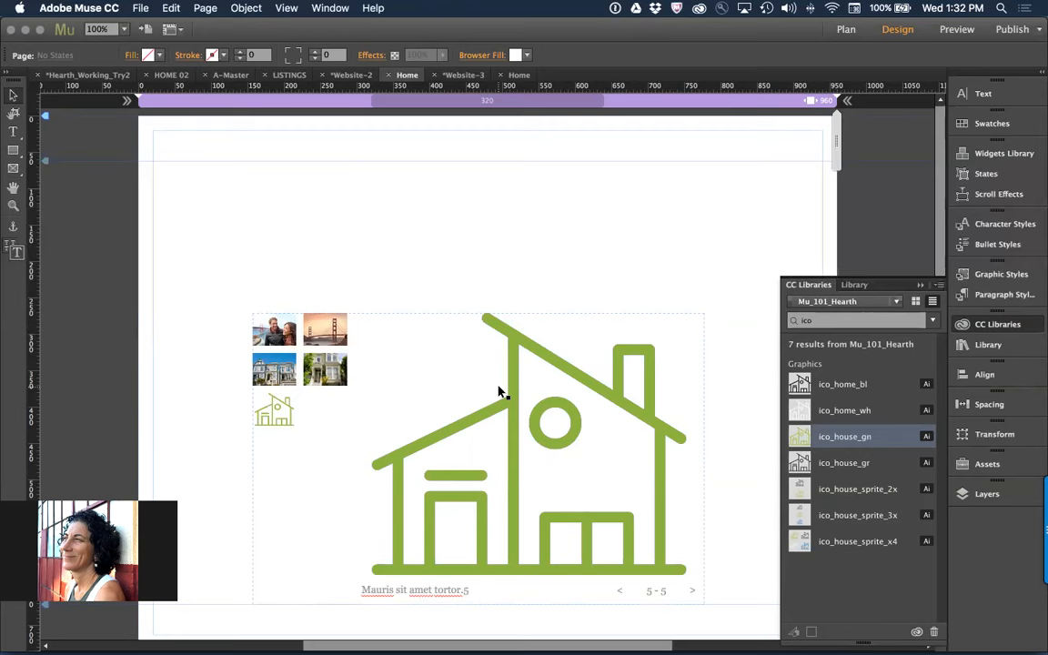
# Switch to Illustrator, search the Mu_101_Hearth library for "ico" and duplicate the ico_house_gn graphic
pyautogui.press('super+Tab')
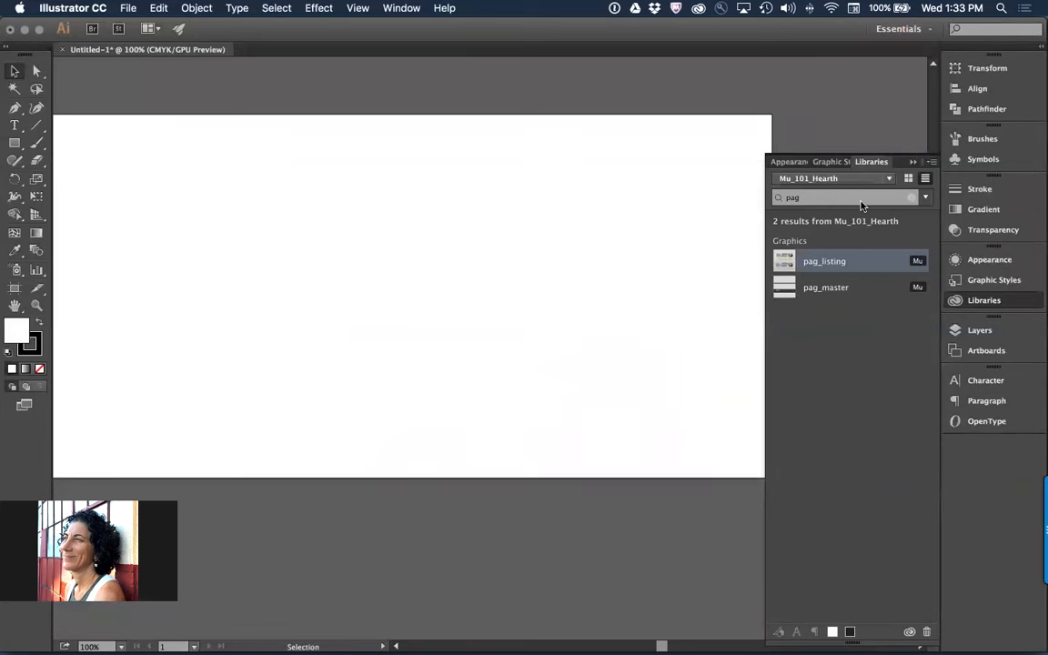
pyautogui.write('ico')
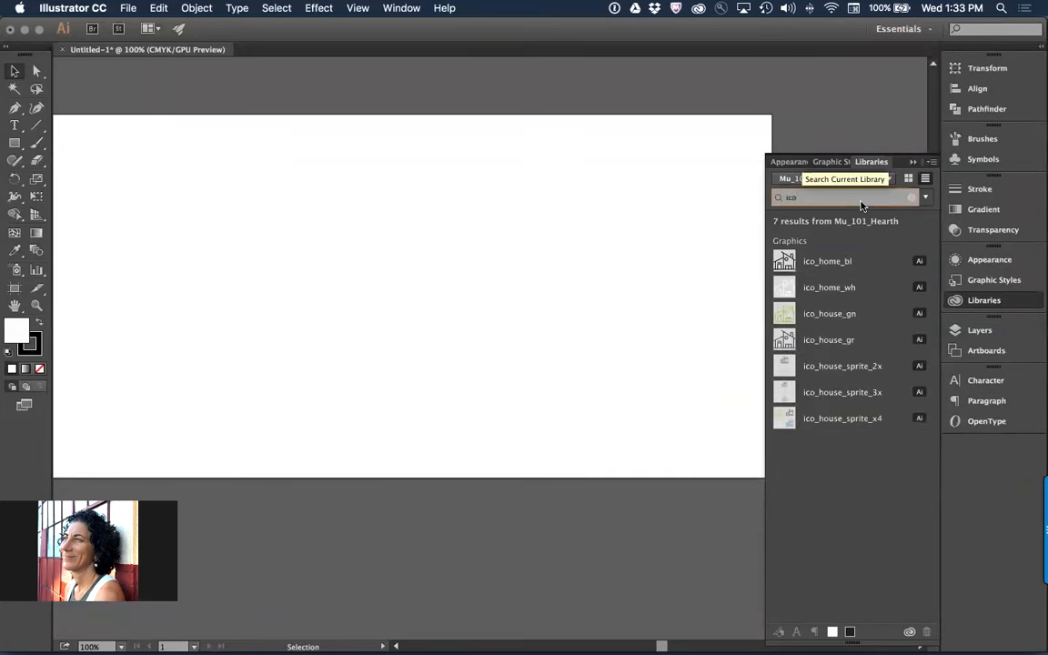
pyautogui.rightClick(827, 317)
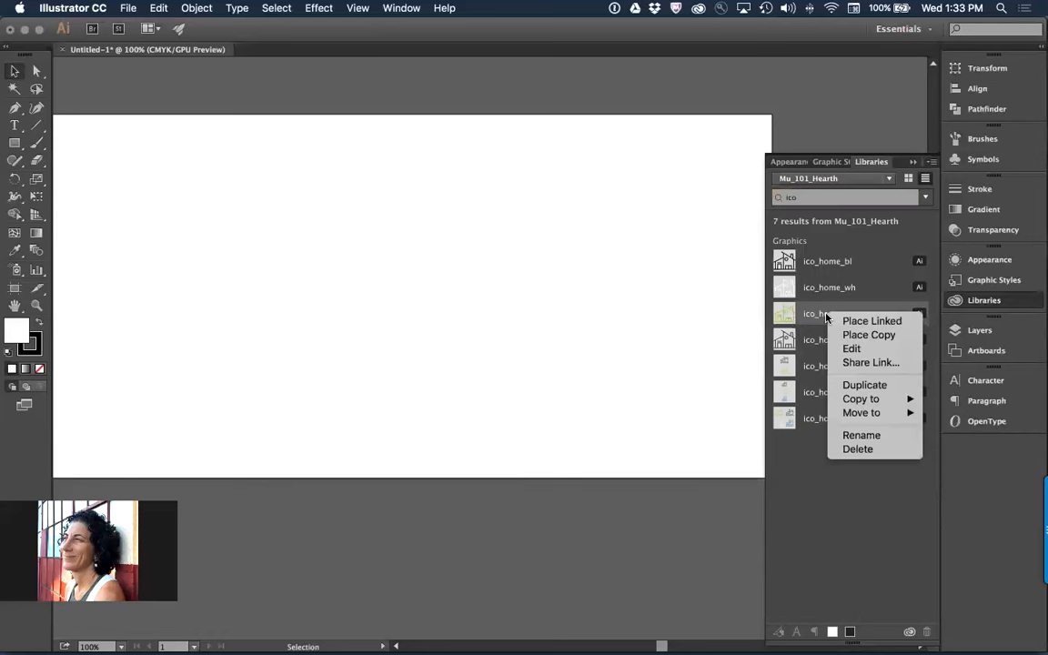
pyautogui.click(862, 384)
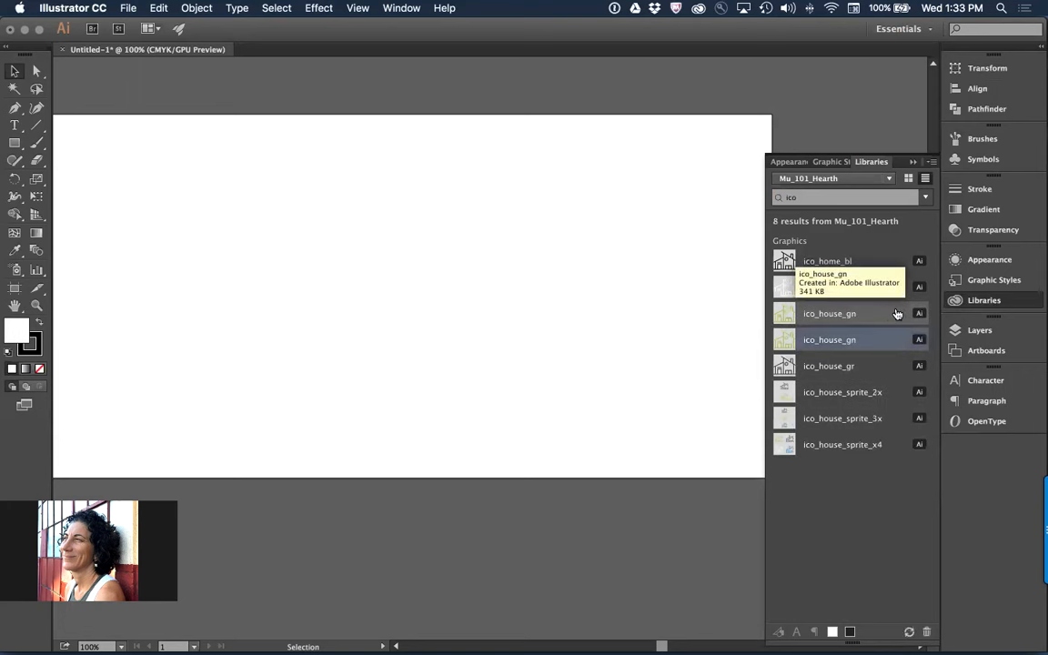
# Rename the duplicated green house icon in the library as ico_house_gn_v2
pyautogui.click(846, 320)
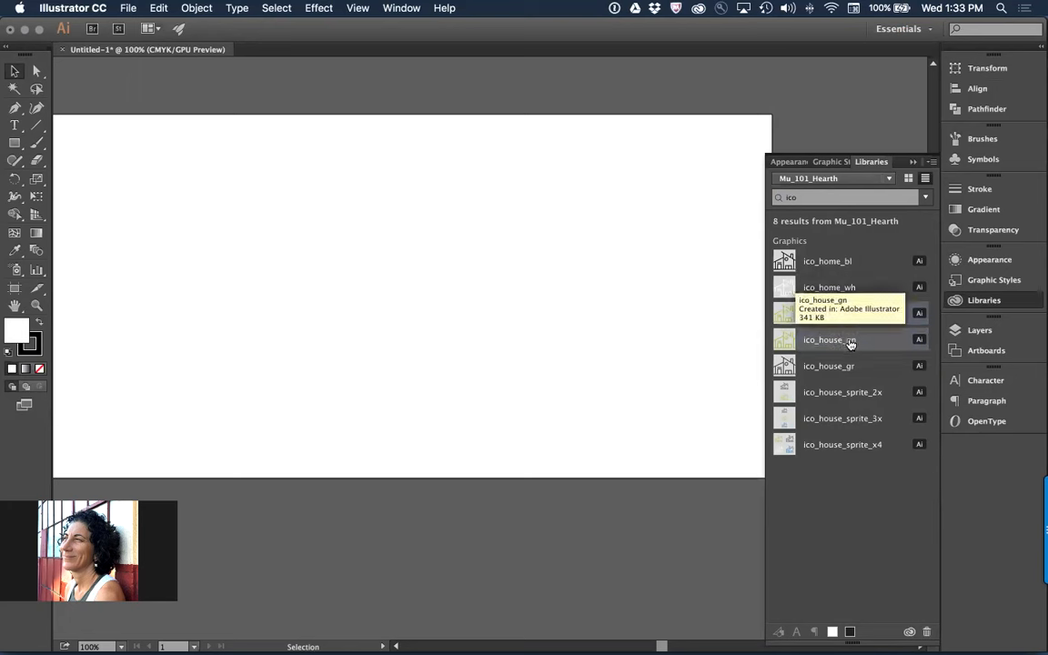
pyautogui.doubleClick(850, 341)
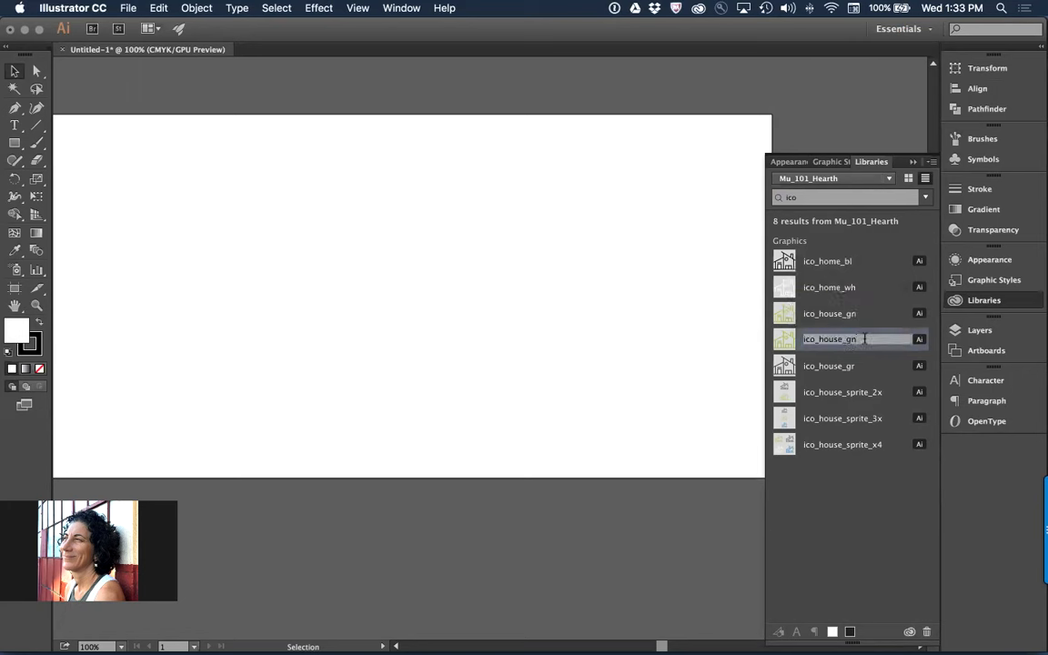
pyautogui.write('_v2')
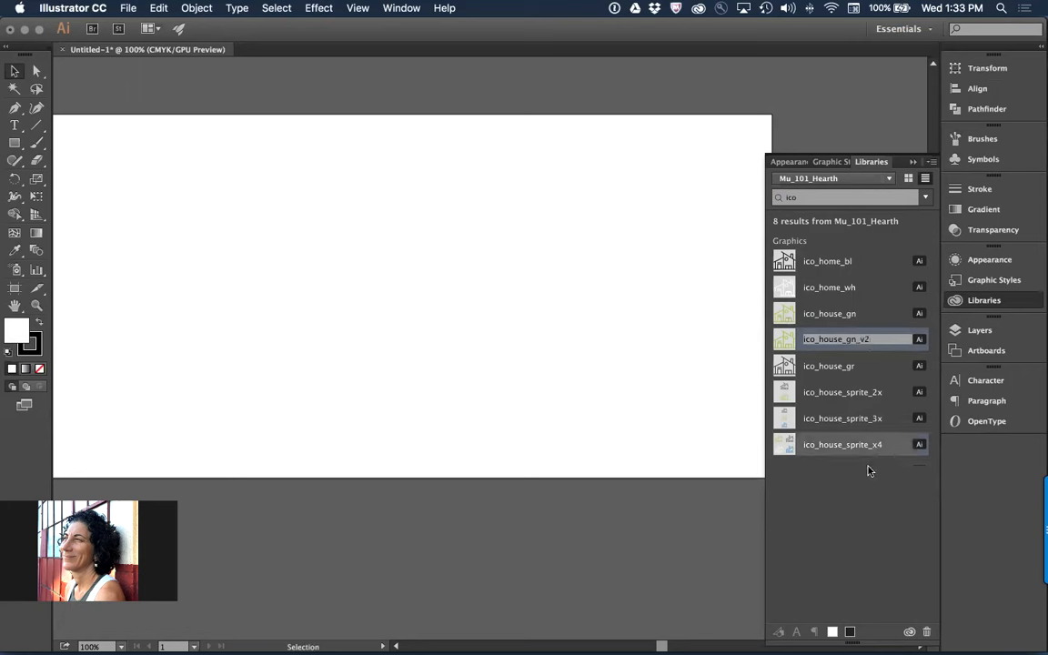
pyautogui.click(876, 524)
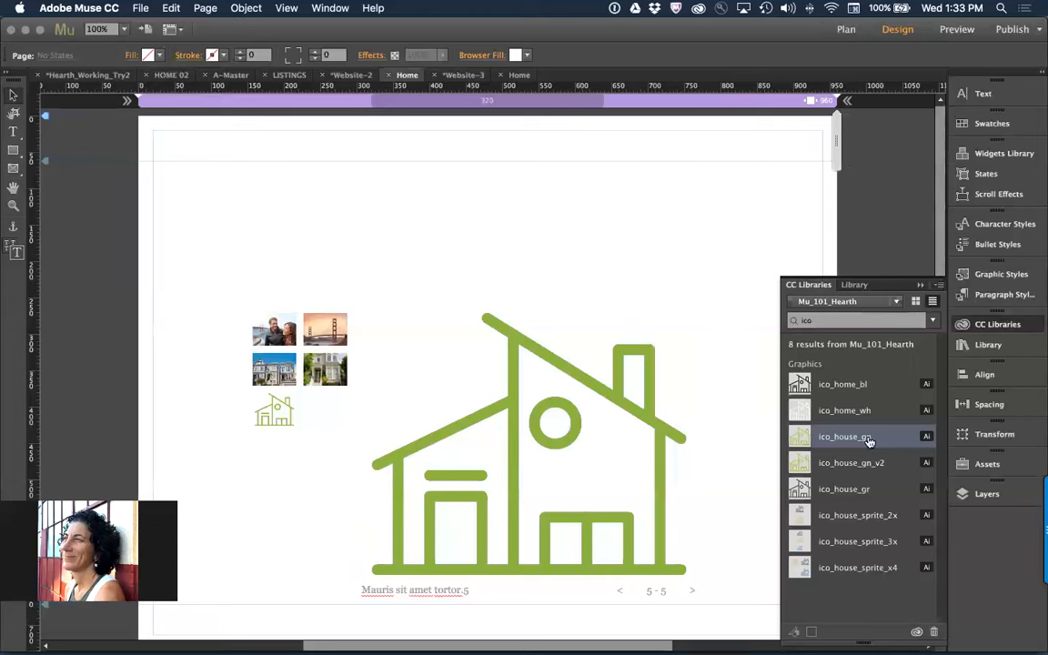
# Back in Muse, delete the green house icon from the slideshow and place ico_house_gn there again as a linked graphic
pyautogui.click(566, 411)
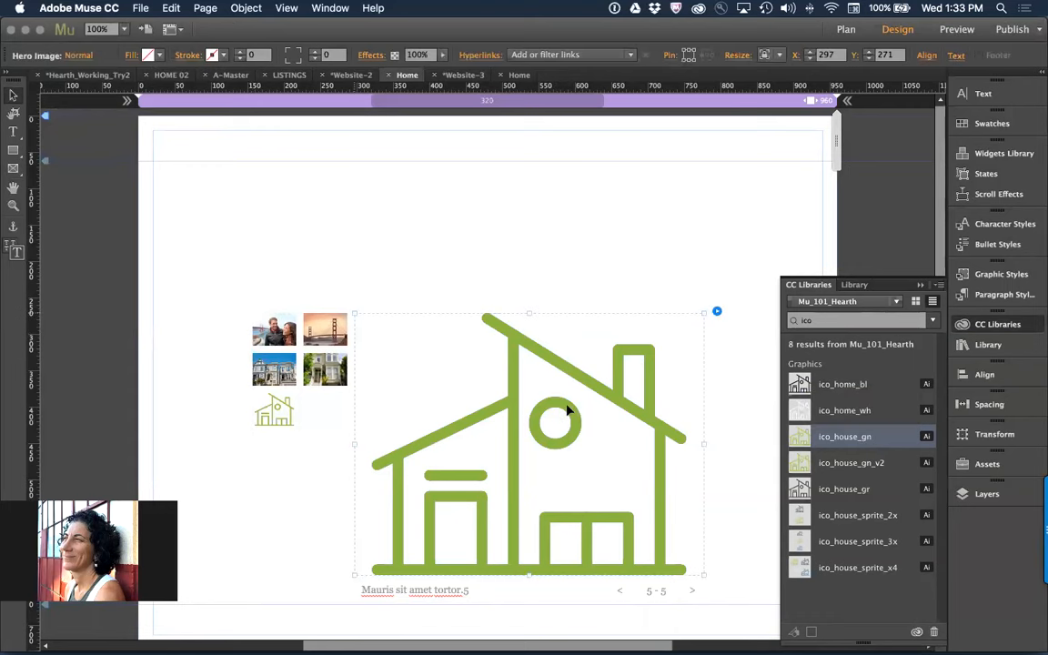
pyautogui.press('Delete')
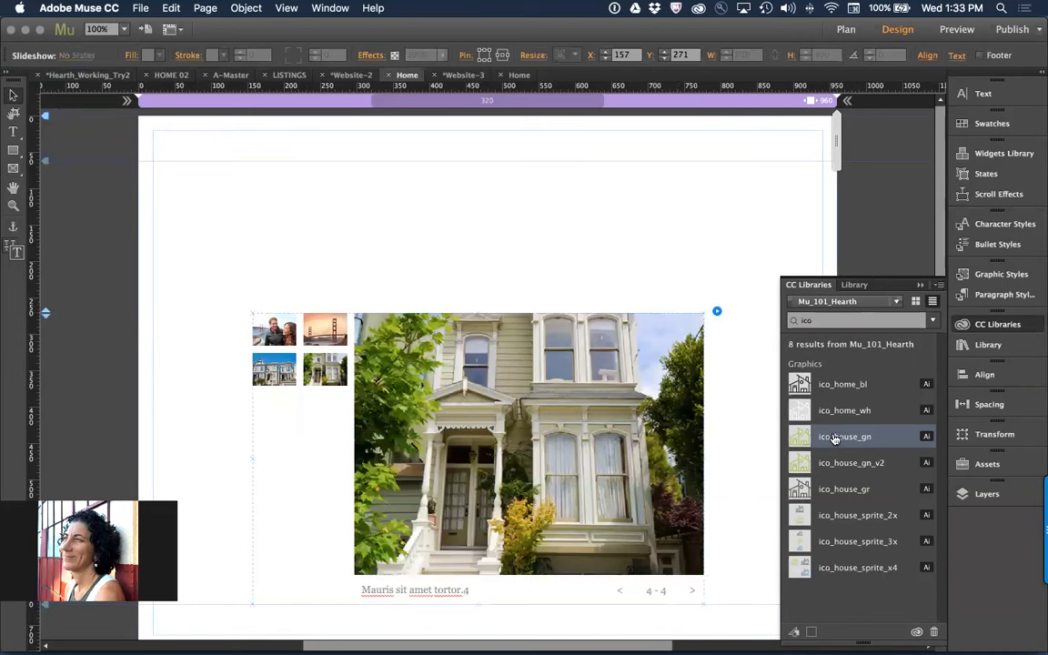
pyautogui.moveTo(815, 433); pyautogui.dragTo(800, 435)
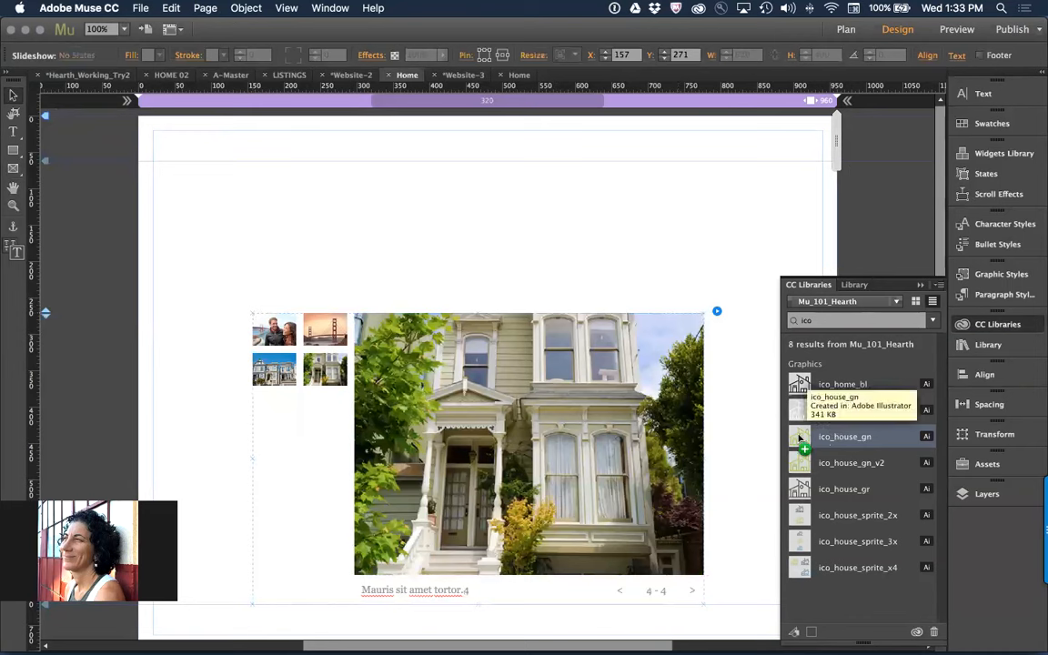
pyautogui.rightClick(853, 437)
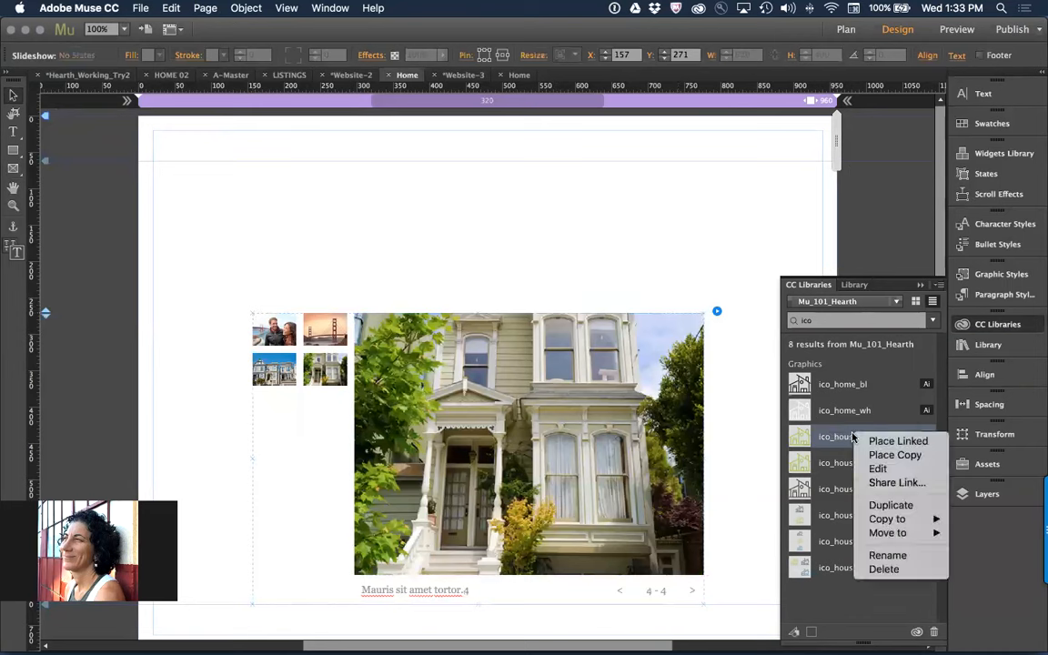
pyautogui.click(875, 440)
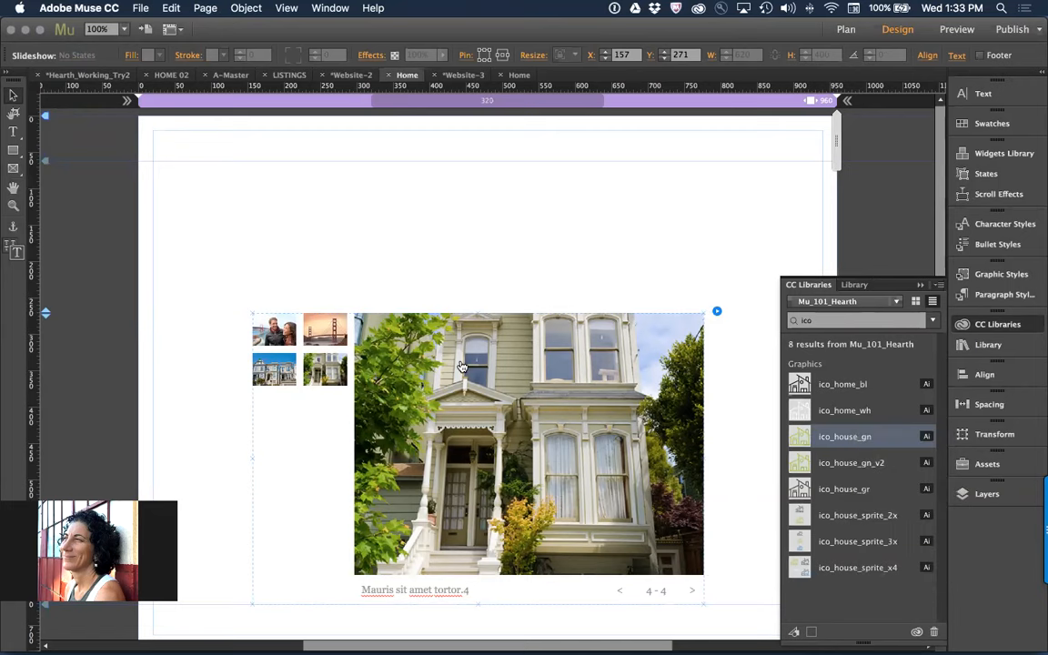
pyautogui.click(416, 342)
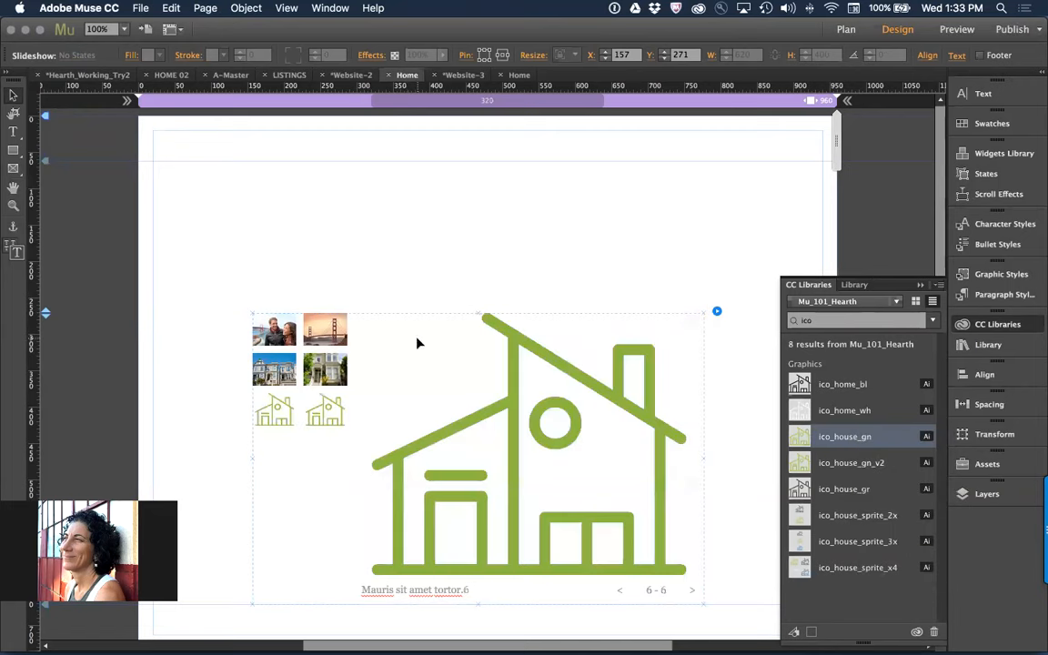
pyautogui.rightClick(533, 351)
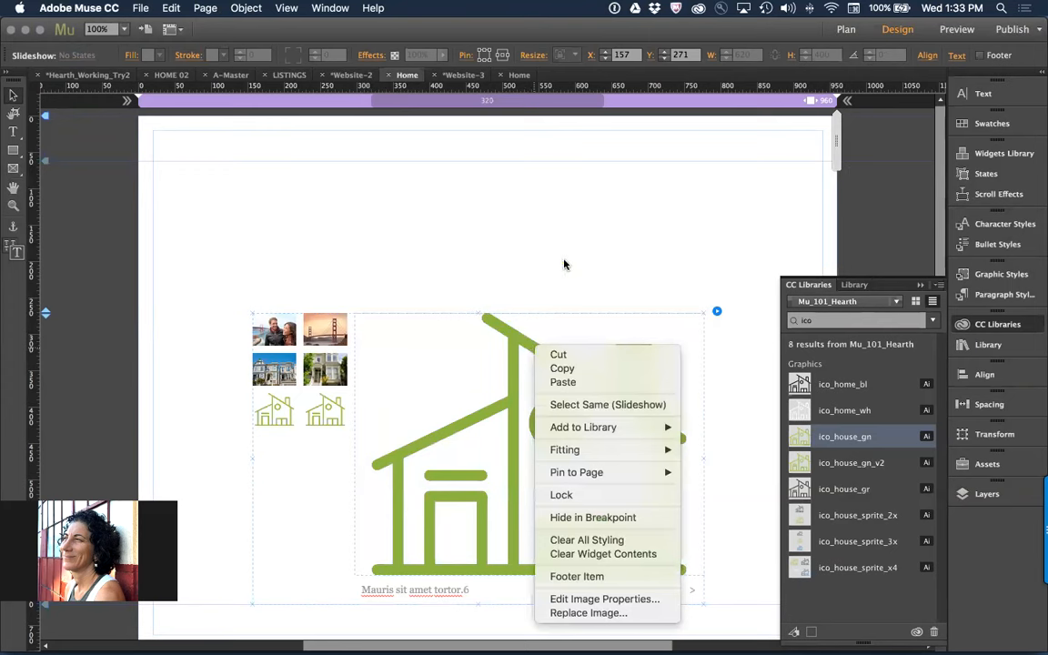
pyautogui.click(507, 232)
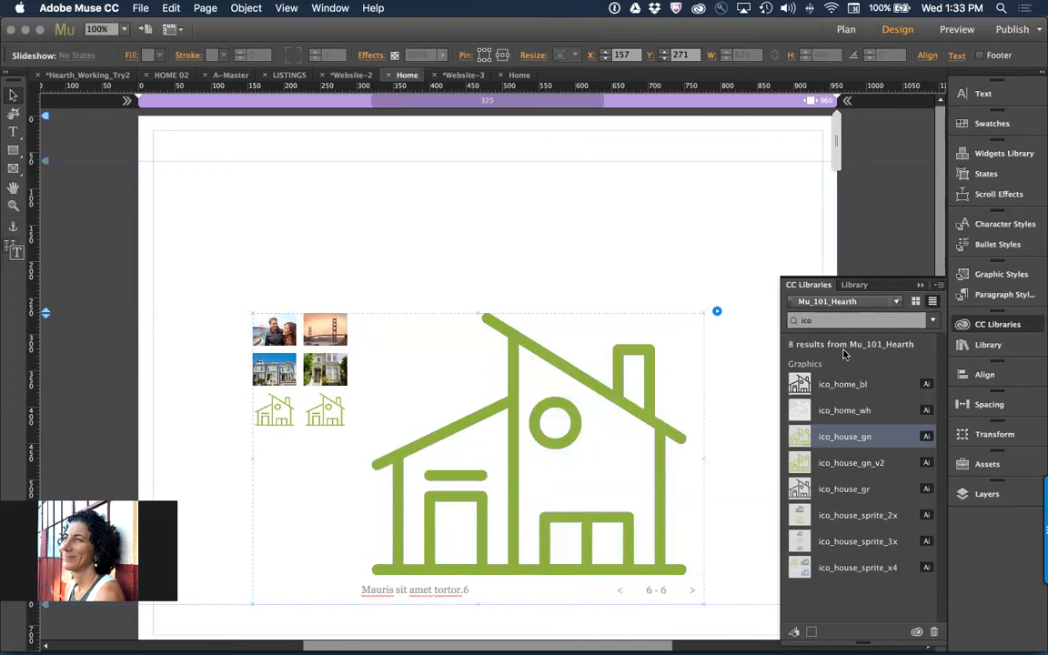
pyautogui.rightClick(833, 440)
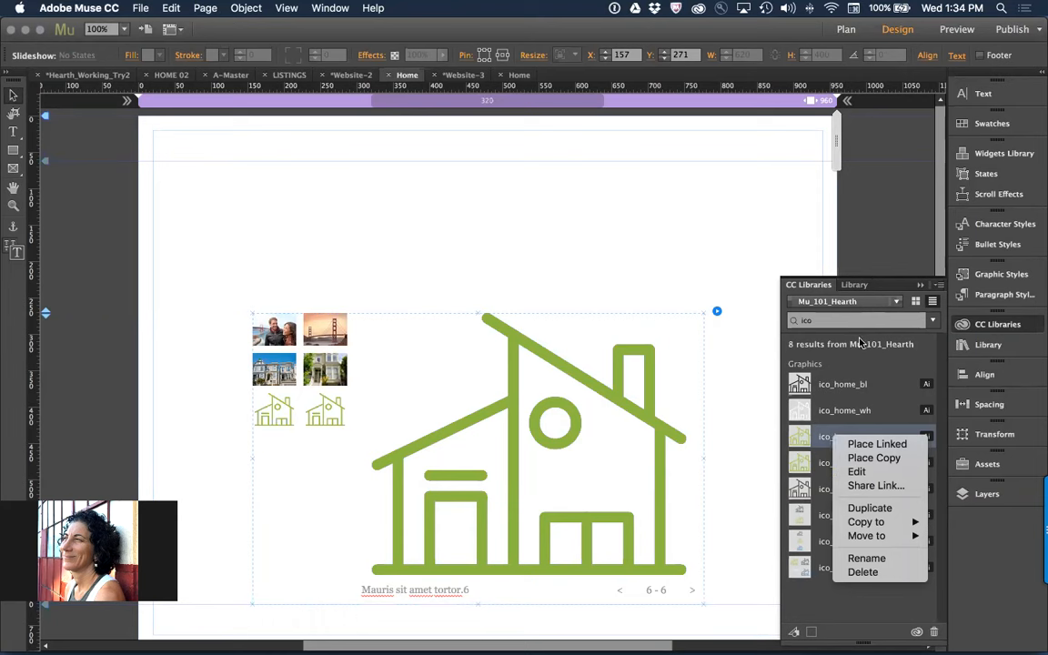
pyautogui.click(673, 267)
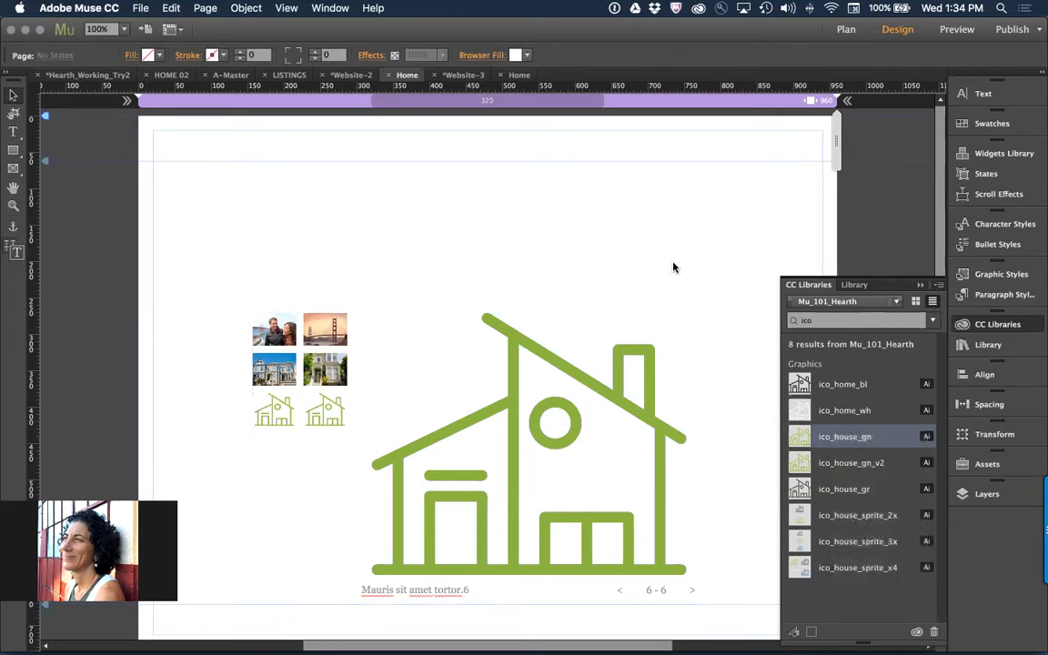
# Open the original ico_house_gn library graphic for editing in Illustrator and change its chimney's stroke to dark green 405117
pyautogui.rightClick(859, 444)
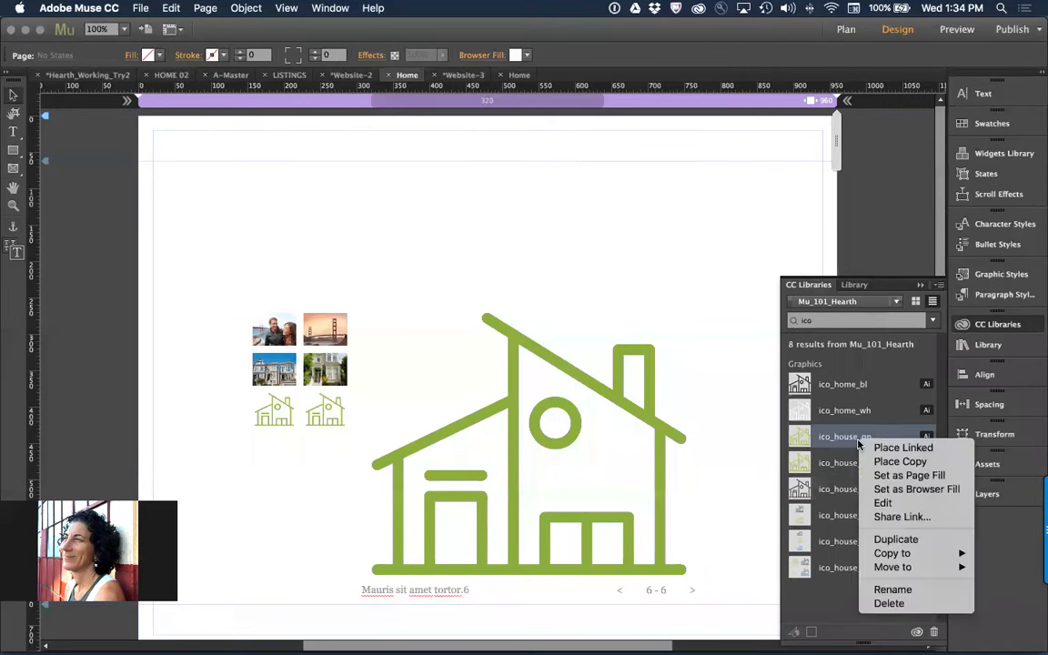
pyautogui.click(914, 506)
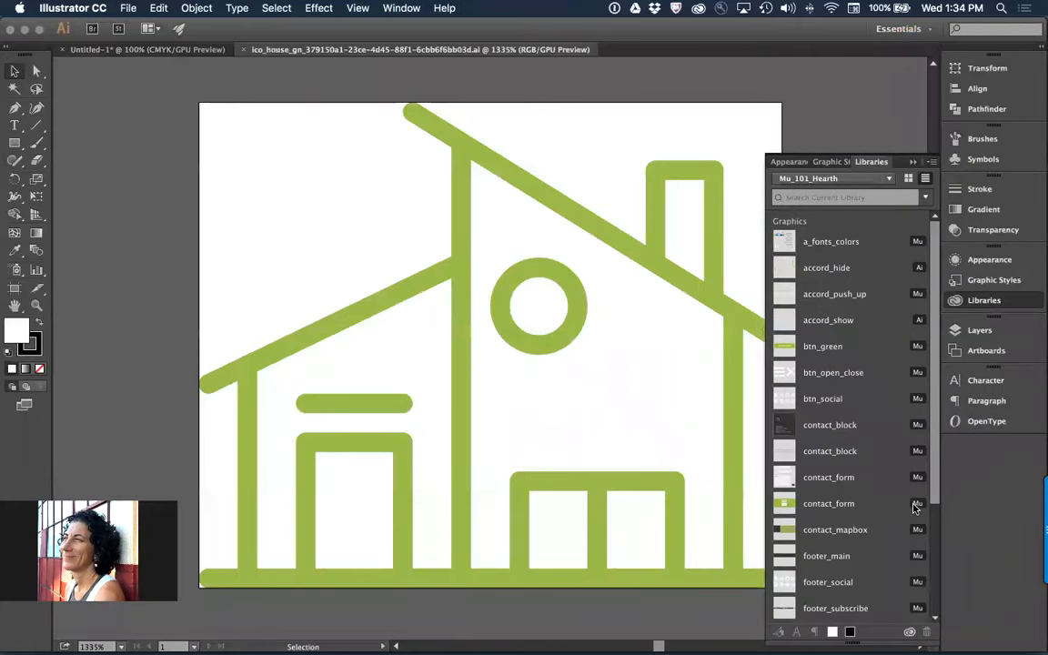
pyautogui.click(714, 241)
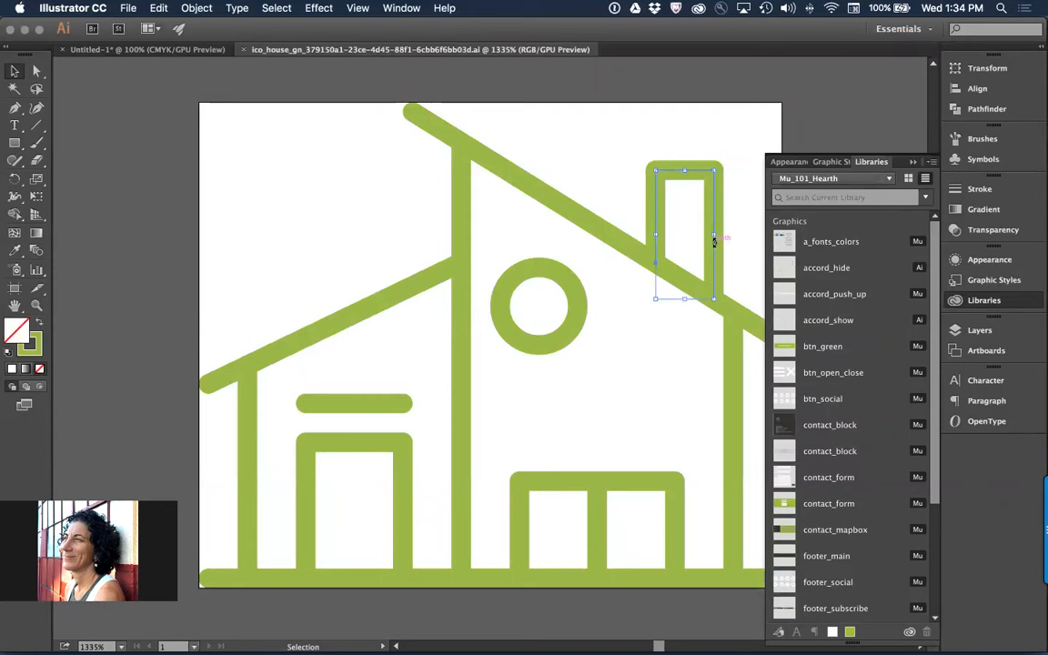
pyautogui.click(38, 358)
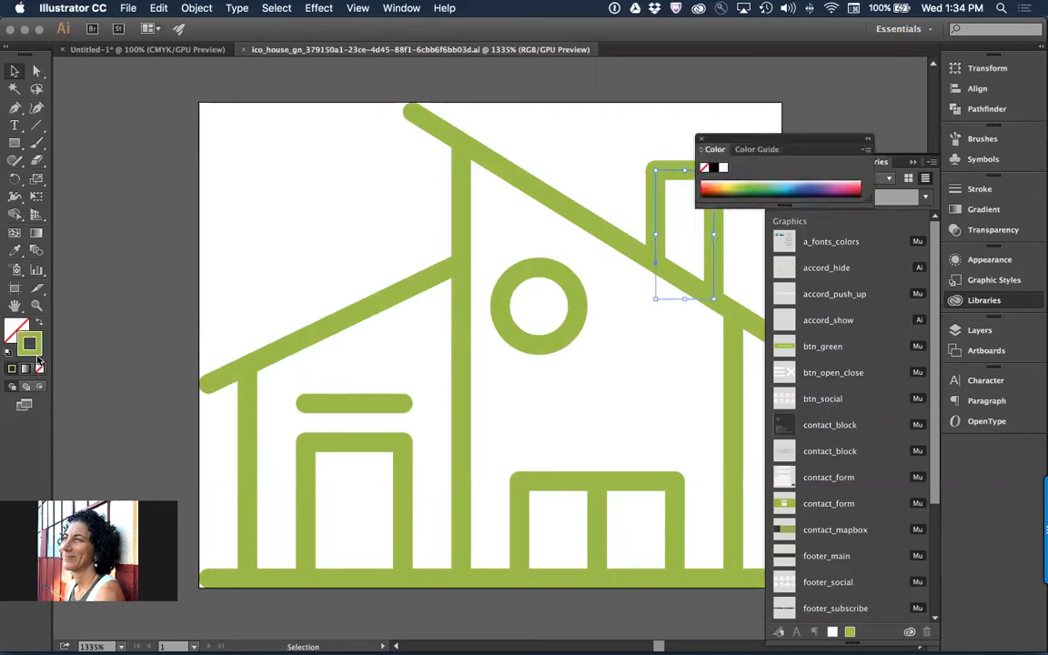
pyautogui.doubleClick(37, 358)
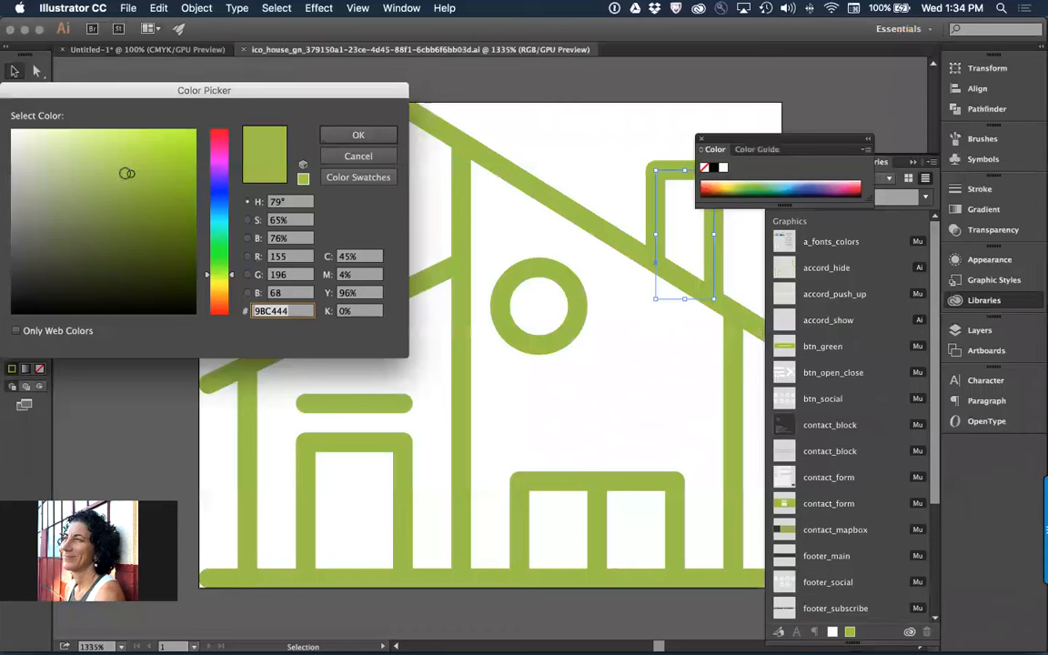
pyautogui.moveTo(128, 174); pyautogui.dragTo(144, 254)
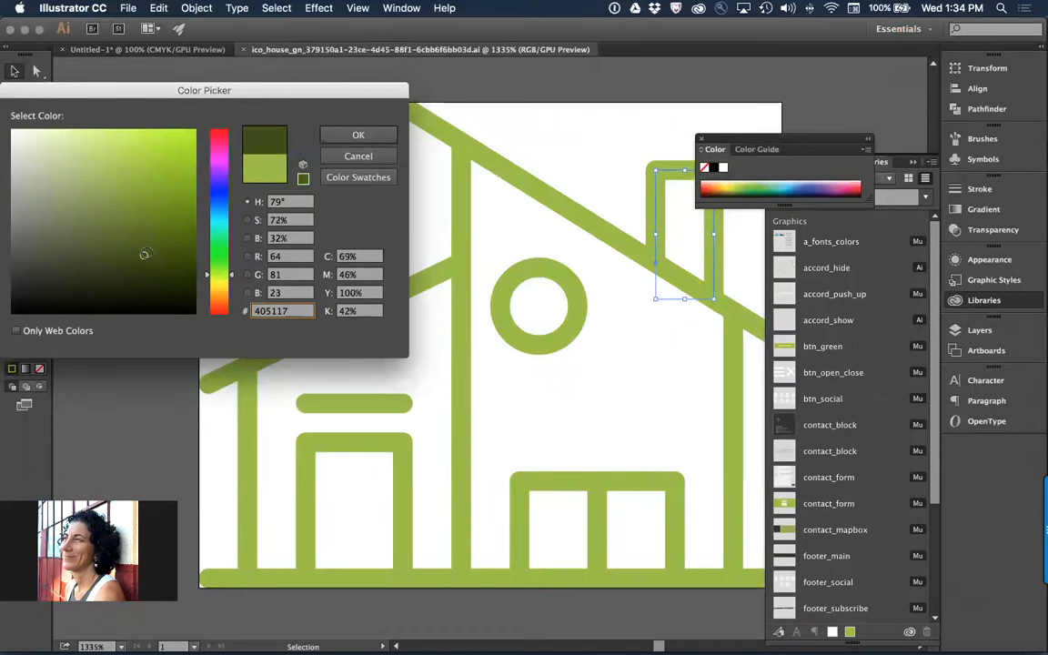
pyautogui.click(358, 135)
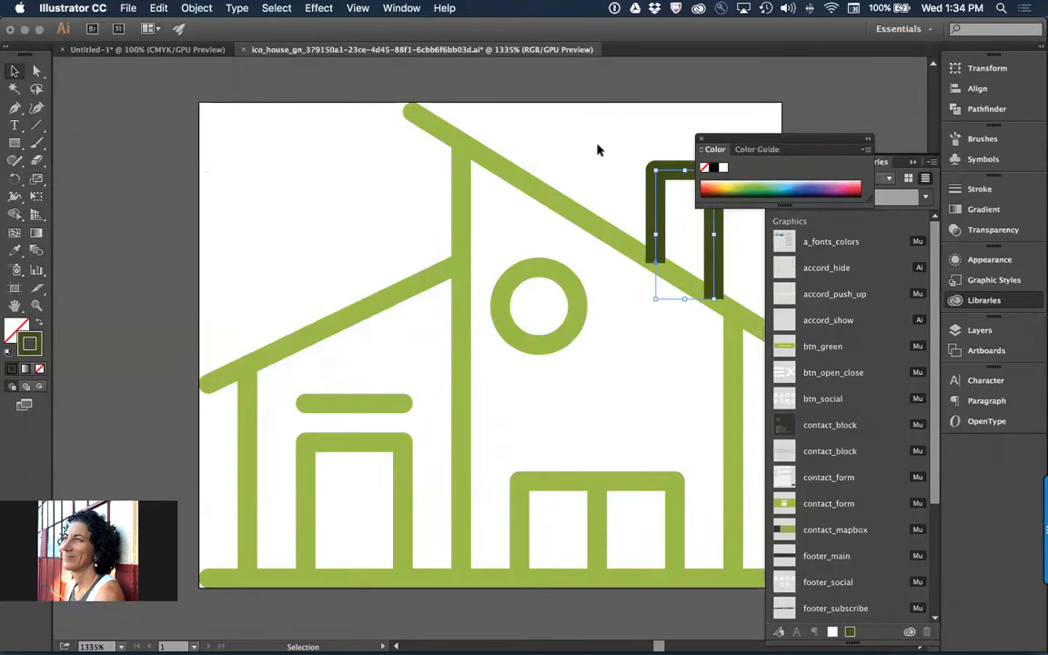
# Send the dark green chimney path to the back behind the roof line, and close the icon document with its changes saved
pyautogui.click(565, 207)
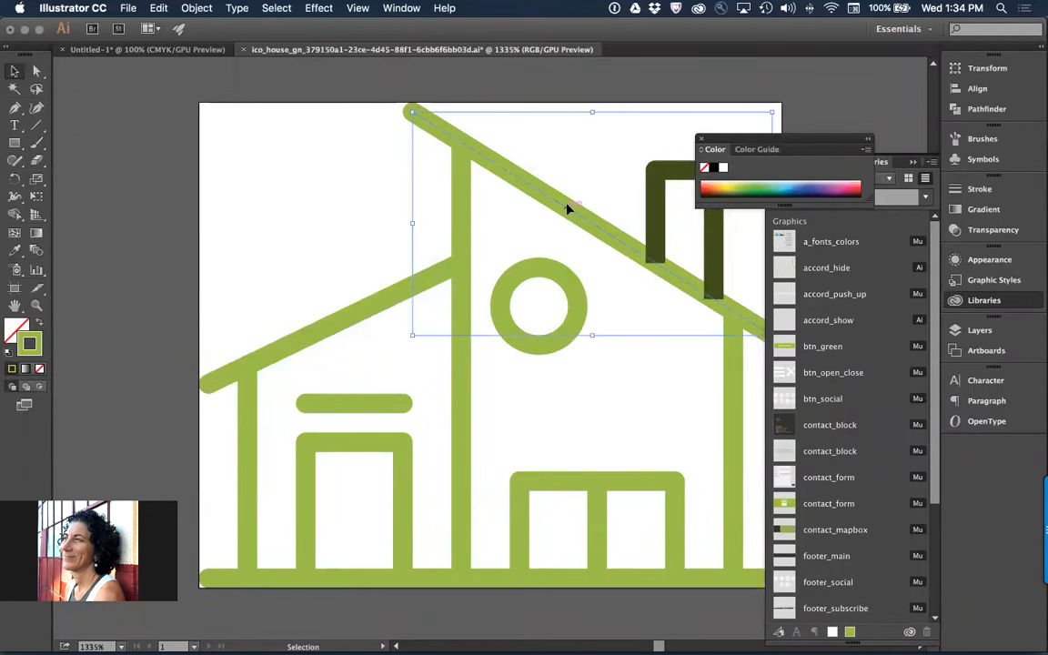
pyautogui.click(657, 199)
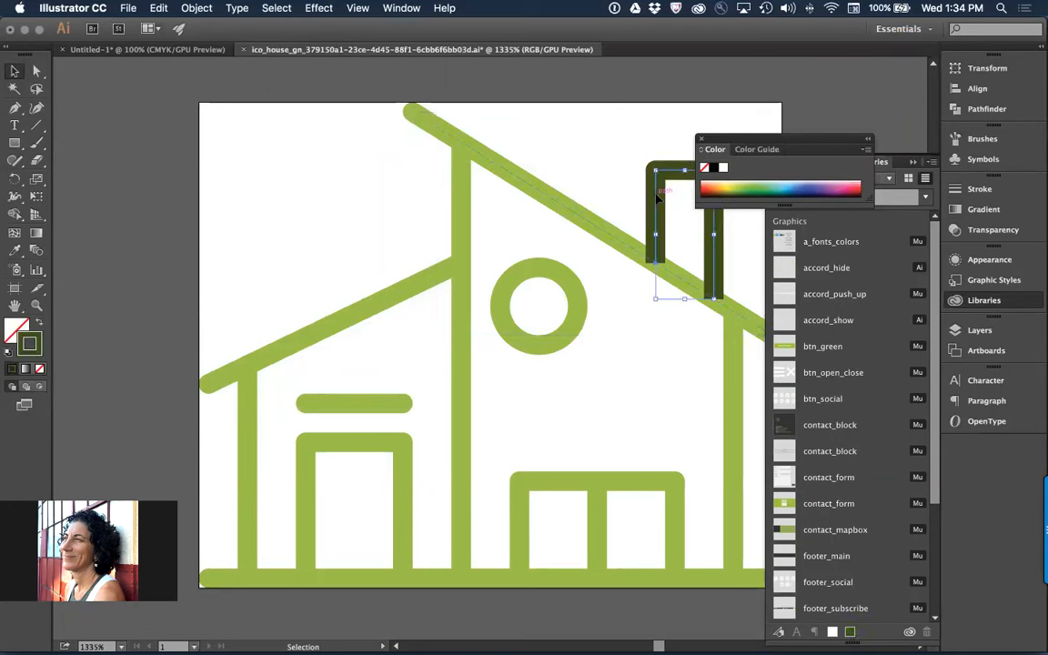
pyautogui.rightClick(659, 199)
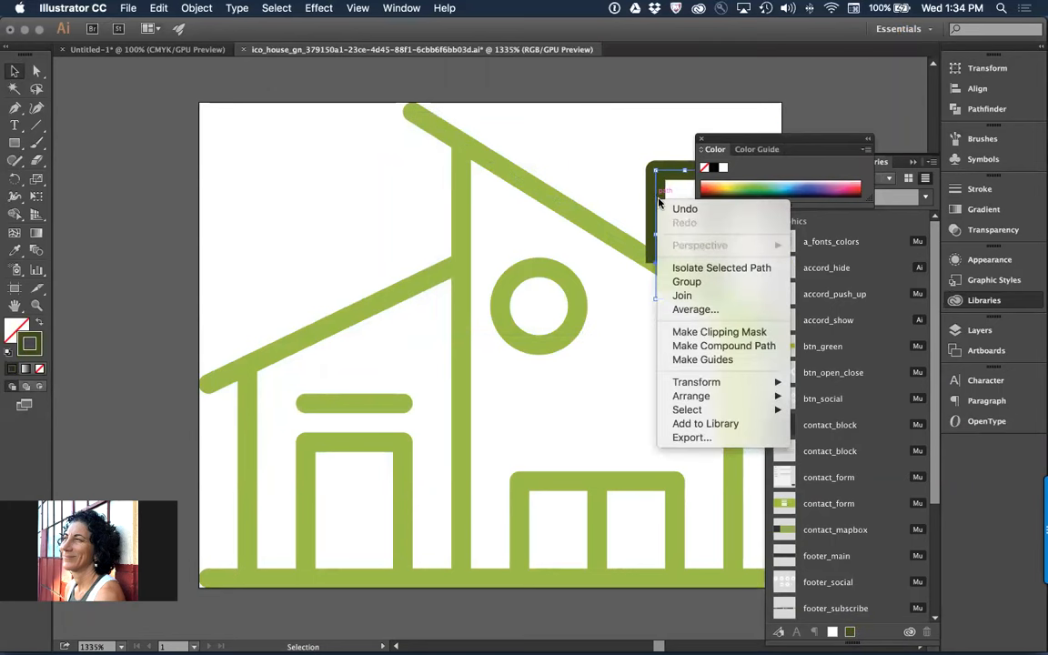
pyautogui.moveTo(701, 396)
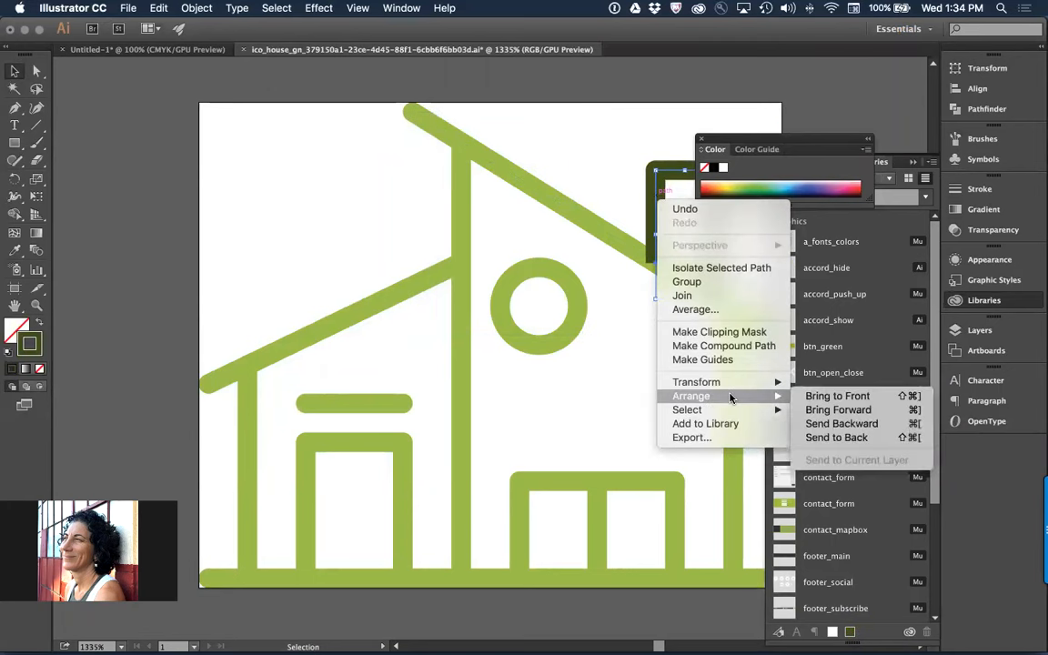
pyautogui.click(878, 437)
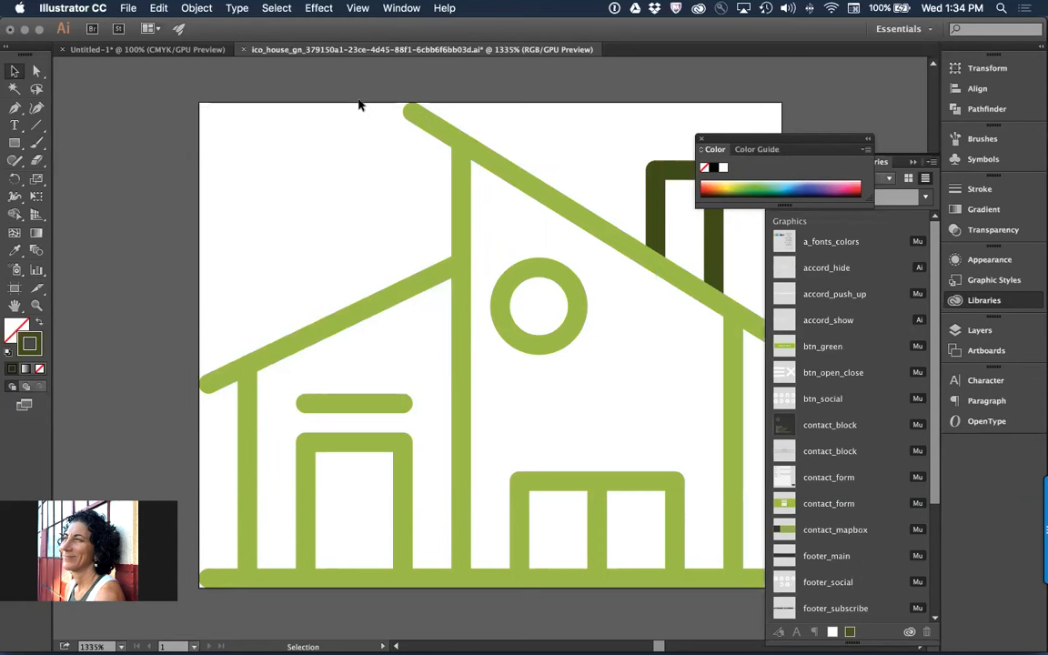
pyautogui.click(244, 51)
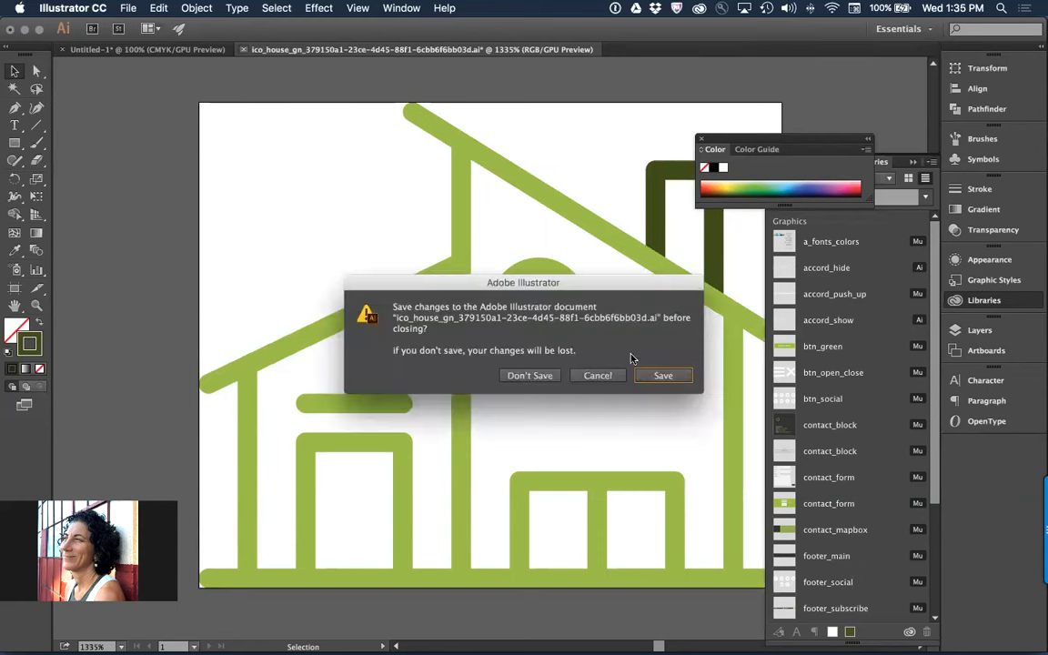
pyautogui.click(655, 377)
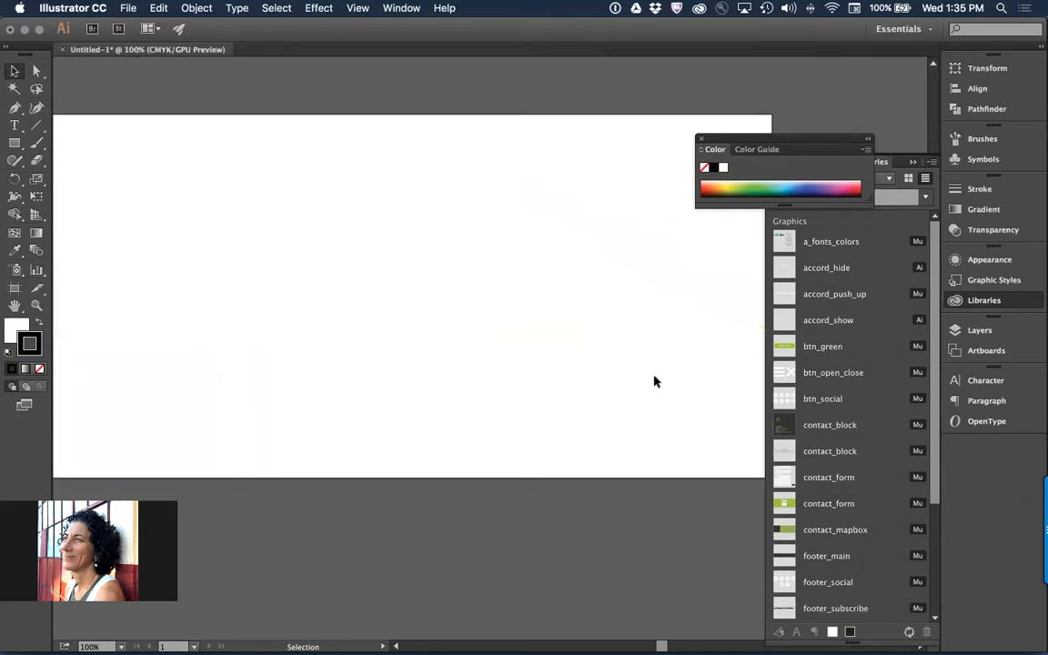
# Switch to Muse and examine both green house icon slides in the slideshow for the edited chimney
pyautogui.press('a')
pyautogui.press('super+Tab')
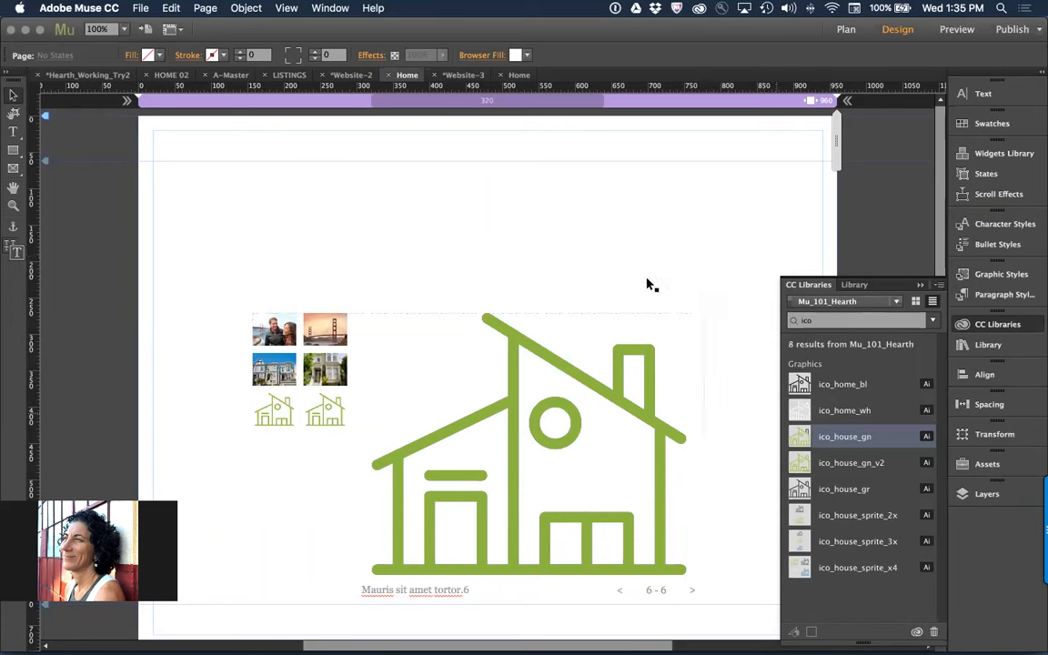
pyautogui.click(326, 403)
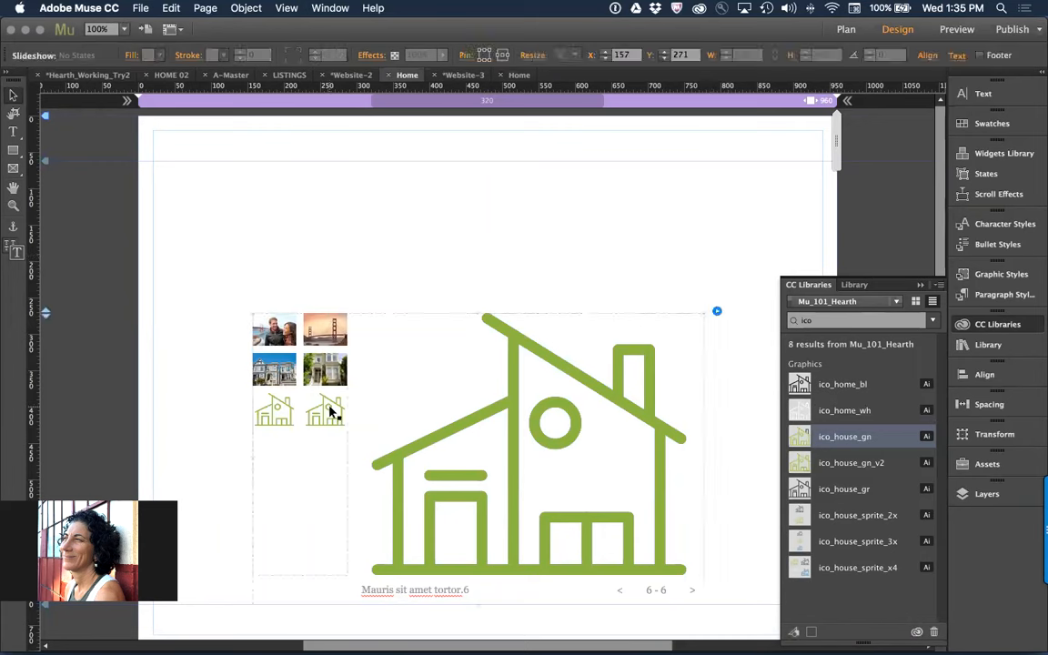
pyautogui.click(325, 403)
pyautogui.click(326, 405)
pyautogui.click(276, 412)
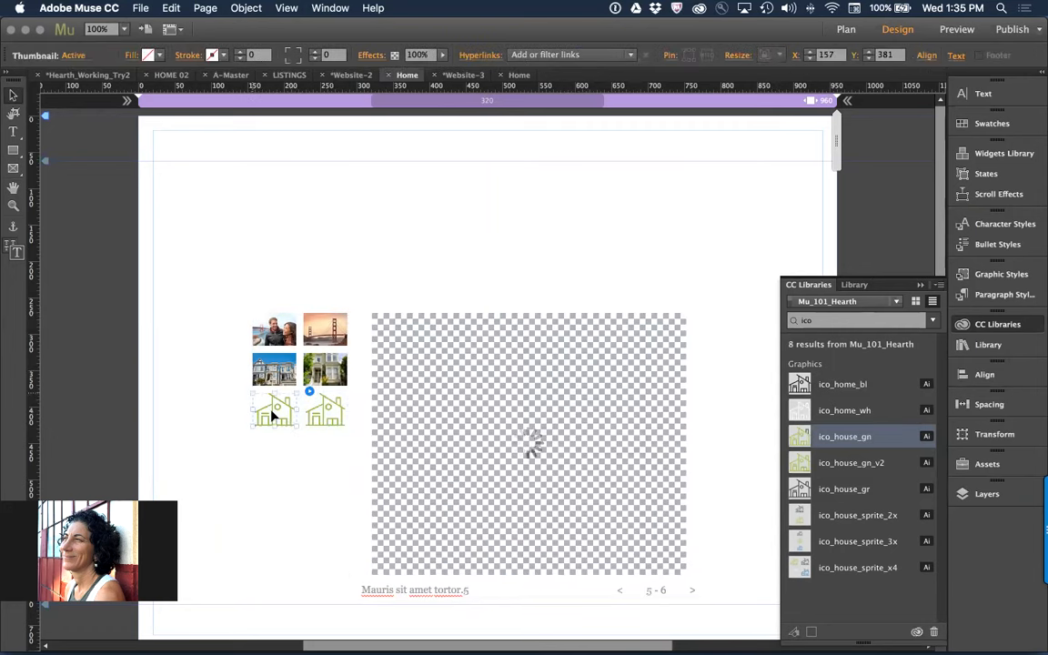
pyautogui.click(325, 416)
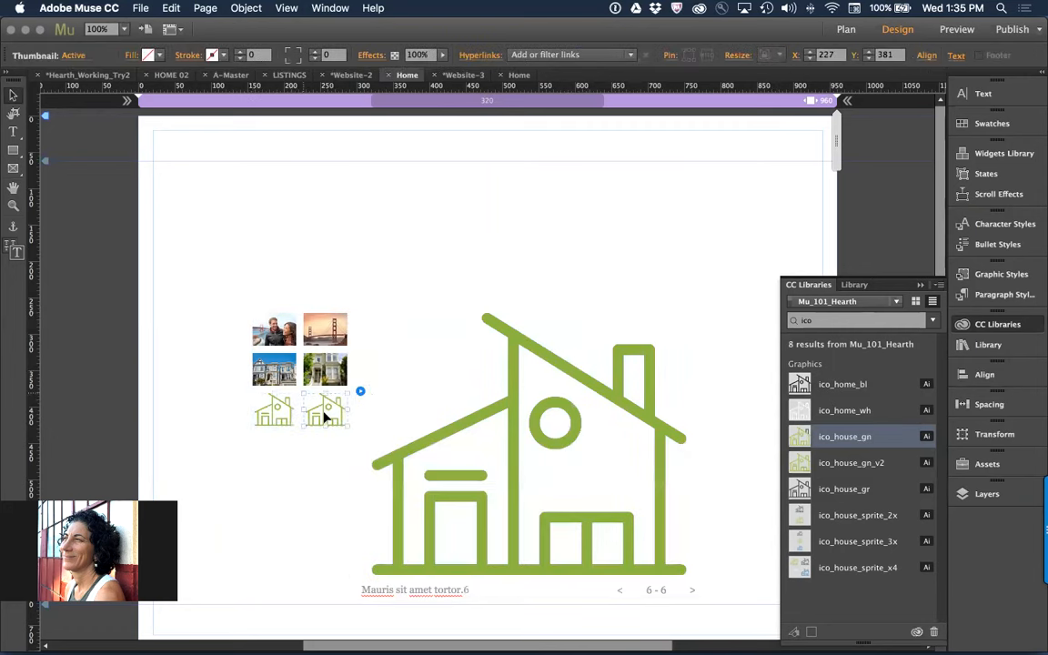
pyautogui.click(651, 245)
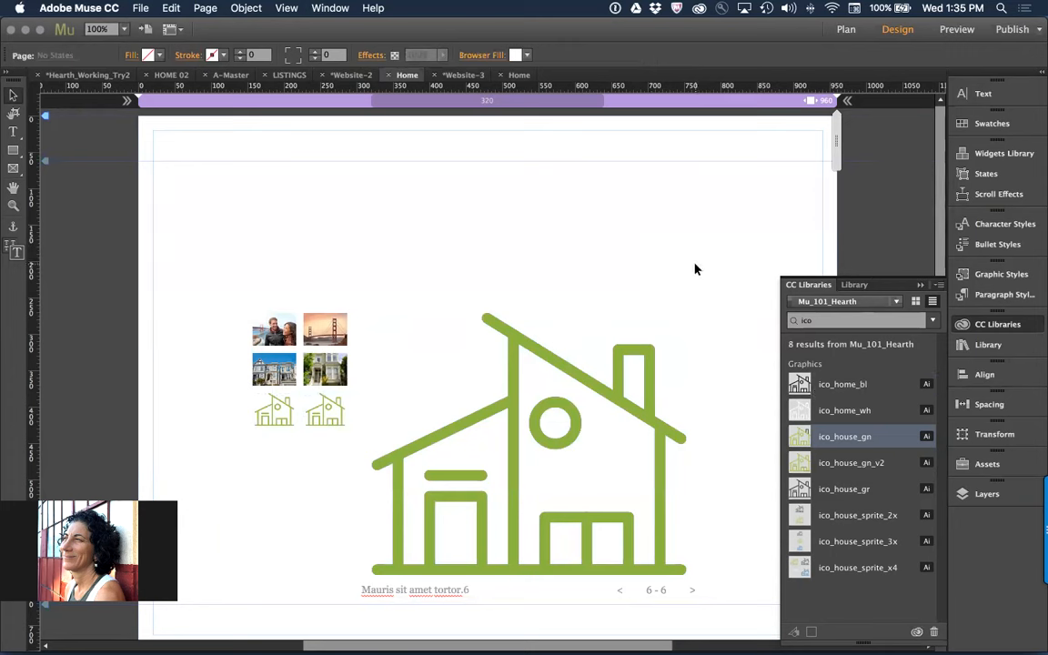
# Place ico_house_gn from the Mu_101_Hearth library as a linked graphic in the empty page area above the slideshow
pyautogui.moveTo(839, 439); pyautogui.dragTo(765, 176)
pyautogui.rightClick(851, 444)
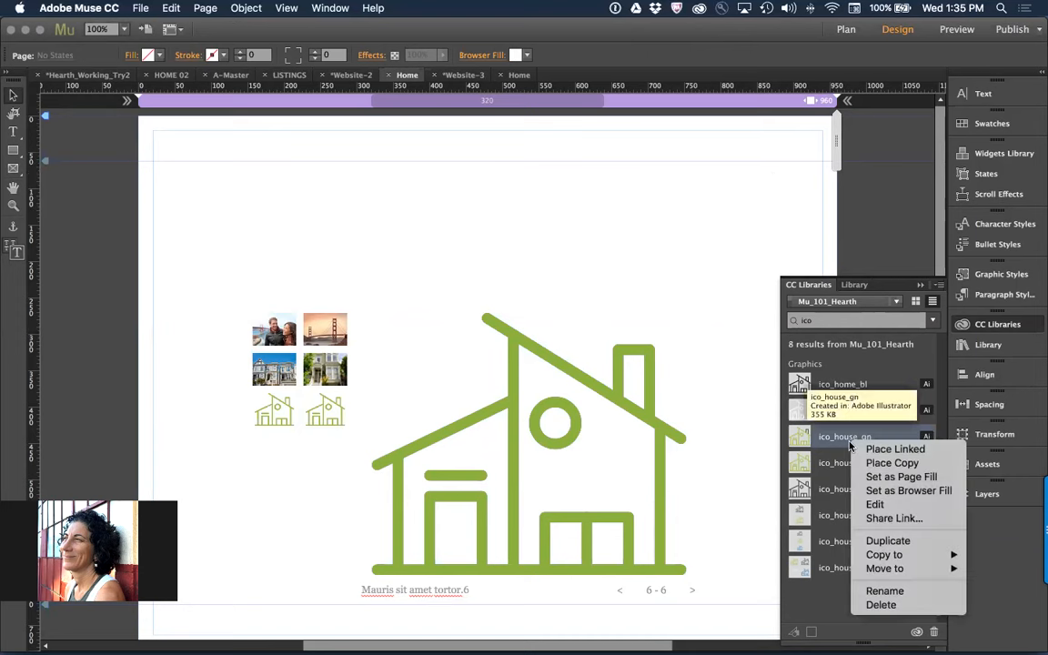
pyautogui.click(895, 449)
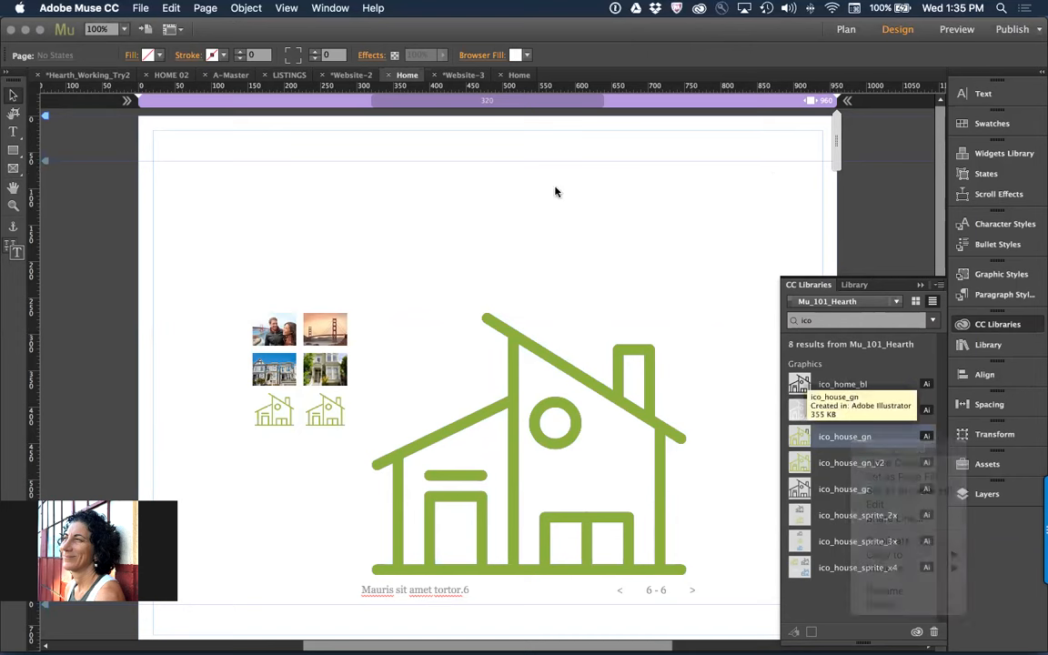
pyautogui.click(365, 152)
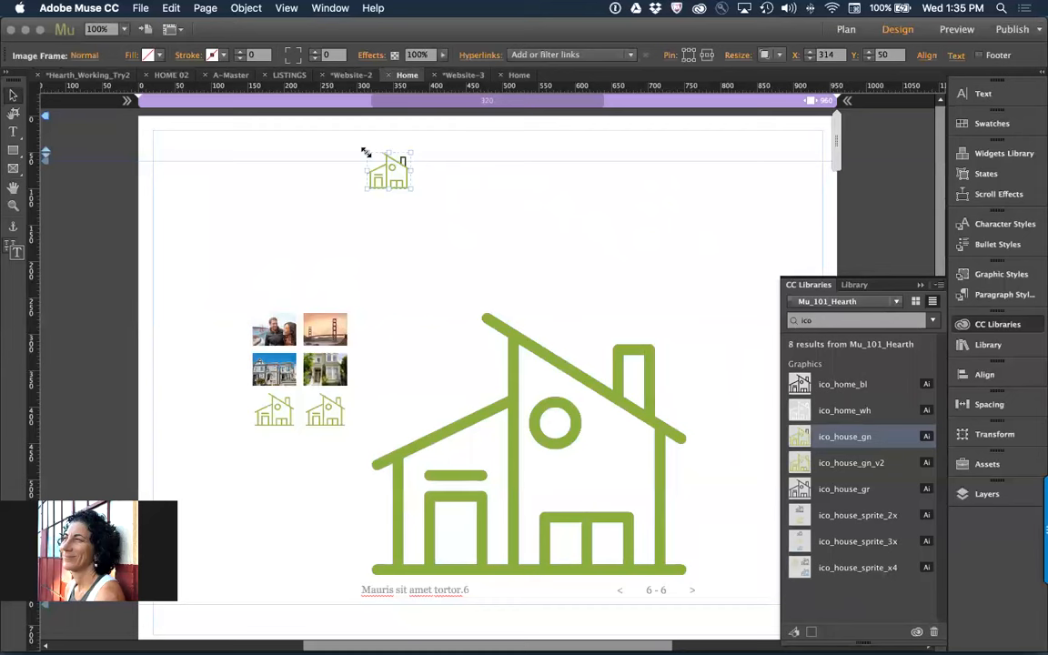
pyautogui.click(545, 237)
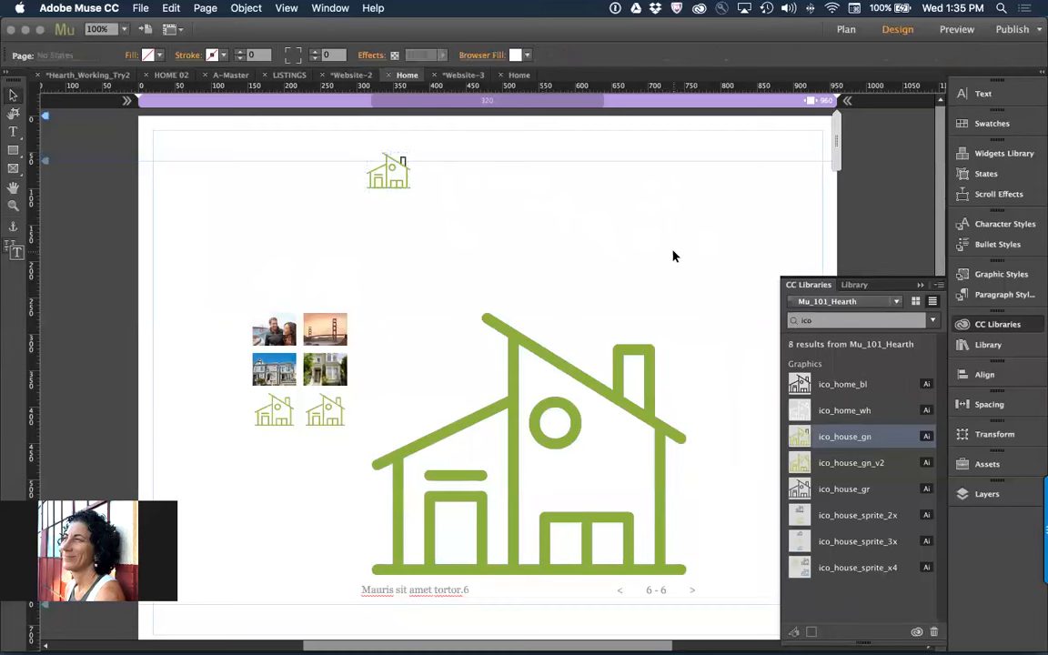
# Open the ico_house_gn library graphic for editing in Illustrator and change the chimney's stroke to dark red 4F1727
pyautogui.rightClick(844, 437)
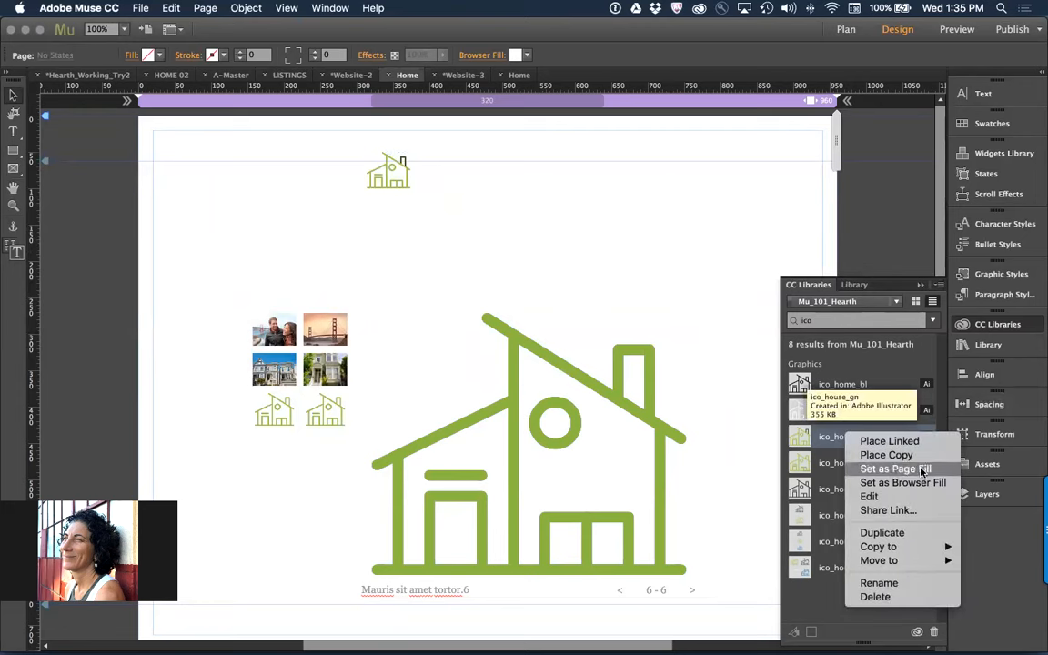
pyautogui.click(868, 496)
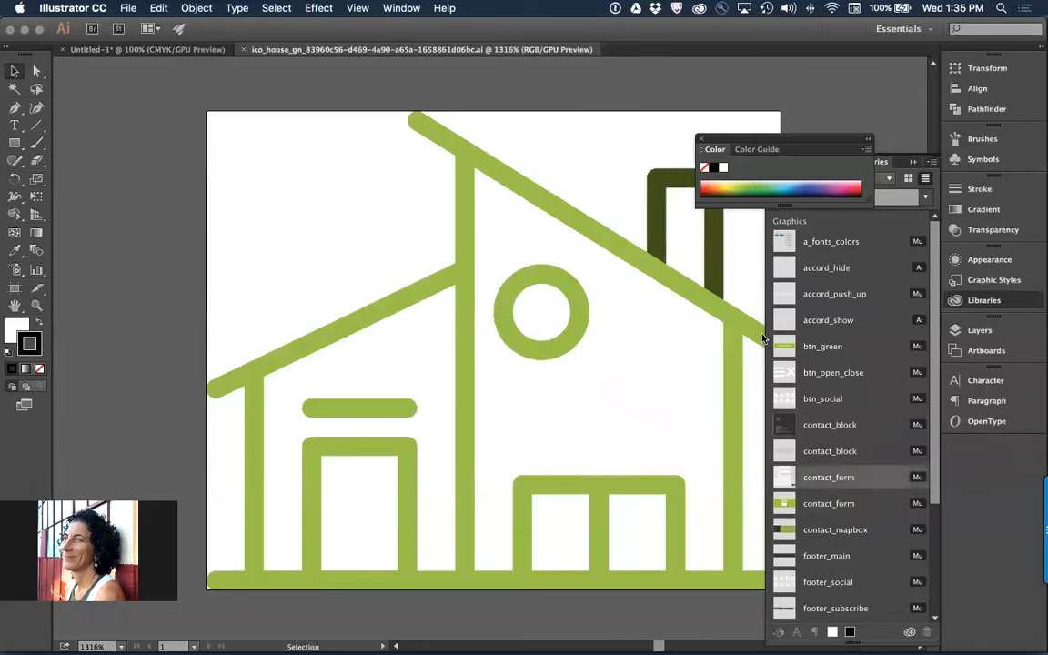
pyautogui.click(661, 191)
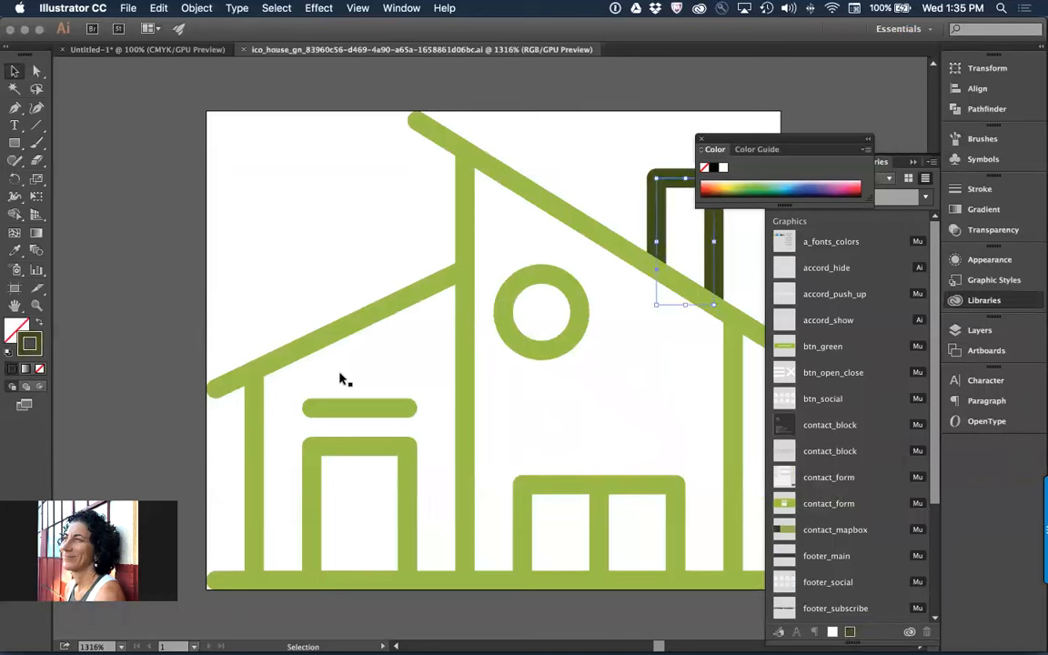
pyautogui.doubleClick(34, 338)
pyautogui.click(216, 138)
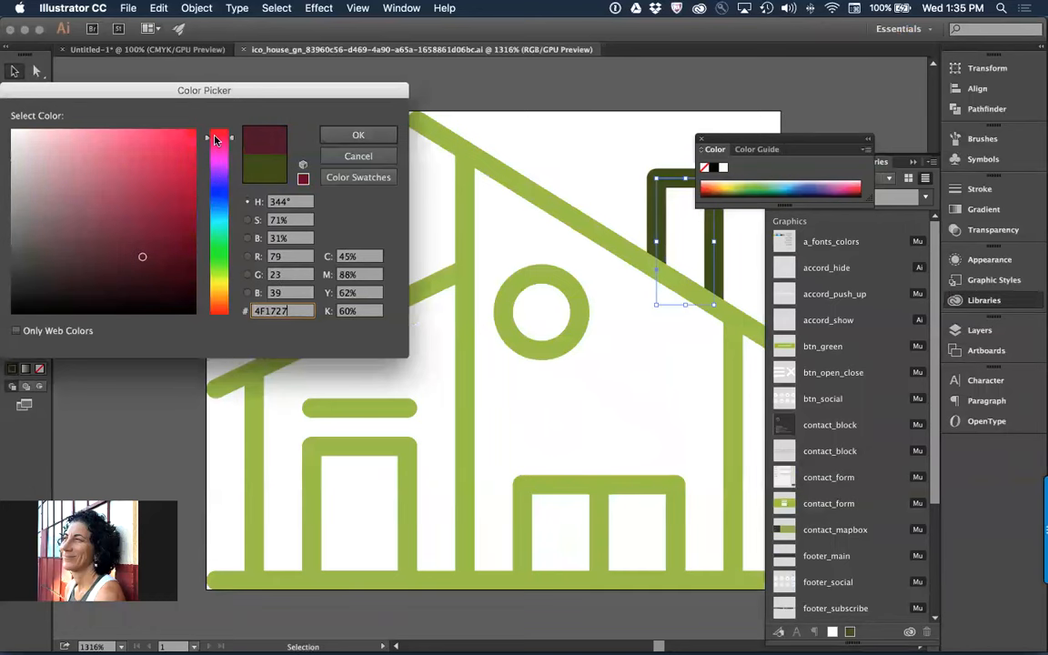
pyautogui.click(382, 134)
# Deselect the chimney, then save and close the edited house icon document
pyautogui.click(595, 140)
pyautogui.press('super+s')
pyautogui.press('super+w')
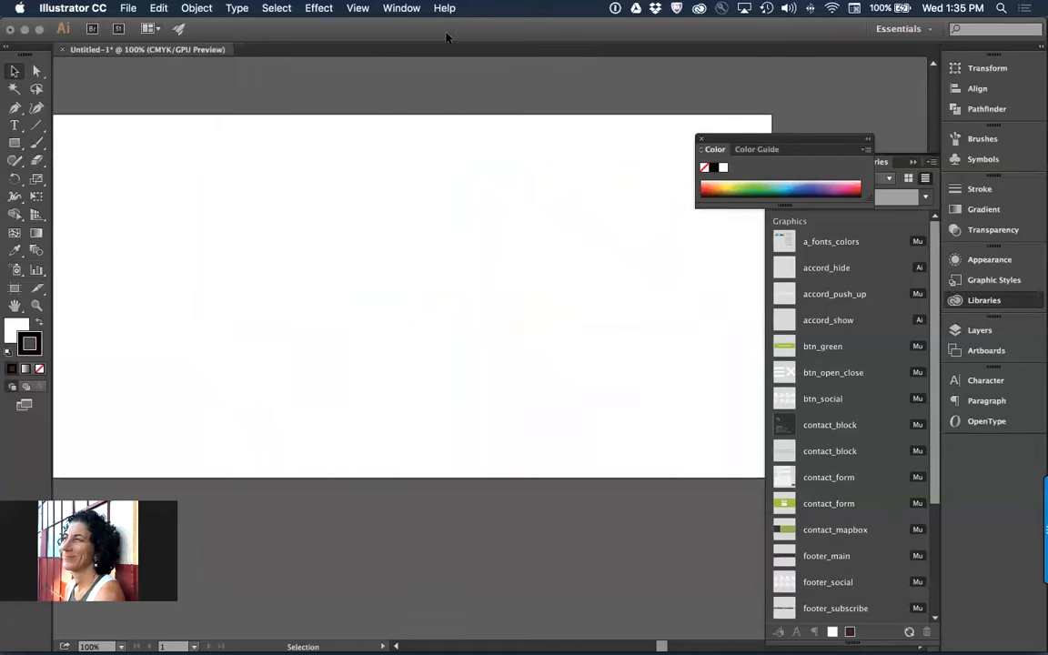
# Return to Muse and enlarge the linked house icon above the slideshow until it nearly reaches the slideshow
pyautogui.press('super+Tab')
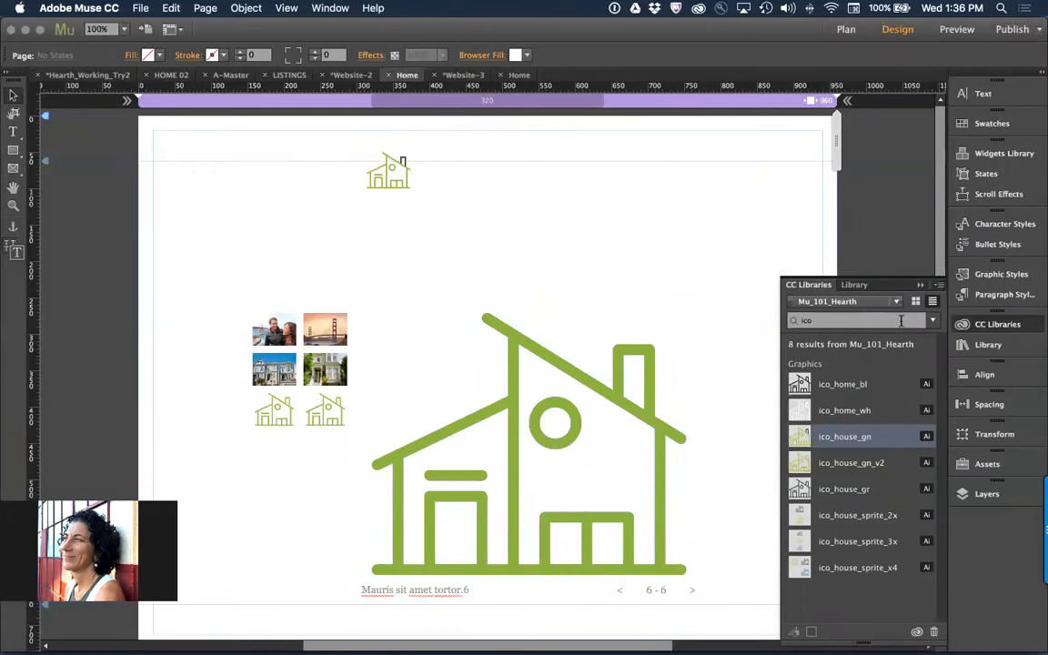
pyautogui.click(891, 440)
pyautogui.click(406, 199)
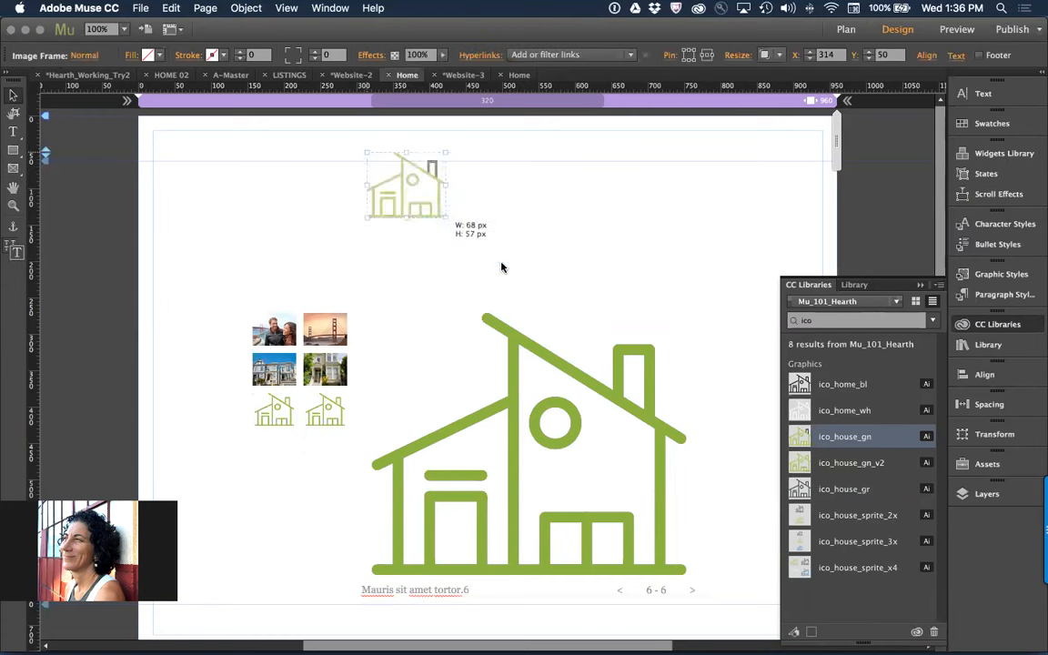
pyautogui.moveTo(501, 267); pyautogui.dragTo(537, 306)
pyautogui.click(561, 227)
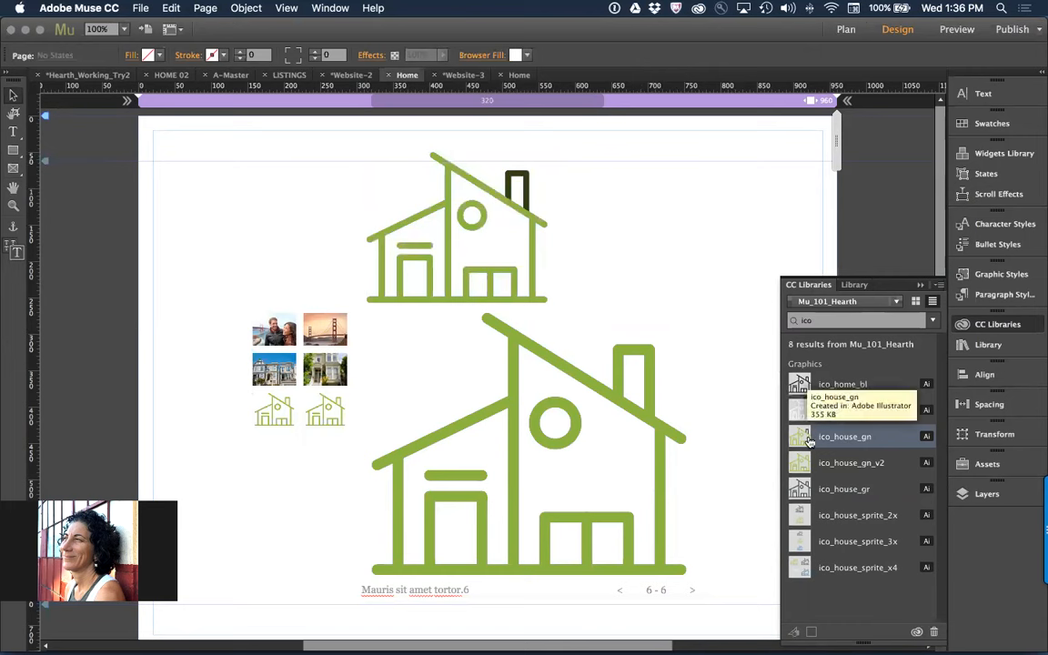
# Update all slideshow instances of the outdated ico_house_gn asset to the current library version
pyautogui.click(984, 464)
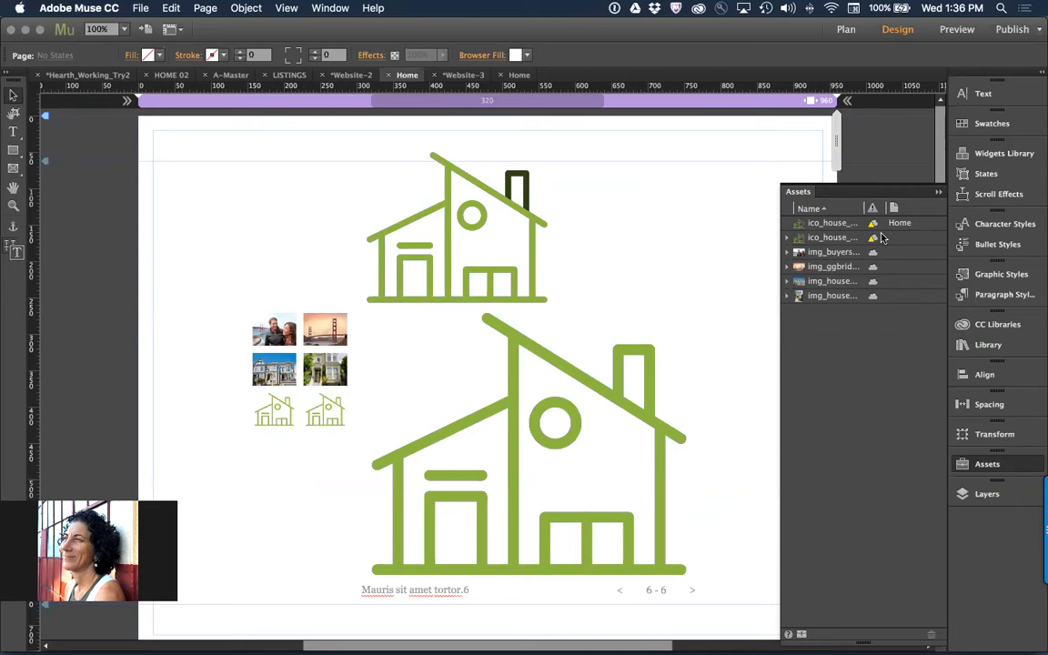
pyautogui.click(787, 237)
pyautogui.click(837, 254)
pyautogui.rightClick(836, 254)
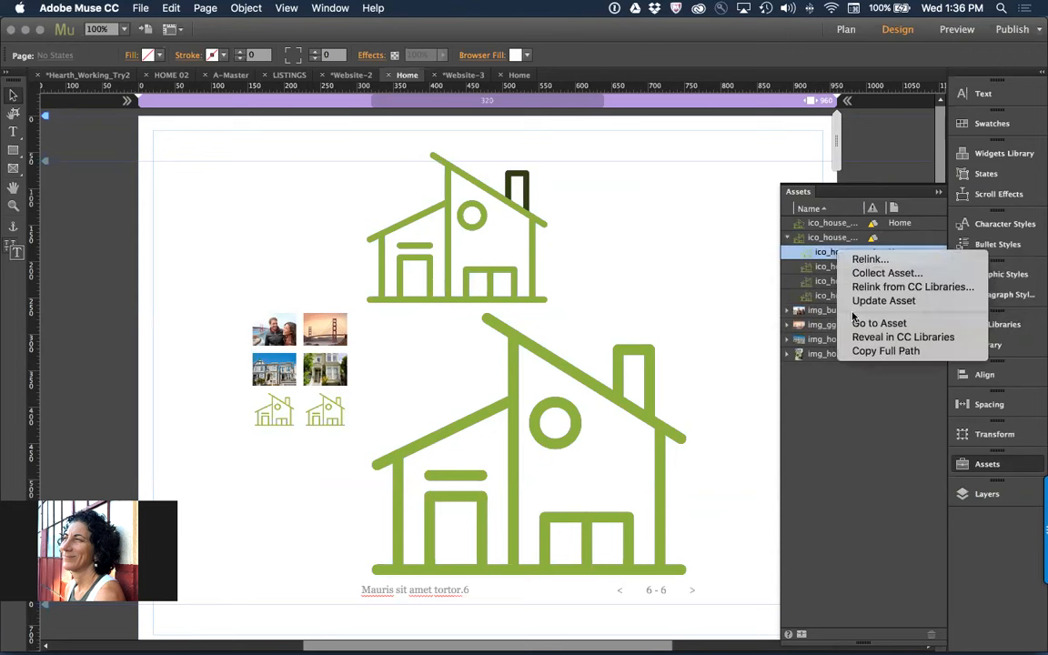
pyautogui.click(822, 260)
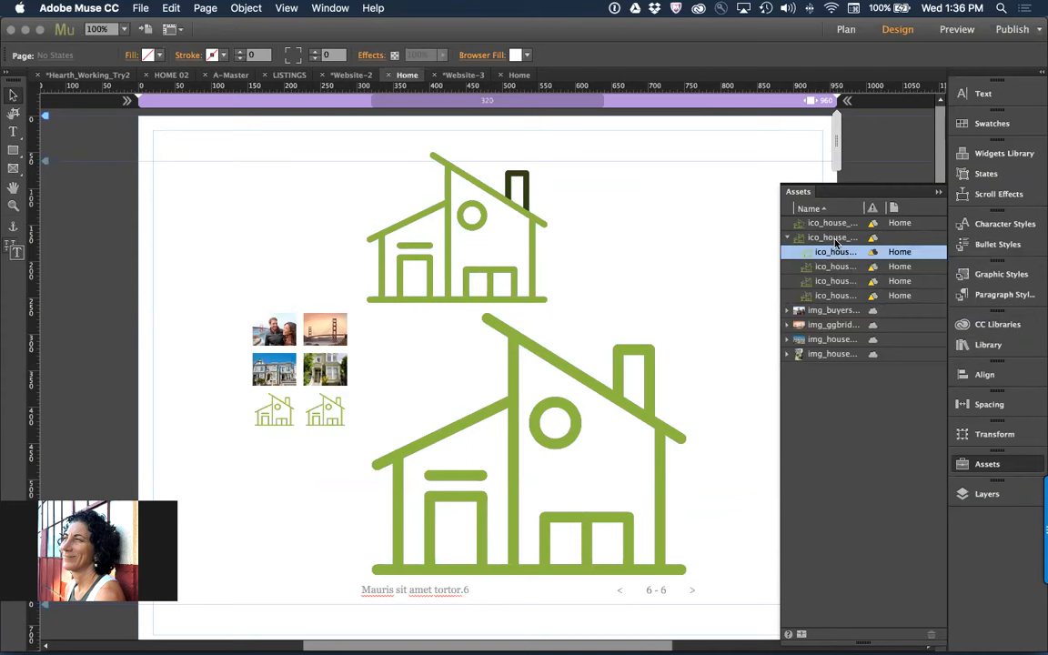
pyautogui.click(831, 239)
pyautogui.rightClick(828, 241)
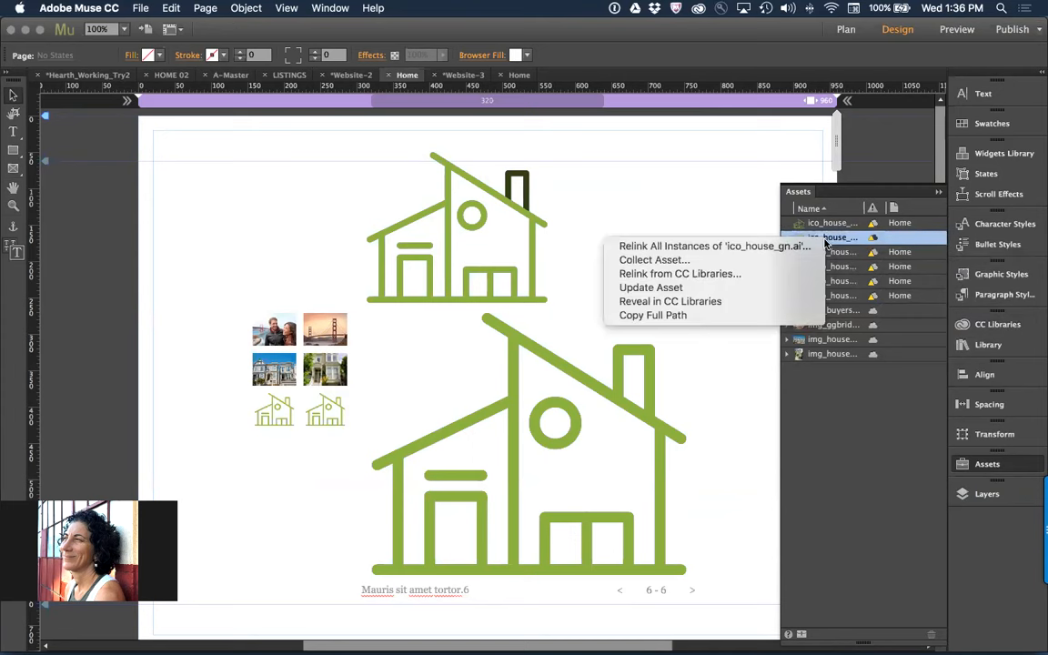
pyautogui.click(771, 292)
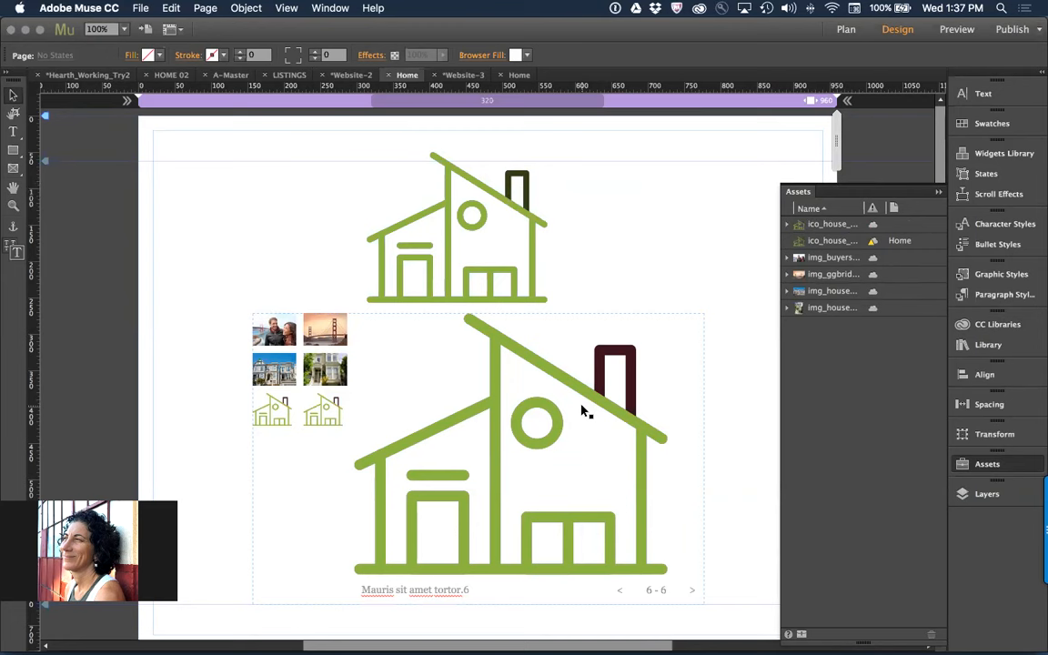
pyautogui.rightClick(842, 242)
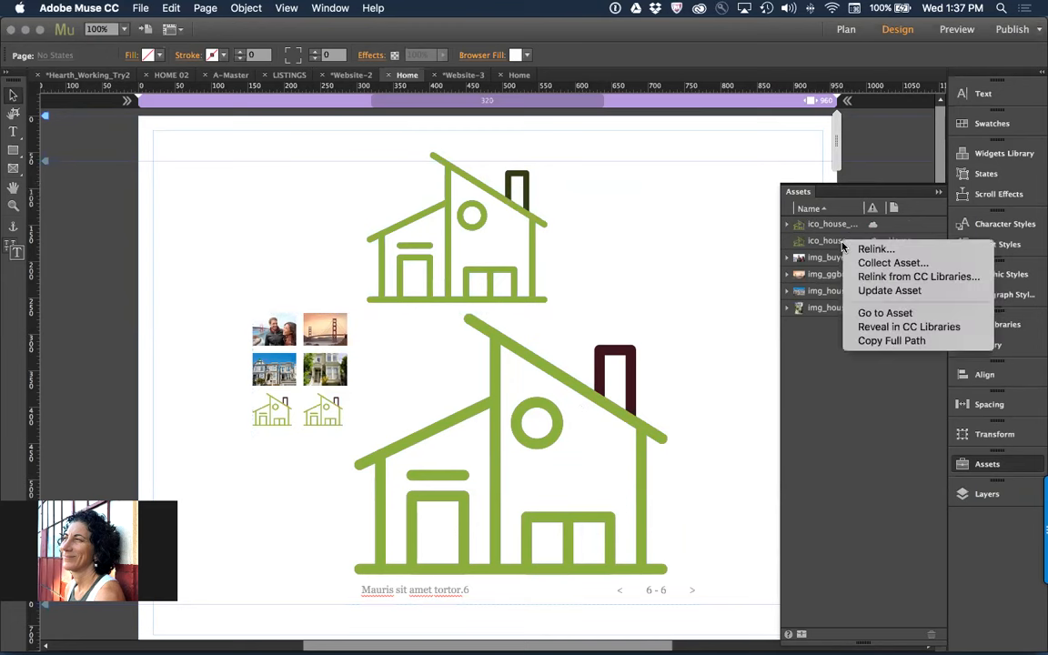
pyautogui.click(911, 255)
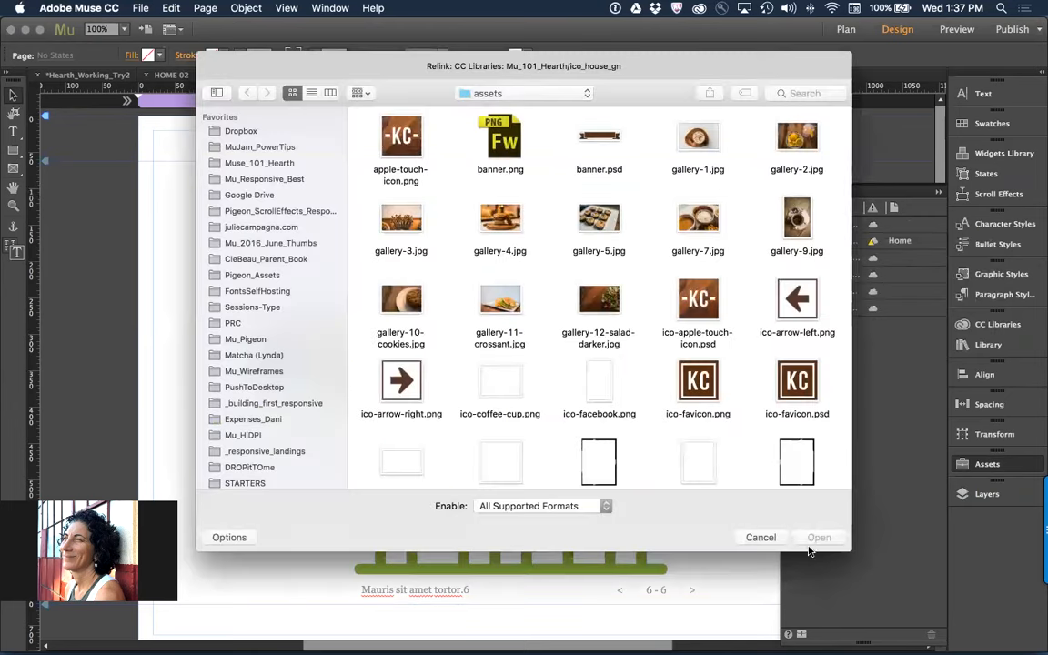
pyautogui.click(760, 537)
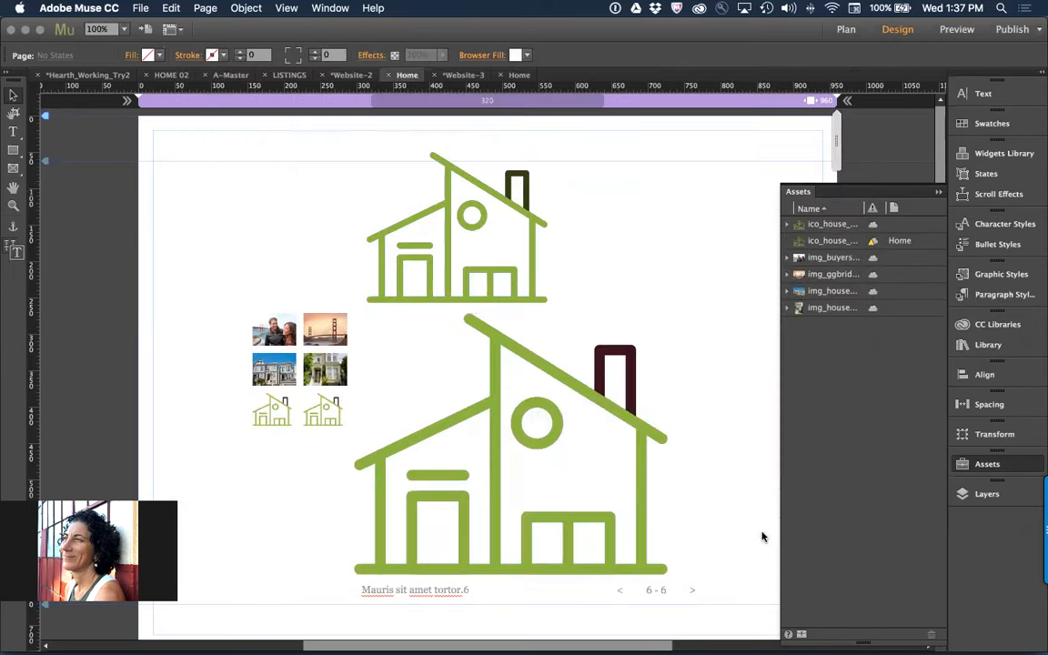
pyautogui.rightClick(822, 228)
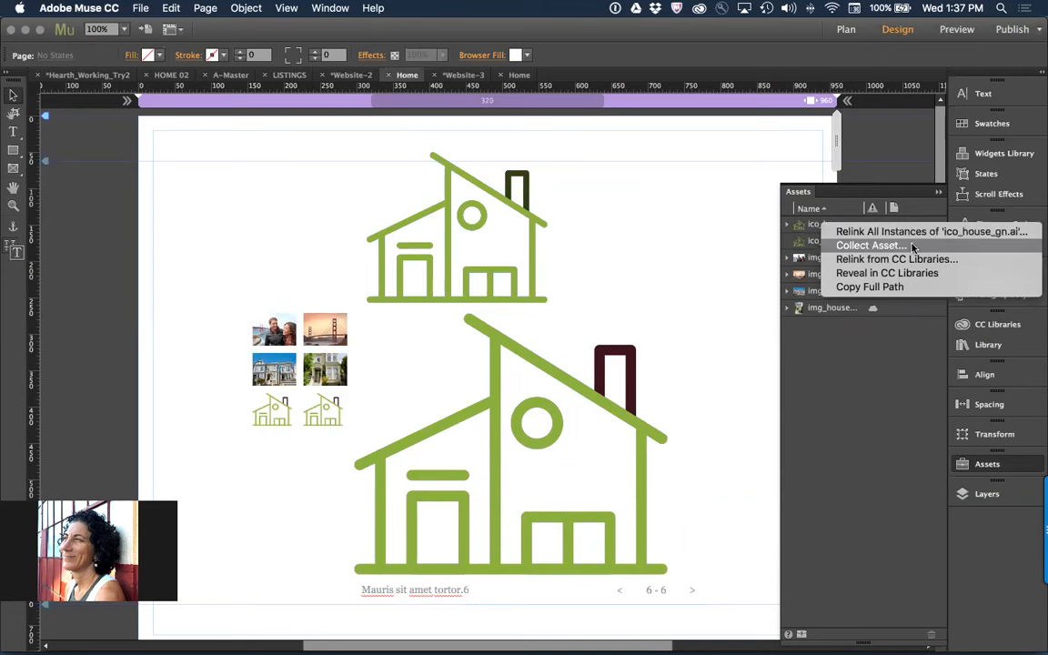
pyautogui.click(685, 241)
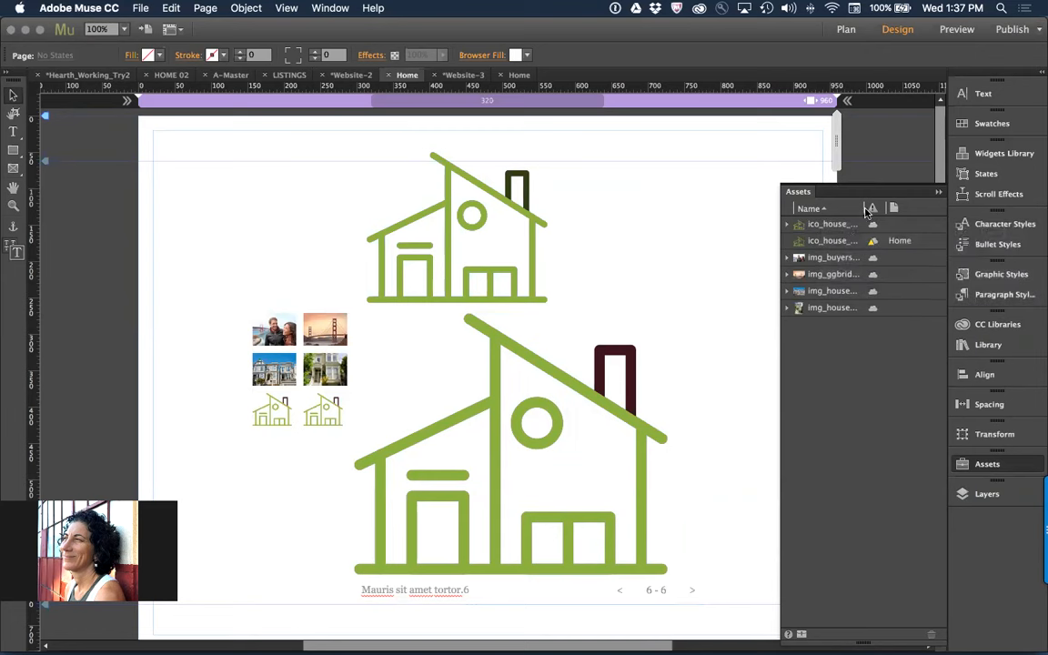
# Update the remaining outdated house icon asset on the Home page to its current library version
pyautogui.click(830, 242)
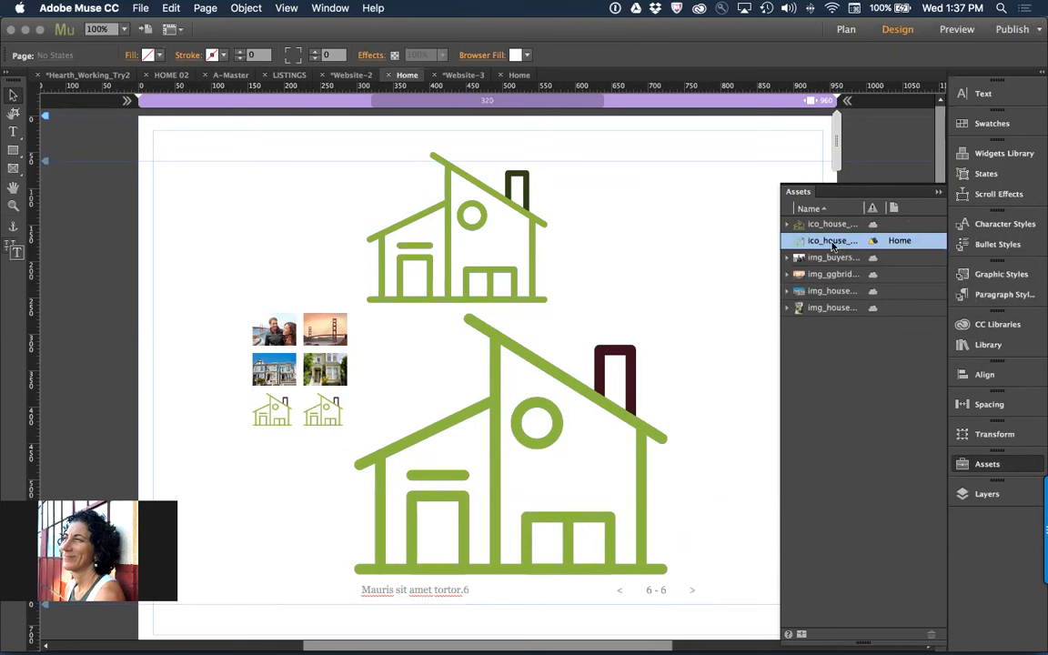
pyautogui.rightClick(831, 244)
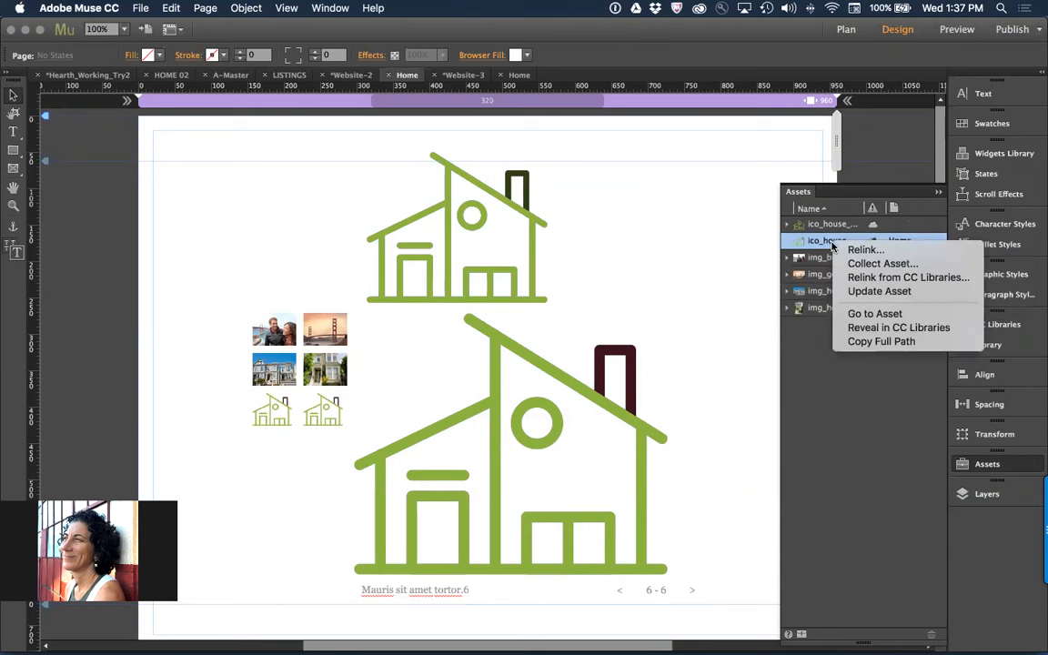
pyautogui.click(858, 291)
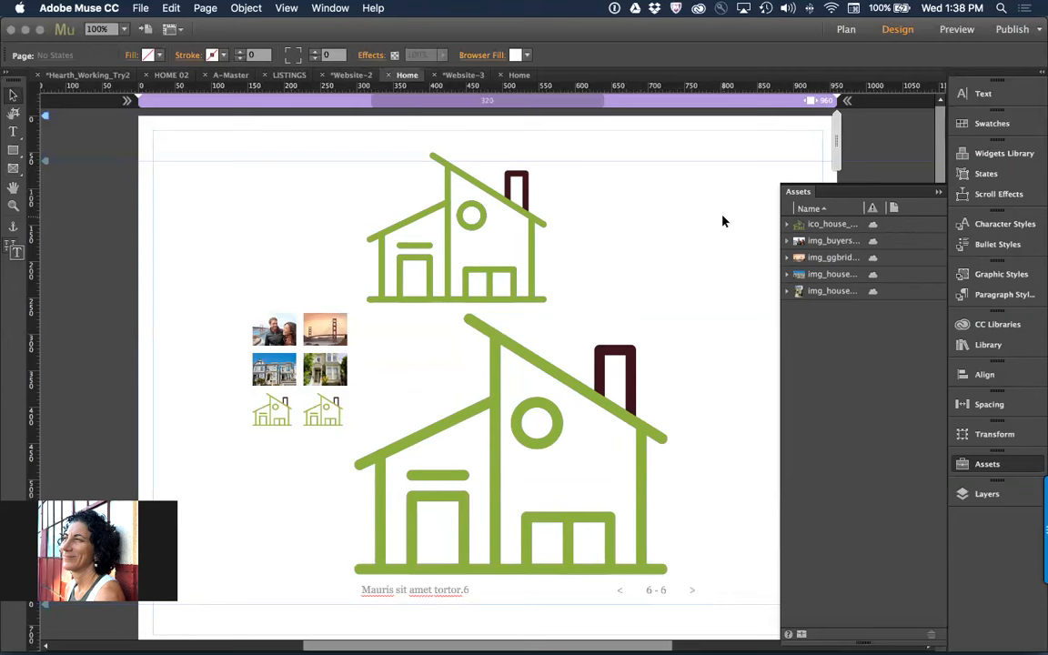
# Expand the house icon's asset entry and examine its individual instances on the Home page
pyautogui.click(788, 224)
pyautogui.click(823, 240)
pyautogui.click(821, 257)
pyautogui.click(821, 274)
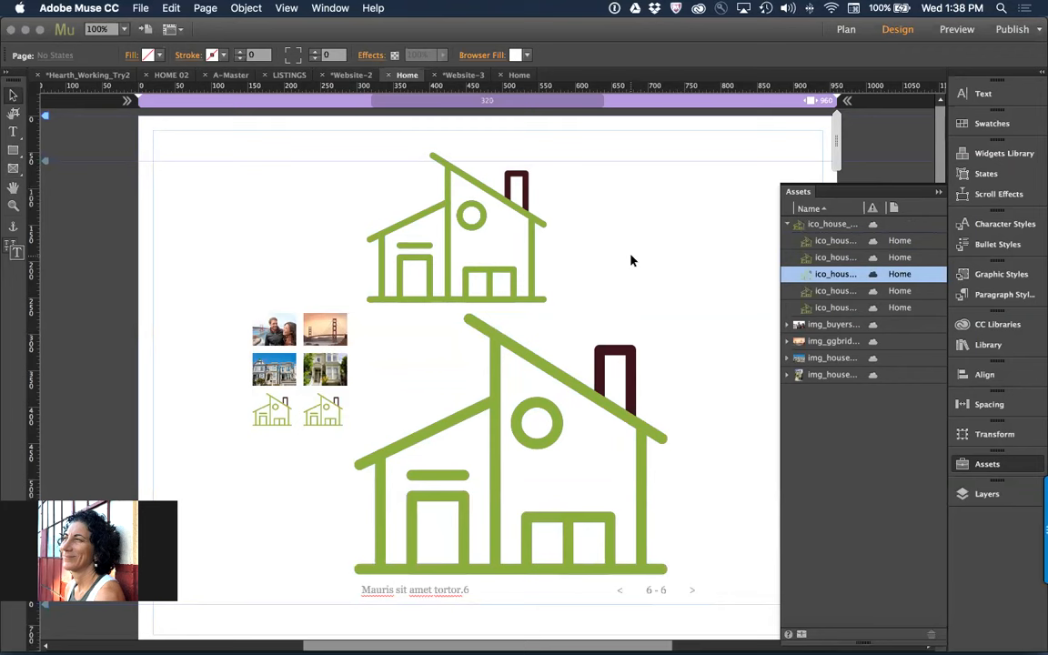
# Move the whole slideshow well down the Home page to leave a large gap beneath the house icon, and deselect it
pyautogui.click(419, 180)
pyautogui.click(598, 379)
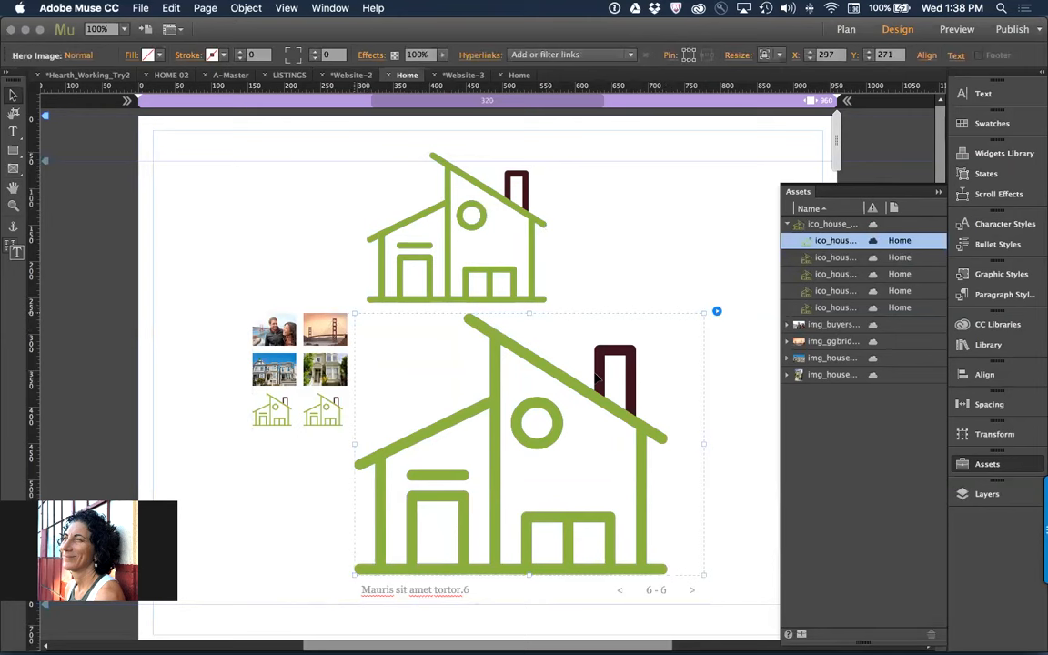
pyautogui.press('Escape')
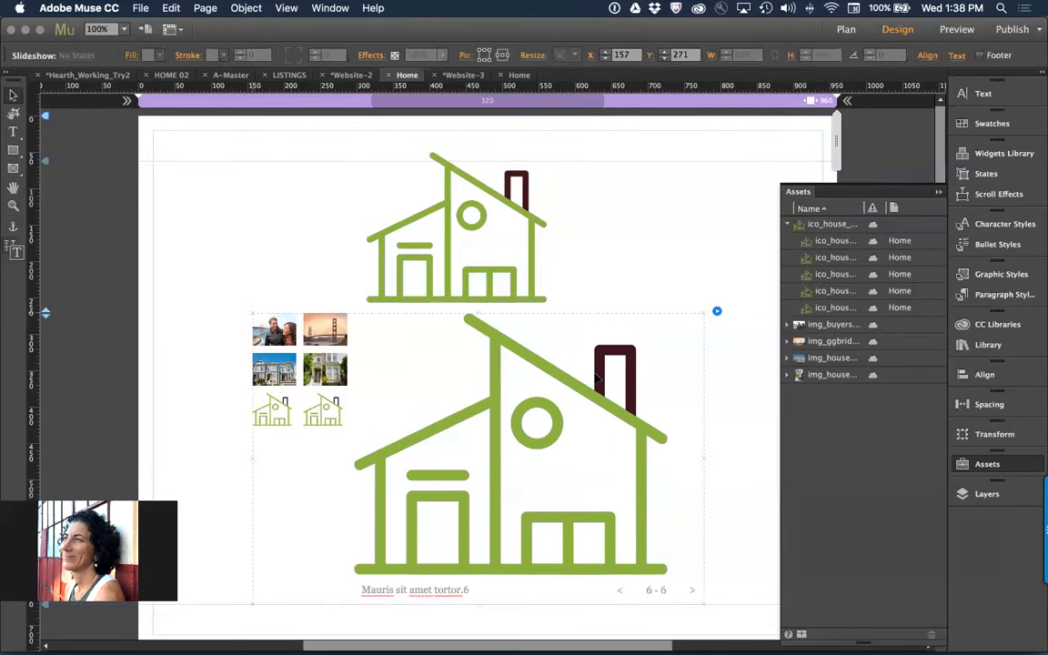
pyautogui.press('super+minus')
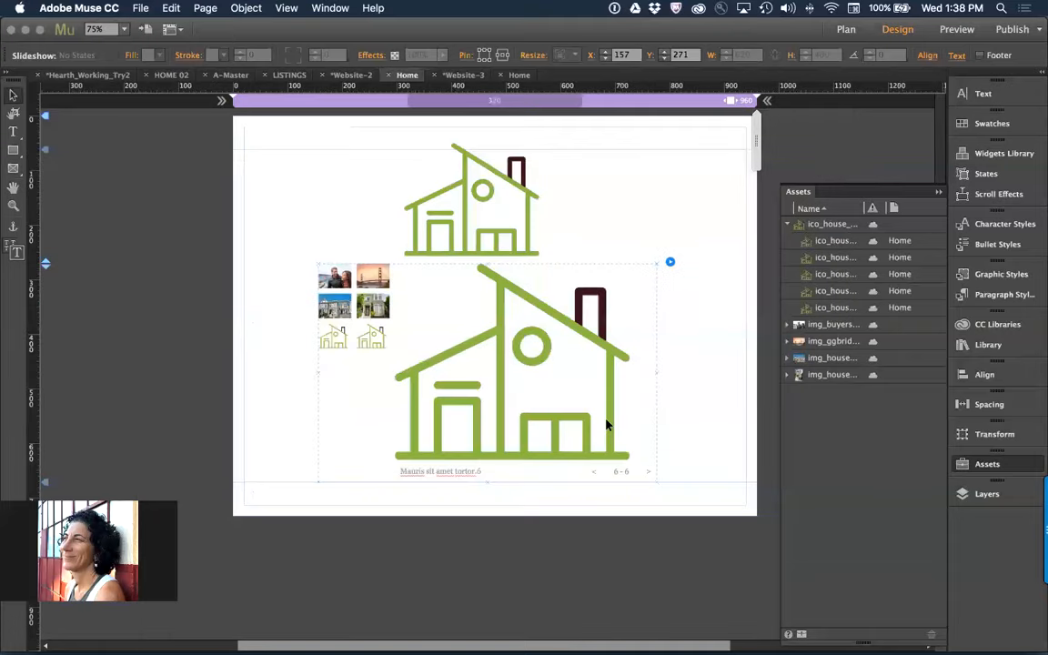
pyautogui.moveTo(510, 362); pyautogui.dragTo(501, 584)
pyautogui.click(668, 268)
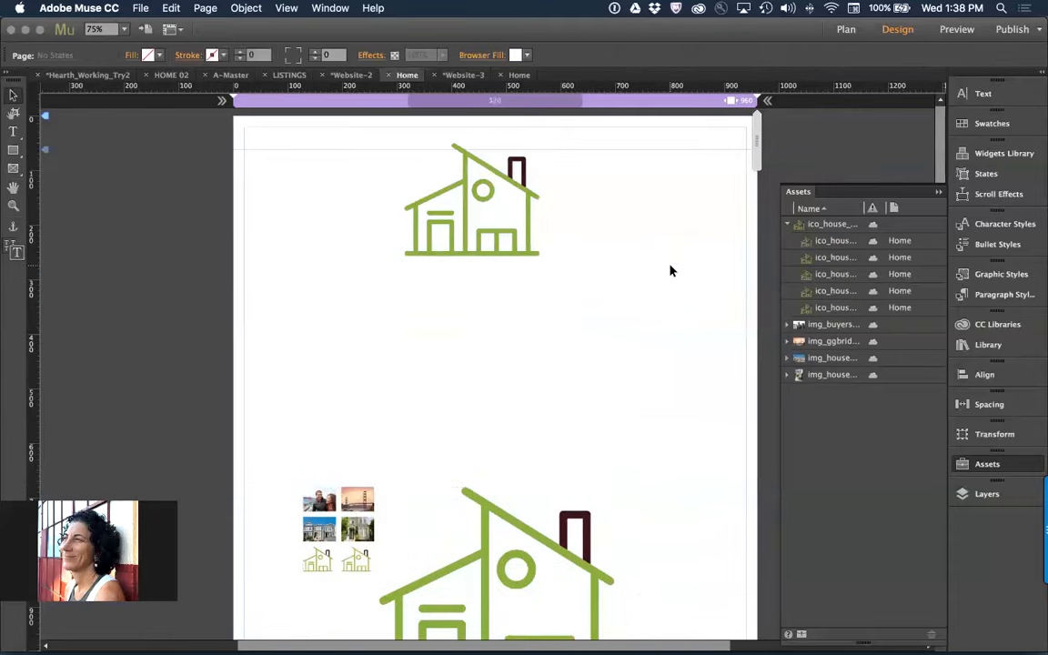
# Collapse the house icon's asset entry and browse the unfiltered graphics in the Mu_101_Hearth library
pyautogui.click(786, 224)
pyautogui.click(997, 324)
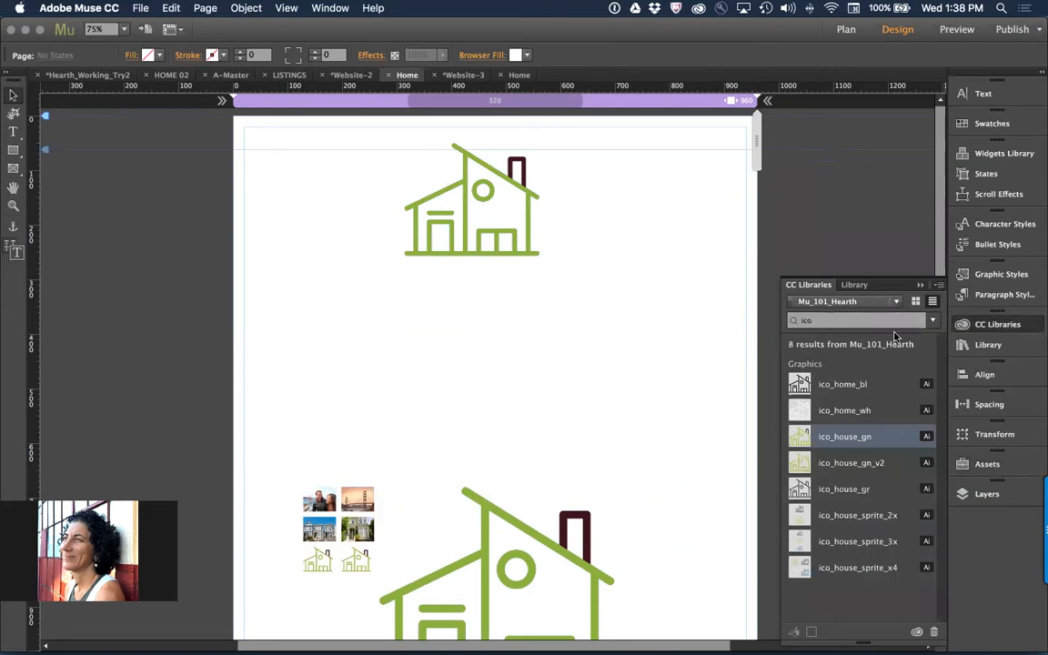
pyautogui.click(919, 321)
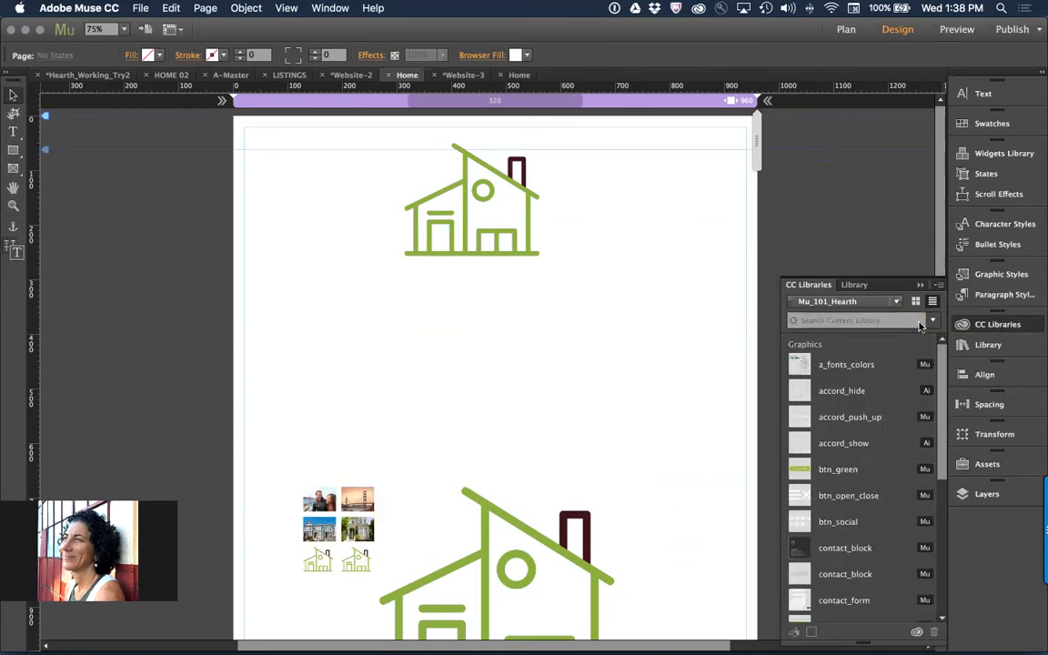
pyautogui.scroll(-10, 880, 443)
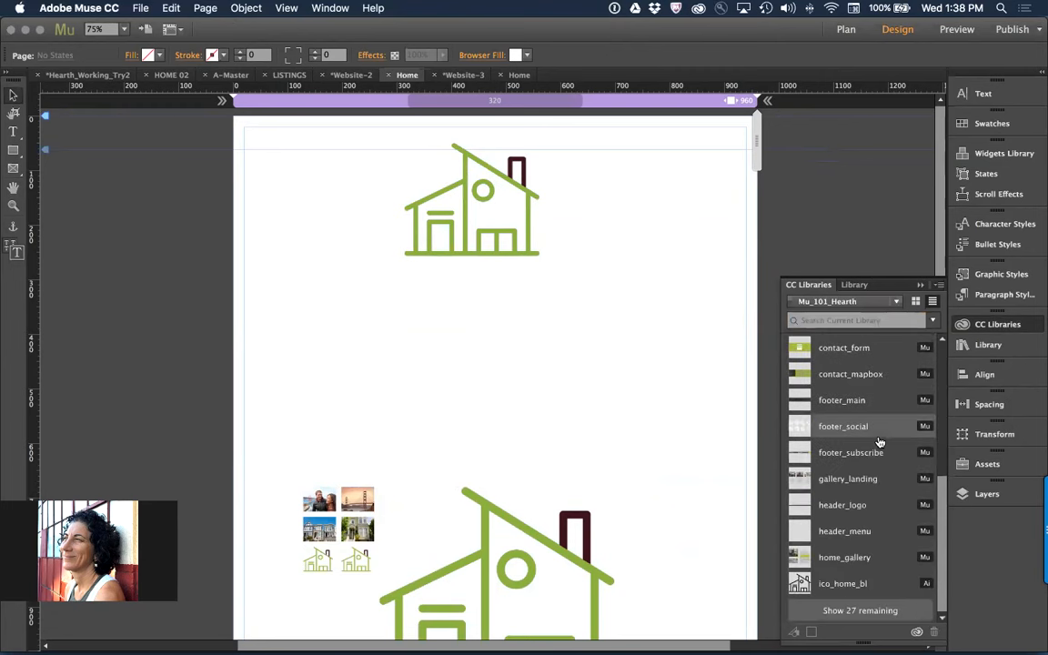
pyautogui.scroll(5, 880, 474)
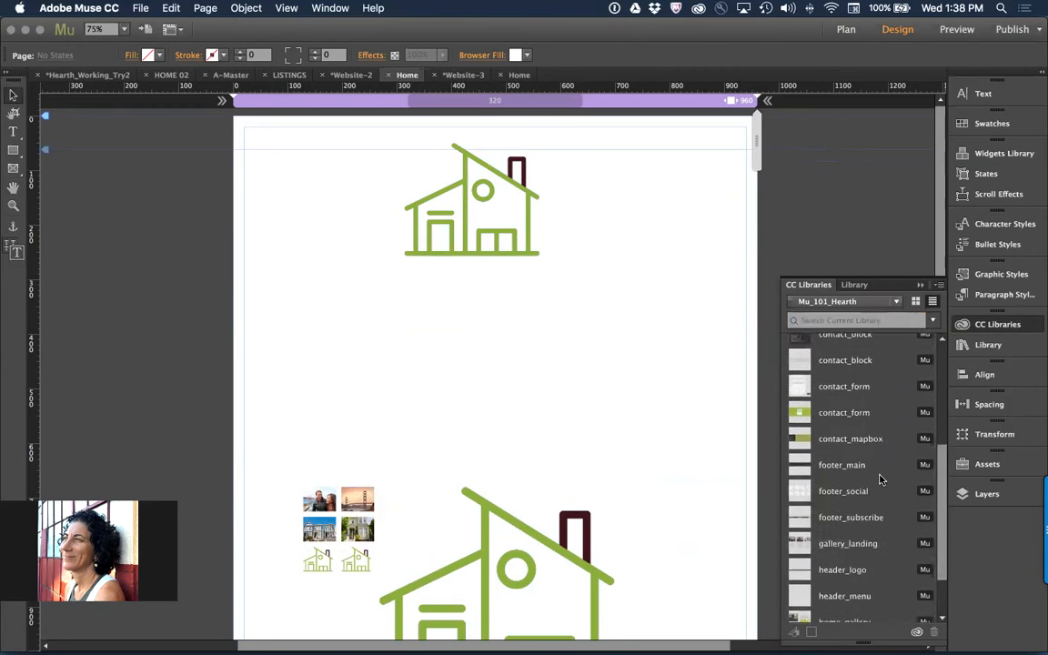
pyautogui.scroll(5, 880, 479)
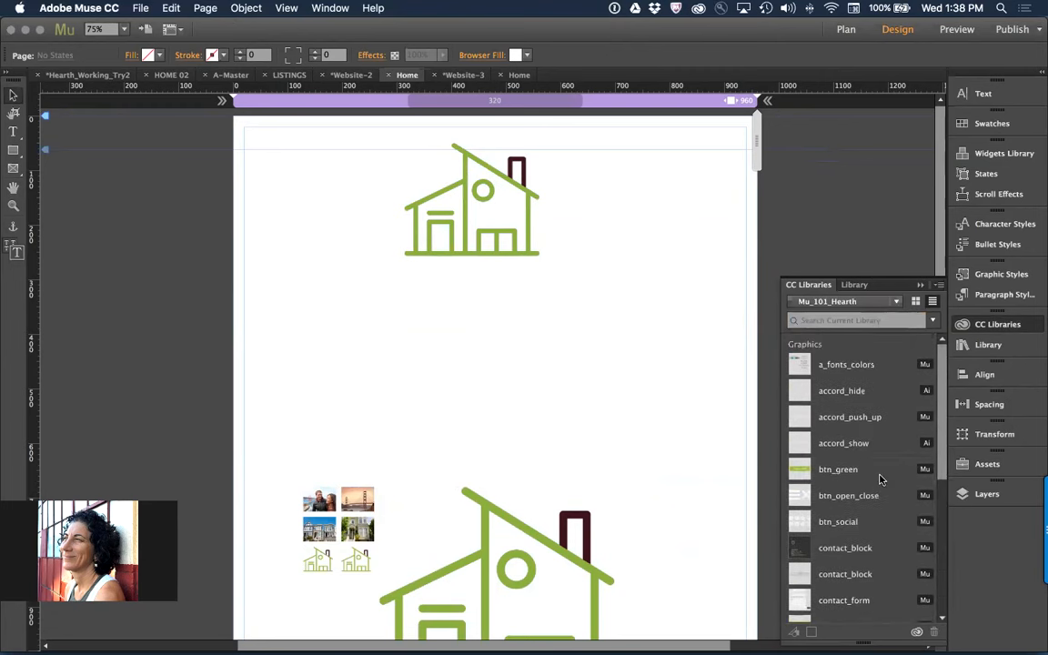
# Search the Mu_101_Hearth library for ico, and examine the ico_house_gn_v2 graphic's available actions and the browser fill settings
pyautogui.click(847, 320)
pyautogui.write('ico')
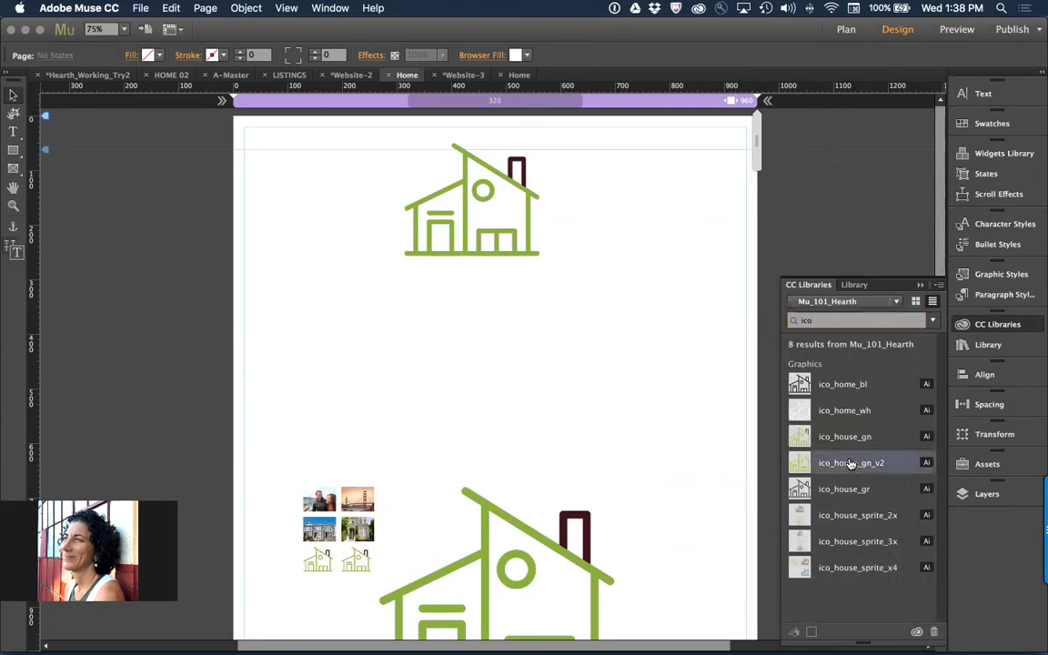
pyautogui.rightClick(850, 464)
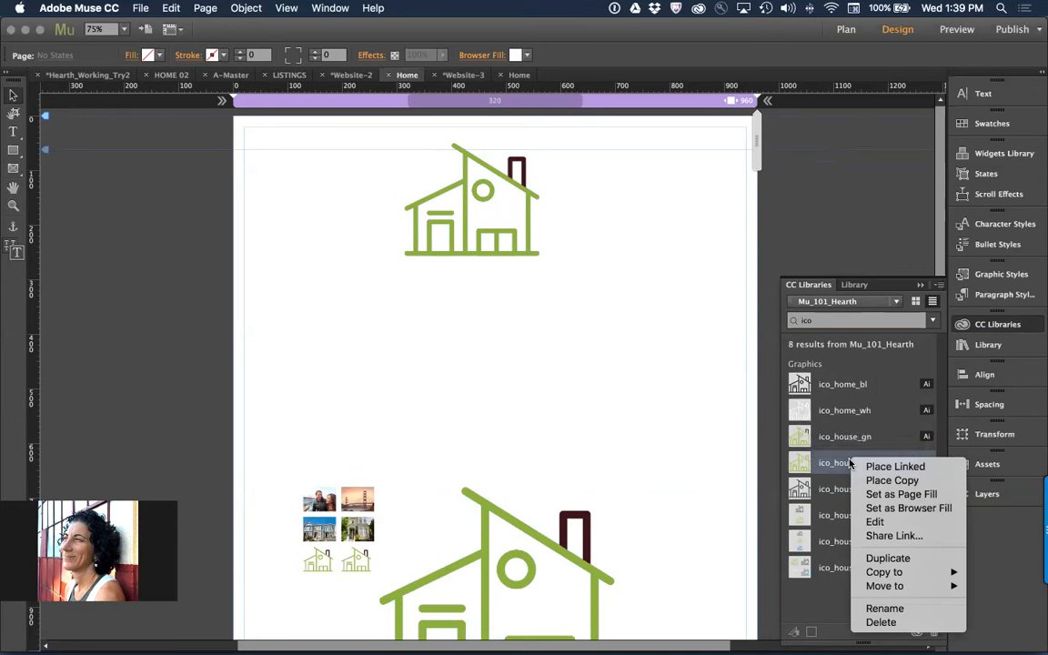
pyautogui.click(576, 308)
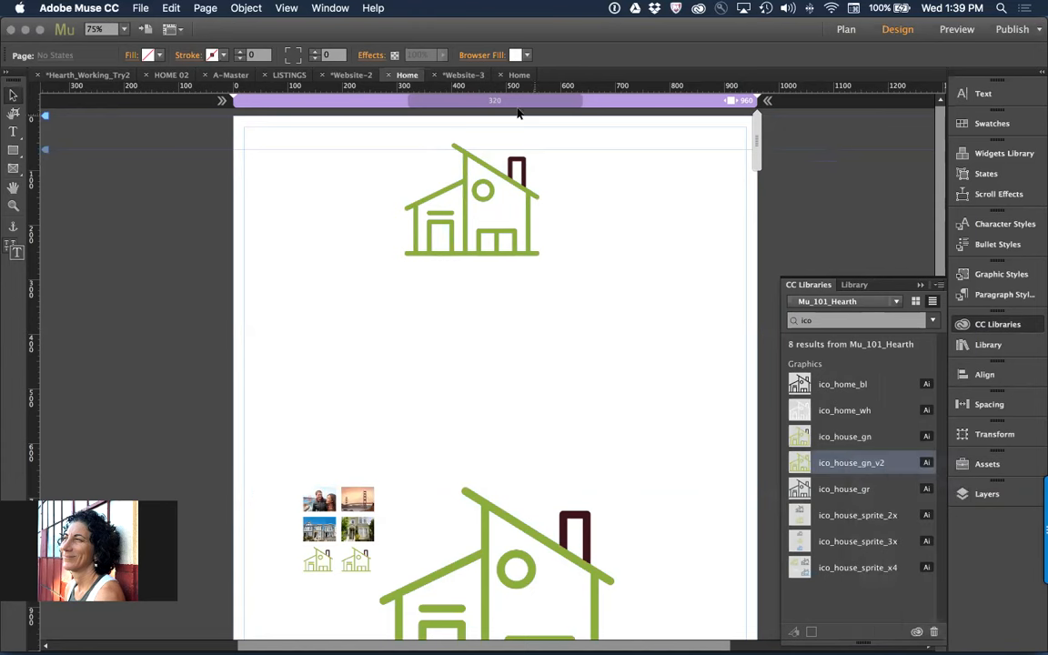
pyautogui.click(497, 55)
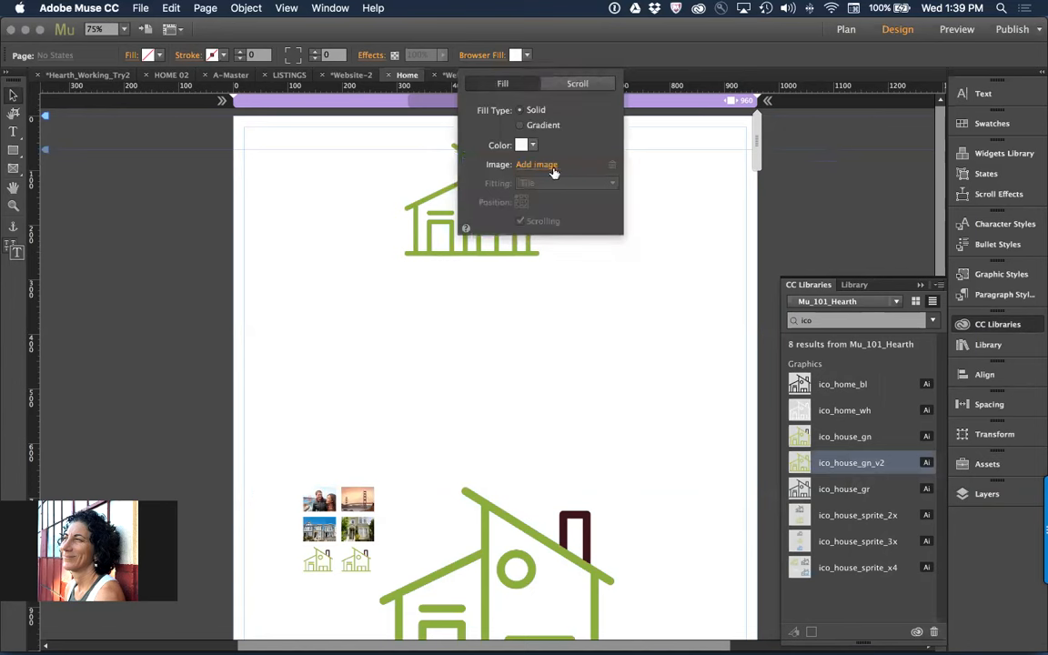
pyautogui.click(690, 188)
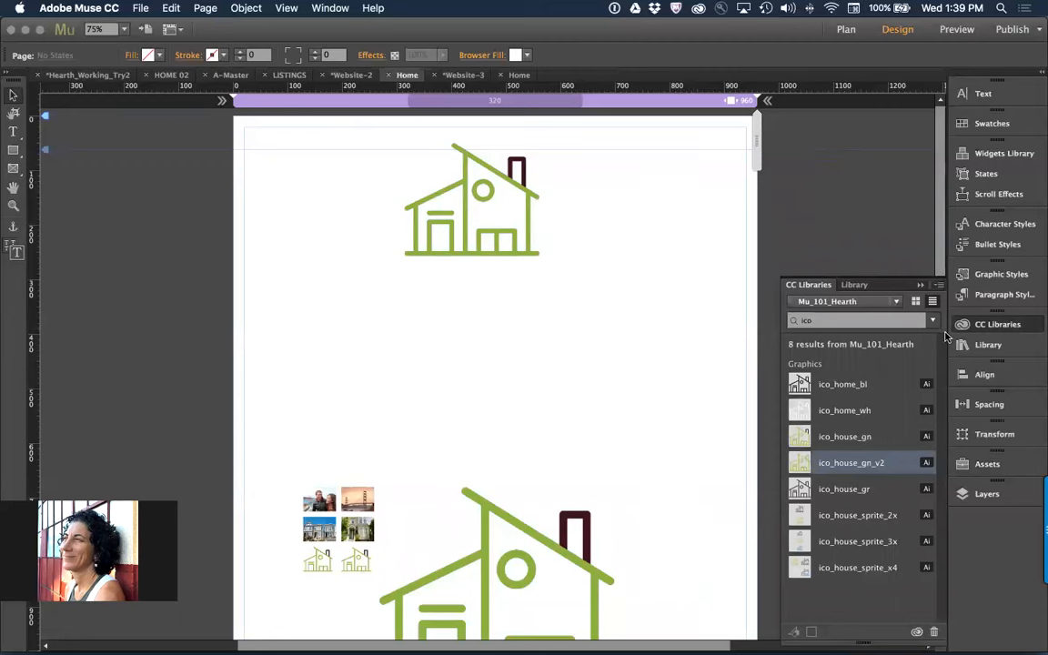
# Clear the library search, show more graphics, and set img_house_06 as the browser fill
pyautogui.click(917, 320)
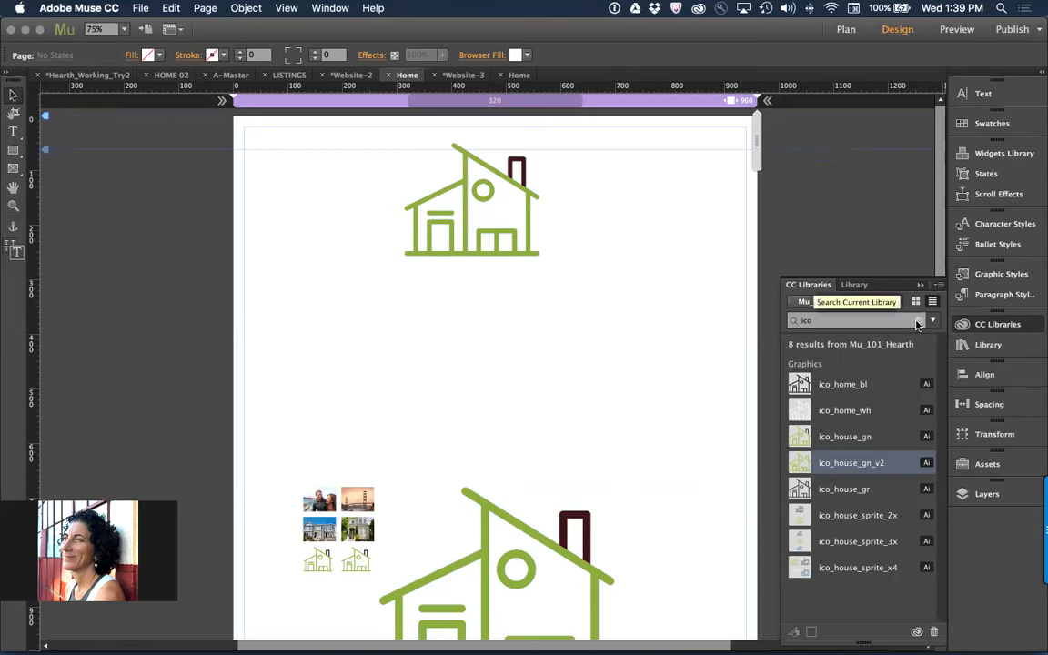
pyautogui.scroll(-2, 821, 507)
pyautogui.scroll(-4, 809, 505)
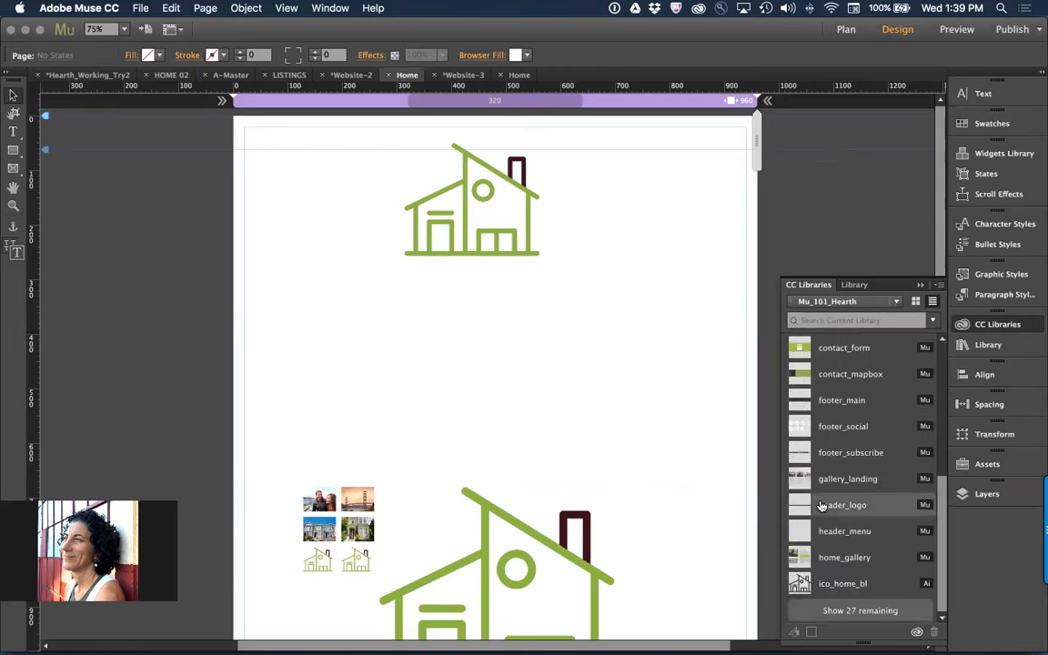
pyautogui.click(865, 613)
pyautogui.scroll(-5, 860, 617)
pyautogui.scroll(-3, 860, 617)
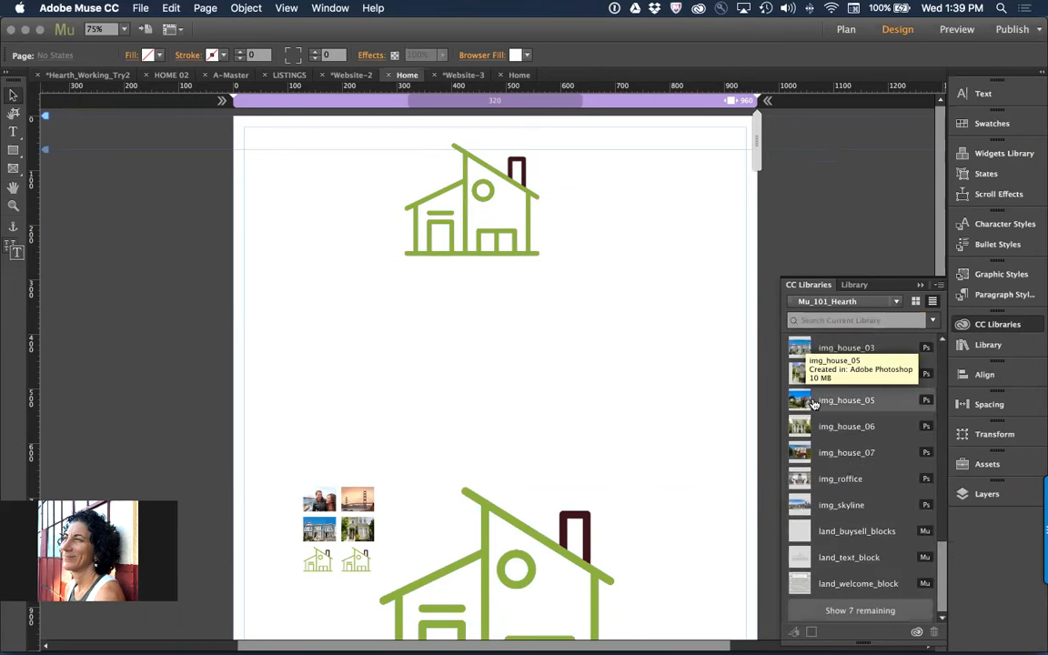
pyautogui.rightClick(828, 432)
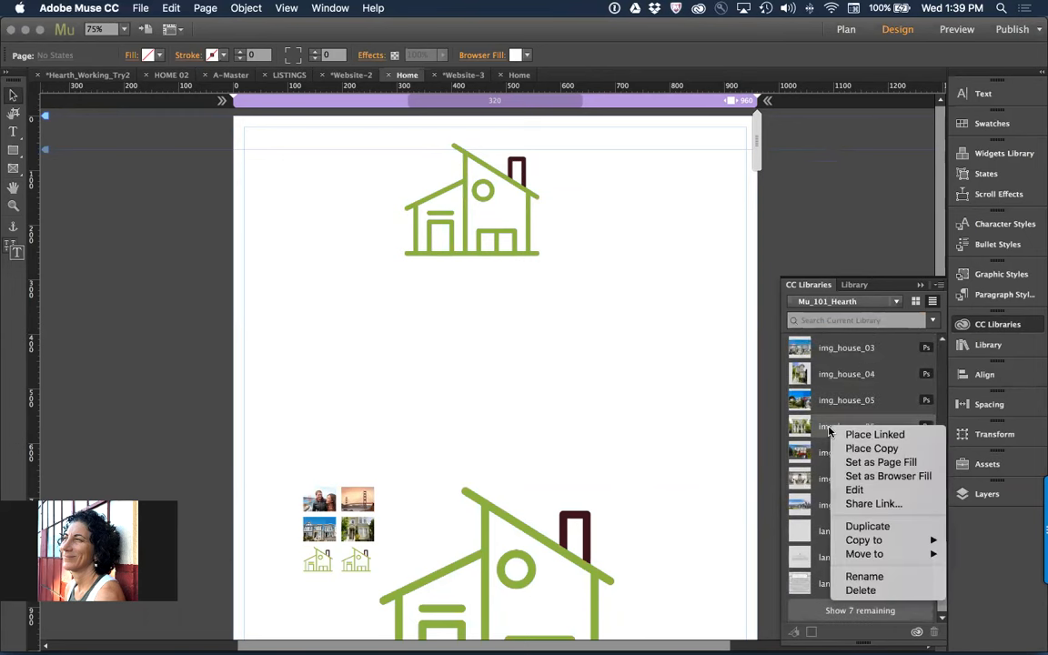
pyautogui.click(872, 479)
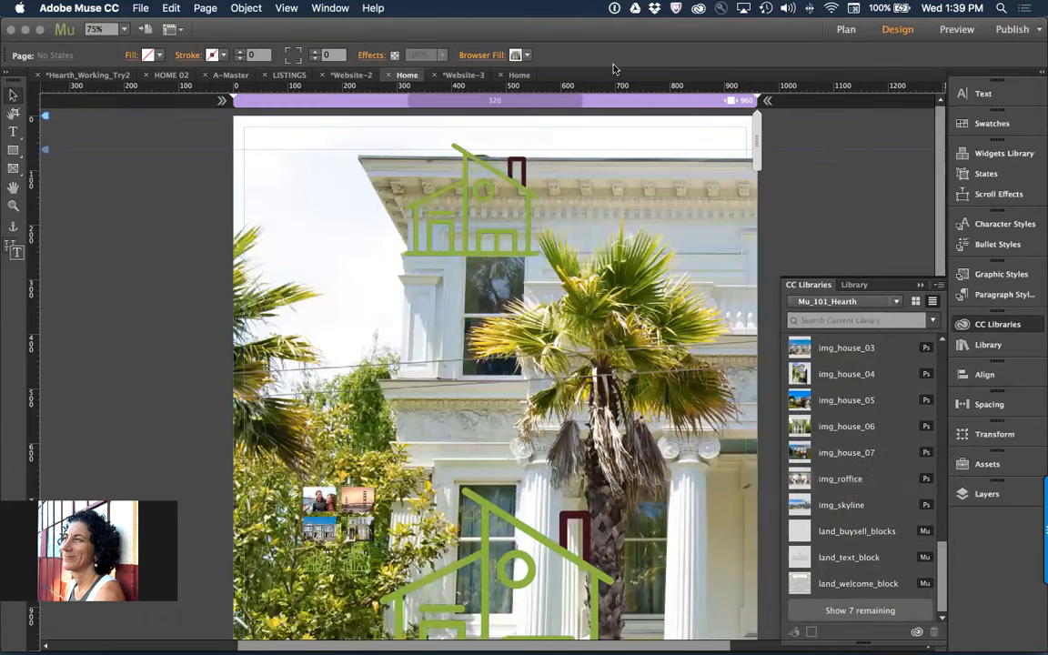
# Set the fitting of the browser fill image img_house_06.png to Scale to Fill
pyautogui.click(489, 55)
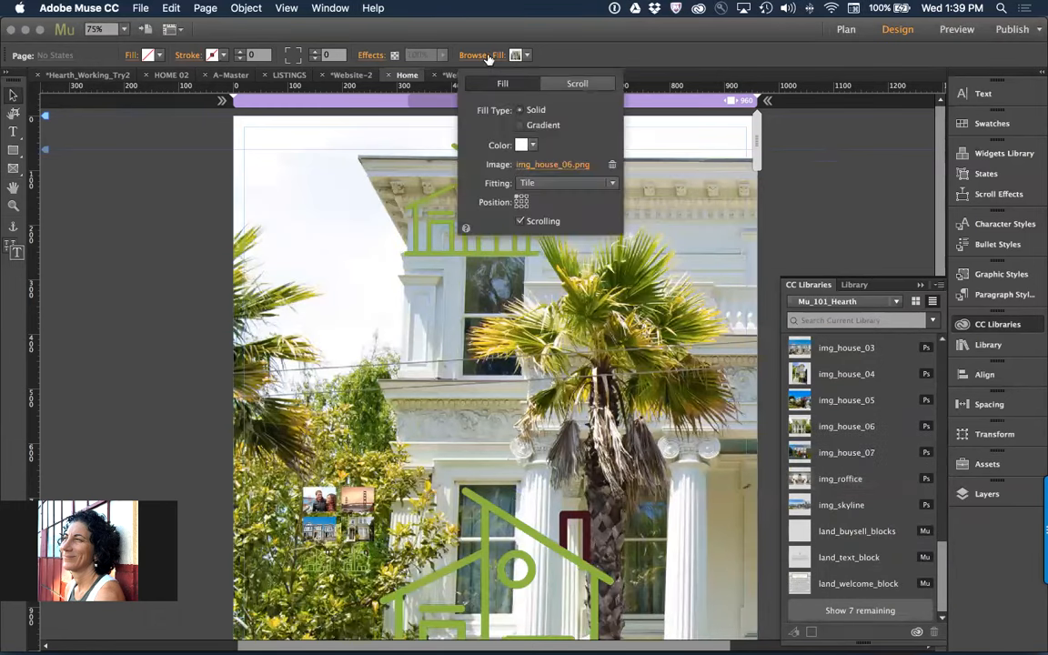
pyautogui.click(537, 182)
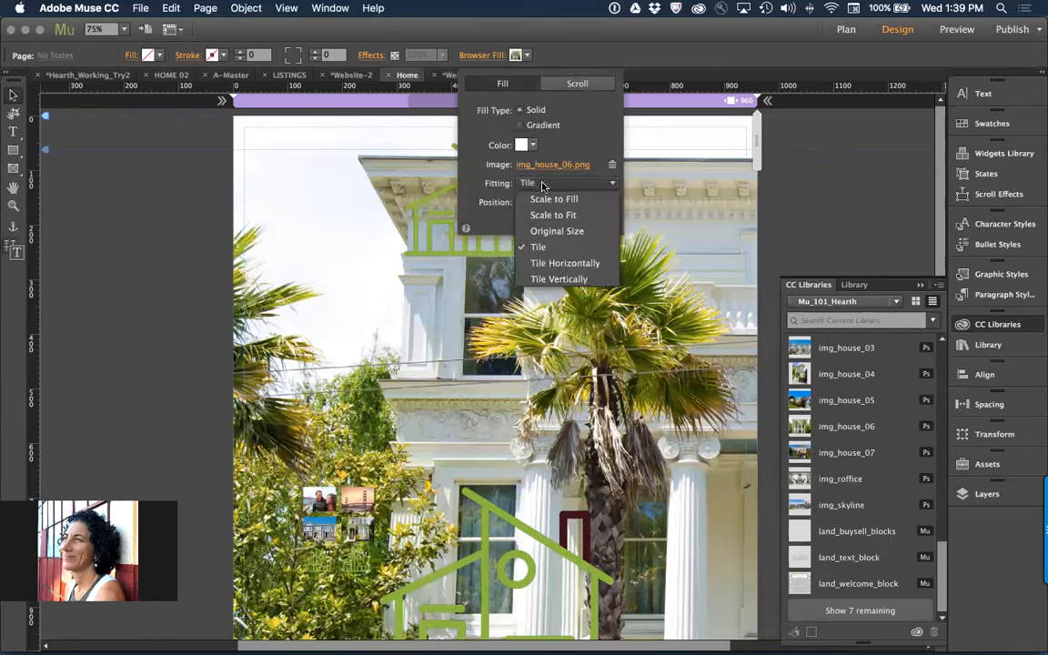
pyautogui.click(543, 202)
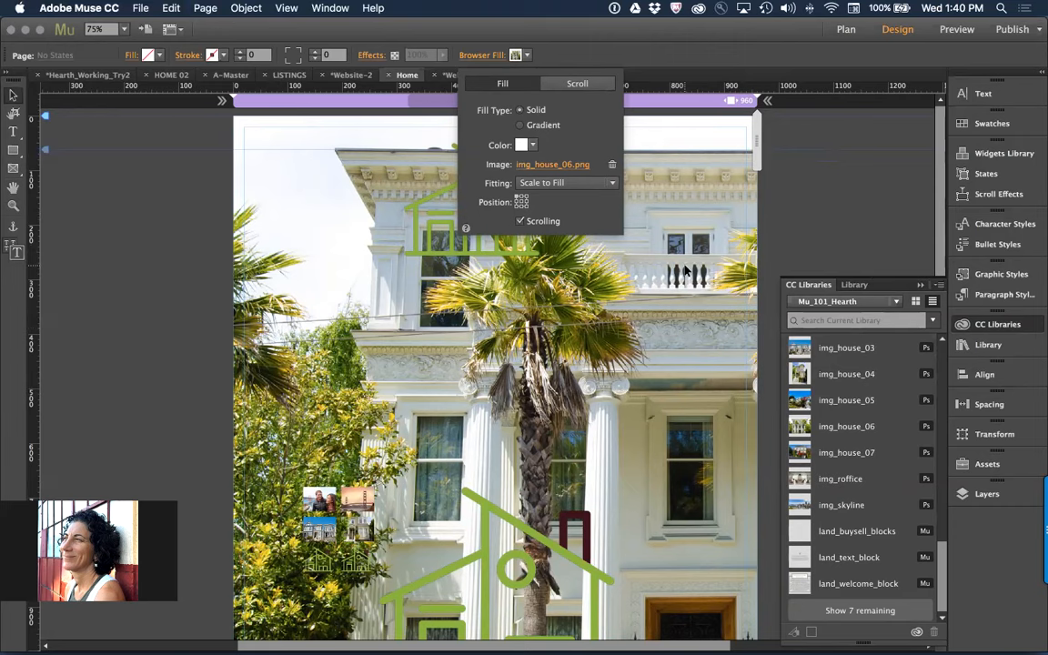
pyautogui.click(154, 282)
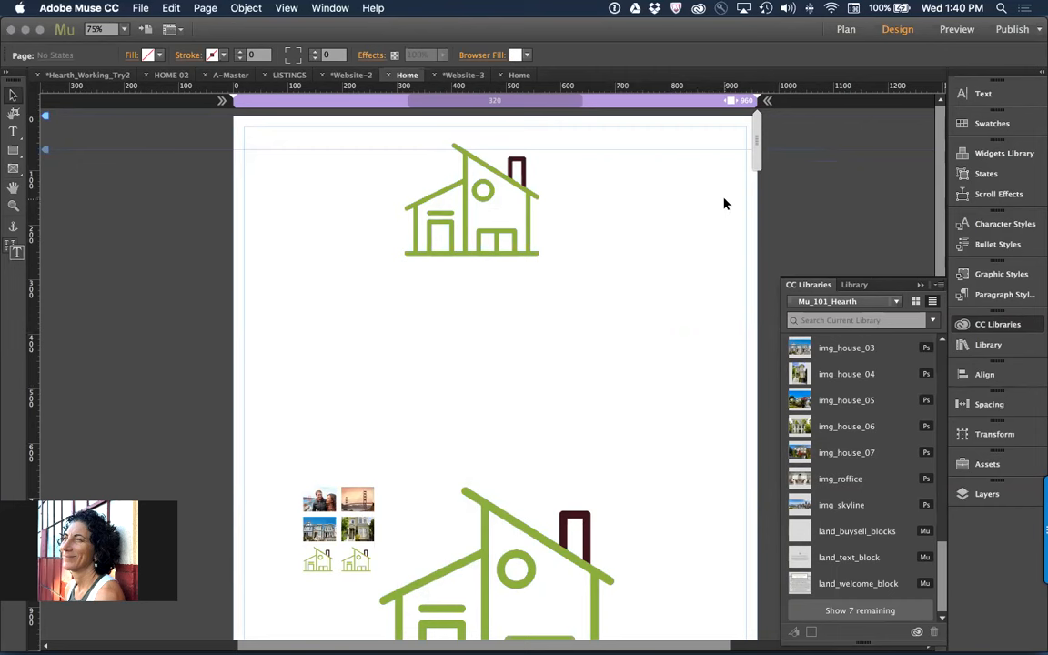
# Draw a rectangle at about X 409, Y 343 between the house icon and slideshow, and turn off the page's Fluid Width
pyautogui.click(15, 151)
pyautogui.moveTo(455, 303); pyautogui.dragTo(642, 427)
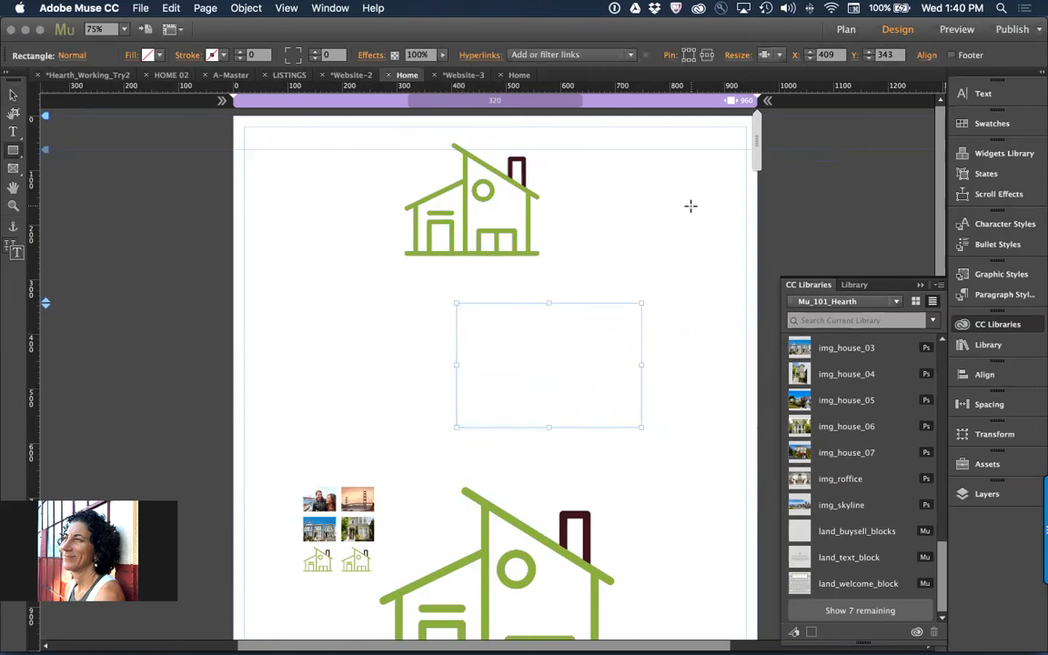
pyautogui.click(13, 94)
pyautogui.rightClick(654, 100)
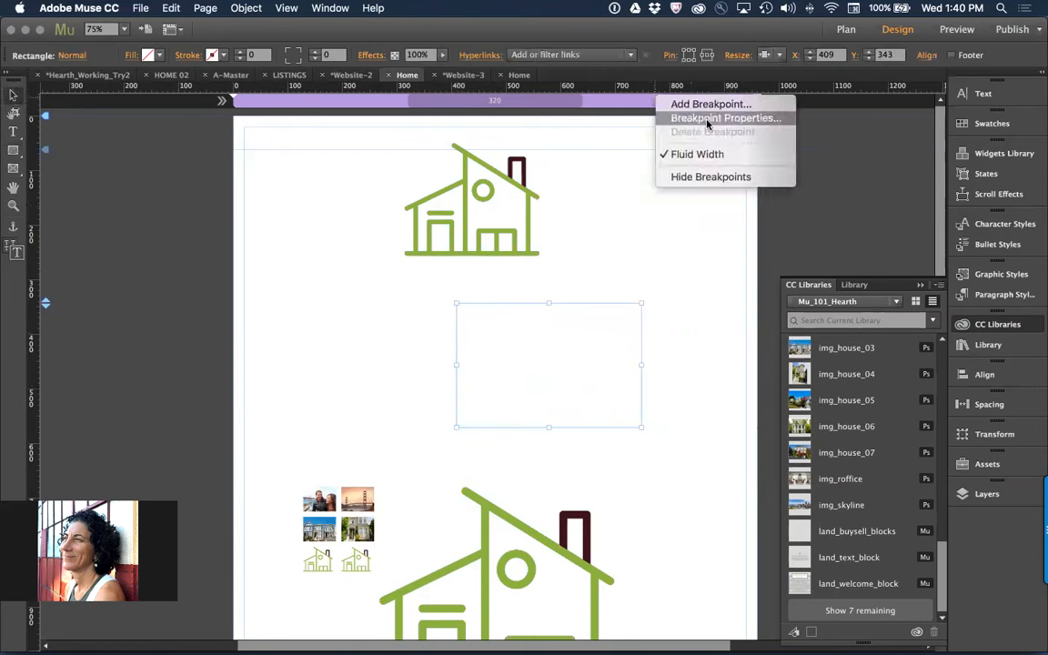
pyautogui.click(715, 155)
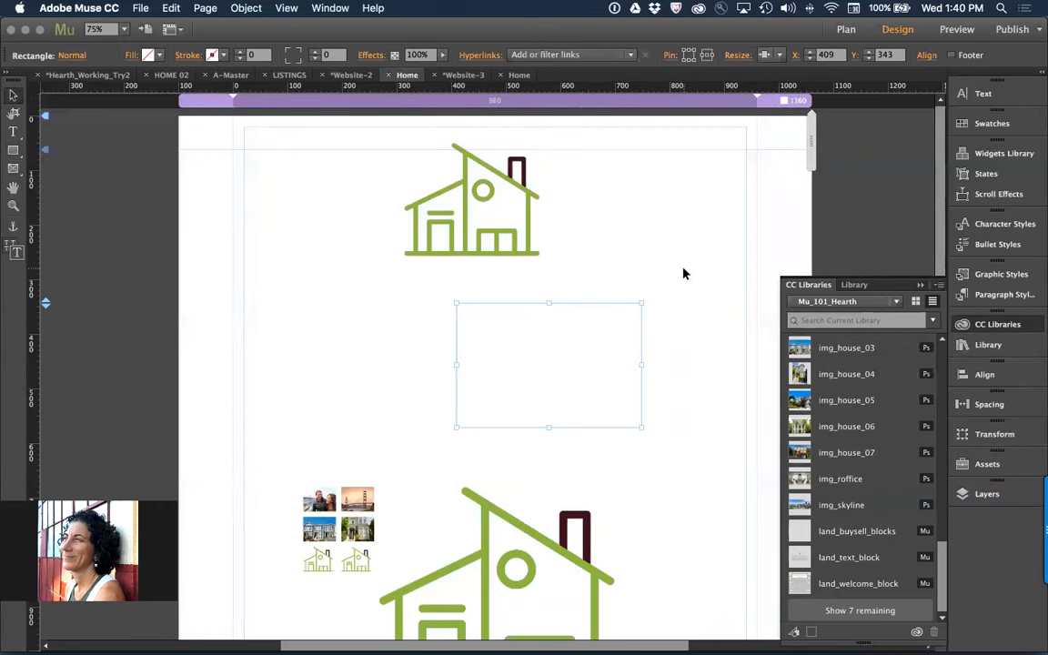
# Move the rectangle up to about Y 315 and make it stretch across the full browser width
pyautogui.moveTo(555, 346); pyautogui.dragTo(524, 331)
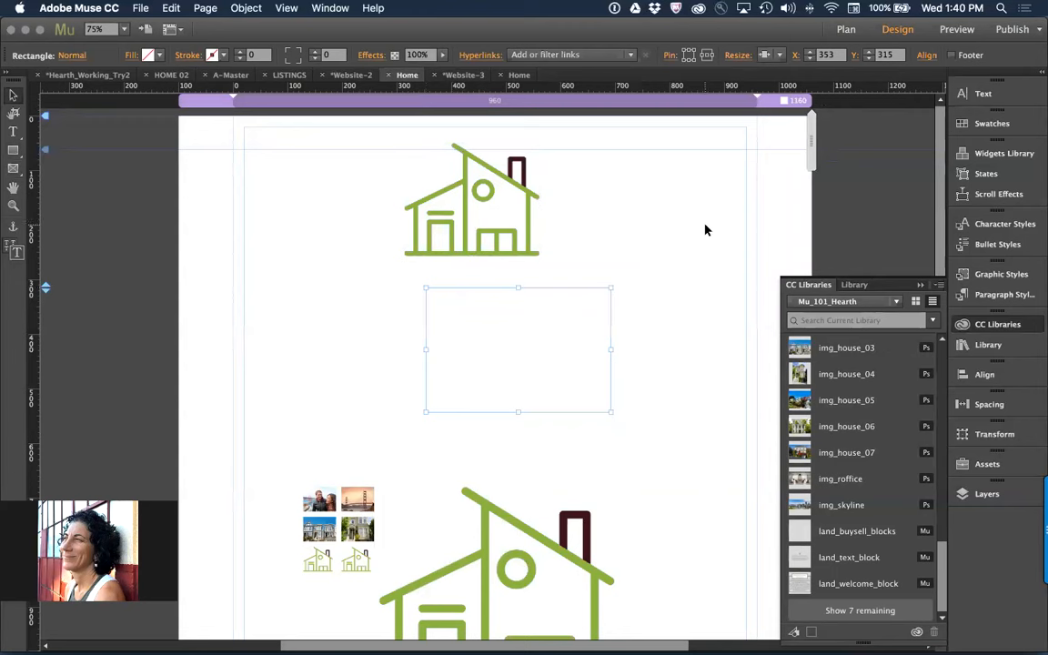
pyautogui.click(766, 55)
pyautogui.click(794, 119)
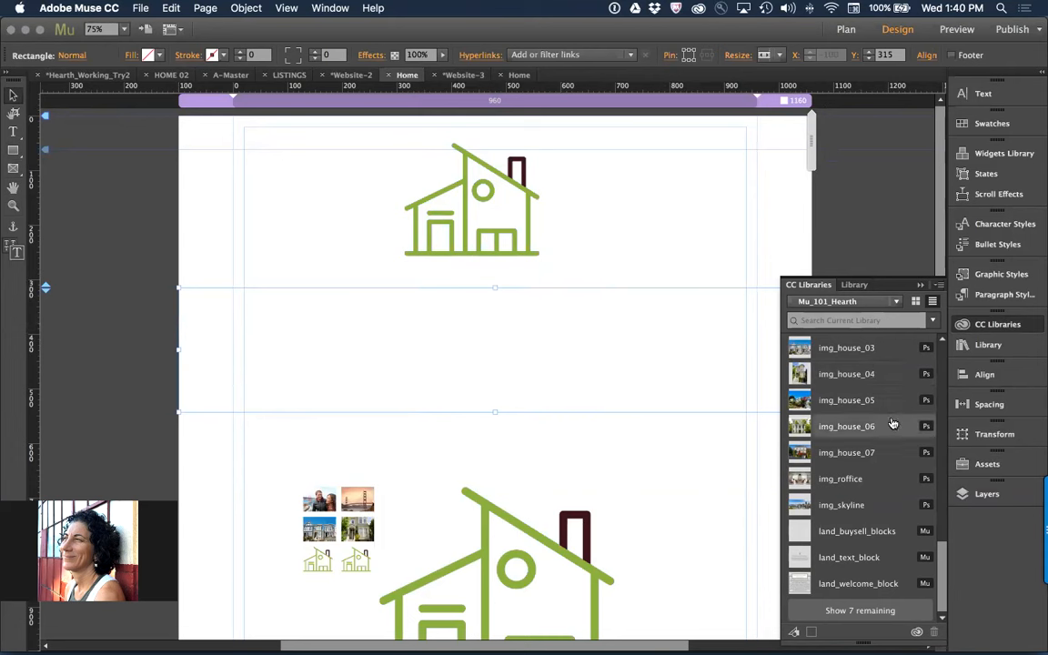
# Place the library graphic img_house_05 as a linked image beside the upper house icon, and cut it from the page
pyautogui.rightClick(799, 407)
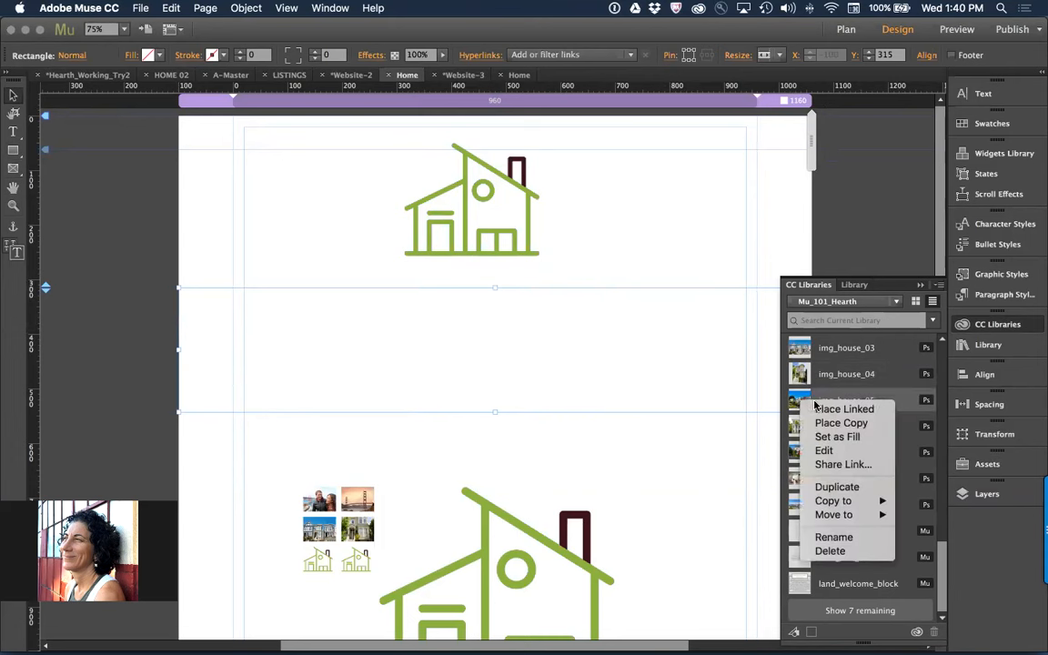
pyautogui.click(809, 408)
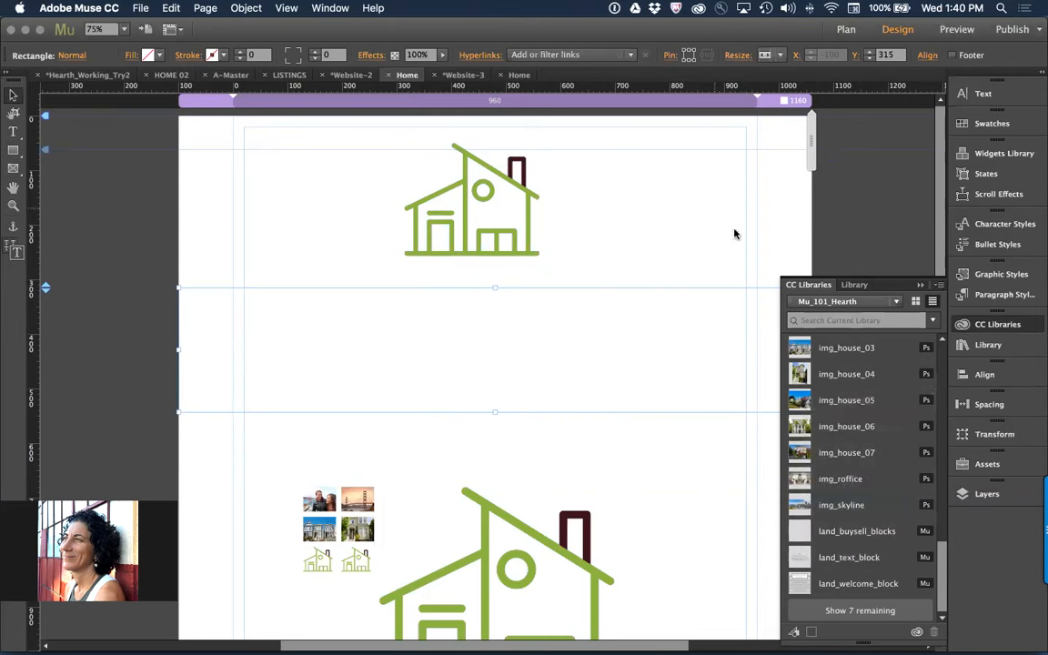
pyautogui.rightClick(845, 400)
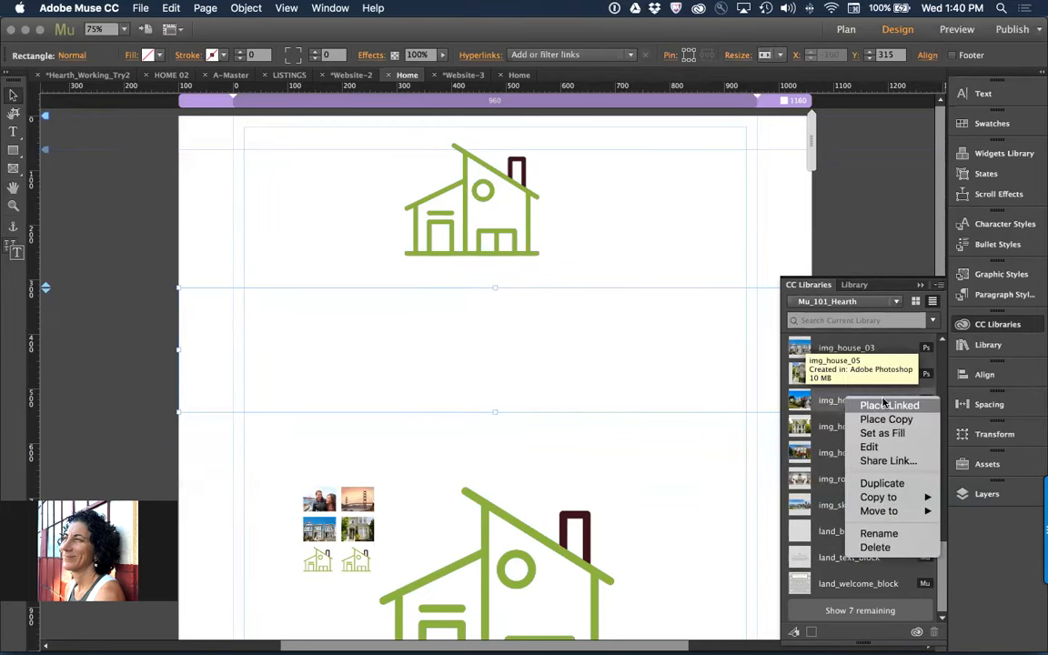
pyautogui.click(883, 406)
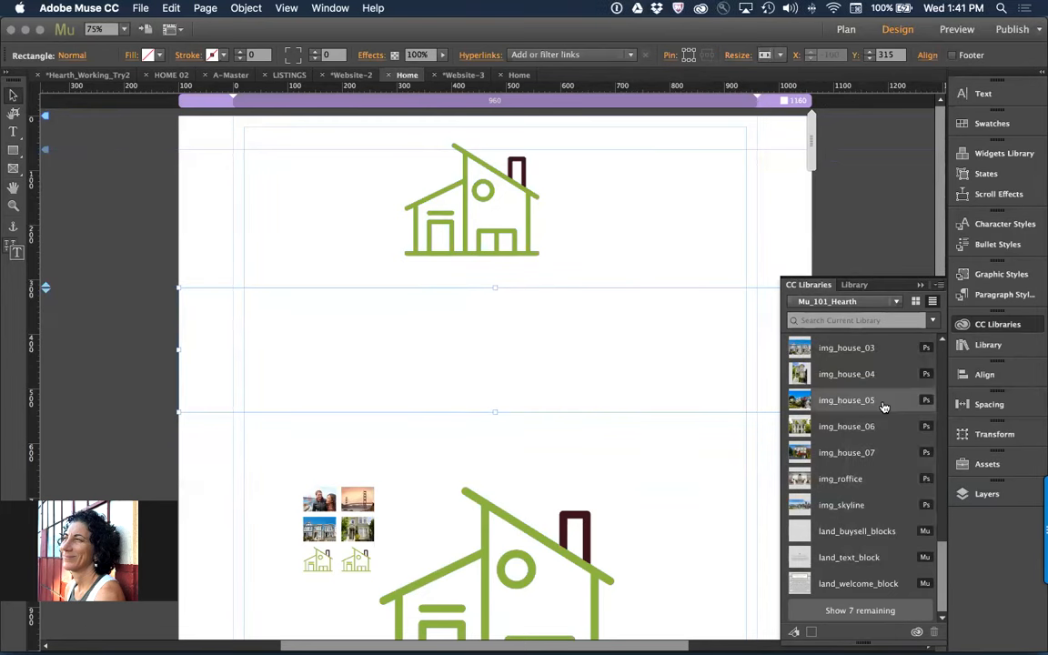
pyautogui.click(584, 164)
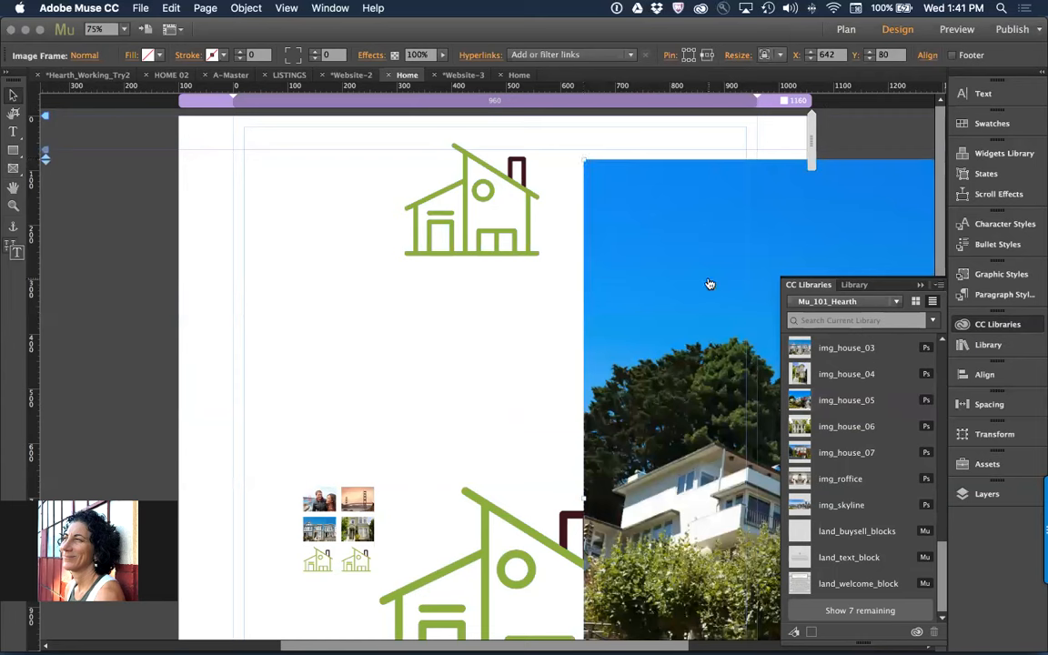
pyautogui.rightClick(635, 186)
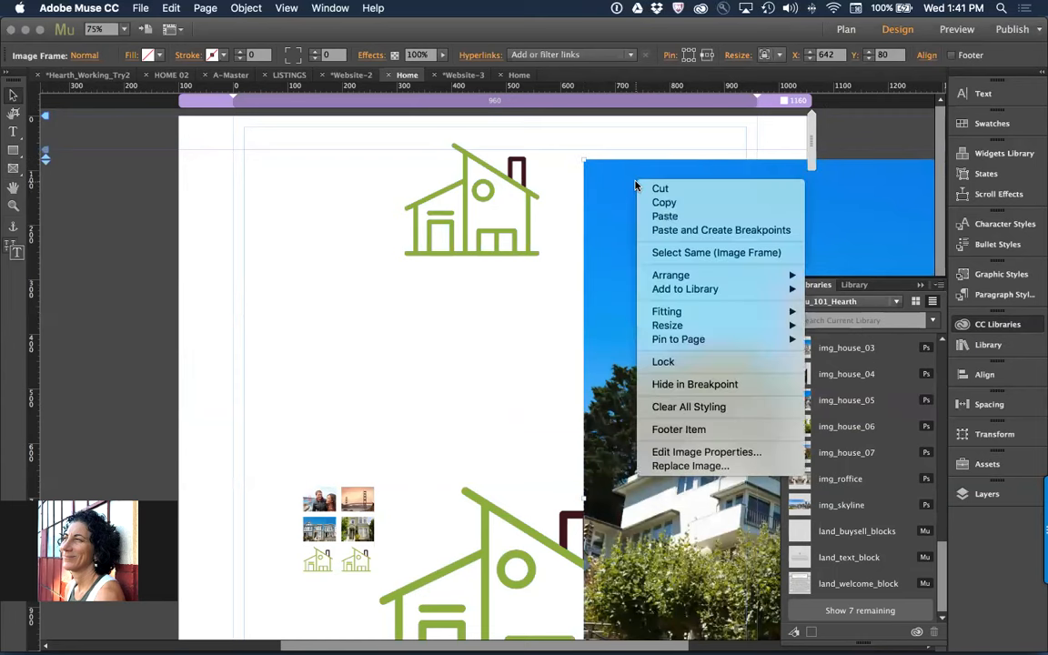
pyautogui.click(652, 191)
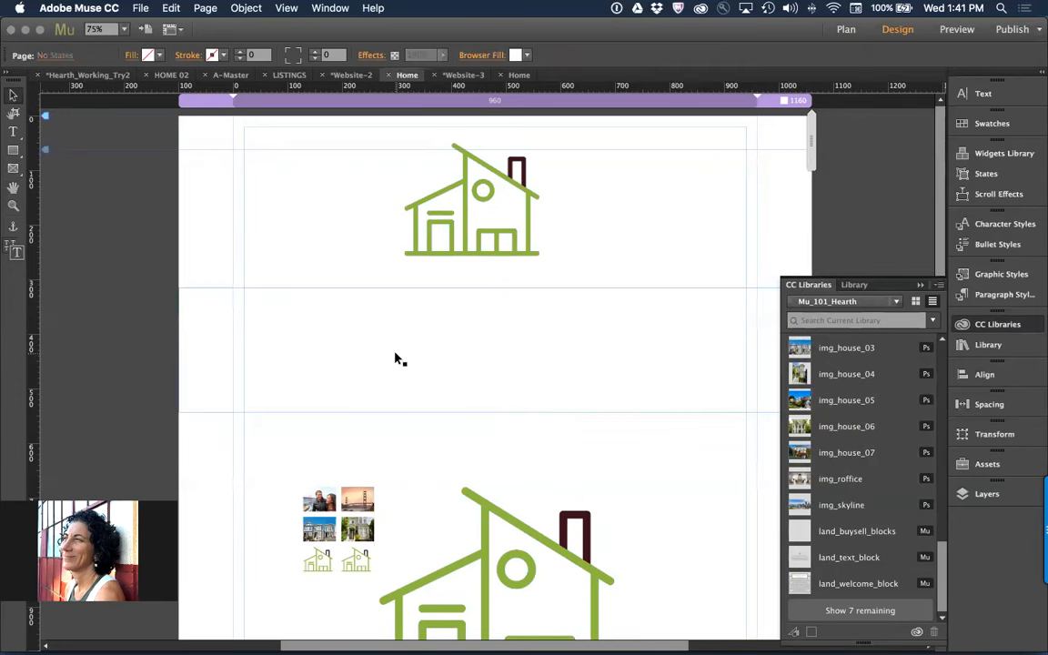
# Paste the cut house image into the full-width rectangle as its background image
pyautogui.click(396, 358)
pyautogui.rightClick(396, 358)
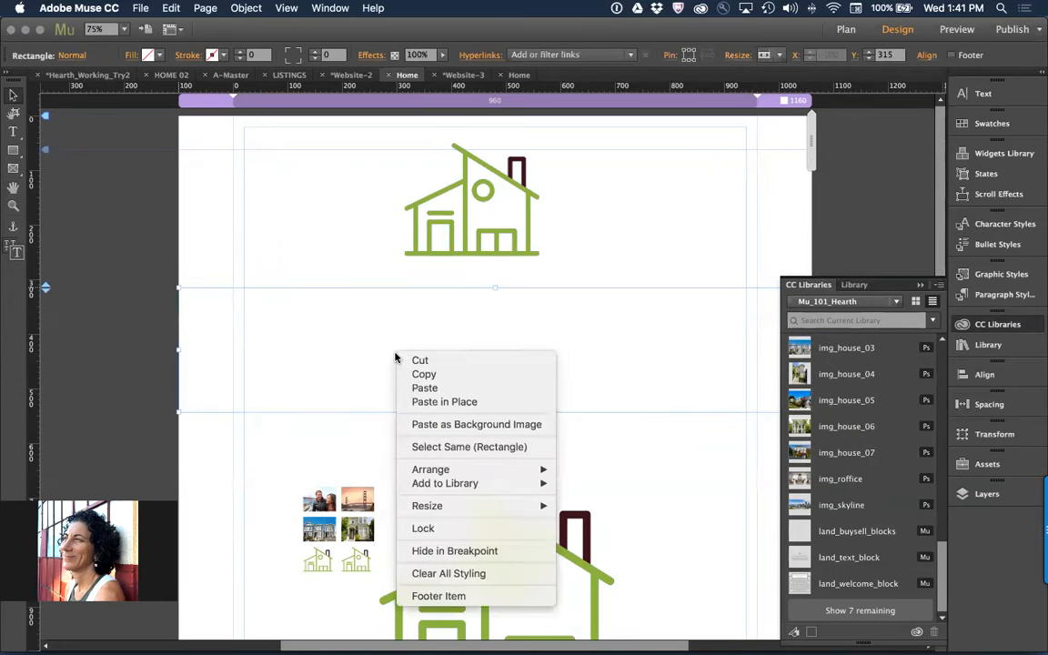
pyautogui.click(477, 424)
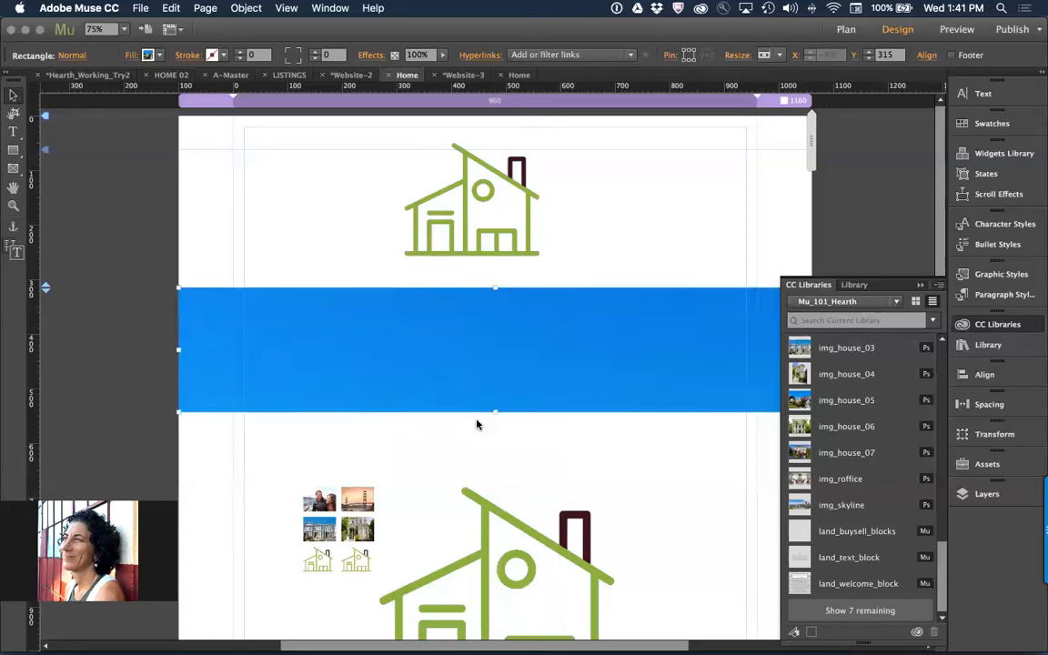
# Set the rectangle's fill image fitting to Scale to Fill and its position to centered
pyautogui.click(129, 54)
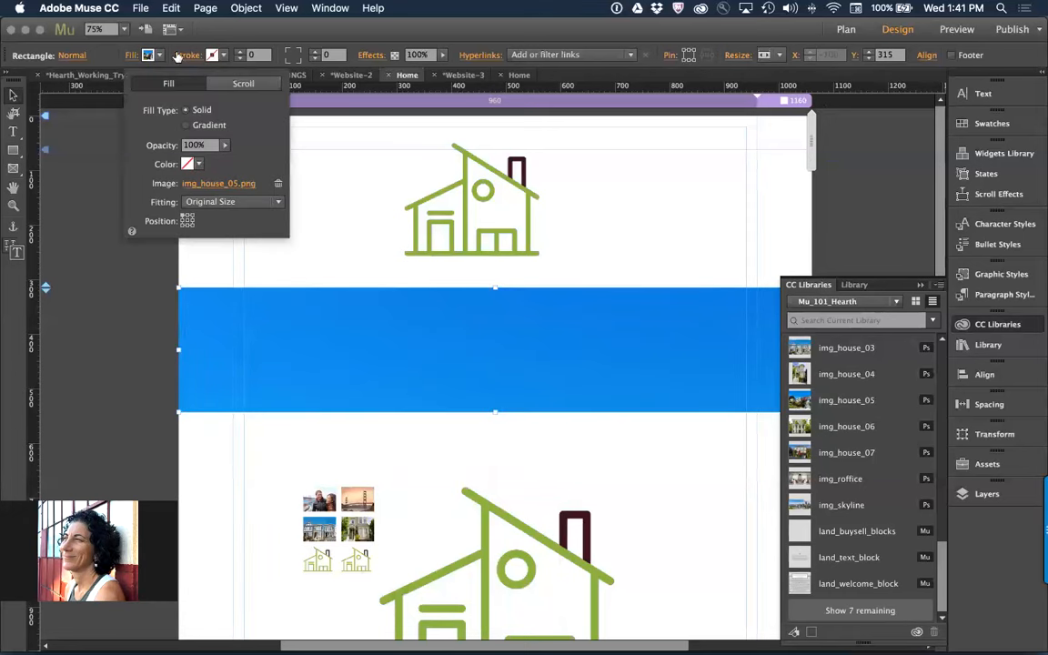
pyautogui.click(232, 201)
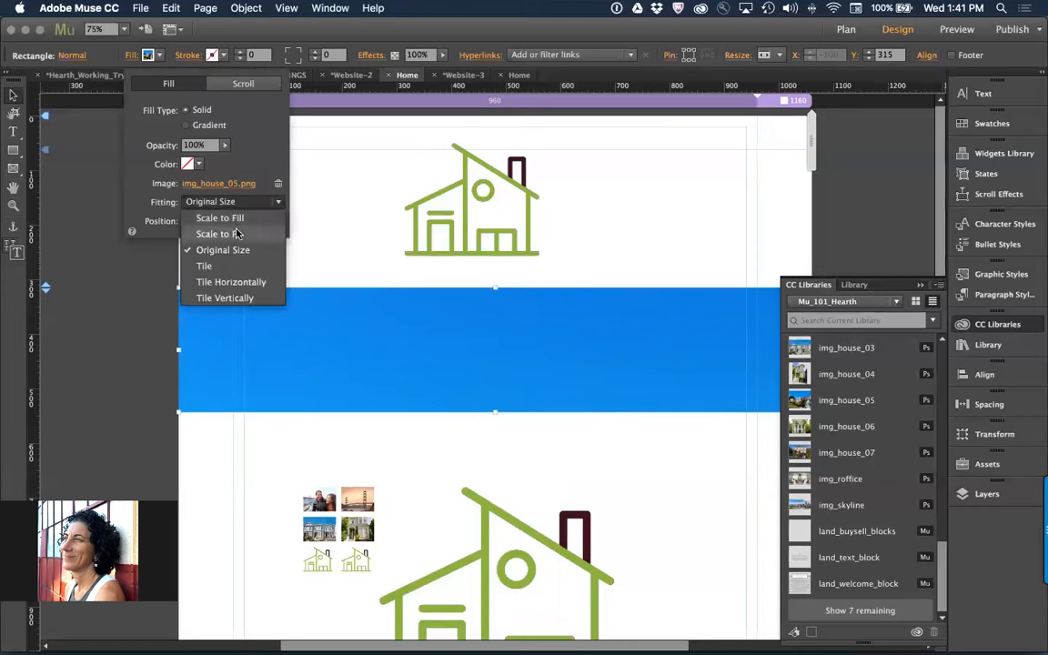
pyautogui.click(222, 218)
pyautogui.click(255, 86)
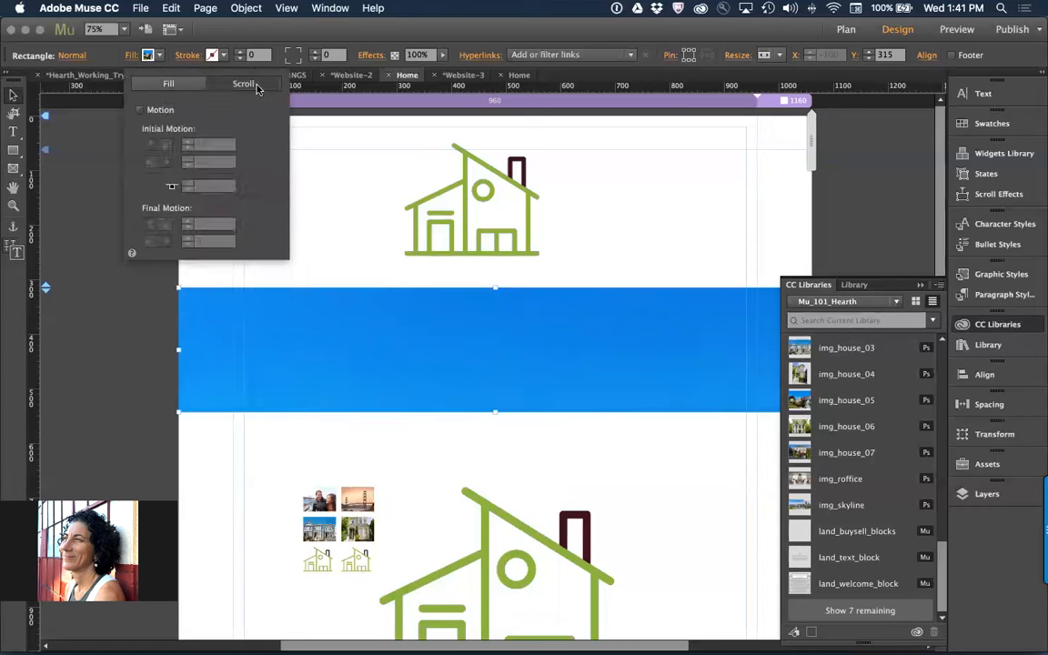
pyautogui.click(169, 84)
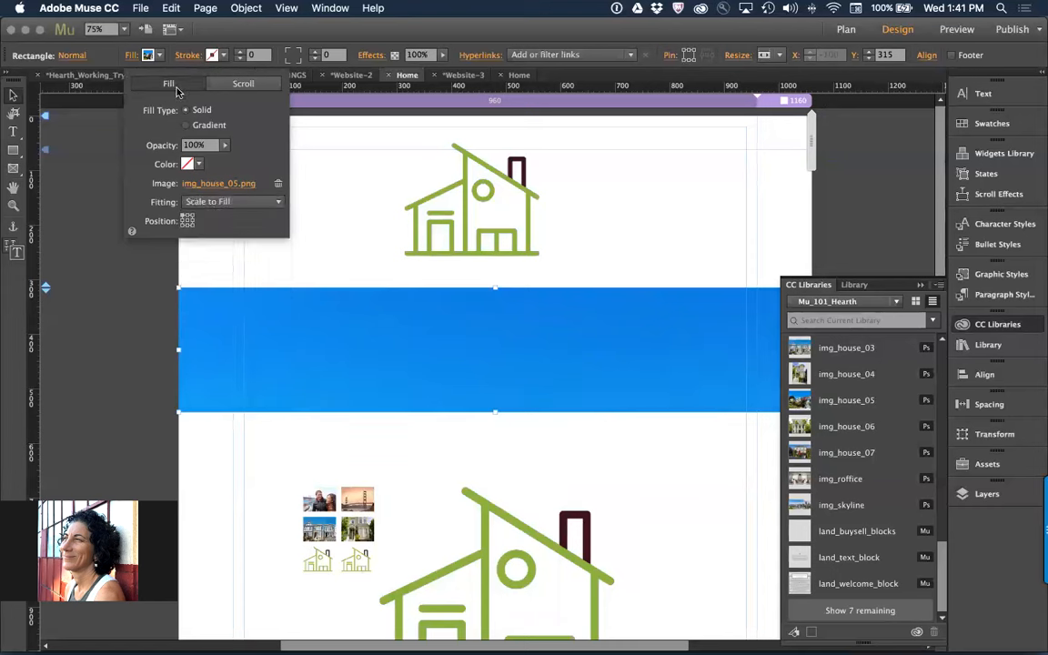
pyautogui.click(188, 220)
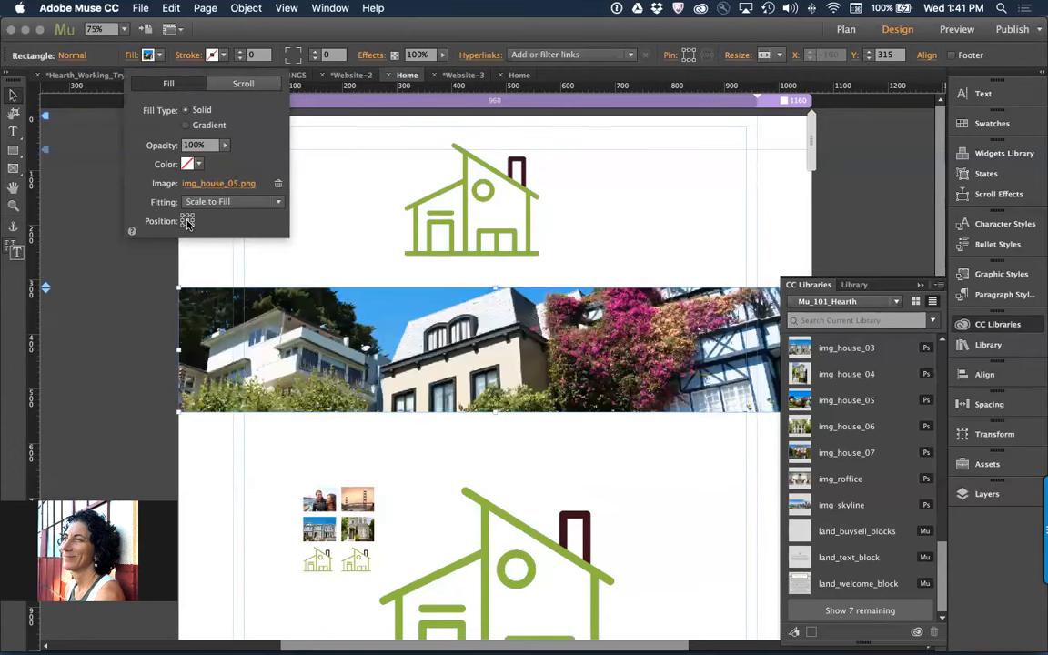
# Enable scroll motion on the rectangle's fill and set both the initial and final vertical motion to 0.8
pyautogui.click(241, 84)
pyautogui.click(142, 109)
pyautogui.click(220, 146)
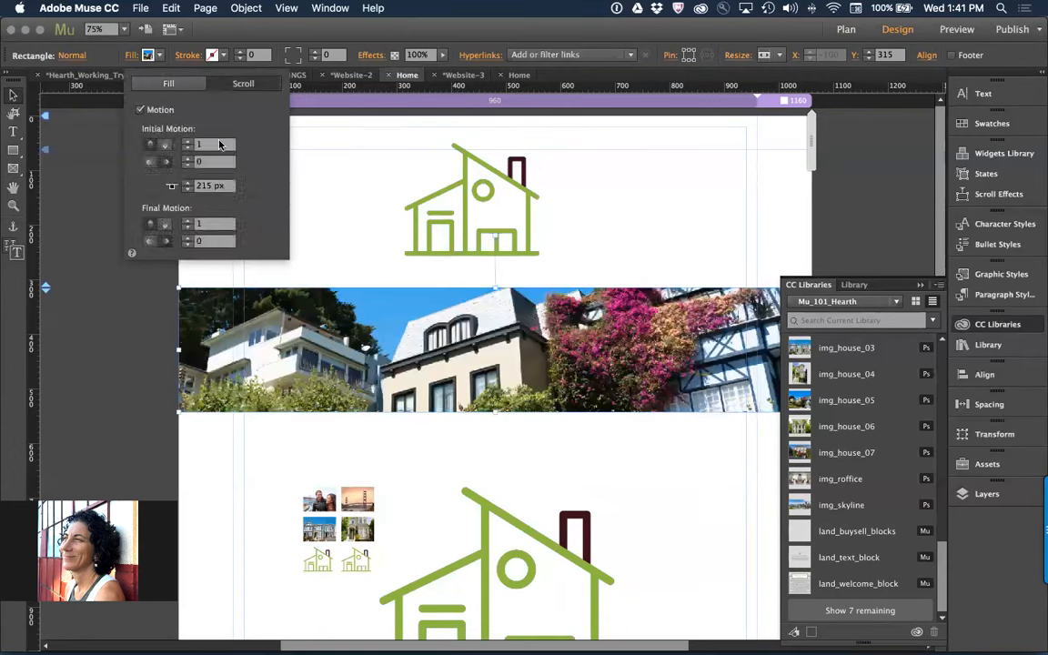
pyautogui.write('0.8')
pyautogui.press('Tab')
pyautogui.press('Tab')
pyautogui.write('.8')
pyautogui.press('Return')
pyautogui.click(370, 180)
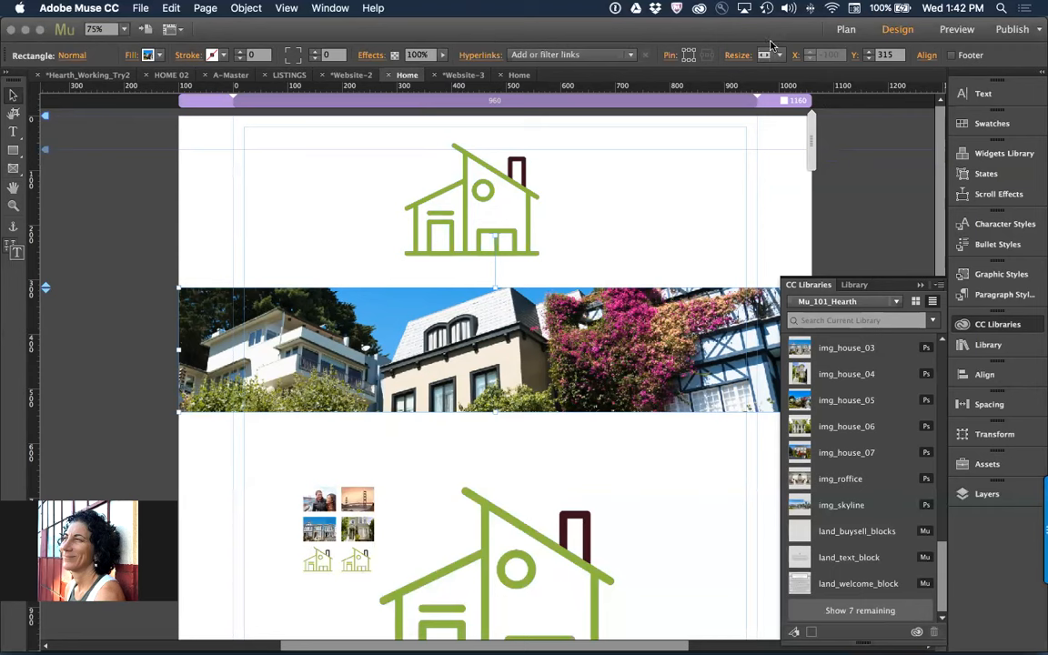
pyautogui.click(615, 205)
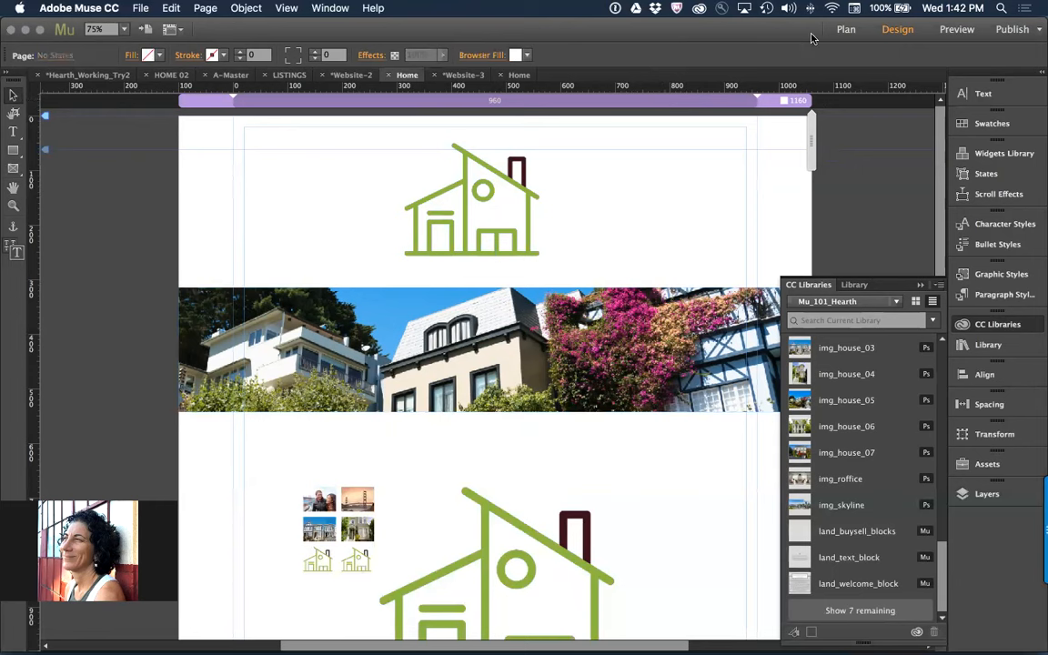
pyautogui.click(482, 196)
pyautogui.click(642, 224)
pyautogui.click(938, 287)
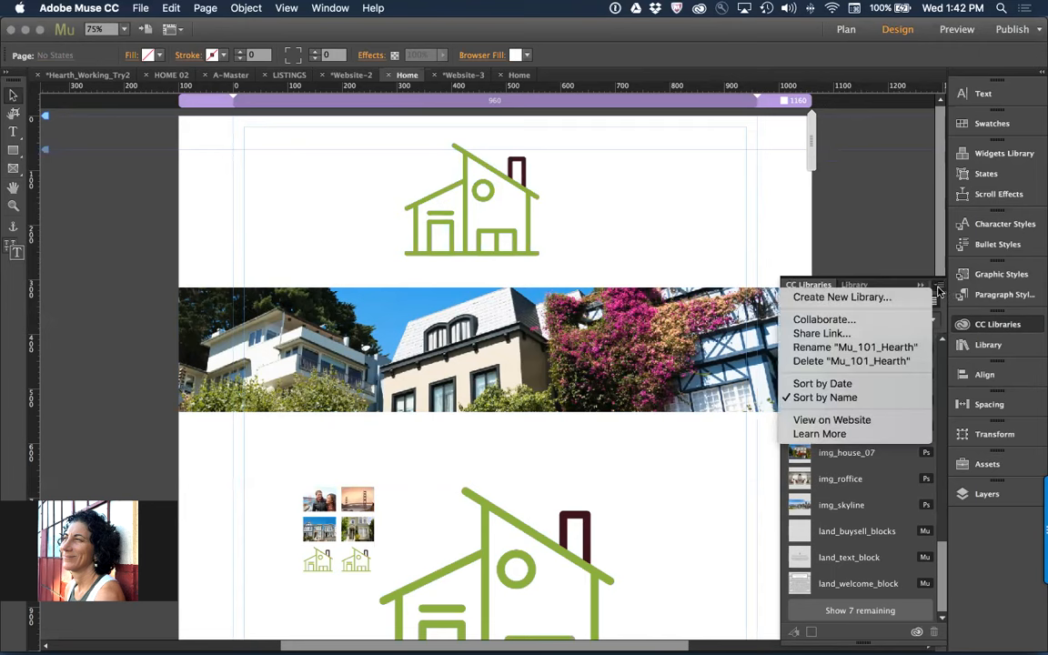
pyautogui.click(873, 235)
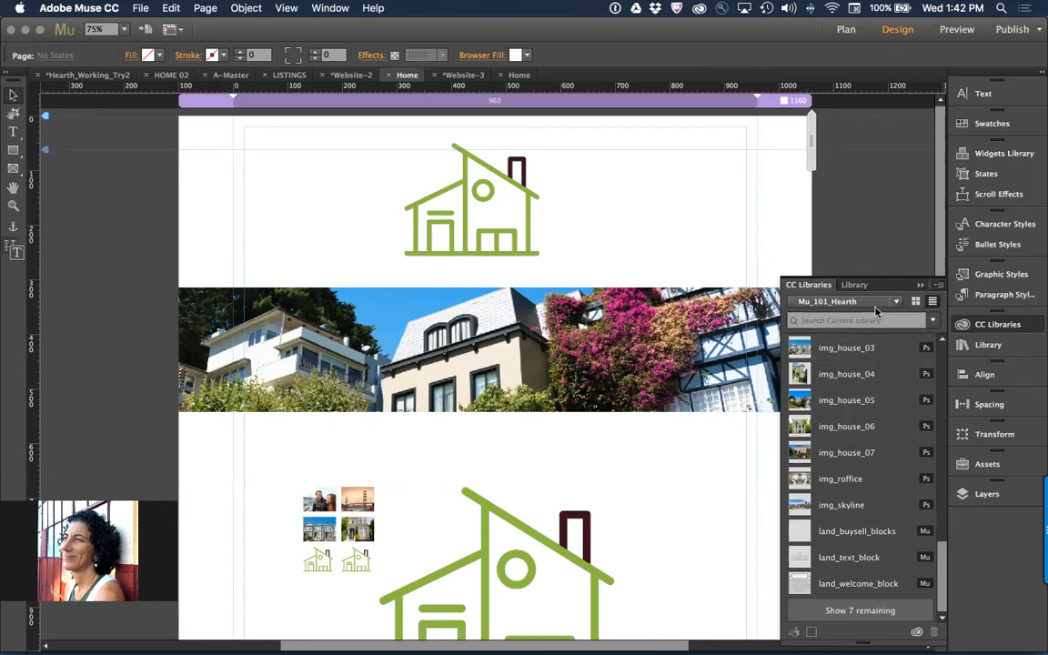
pyautogui.click(939, 286)
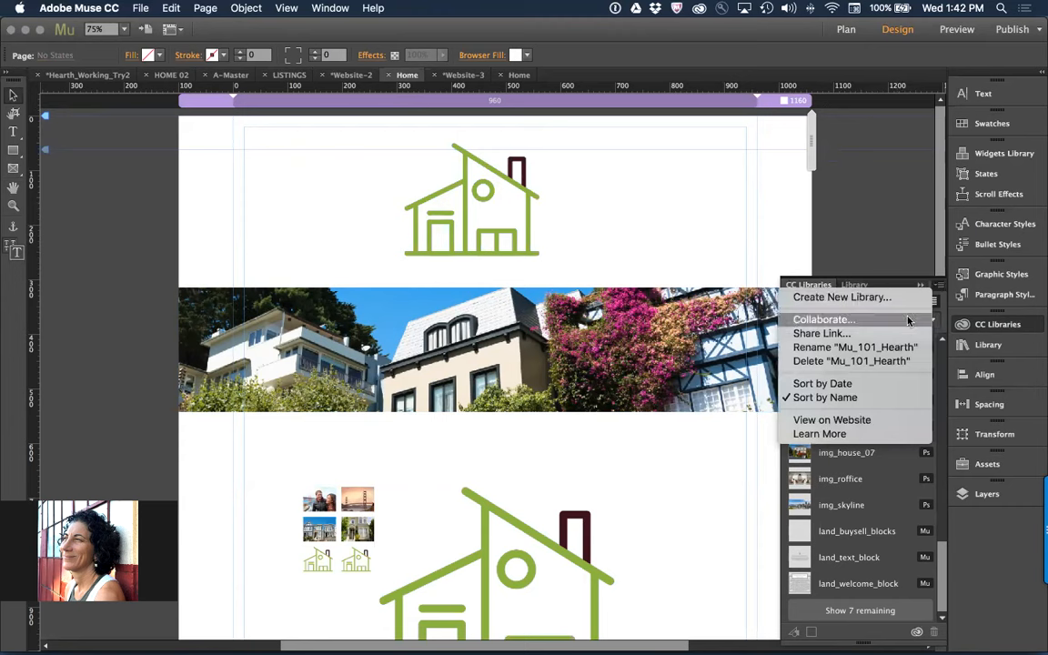
pyautogui.click(854, 233)
# Switch to the Pigeon_Specs library, view its library options, and return to the Mu_101_Hearth library
pyautogui.click(859, 303)
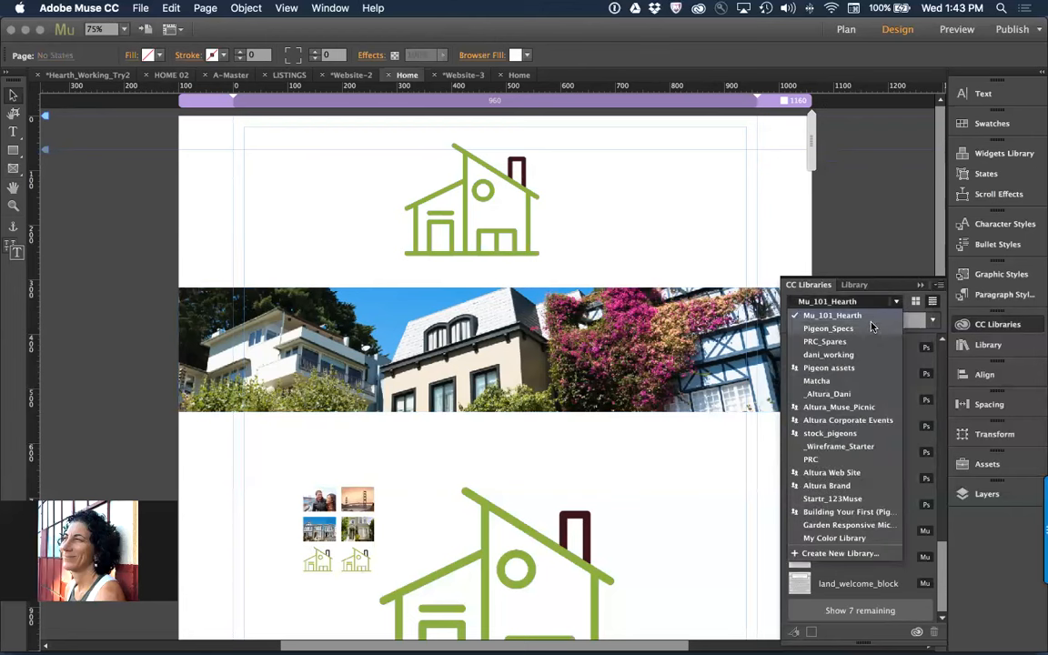
pyautogui.click(823, 328)
pyautogui.click(938, 285)
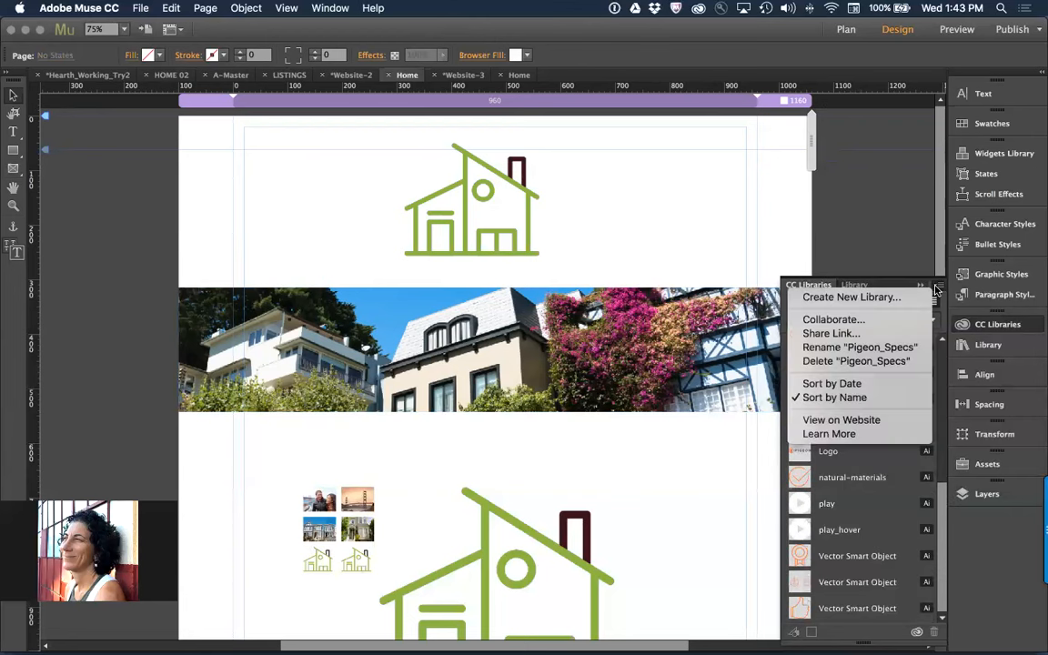
pyautogui.click(873, 231)
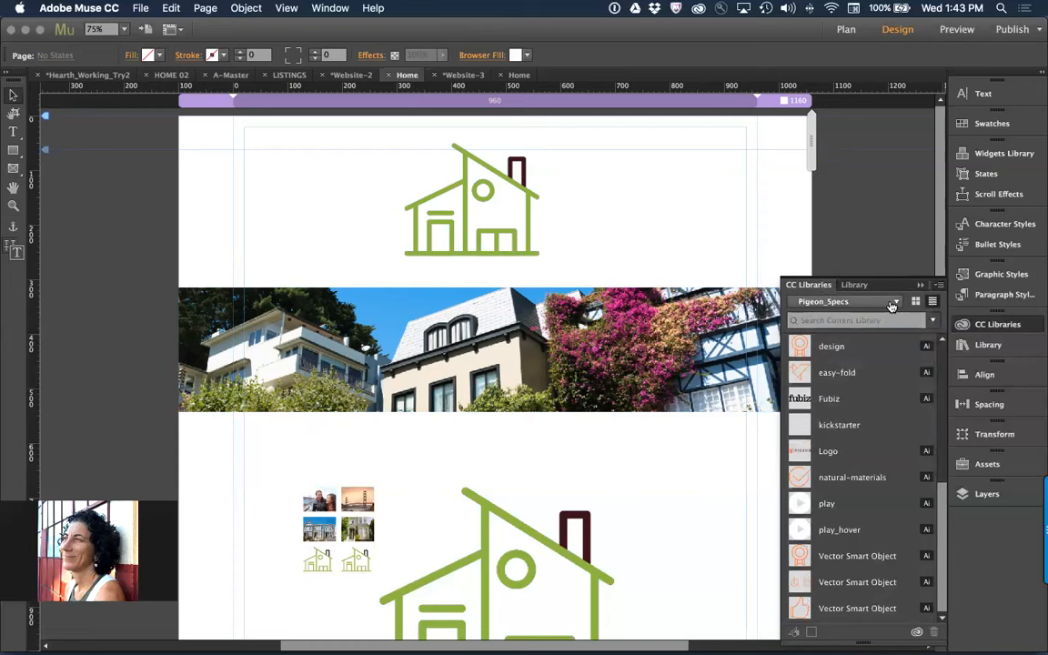
pyautogui.click(894, 303)
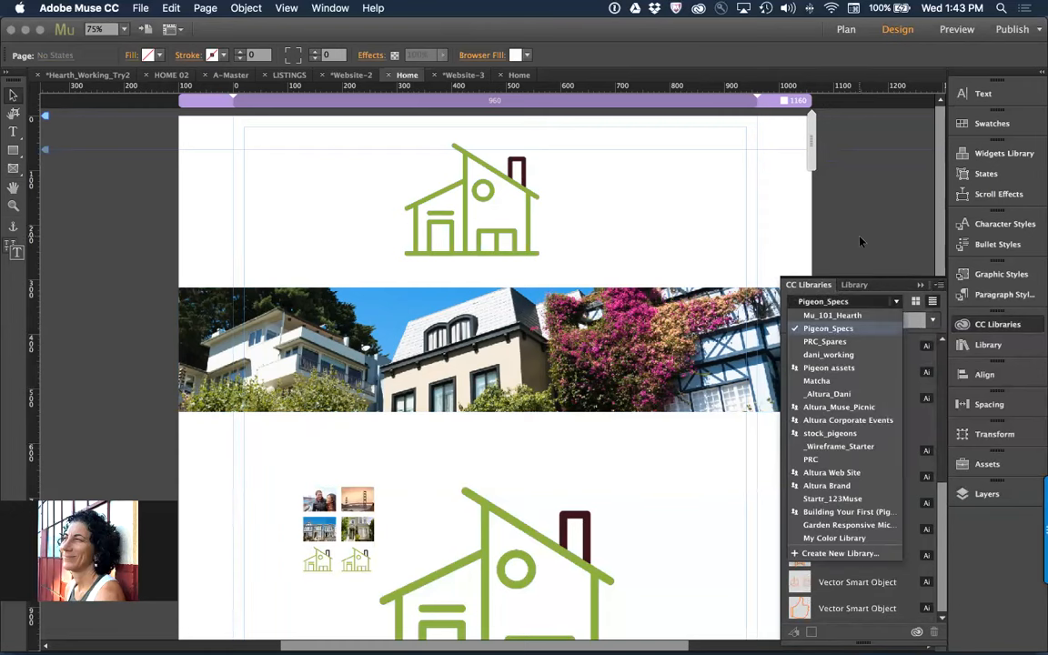
pyautogui.click(938, 286)
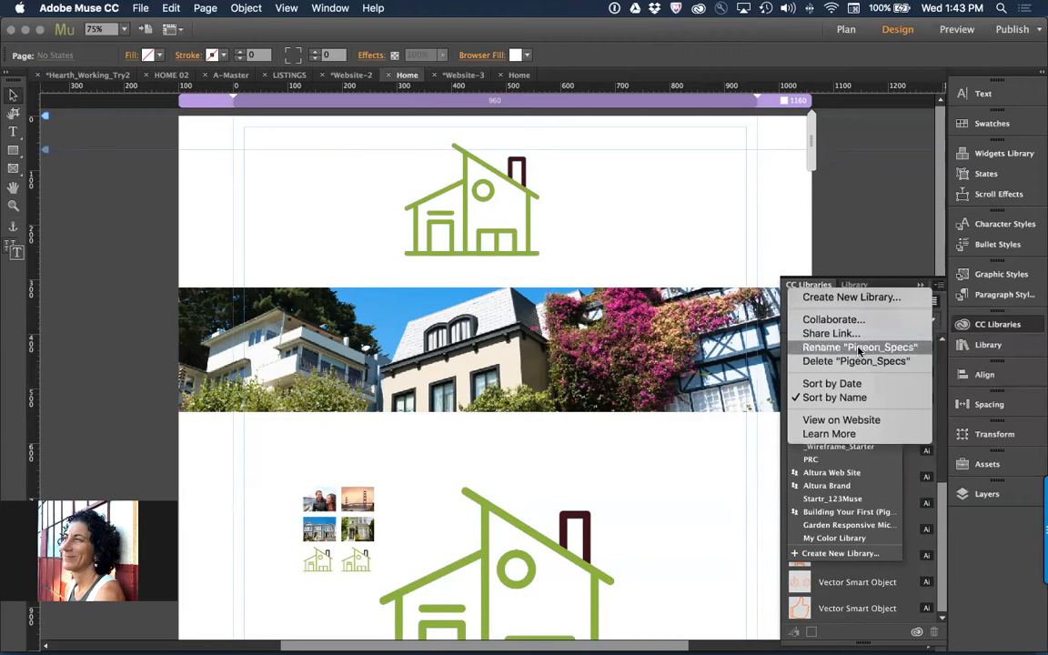
pyautogui.click(834, 287)
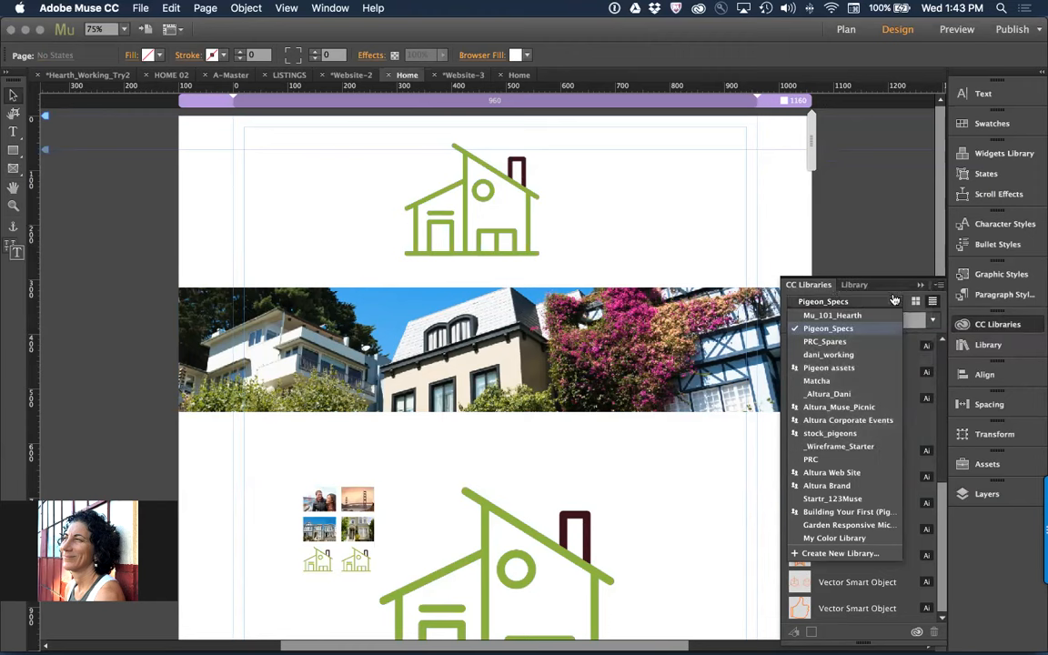
pyautogui.click(894, 306)
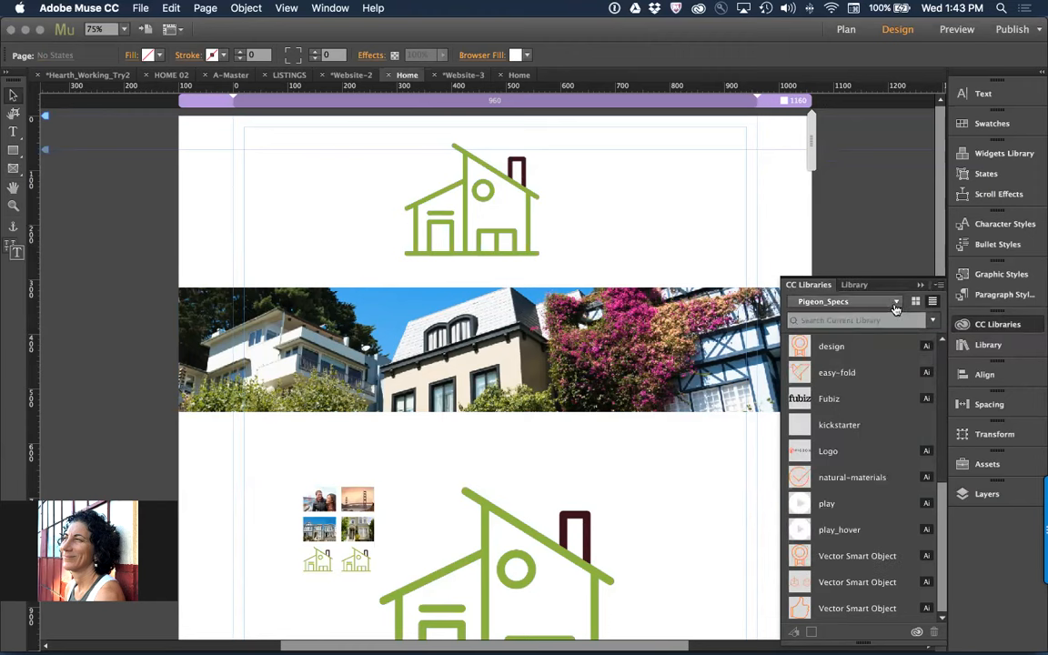
pyautogui.click(893, 307)
pyautogui.click(831, 314)
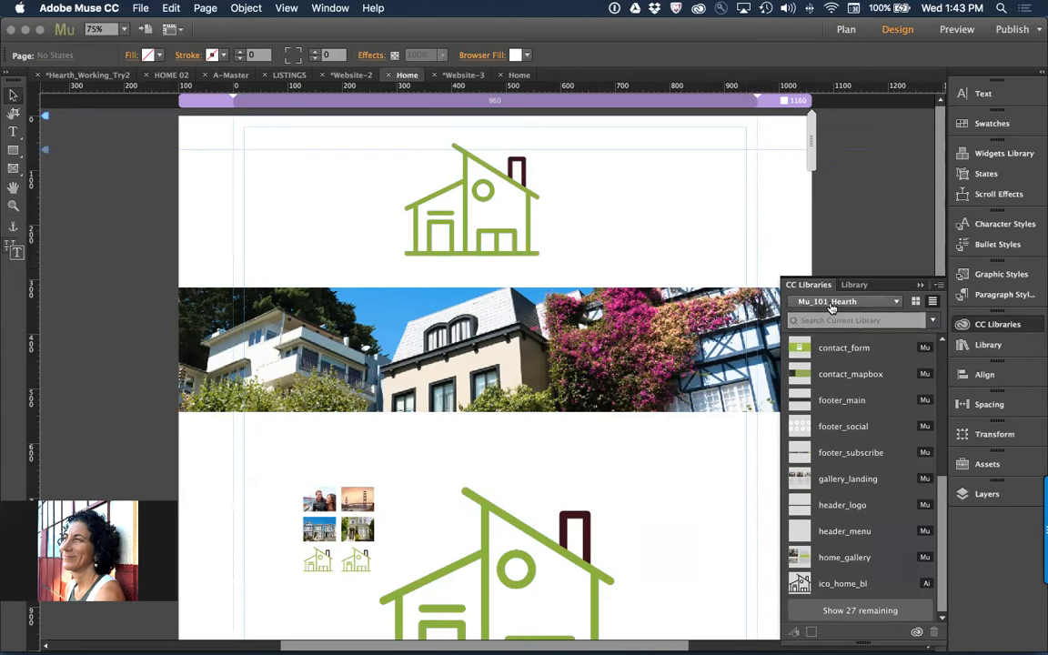
# Open the share link settings of the Mu_101_Hearth library and toggle Allow Downloads in the advanced options
pyautogui.click(938, 286)
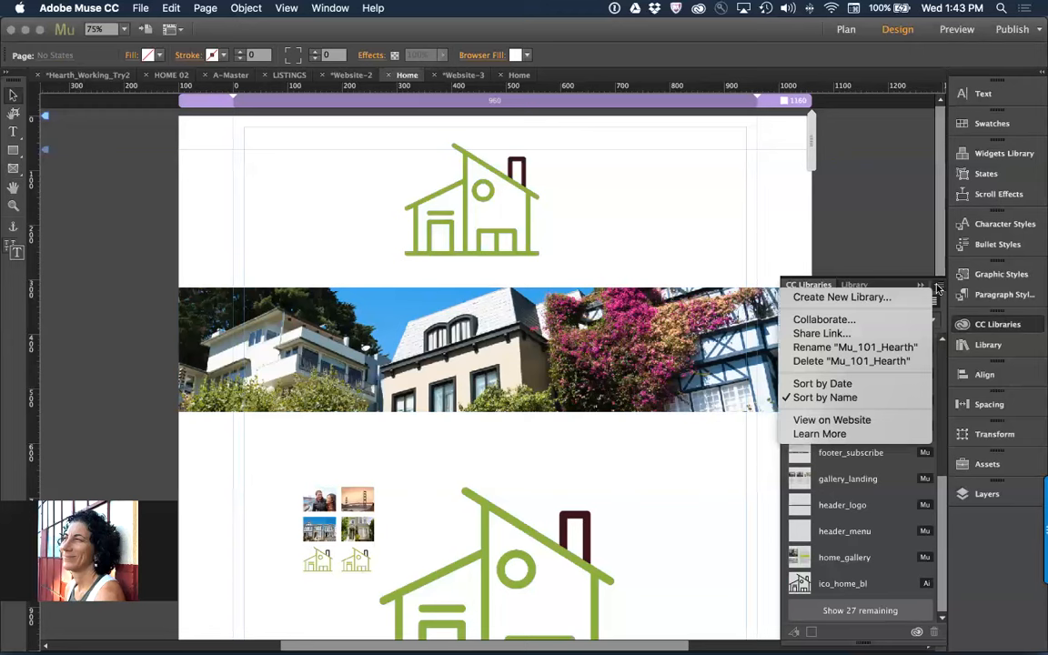
pyautogui.click(861, 334)
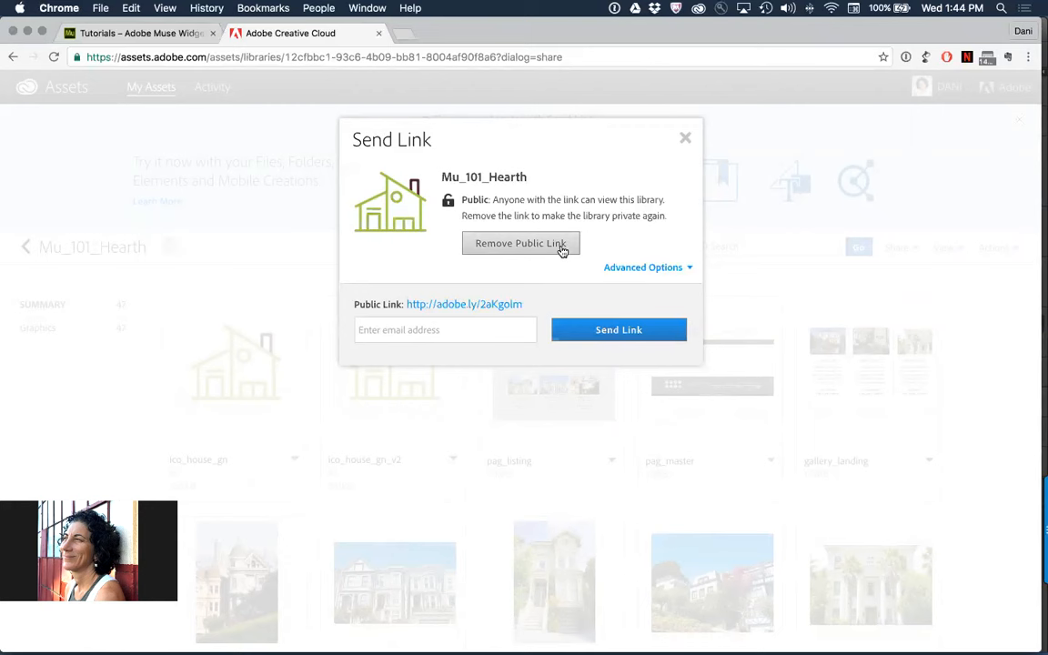
pyautogui.click(635, 267)
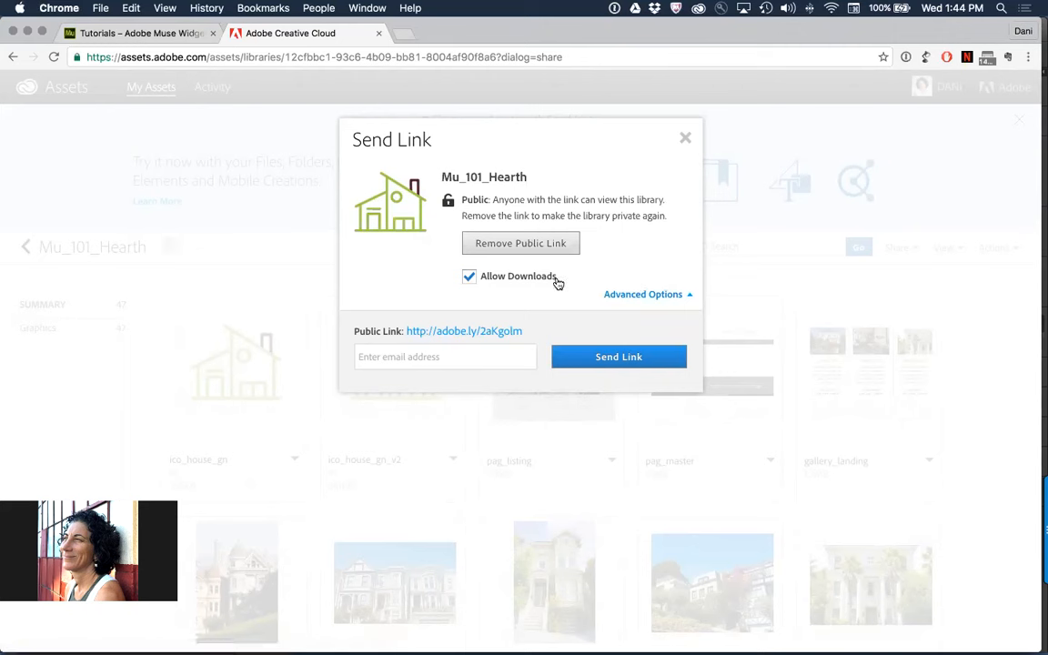
pyautogui.click(467, 277)
pyautogui.click(686, 138)
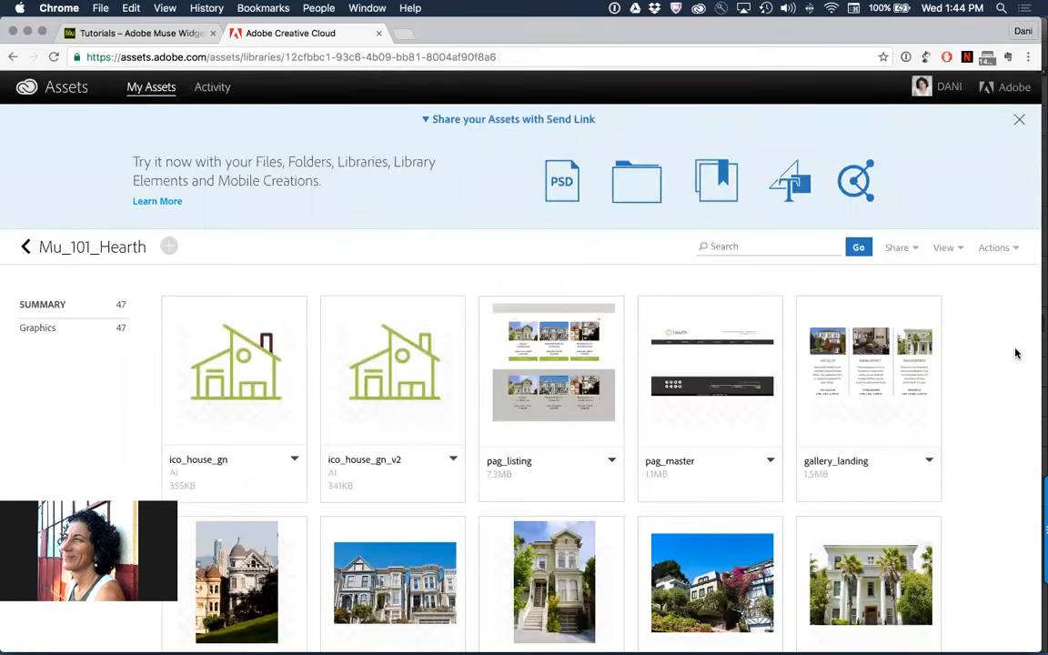
# Return to Adobe Muse and open the collaborator invitation for the Mu_101_Hearth library
pyautogui.press('super+Tab')
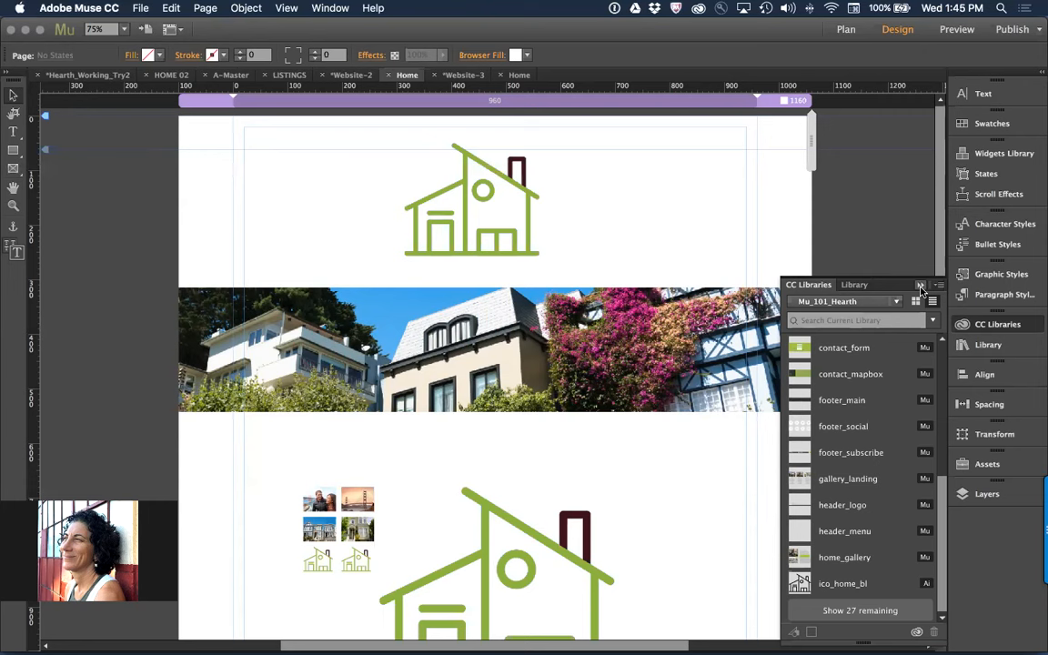
pyautogui.click(937, 286)
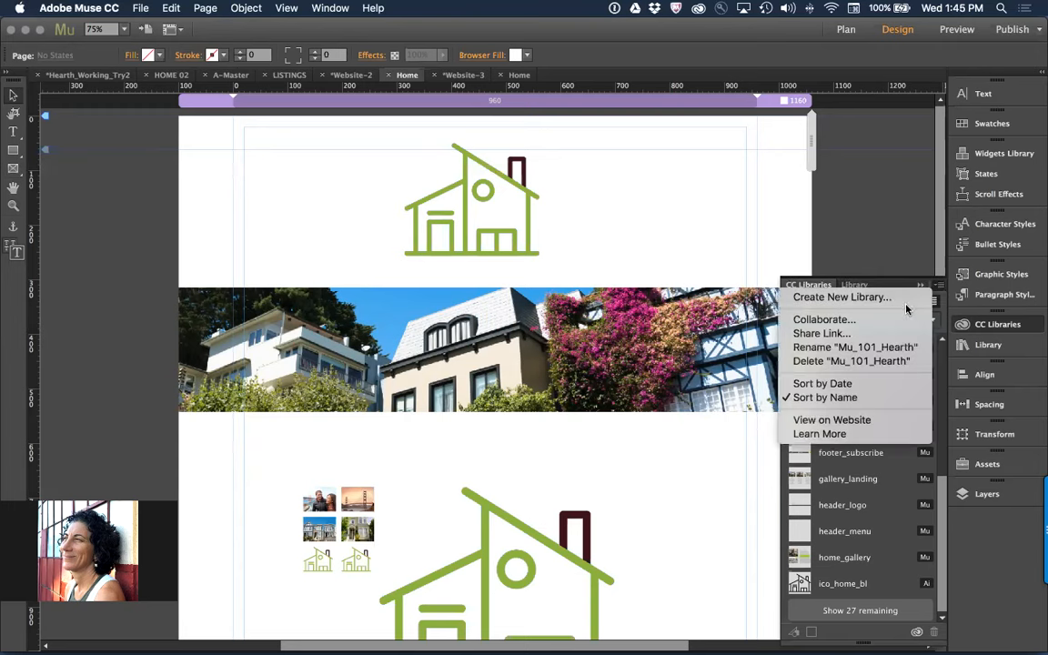
pyautogui.click(878, 319)
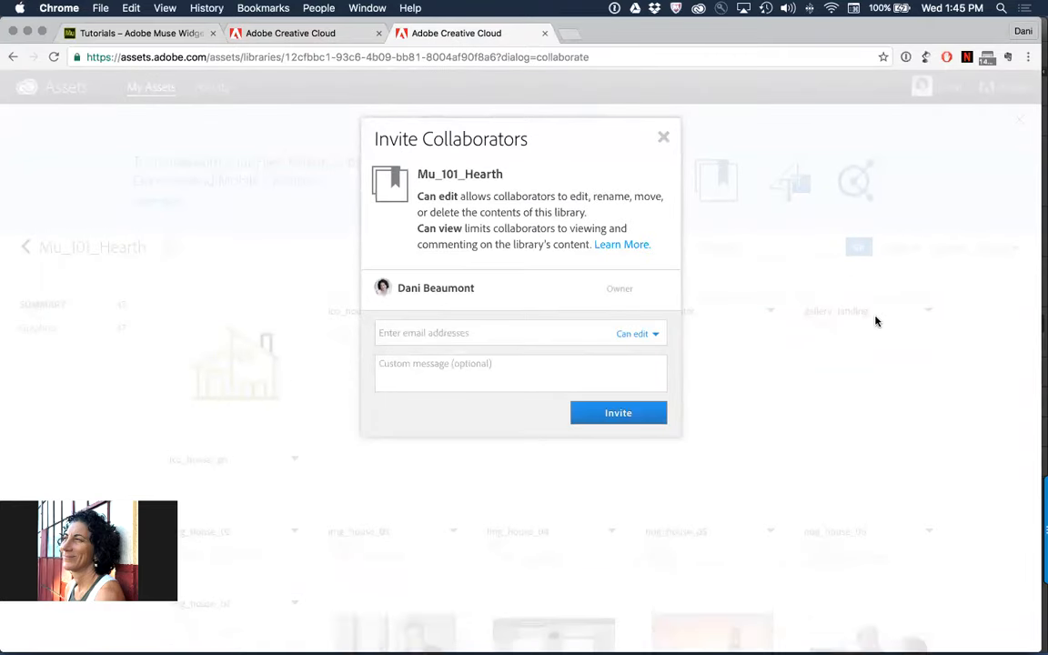
# Enter a collaborator's email address in the invitation, view the permission choices, and close the invitation without sending it
pyautogui.click(533, 337)
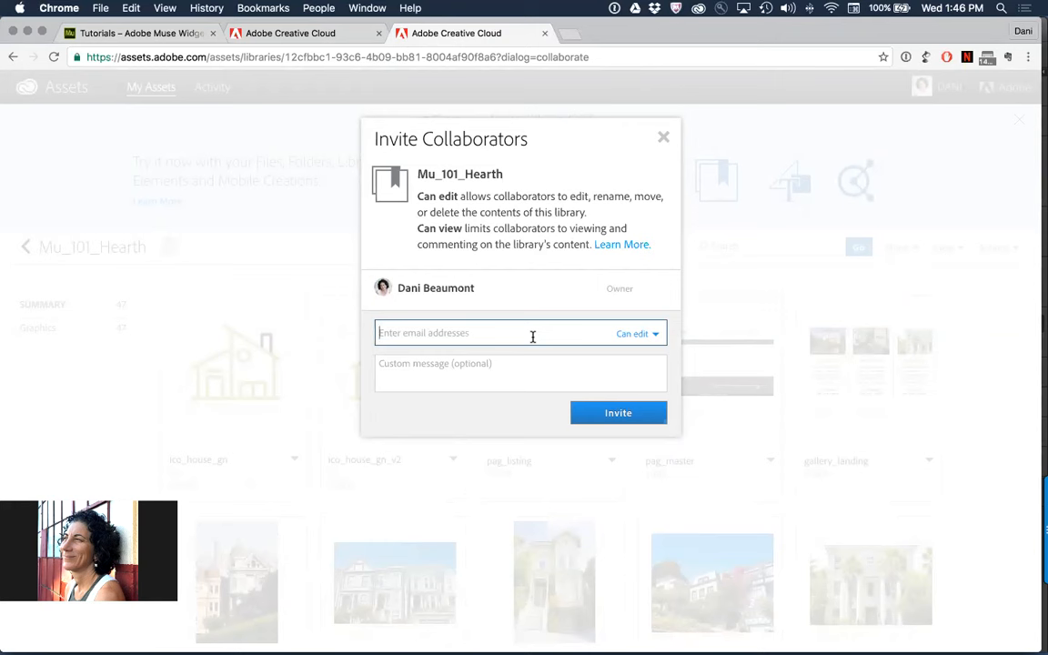
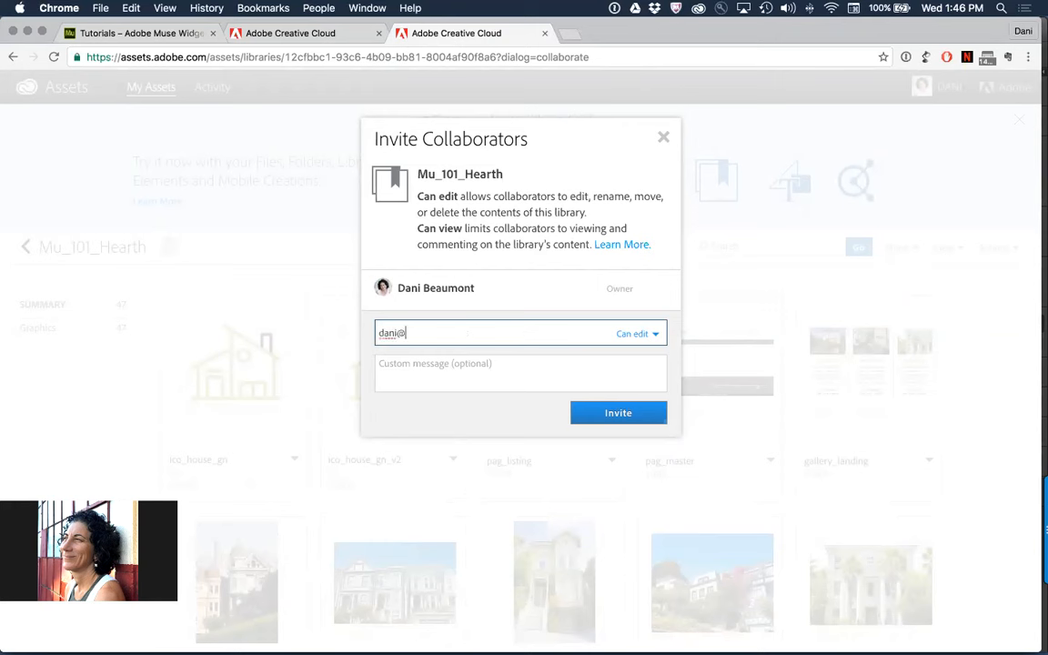
pyautogui.click(636, 333)
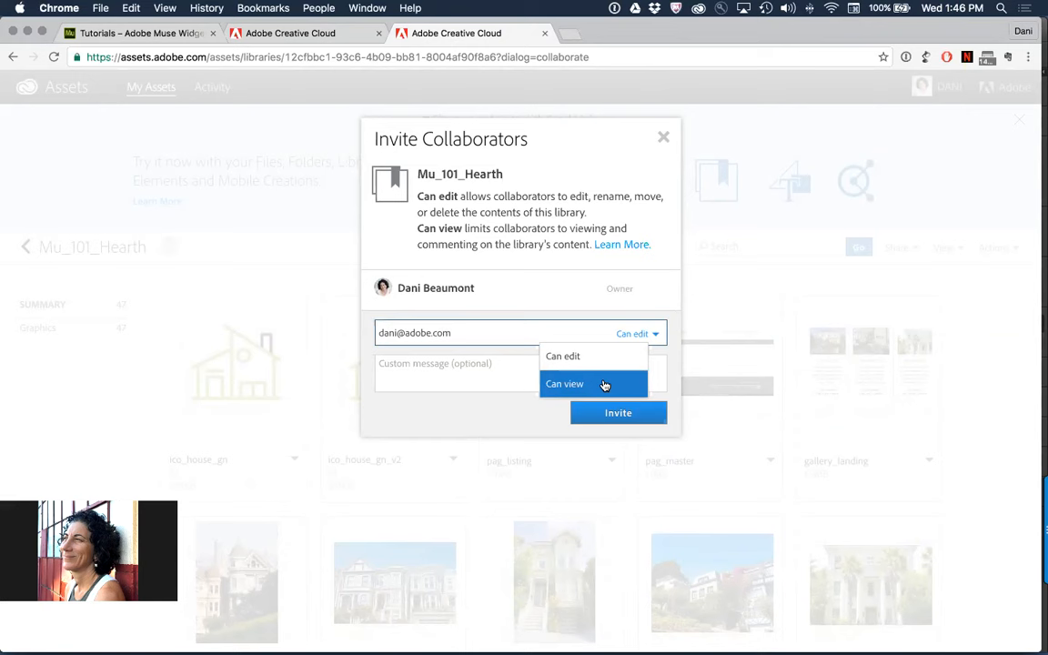
pyautogui.click(644, 283)
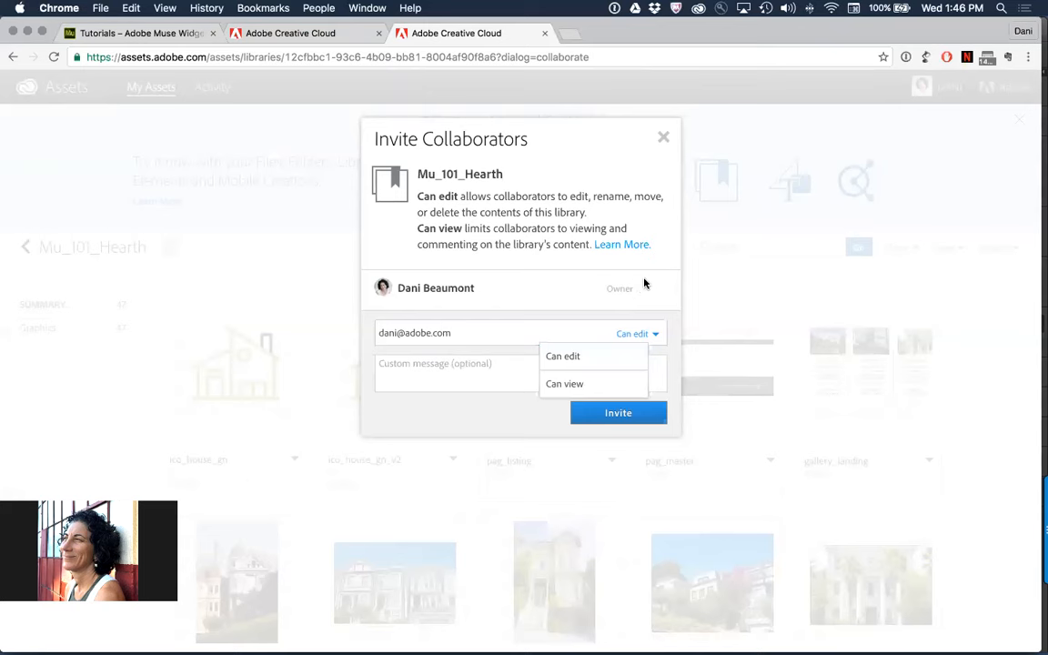
pyautogui.click(664, 138)
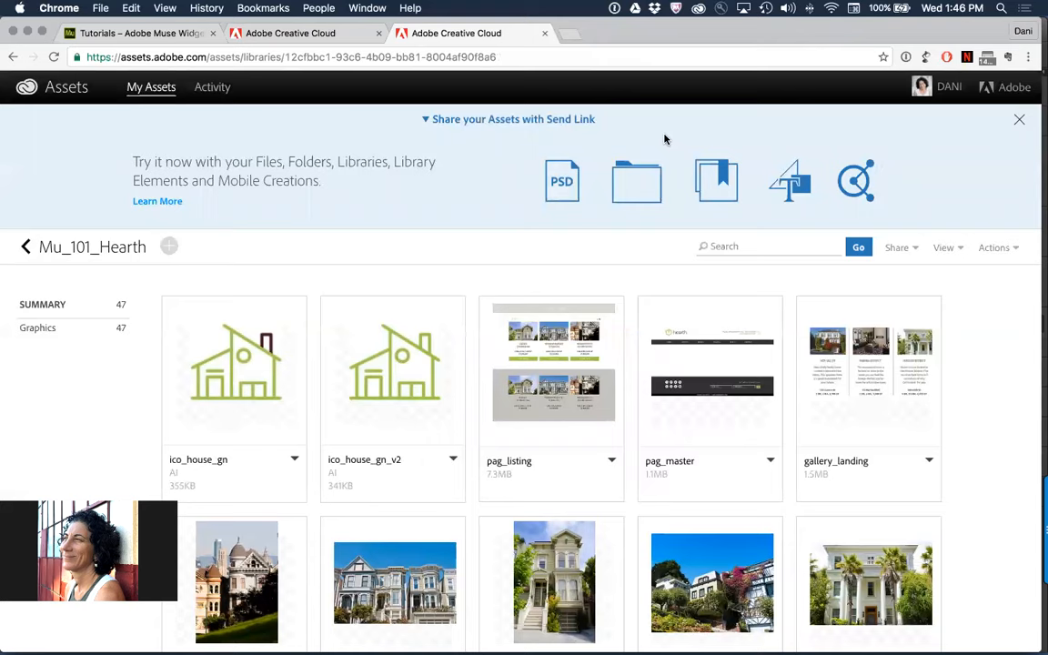
# Return to Adobe Muse, show the remaining items of the Mu_101_Hearth library, and view its sharing and collaboration options
pyautogui.press('super+Tab')
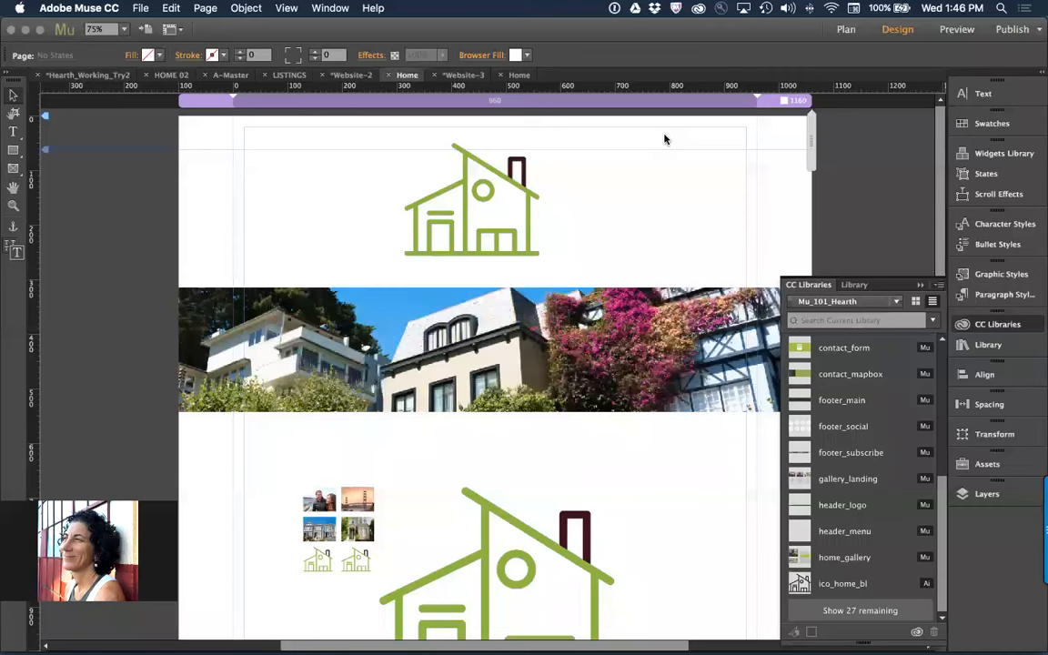
pyautogui.click(846, 611)
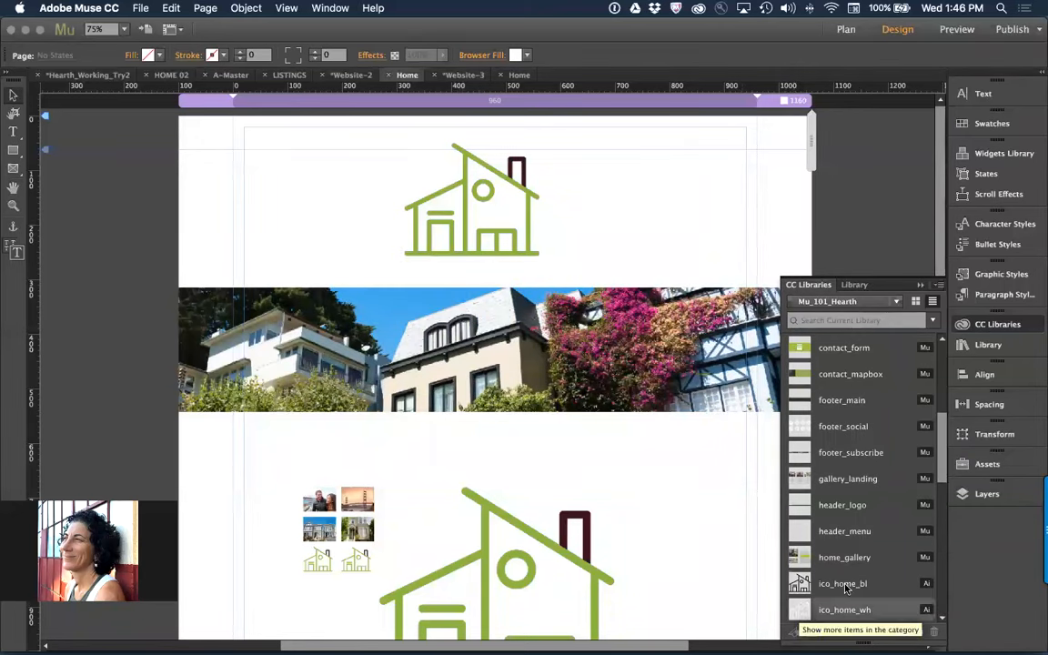
pyautogui.click(938, 286)
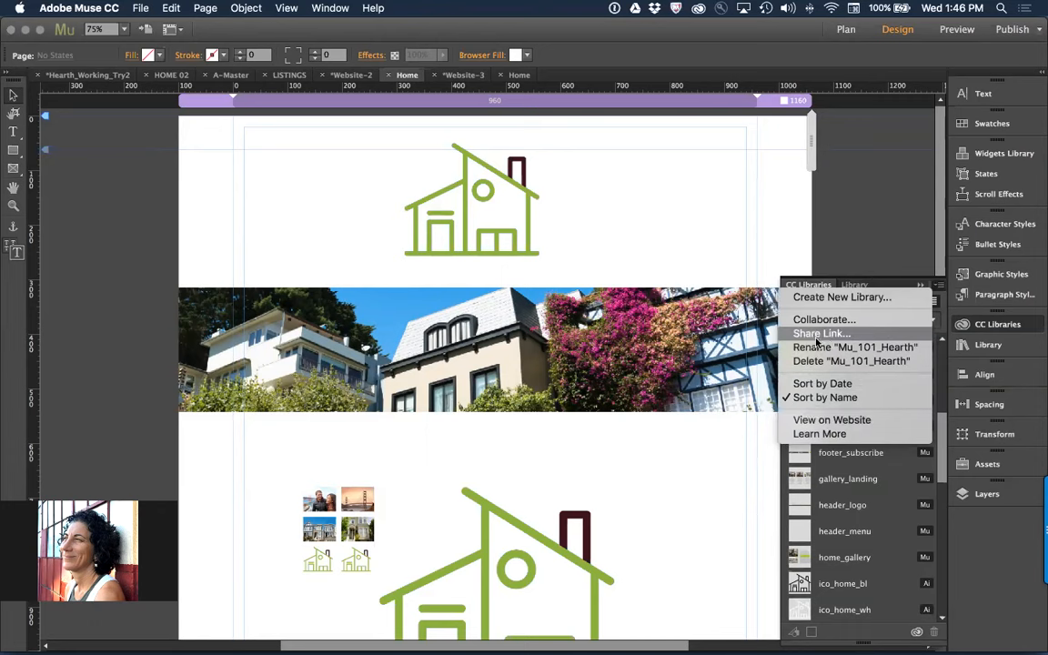
pyautogui.click(712, 565)
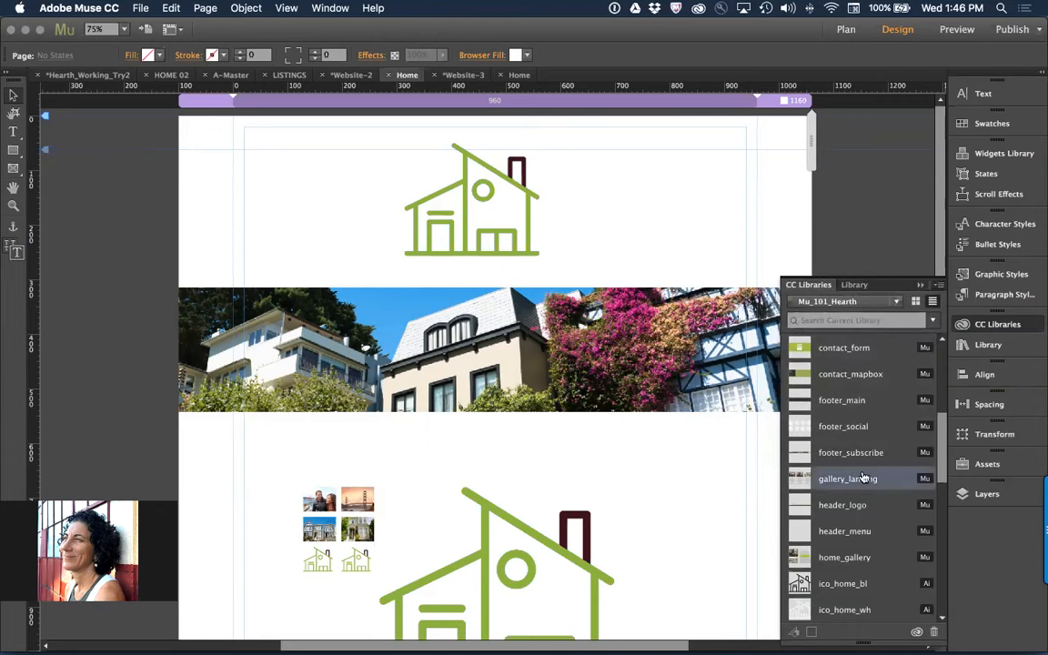
pyautogui.click(937, 292)
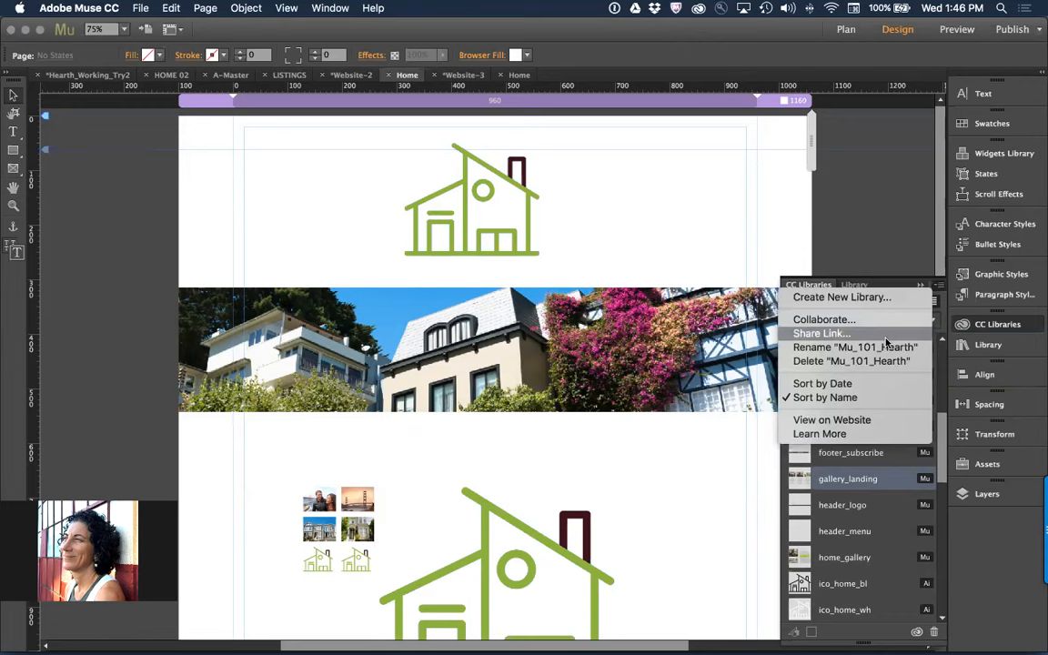
pyautogui.click(742, 241)
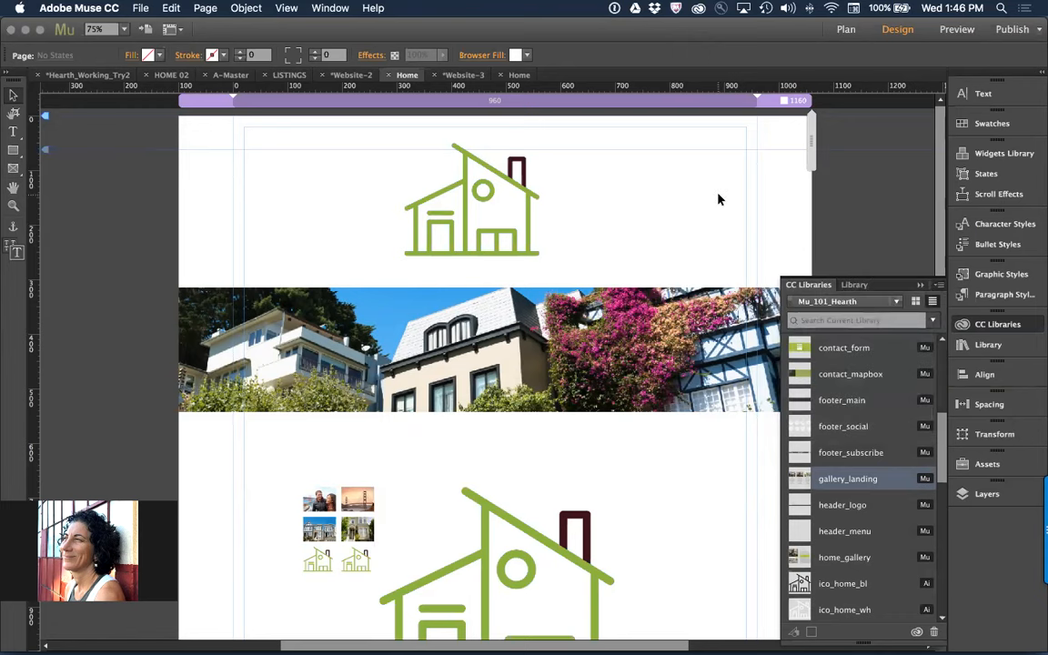
# Move all objects on the Home page down to leave empty space above the house icon
pyautogui.press('super+a')
pyautogui.moveTo(43, 141); pyautogui.dragTo(91, 459)
pyautogui.click(314, 355)
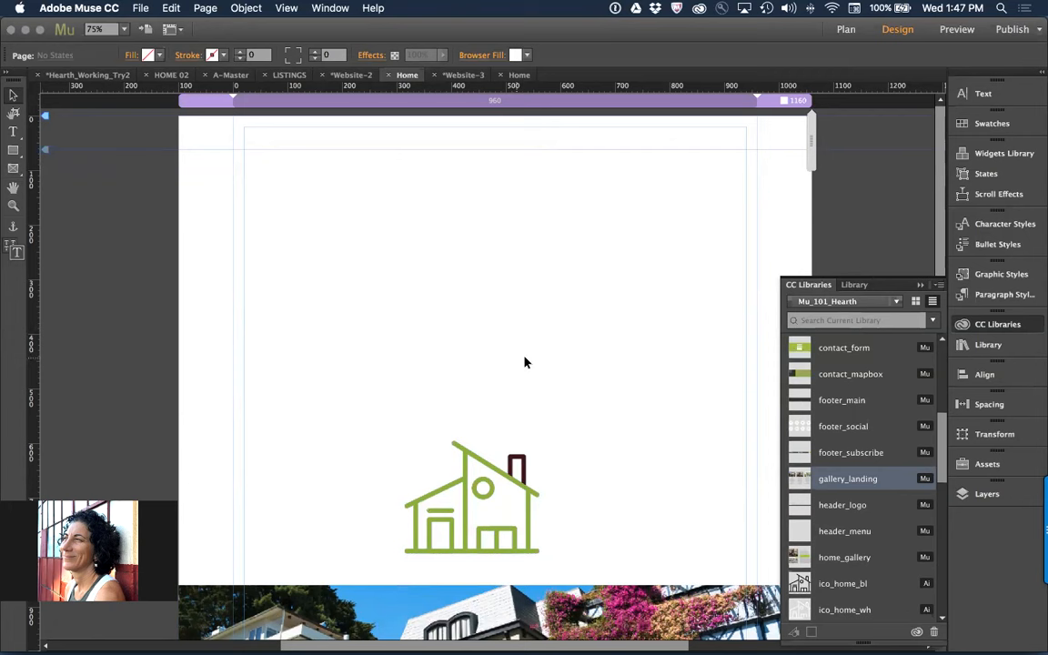
# Switch the library search scope to Adobe Stock and search for "real estate"
pyautogui.click(896, 301)
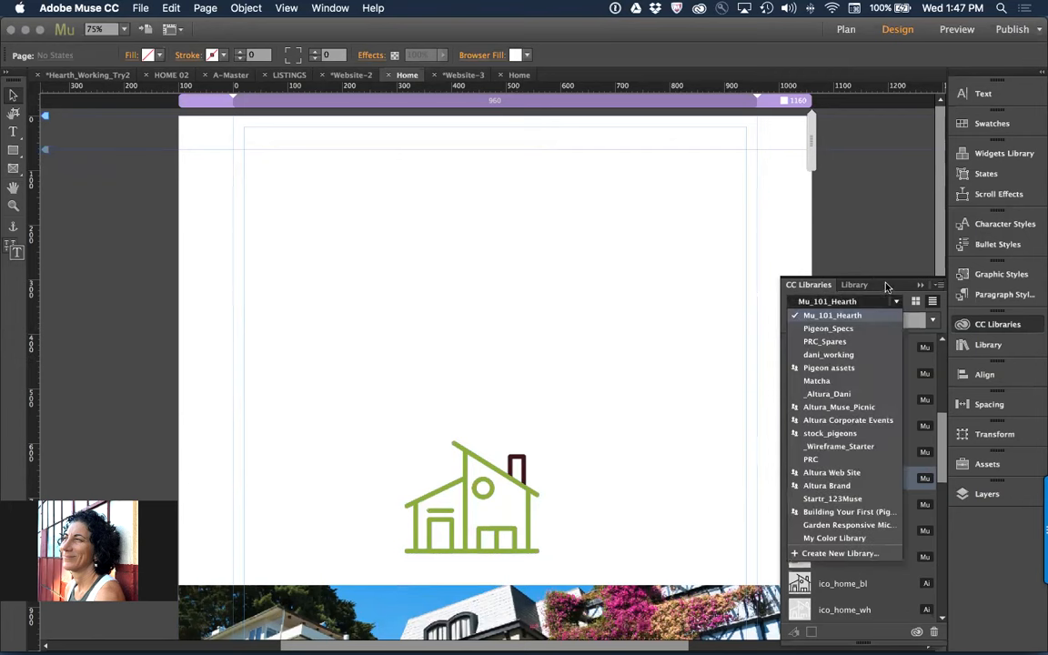
pyautogui.click(928, 320)
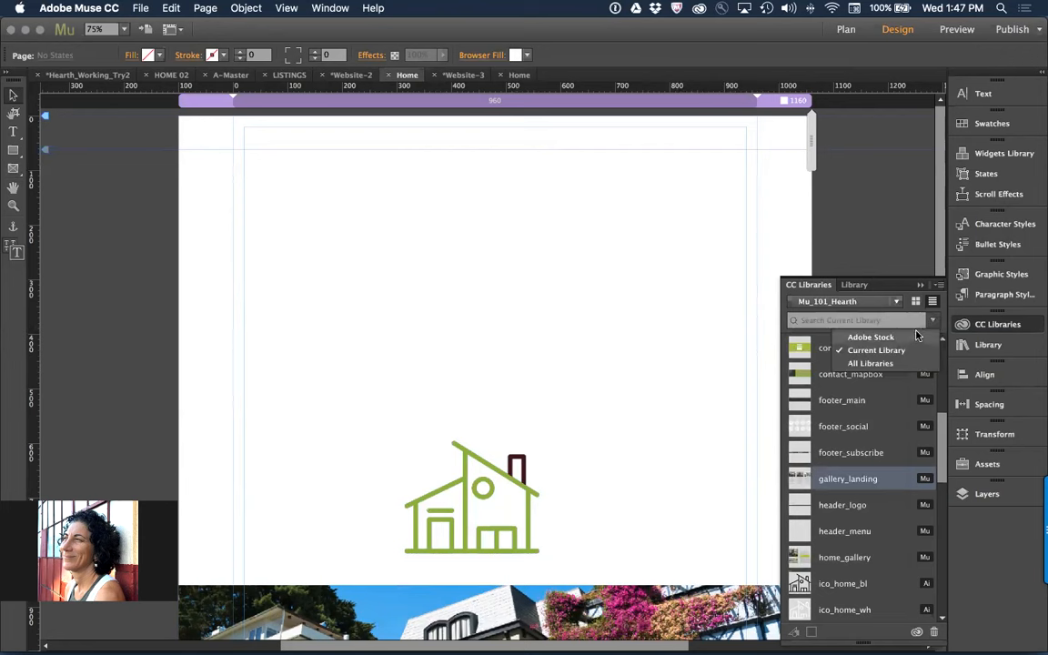
pyautogui.click(863, 320)
pyautogui.write('i')
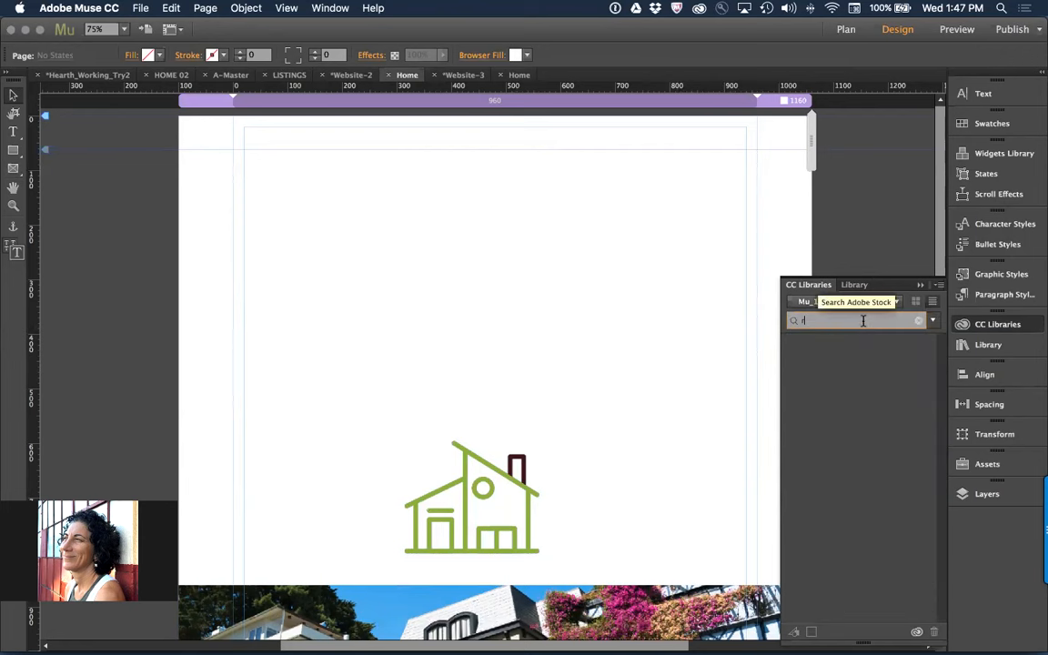
pyautogui.write('eal estate')
pyautogui.press('Return')
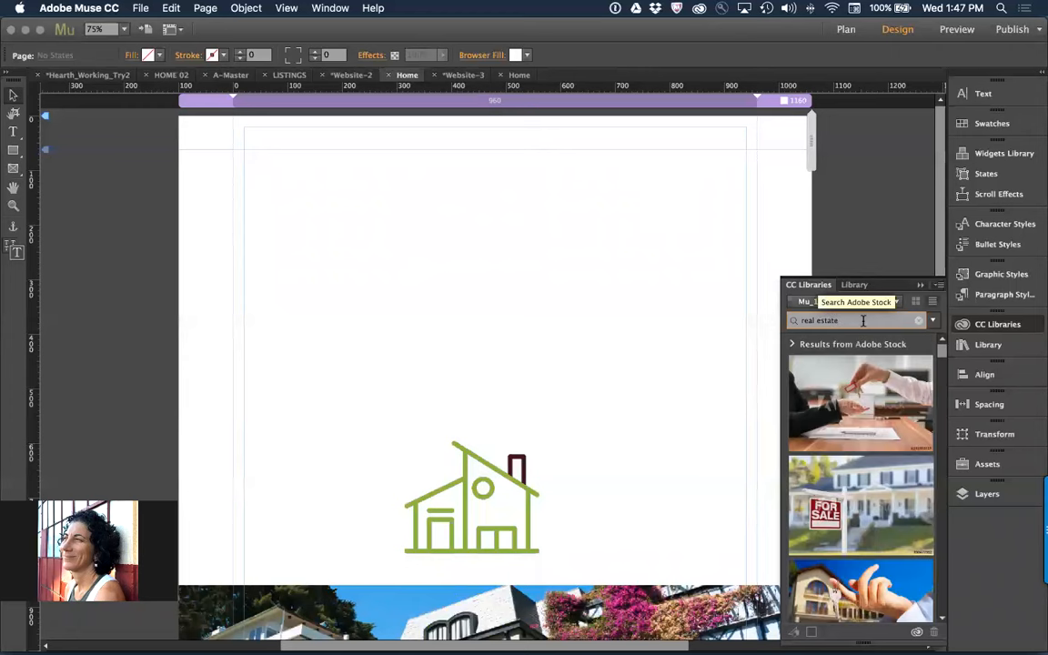
# Save the first stock result, the key handover photo, to the Mu_101_Hearth library unlicensed and view its available options
pyautogui.moveTo(889, 396)
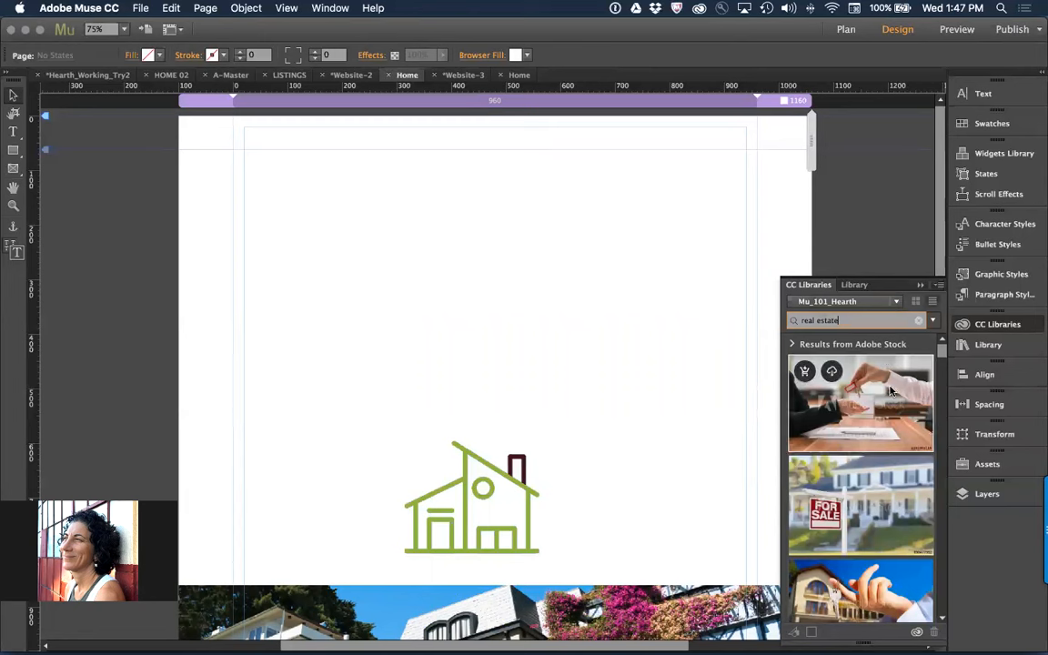
pyautogui.click(805, 371)
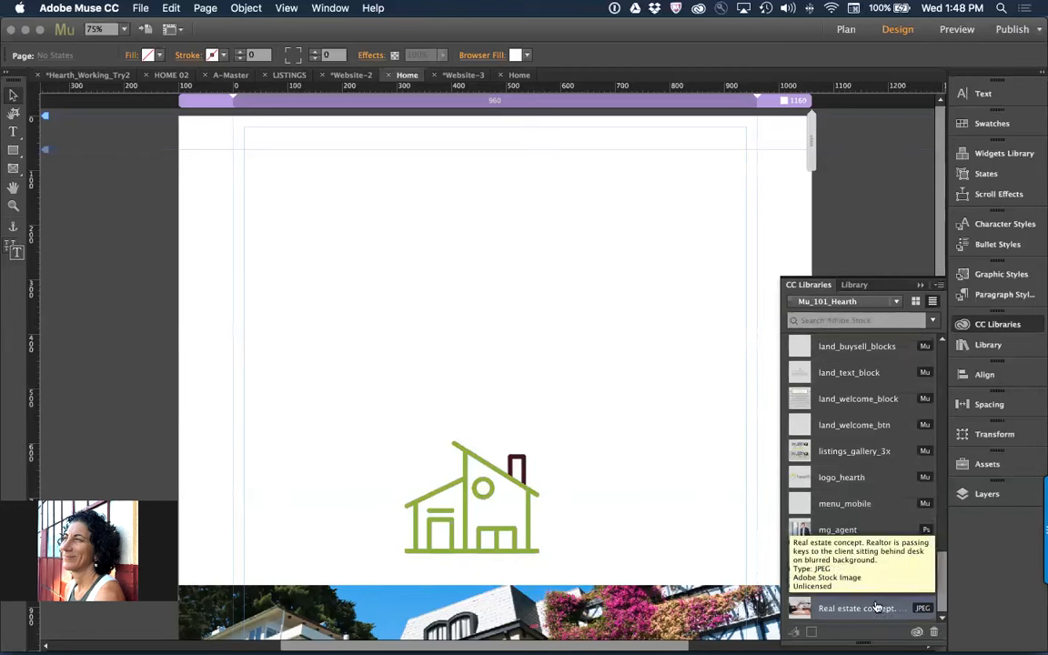
pyautogui.rightClick(871, 608)
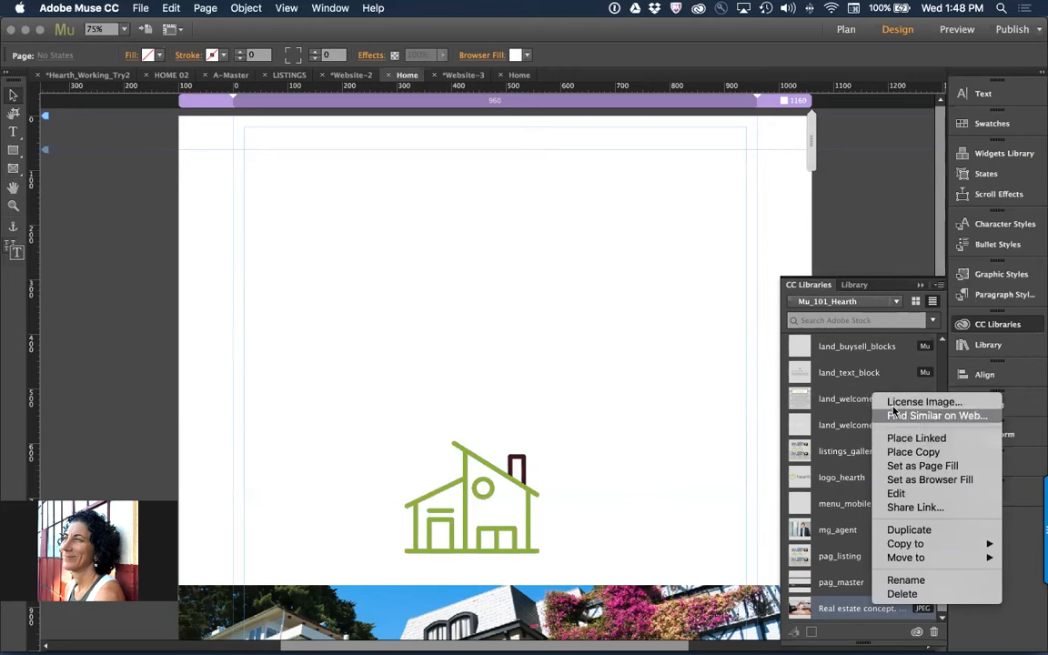
pyautogui.click(824, 604)
# Place the unlicensed key handover image above the house icon, try a smaller size and undo it, then move it to X -40, Y 0
pyautogui.moveTo(853, 609); pyautogui.dragTo(260, 170)
pyautogui.moveTo(517, 248); pyautogui.dragTo(466, 199)
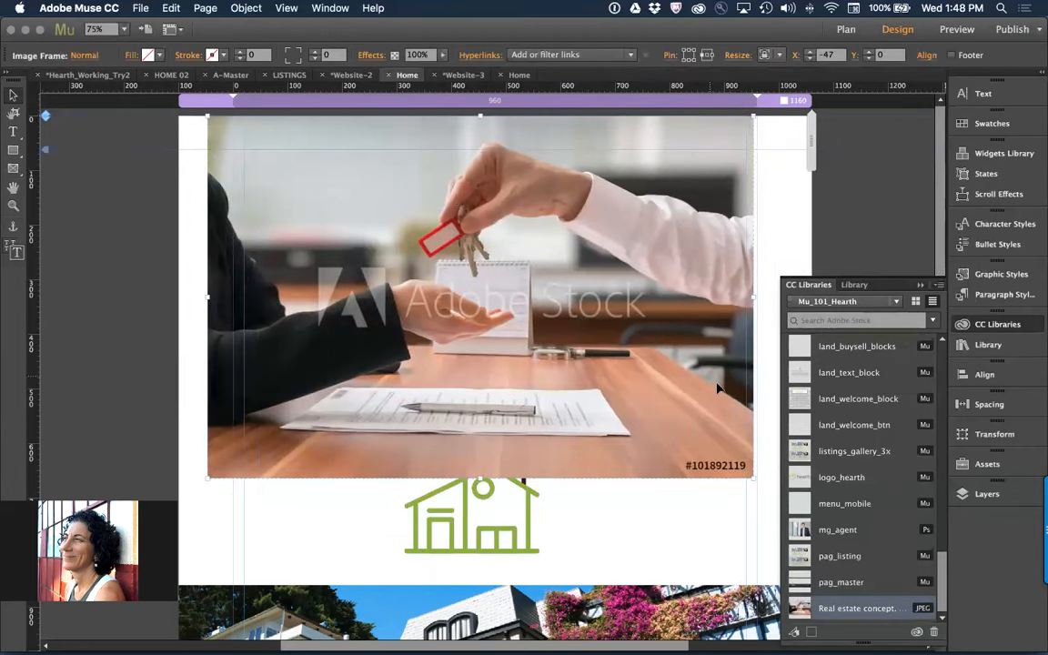
pyautogui.moveTo(752, 477); pyautogui.dragTo(675, 425)
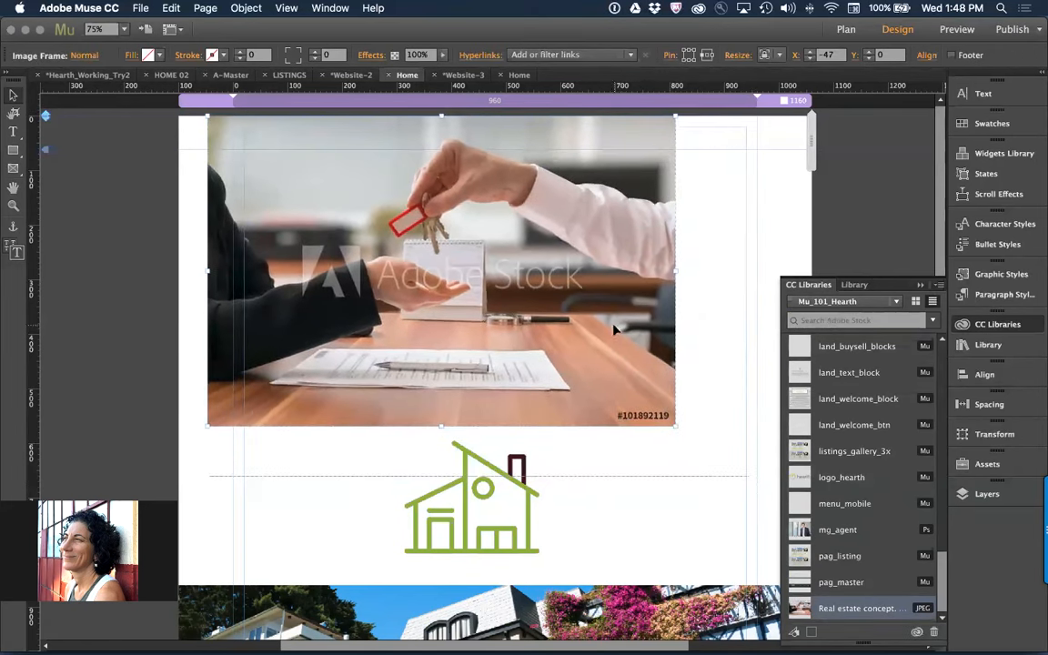
pyautogui.press('super+z')
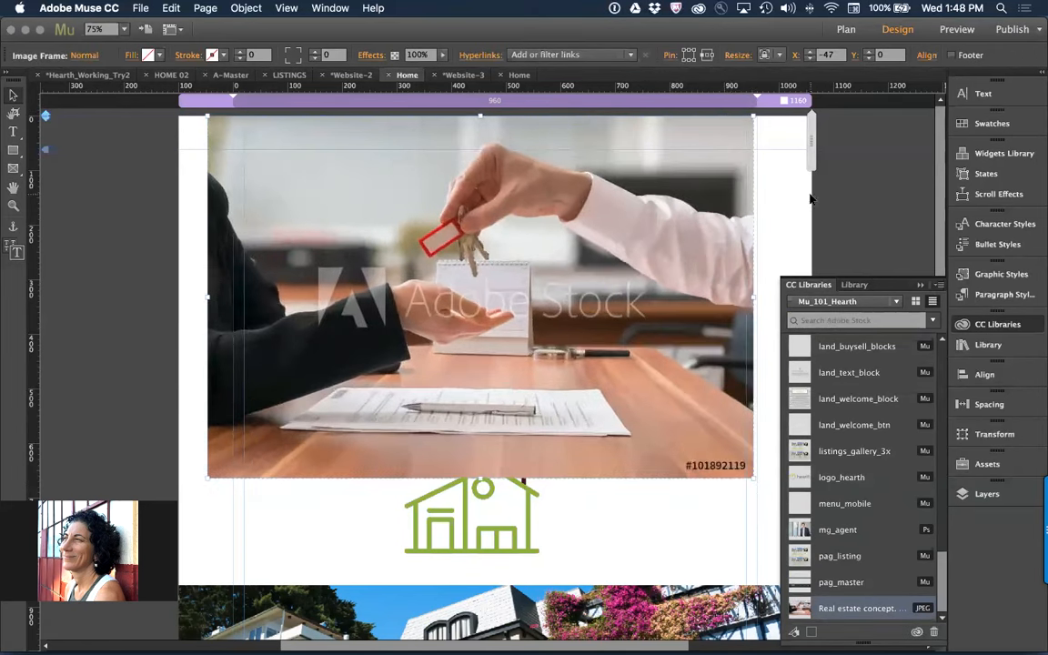
pyautogui.press('Escape')
pyautogui.click(615, 233)
pyautogui.moveTo(615, 231); pyautogui.dragTo(624, 258)
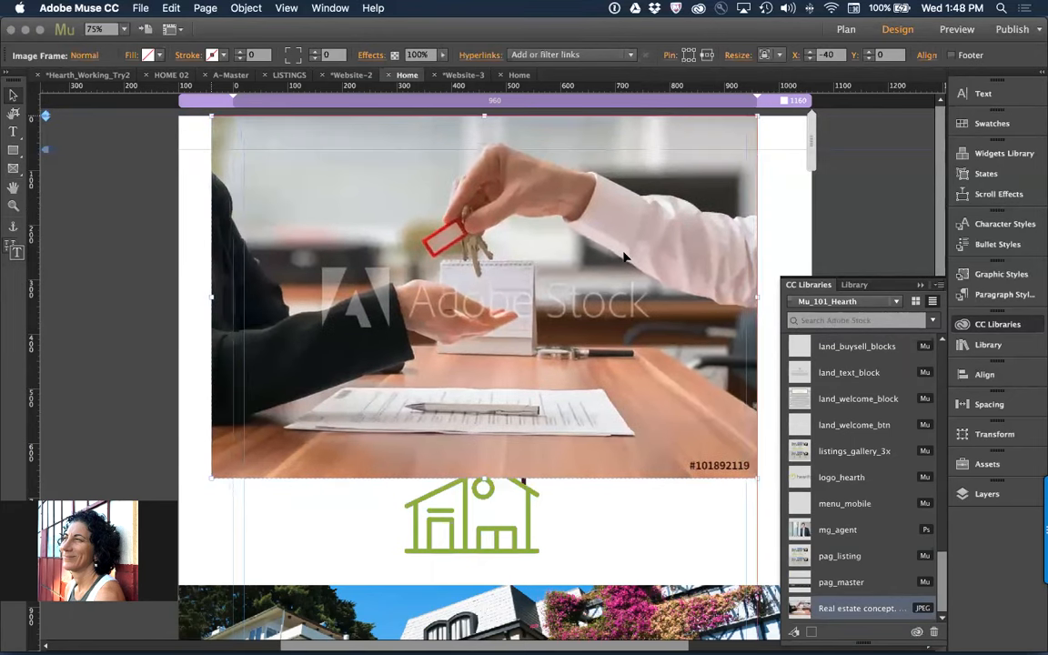
# License the key handover stock image in the Mu_101_Hearth library and check its license status
pyautogui.rightClick(830, 609)
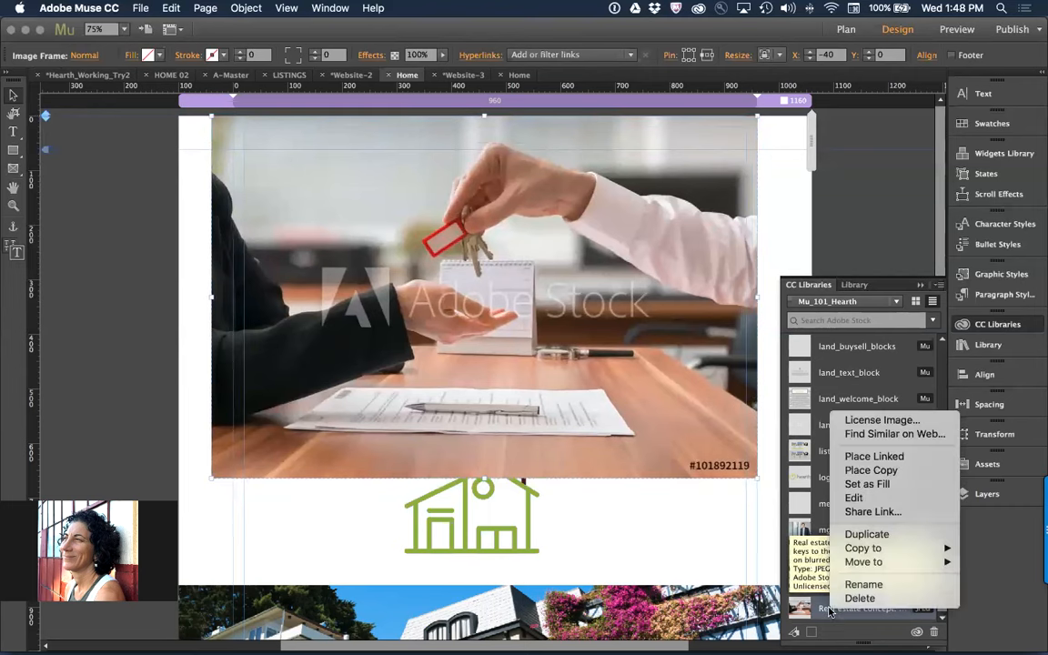
pyautogui.click(916, 422)
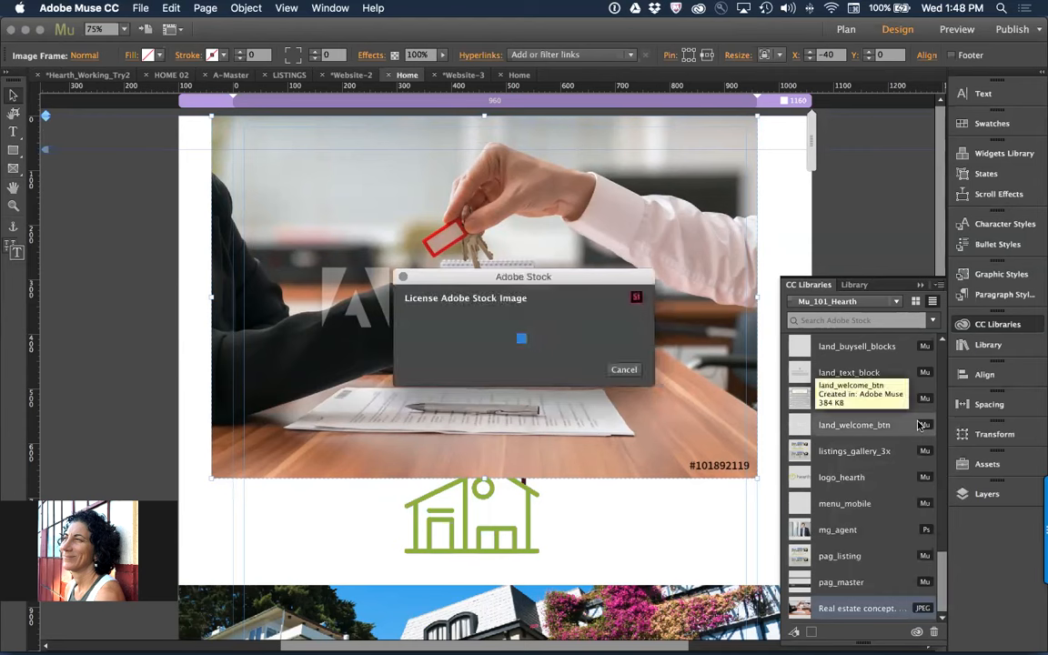
pyautogui.click(622, 371)
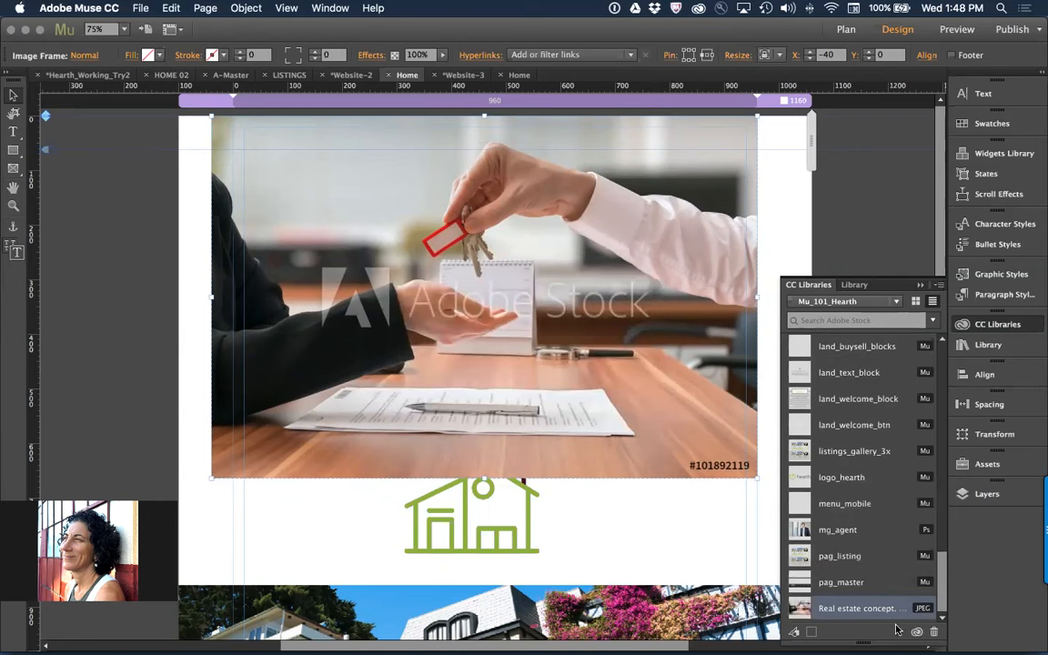
pyautogui.rightClick(862, 615)
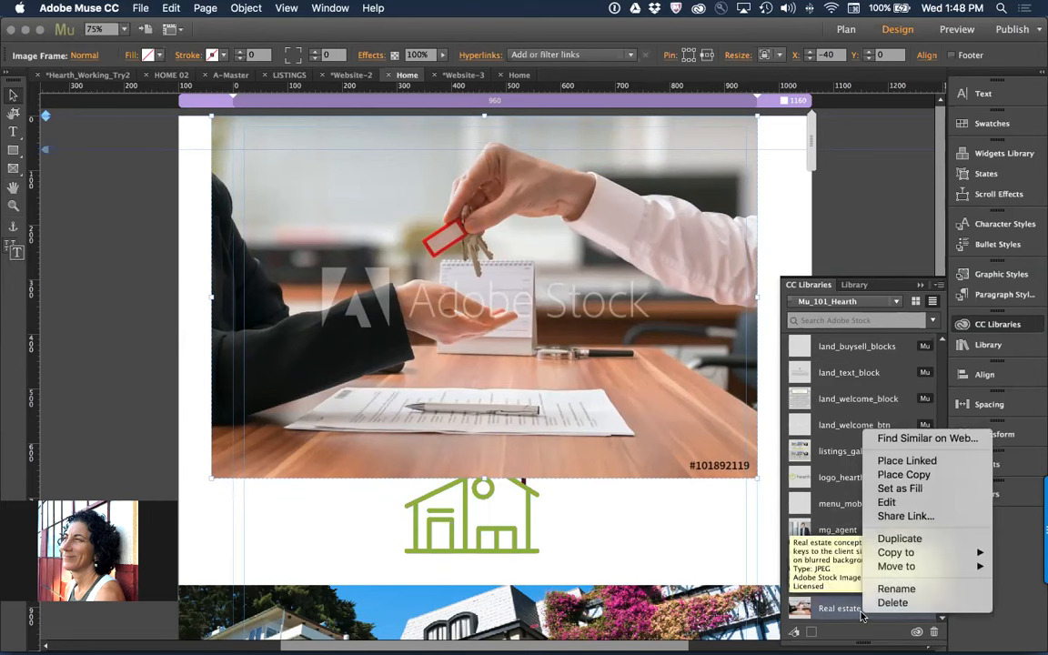
pyautogui.click(856, 630)
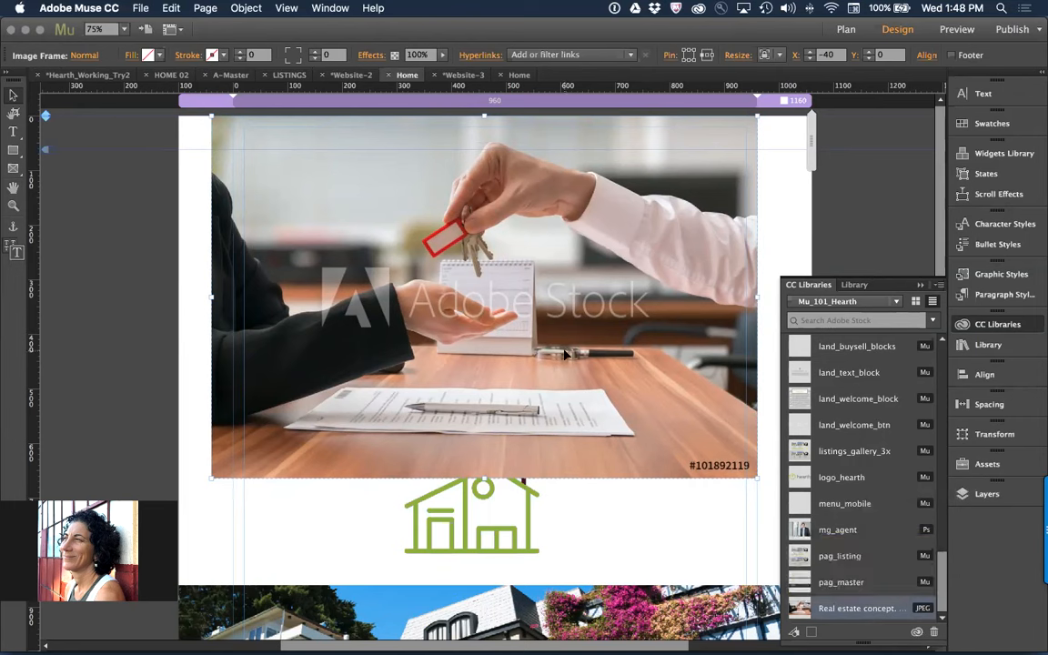
# Delete the watermarked image from the page and place the licensed key handover image above the house icon at X 20, Y 8
pyautogui.press('Delete')
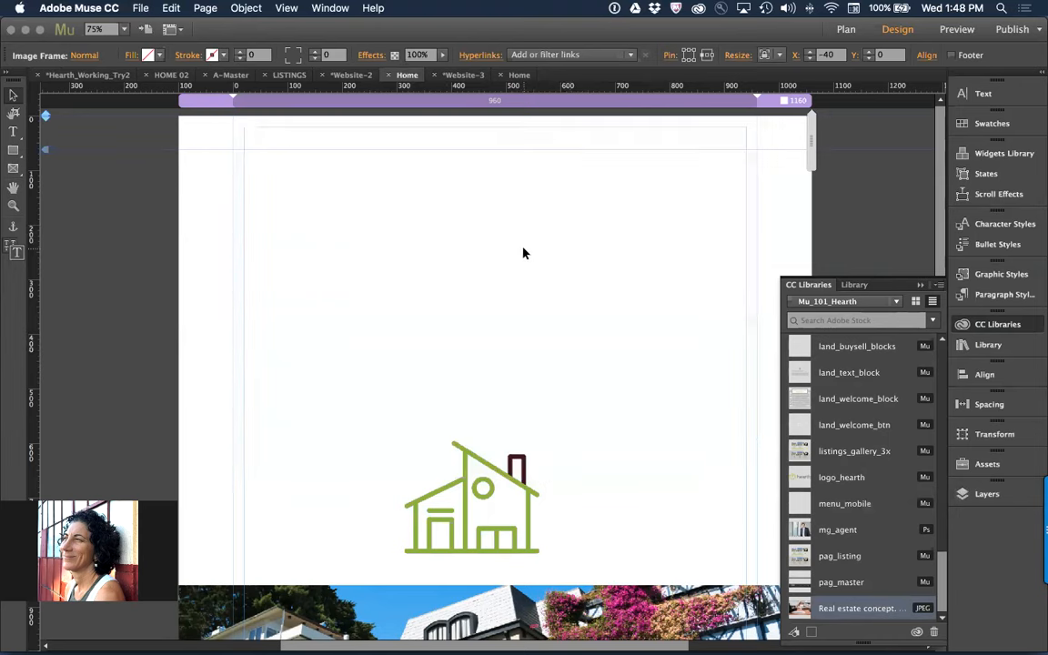
pyautogui.moveTo(832, 609); pyautogui.dragTo(336, 256)
pyautogui.moveTo(488, 341); pyautogui.dragTo(405, 229)
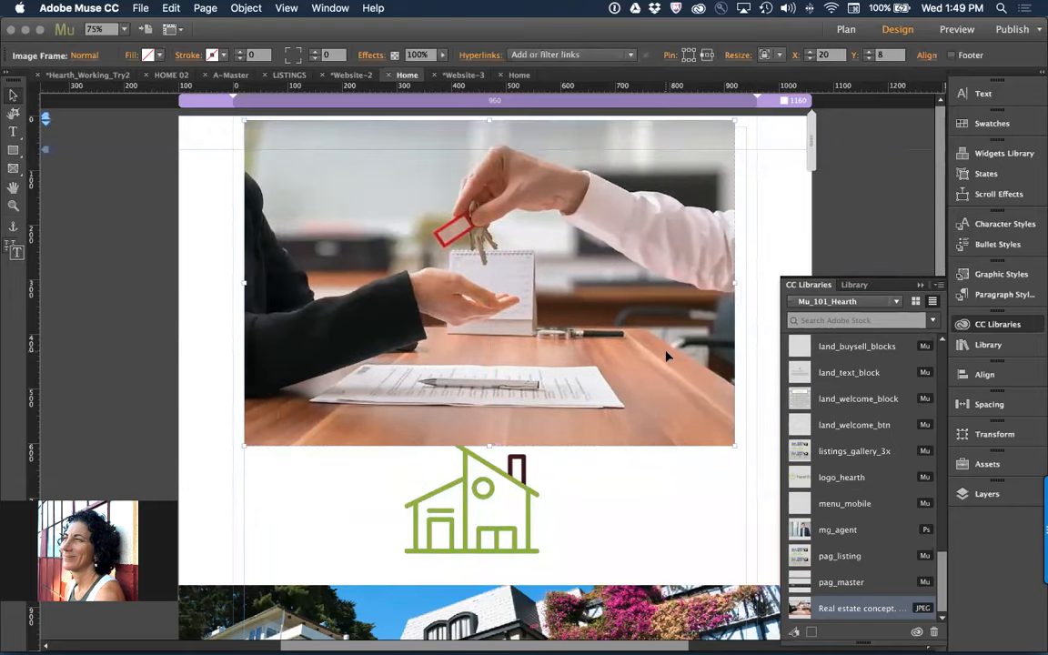